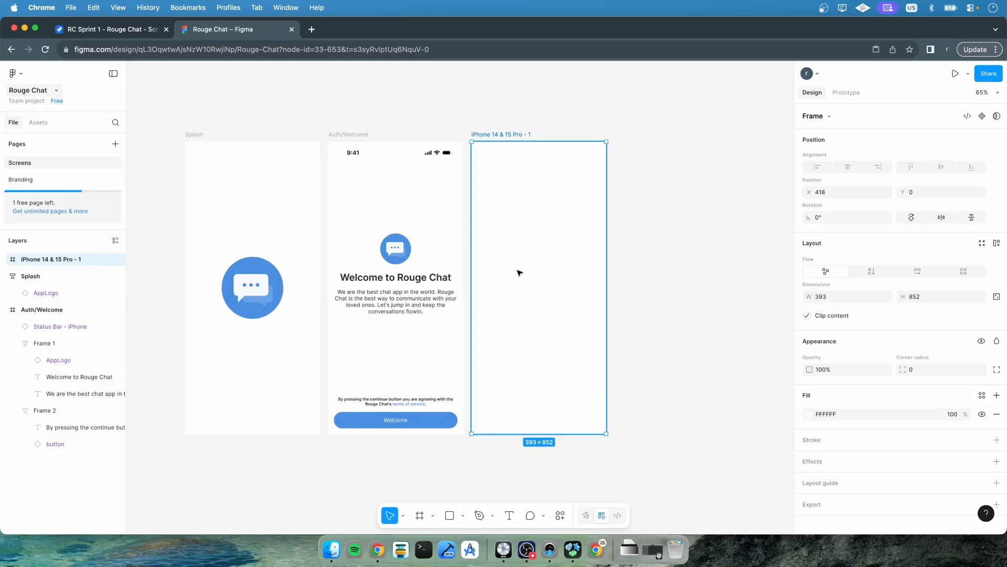
# Add a new iPhone 14 & 15 Pro frame to the right of the existing screens, aligned with their top edge
pyautogui.hscroll(3, 653, 220)
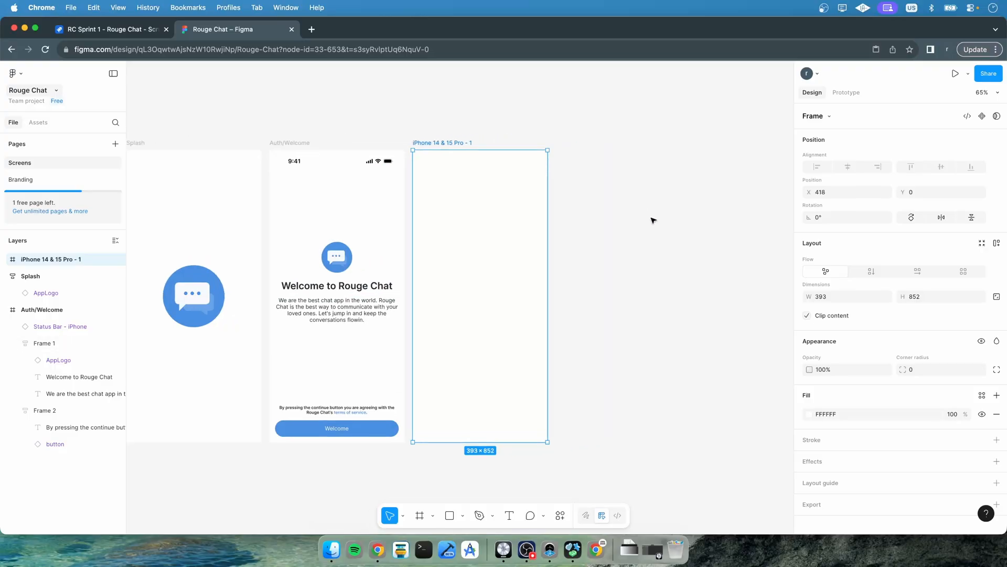
pyautogui.hscroll(4, 653, 220)
pyautogui.scroll(-1, 653, 220)
pyautogui.click(551, 373)
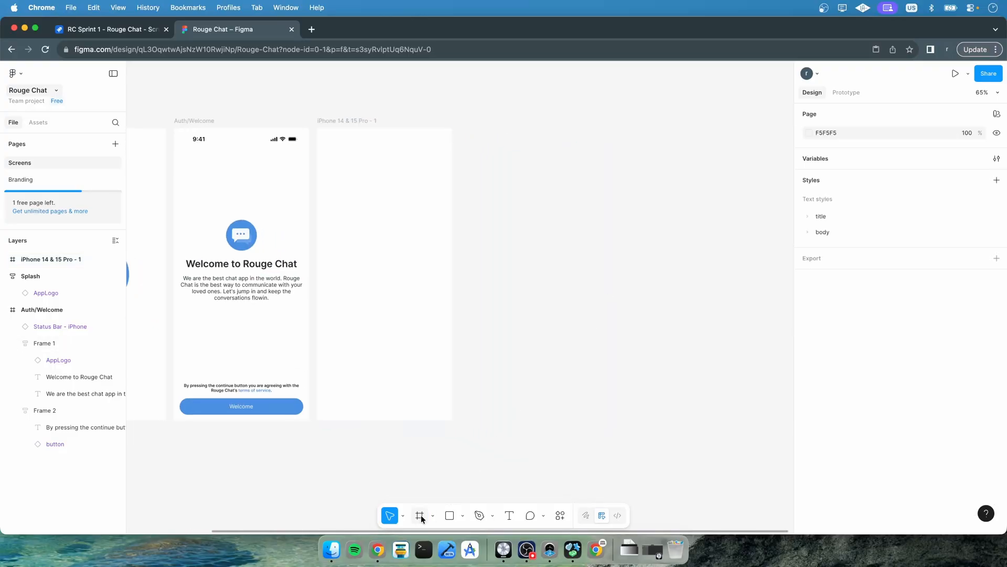
pyautogui.click(420, 516)
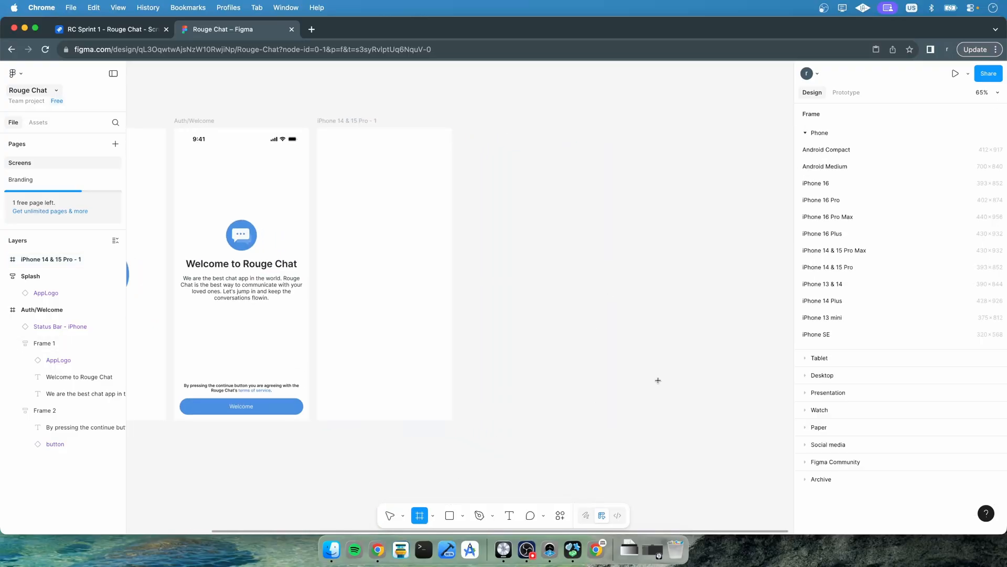
pyautogui.click(833, 268)
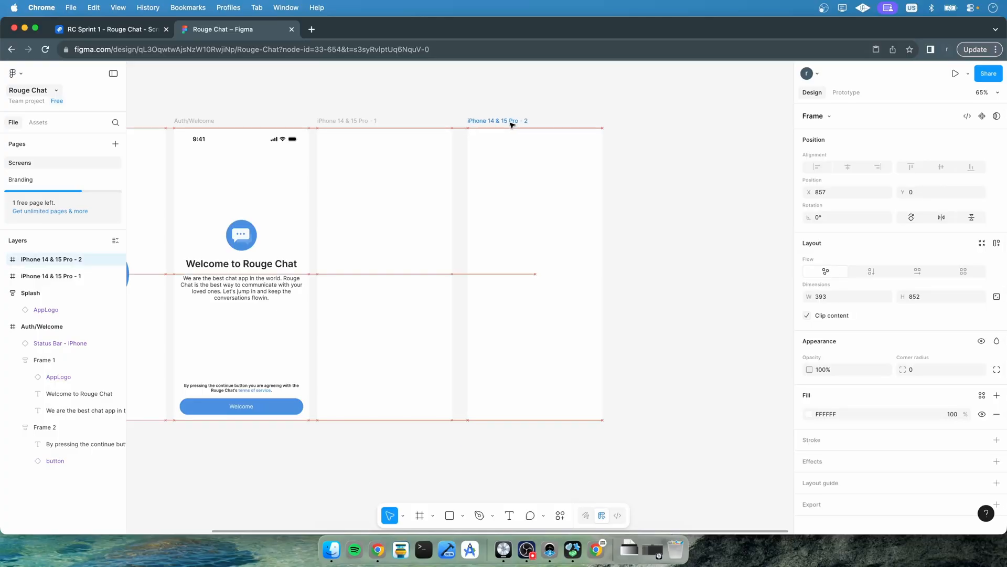
pyautogui.moveTo(512, 124); pyautogui.dragTo(507, 124)
pyautogui.click(636, 251)
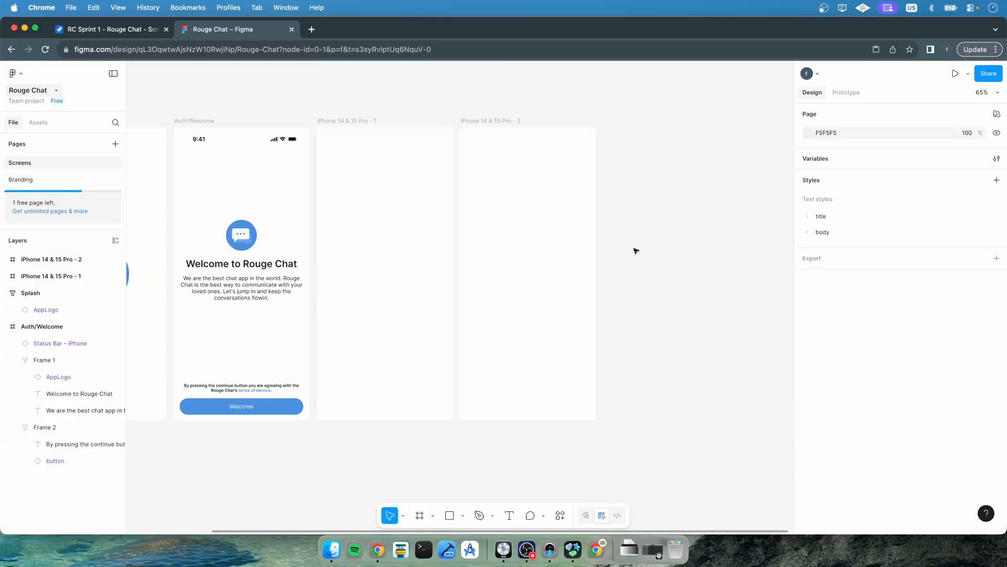
# Add another iPhone 14 & 15 Pro frame next to the new one, aligned to the same top edge
pyautogui.hscroll(3, 637, 252)
pyautogui.click(420, 515)
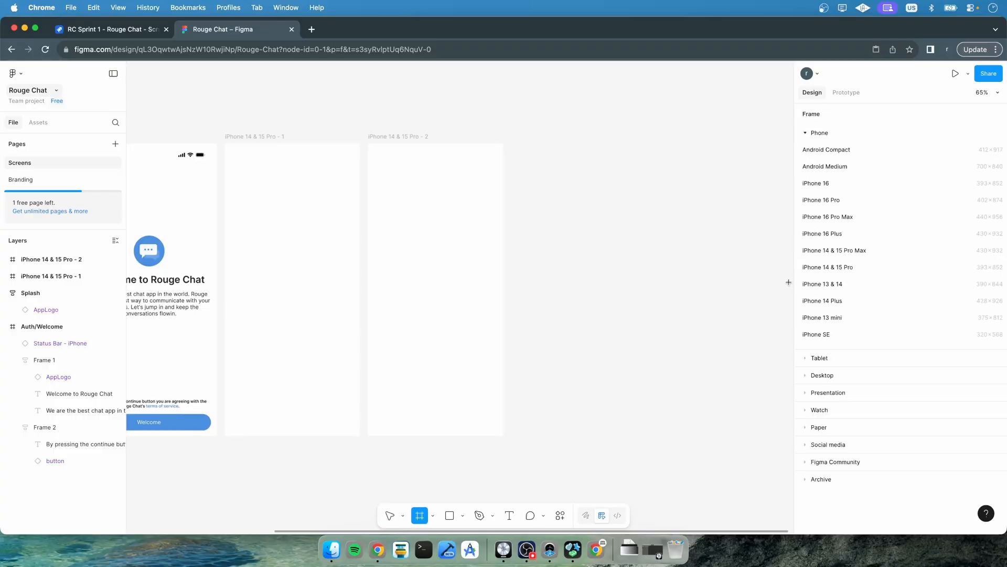
pyautogui.click(836, 265)
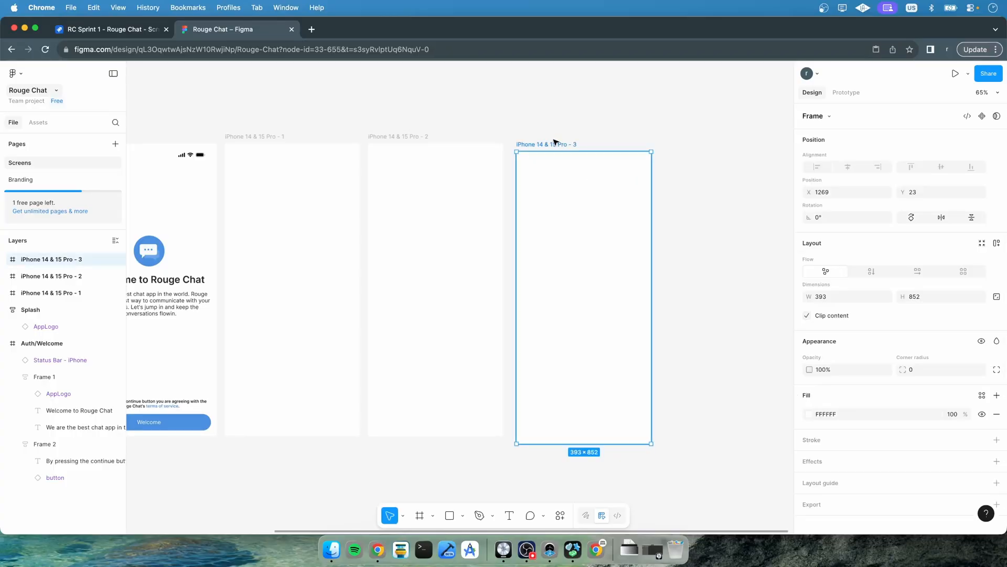
pyautogui.moveTo(551, 139); pyautogui.dragTo(547, 137)
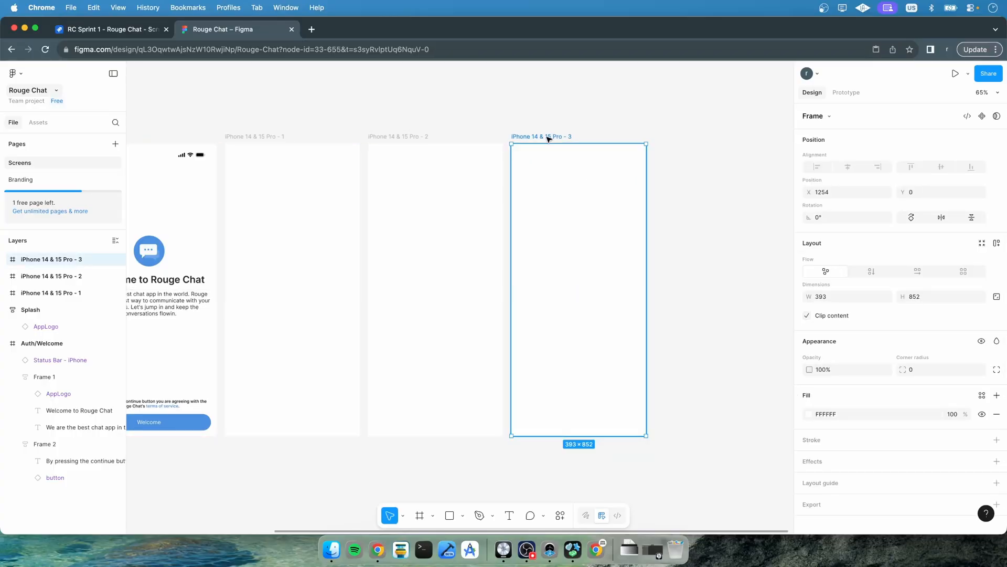
pyautogui.click(710, 226)
# Add a fourth iPhone 14 & 15 Pro frame at the end of the row, aligned to the top edge
pyautogui.click(419, 515)
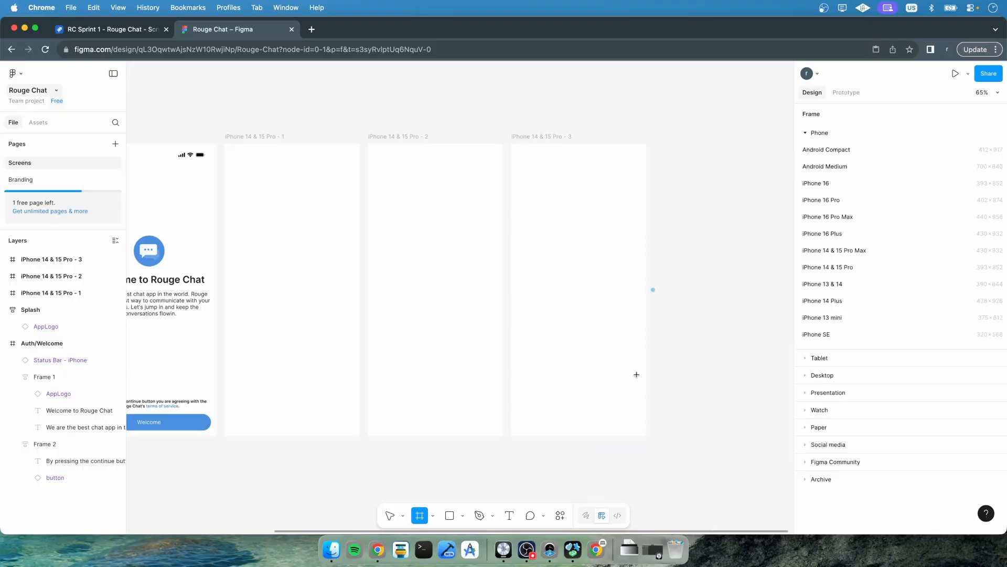
pyautogui.click(838, 266)
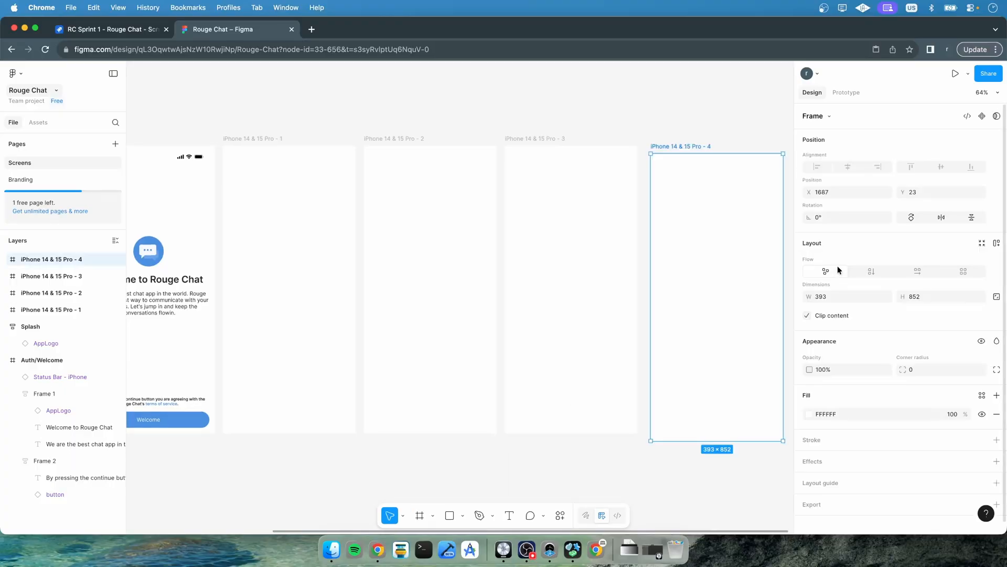
pyautogui.press('Escape')
pyautogui.click(676, 149)
pyautogui.moveTo(676, 148); pyautogui.dragTo(671, 141)
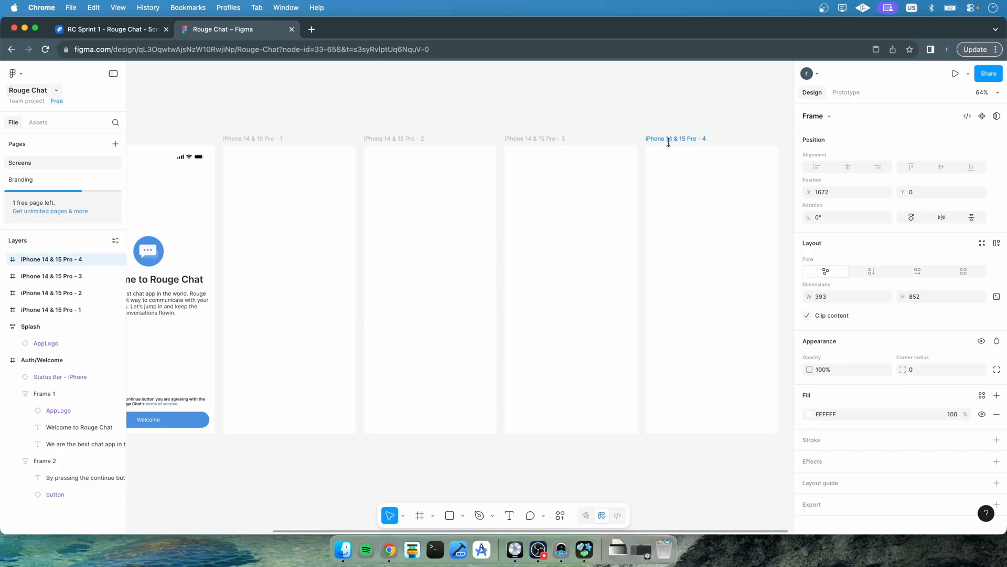
# Rename the first blank frame after Auth/Welcome as Auth/EnterPhone
pyautogui.doubleClick(257, 139)
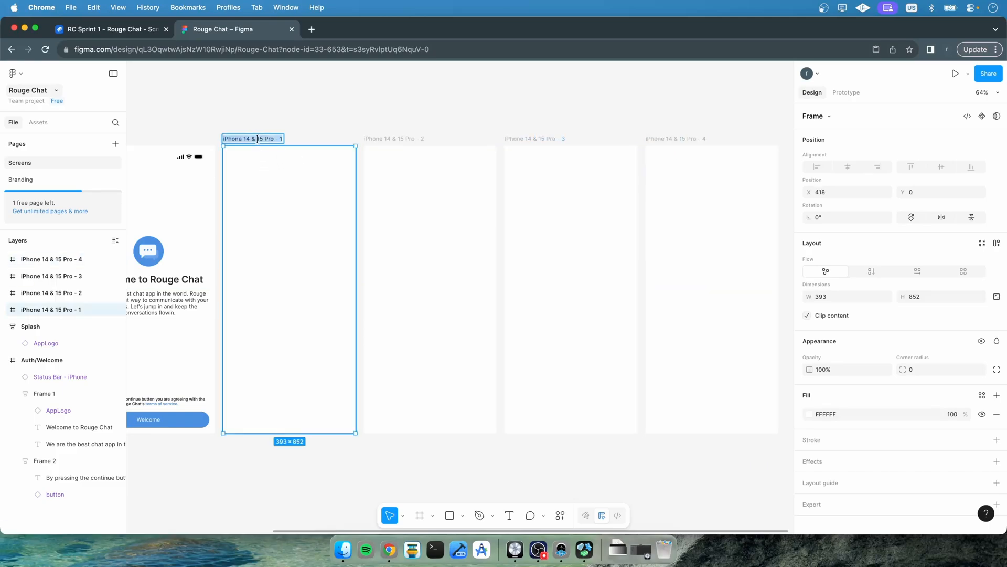
pyautogui.hscroll(-3, 304, 105)
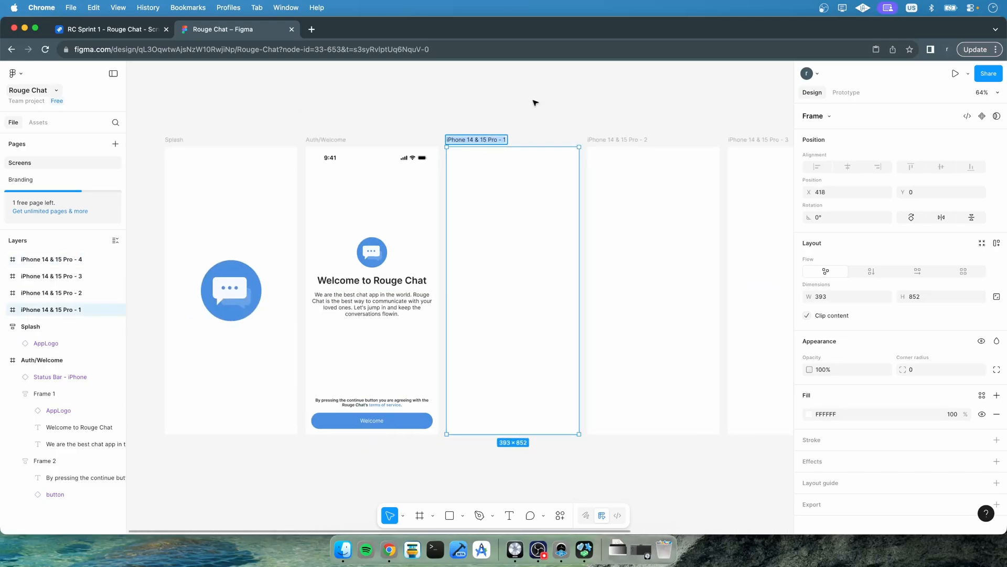
pyautogui.hscroll(2, 534, 102)
pyautogui.write('Auth')
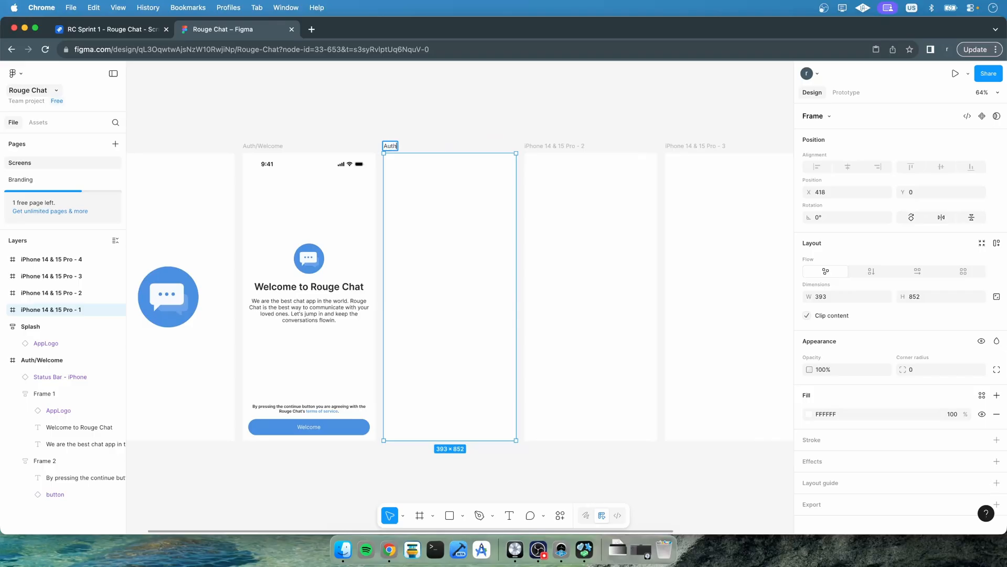
pyautogui.write('/EnterPhone')
pyautogui.press('Return')
# Rename the second blank frame as OTP
pyautogui.doubleClick(558, 146)
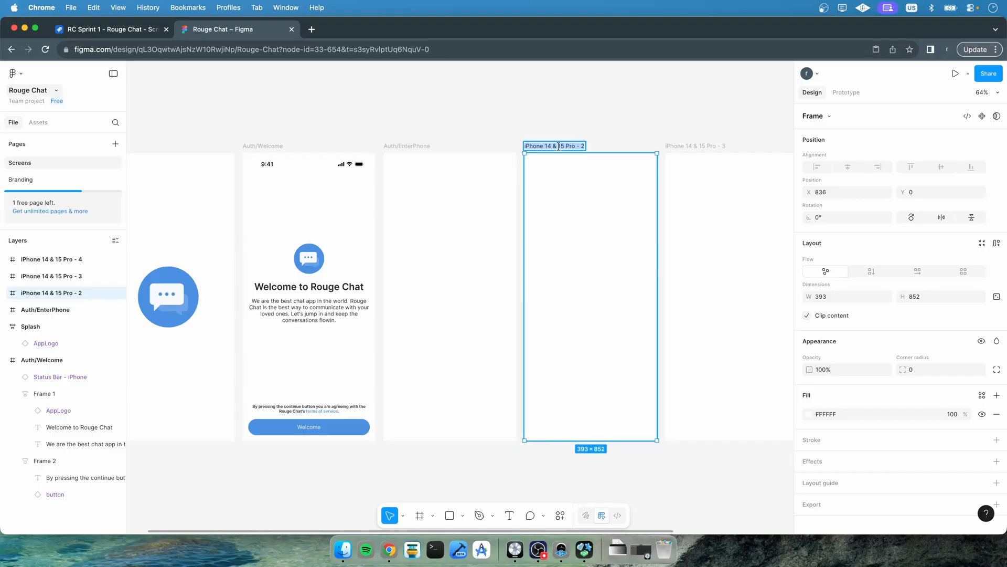
pyautogui.write('OTP')
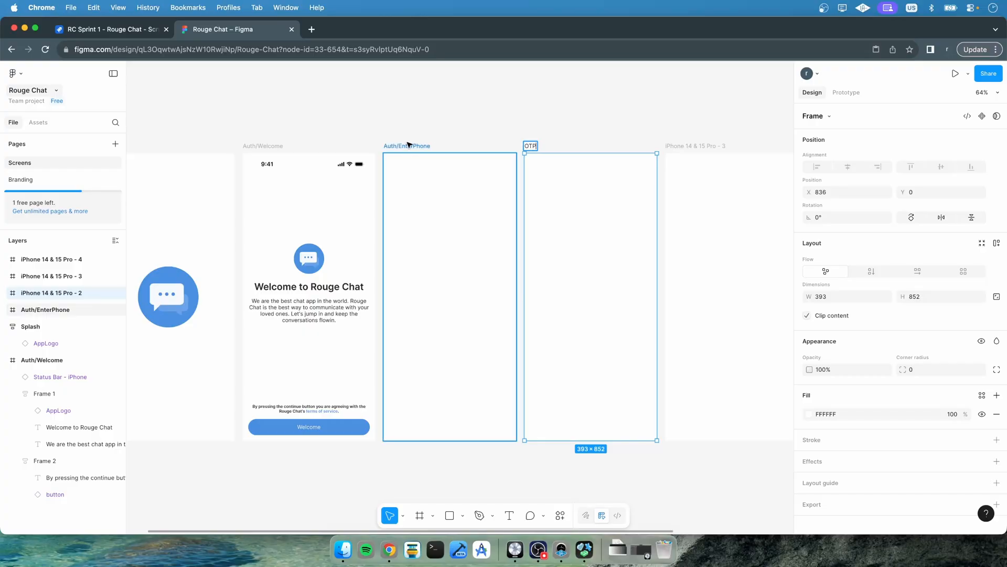
pyautogui.click(595, 137)
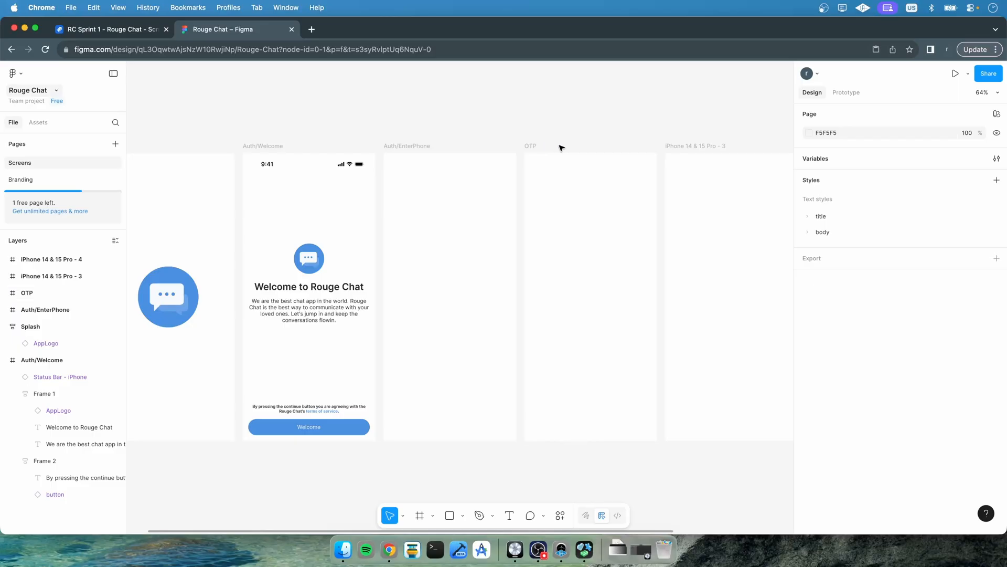
# Rename the third blank frame as Auth/CreateProfile
pyautogui.hscroll(3, 559, 147)
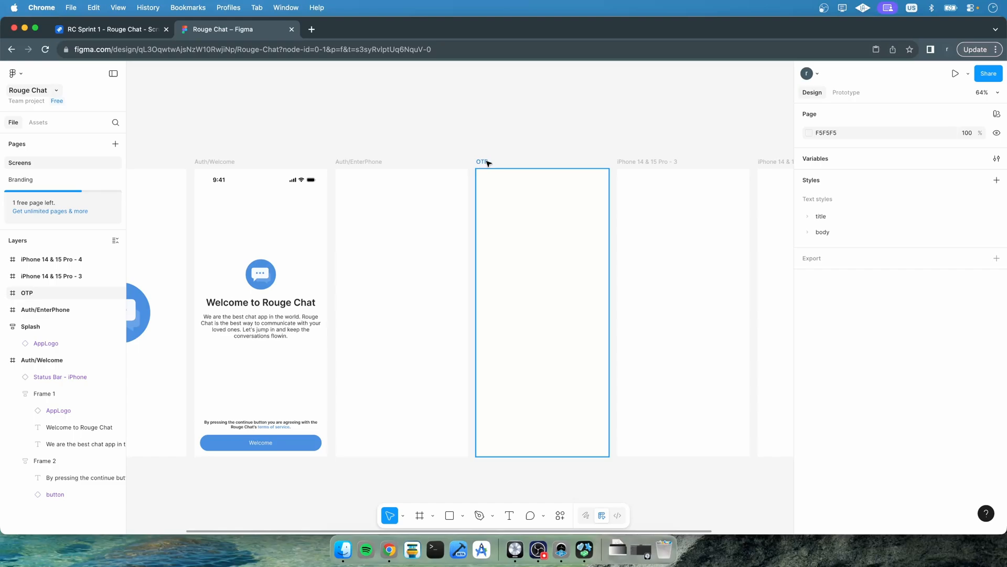
pyautogui.doubleClick(638, 160)
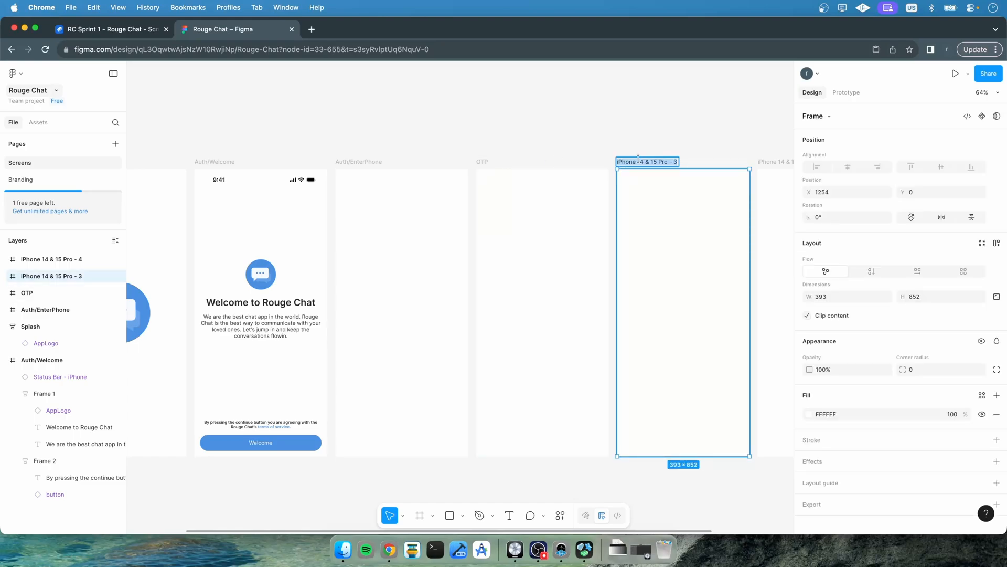
pyautogui.write('A')
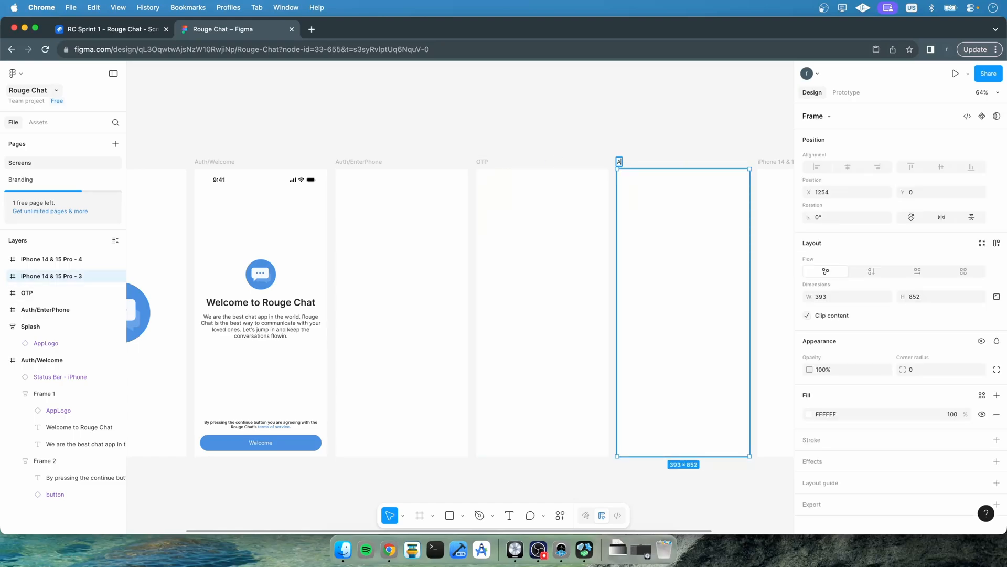
pyautogui.write('uth/Create')
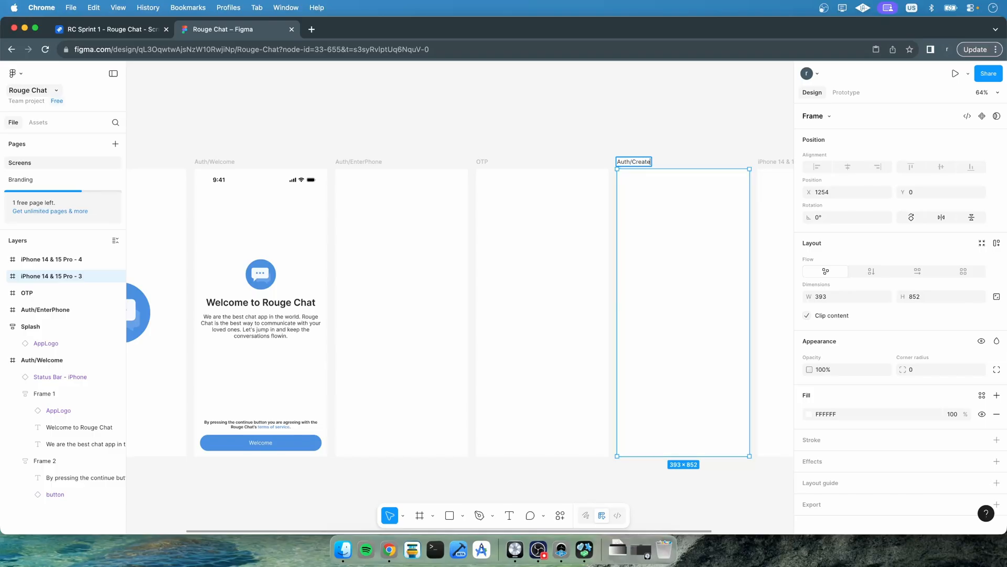
pyautogui.write('Profiele')
pyautogui.press('Return')
# Rename the last blank frame as CameraCapture
pyautogui.hscroll(2, 709, 144)
pyautogui.doubleClick(690, 160)
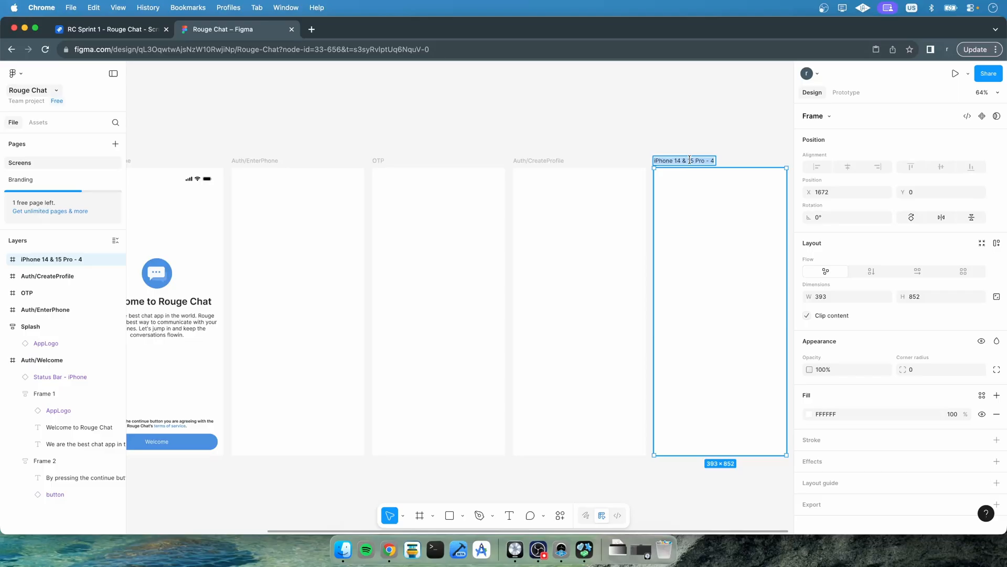
pyautogui.write('CameraCapture')
pyautogui.press('Return')
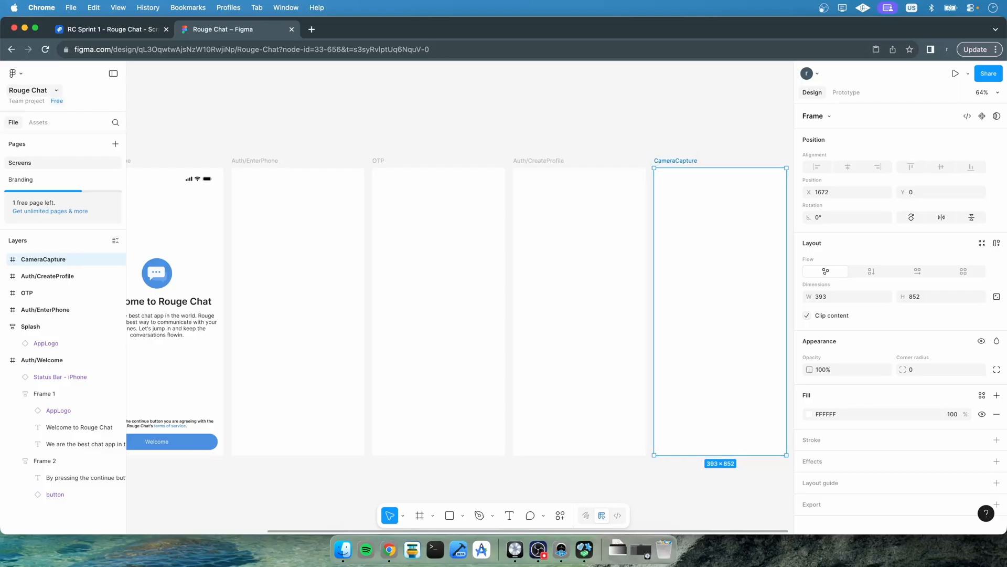
# Paste the iPhone status bar into the Auth/EnterPhone, OTP, Auth/CreateProfile and CameraCapture frames
pyautogui.hscroll(-8, 402, 246)
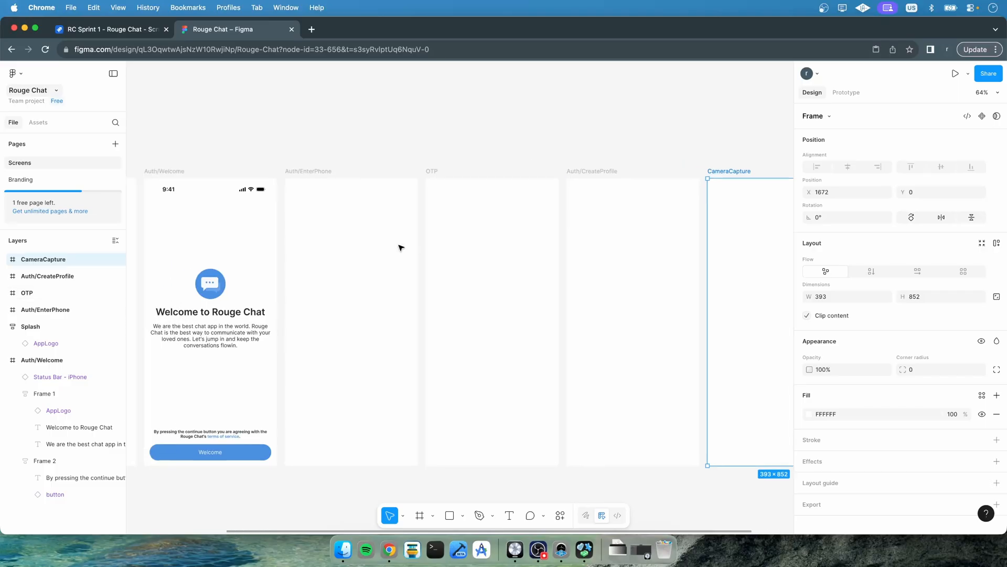
pyautogui.hscroll(2, 401, 247)
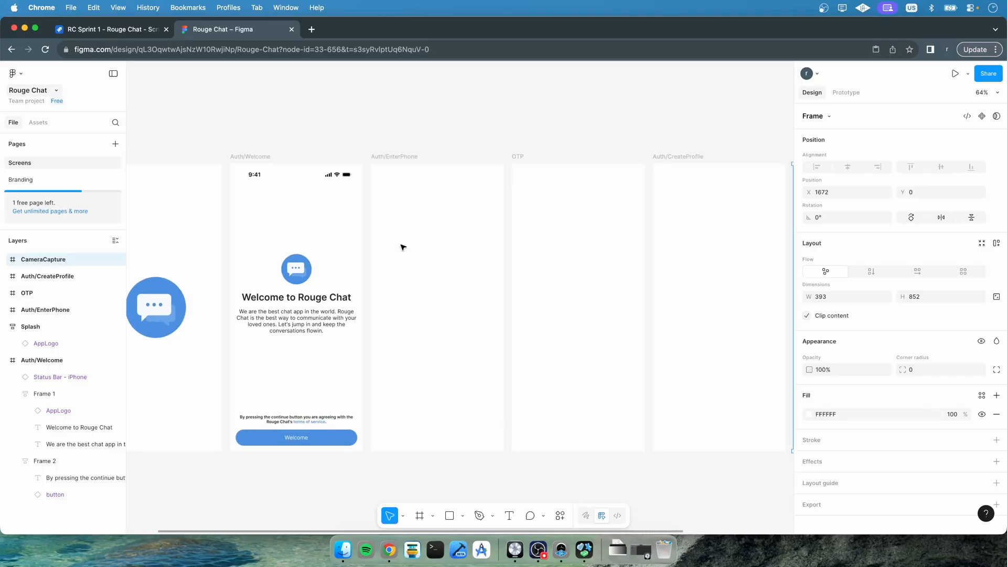
pyautogui.click(289, 176)
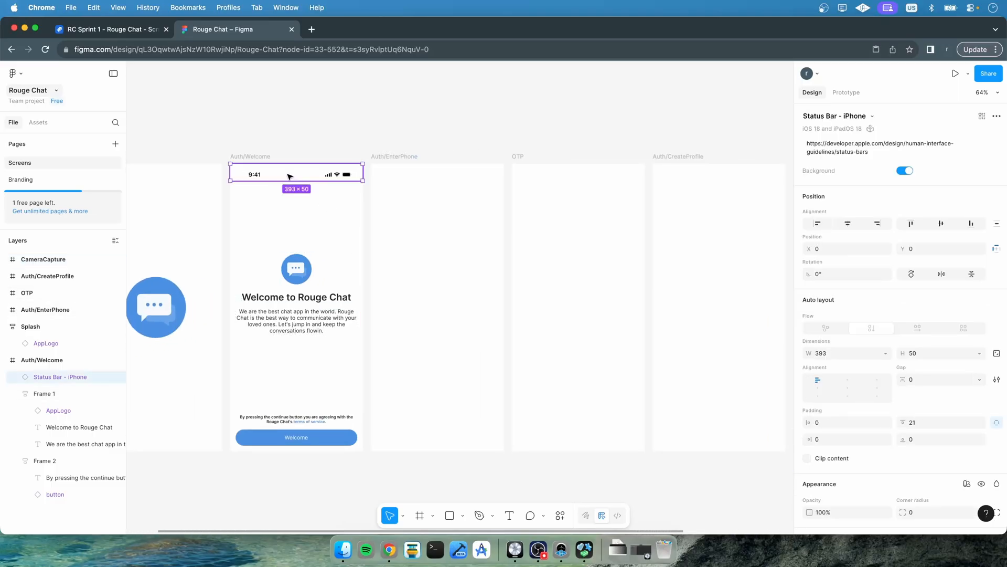
pyautogui.click(439, 195)
pyautogui.press('cmd+v')
pyautogui.click(565, 215)
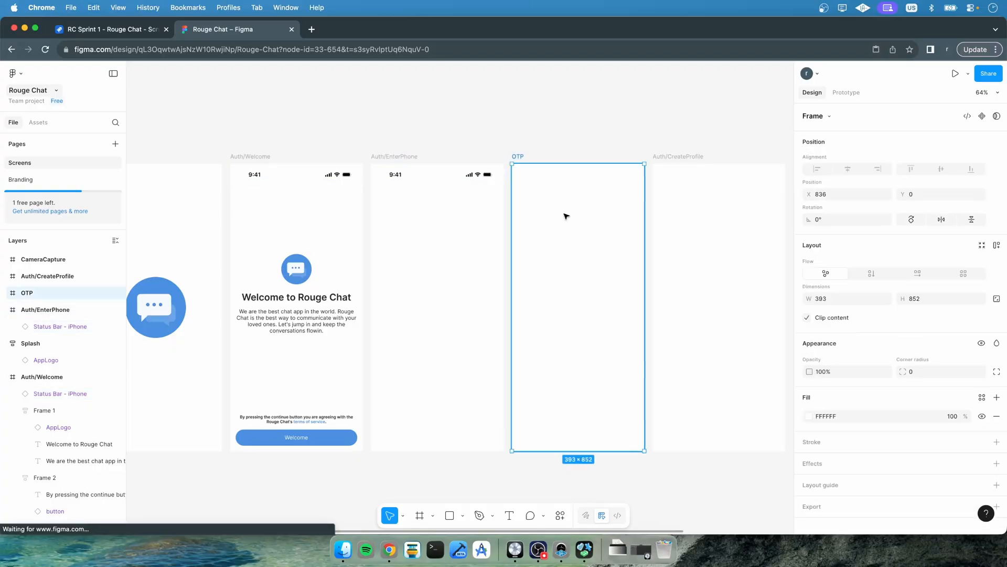
pyautogui.press('cmd+v')
pyautogui.hscroll(8, 551, 220)
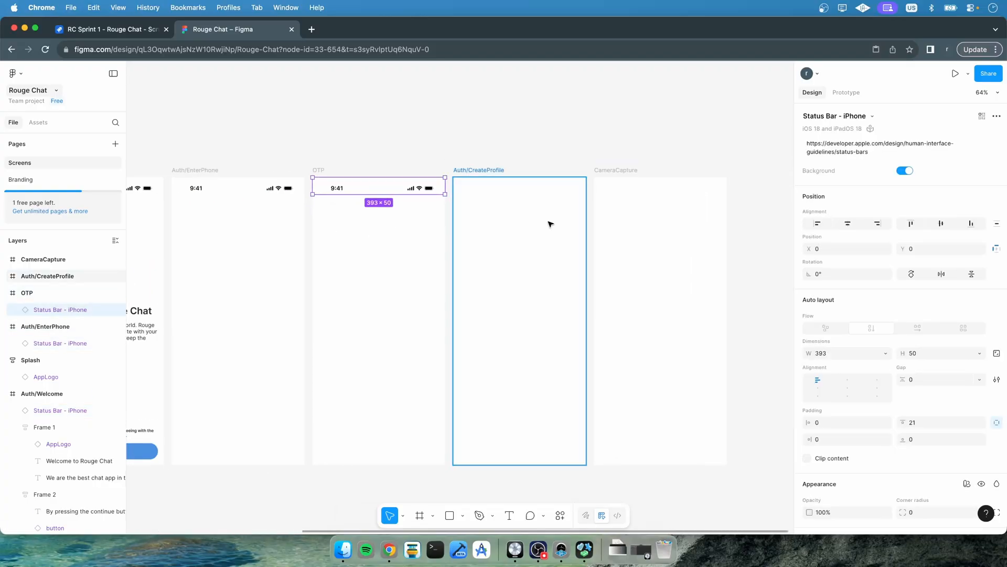
pyautogui.click(515, 234)
pyautogui.press('cmd+v')
pyautogui.click(625, 238)
pyautogui.press('cmd+v')
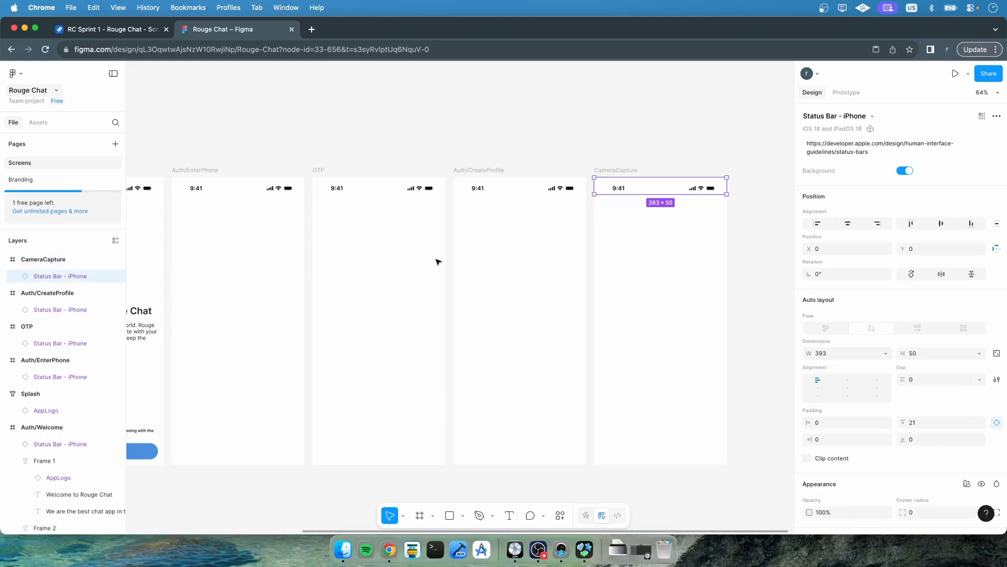
pyautogui.click(509, 141)
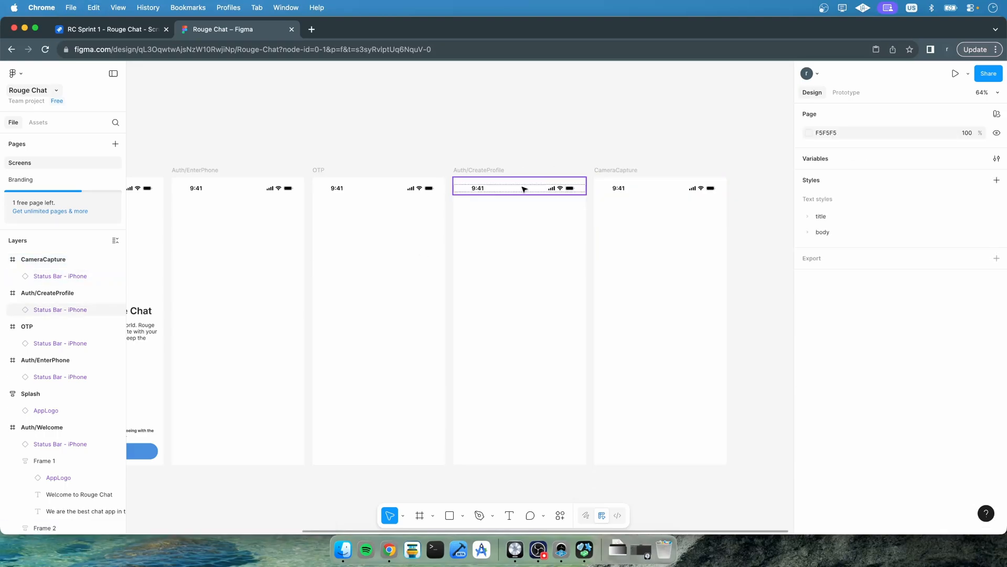
# Open the Navigation bars category of the iOS 18 and iPadOS 18 UI kit in the assets library
pyautogui.hscroll(-2, 462, 270)
pyautogui.hscroll(-5, 461, 271)
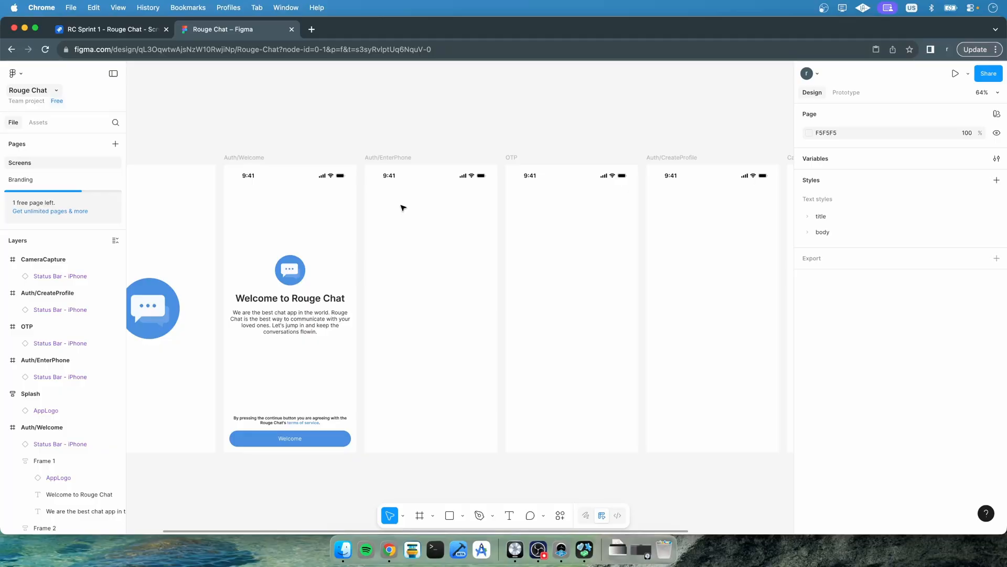
pyautogui.click(35, 122)
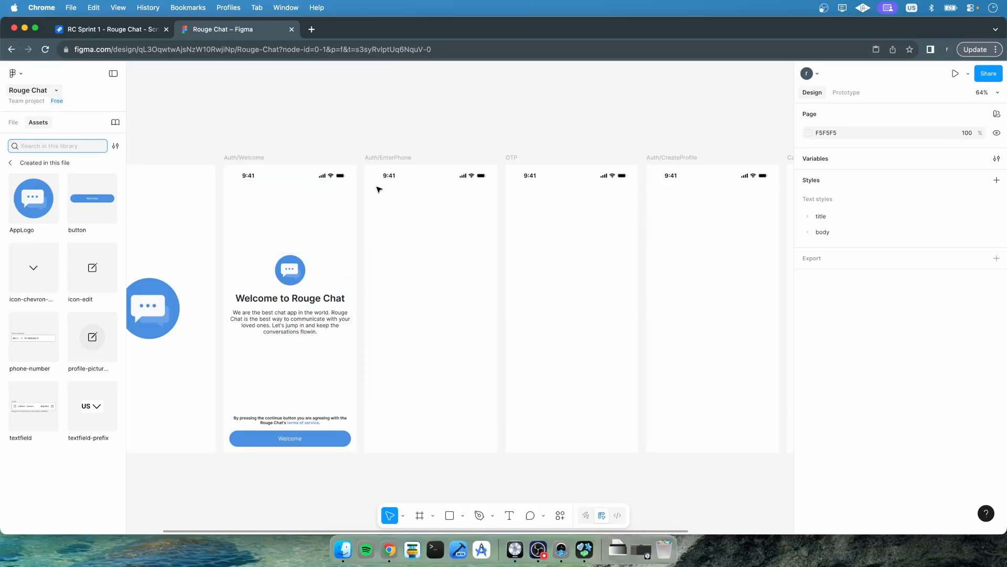
pyautogui.click(9, 163)
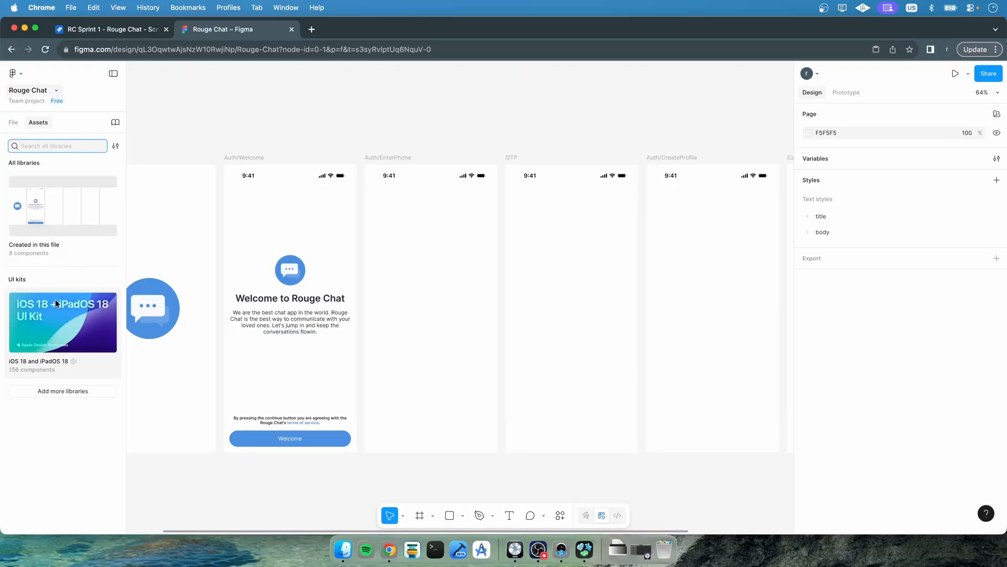
pyautogui.click(57, 326)
pyautogui.scroll(-15, 55, 357)
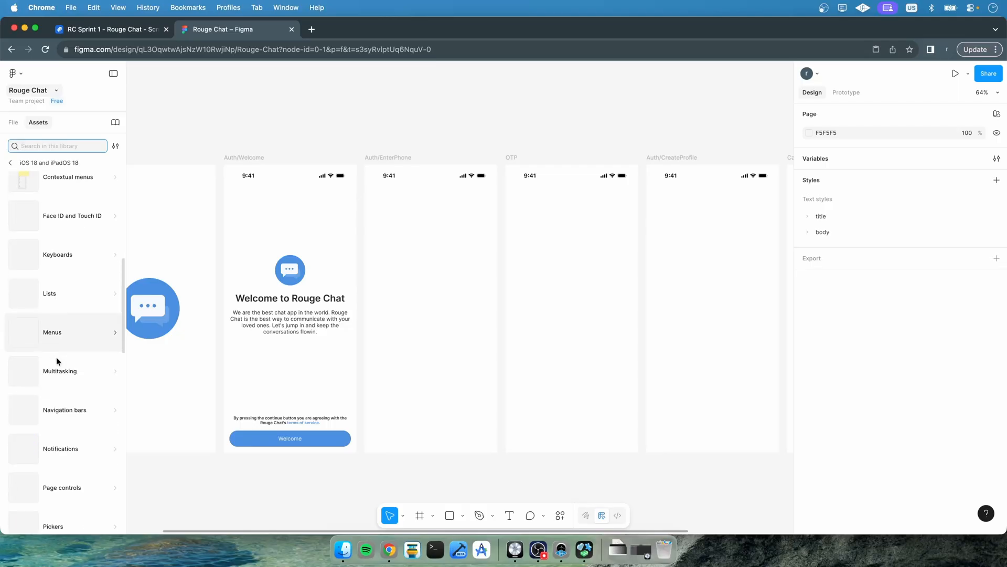
pyautogui.scroll(-4, 55, 357)
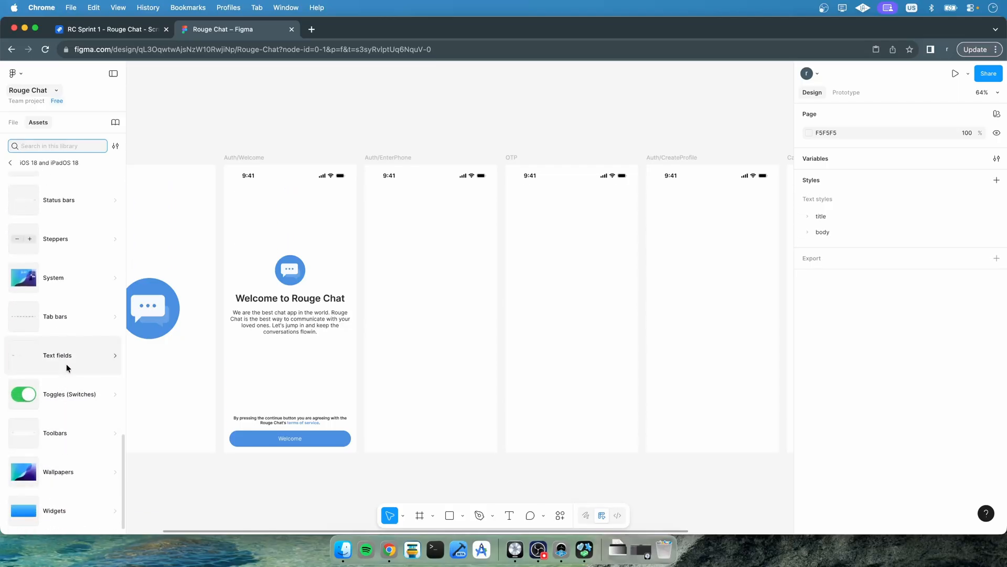
pyautogui.scroll(10, 66, 364)
pyautogui.scroll(8, 66, 364)
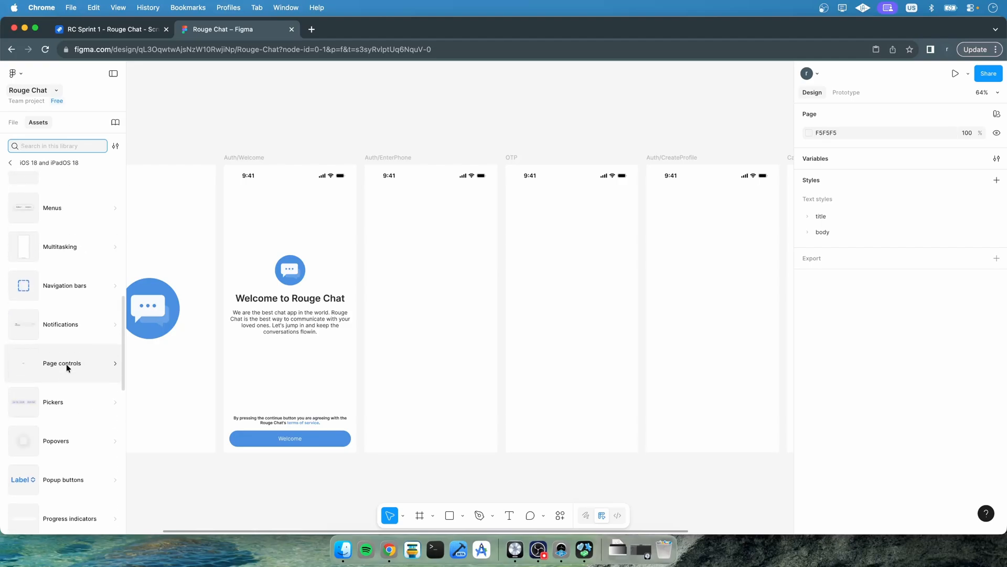
pyautogui.click(64, 361)
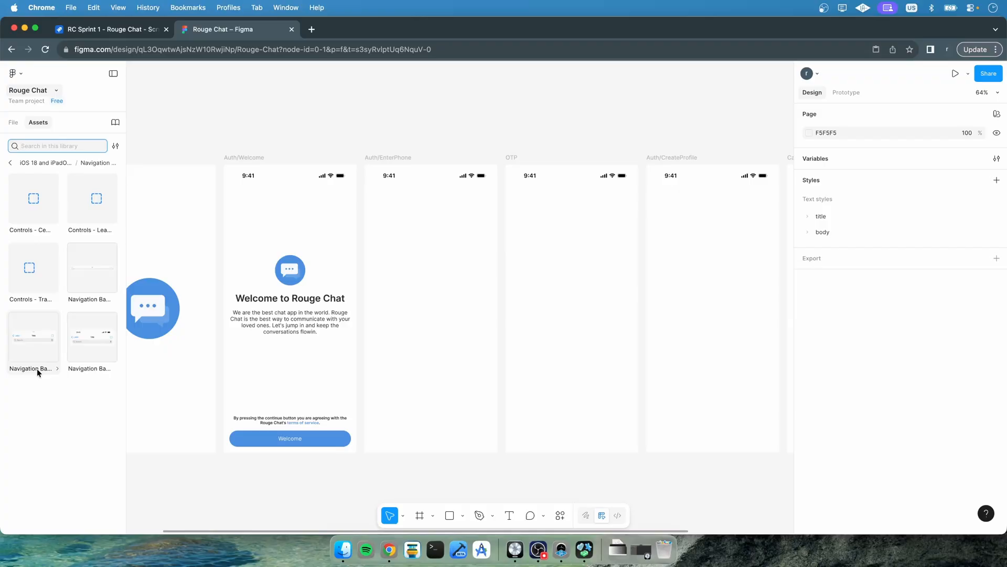
pyautogui.moveTo(126, 390); pyautogui.dragTo(262, 391)
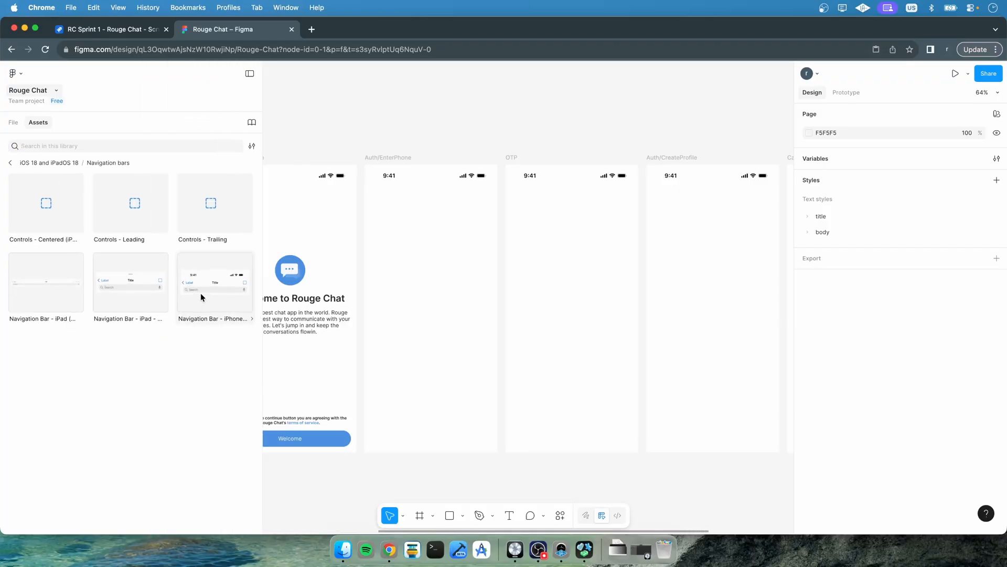
# Place the iPhone navigation bar in the Auth/EnterPhone frame and delete that frame's separate status bar
pyautogui.moveTo(201, 294); pyautogui.dragTo(411, 237)
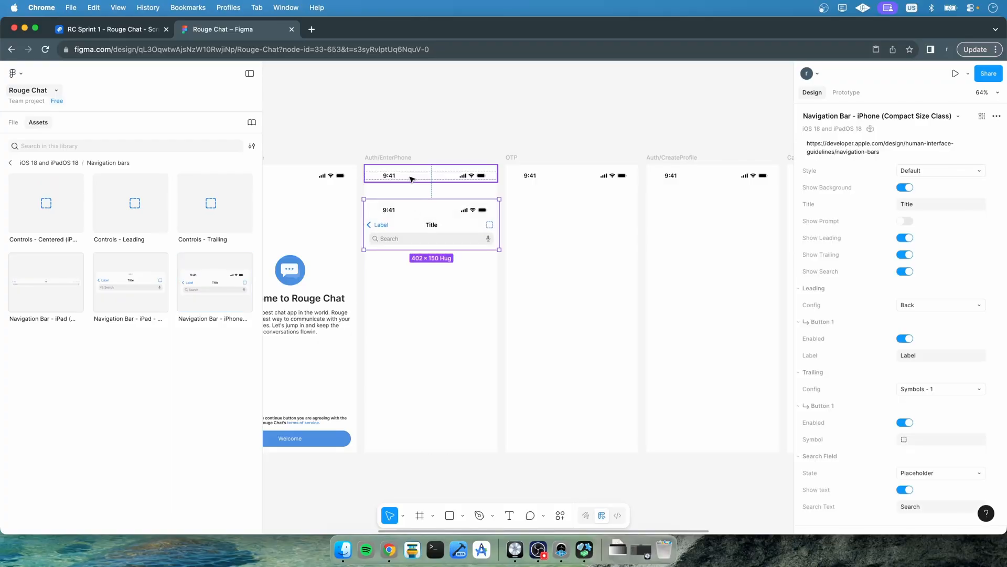
pyautogui.click(411, 177)
pyautogui.press('Delete')
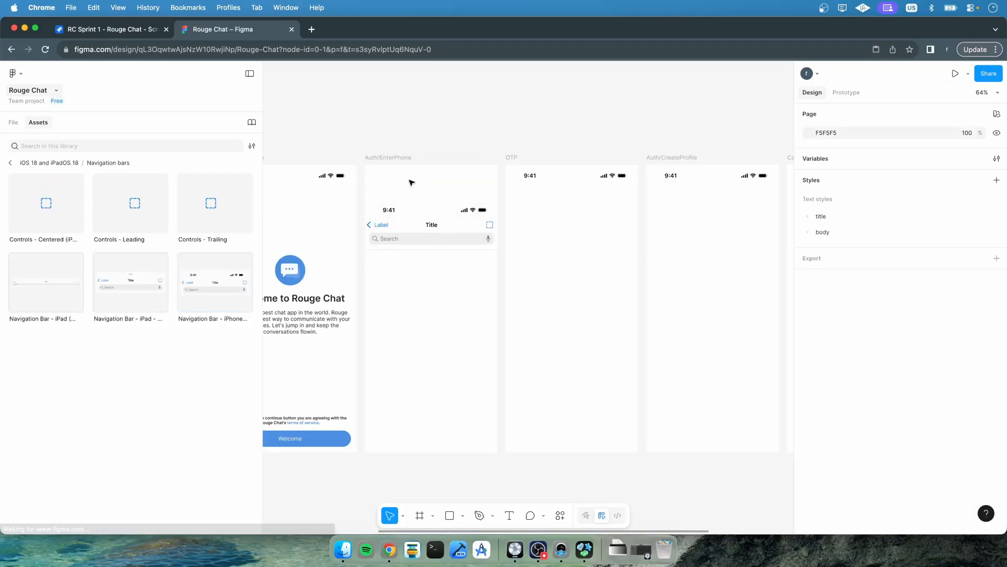
# Move the navigation bar to the top of the frame, narrow it to 393 wide, and hide its search field
pyautogui.click(411, 179)
pyautogui.moveTo(411, 180); pyautogui.dragTo(415, 180)
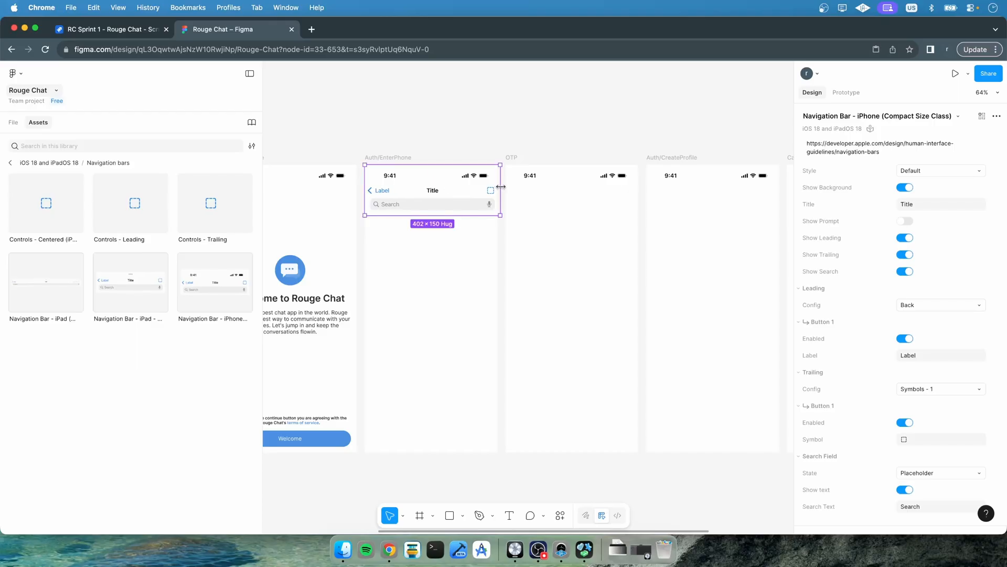
pyautogui.moveTo(501, 186); pyautogui.dragTo(495, 187)
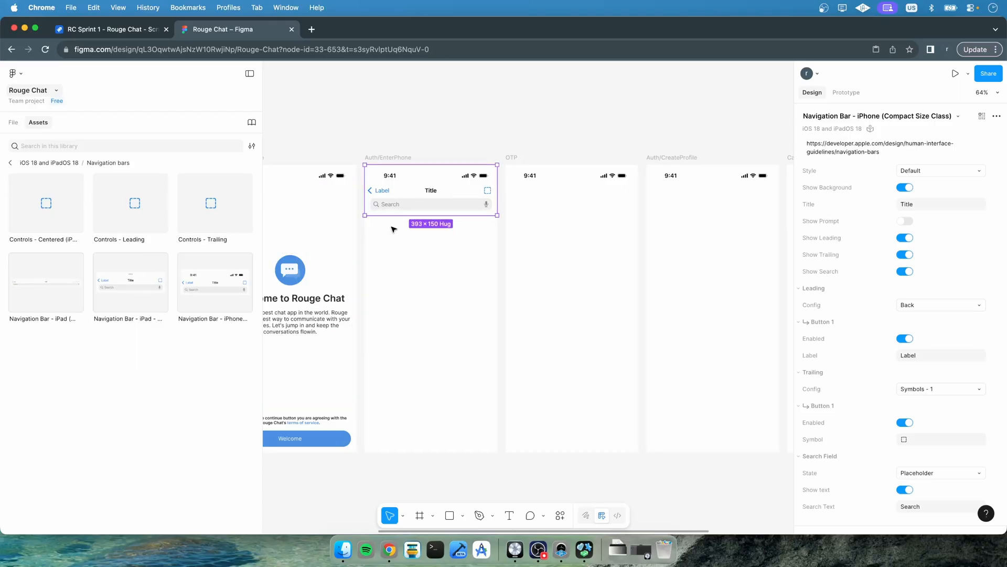
pyautogui.click(905, 271)
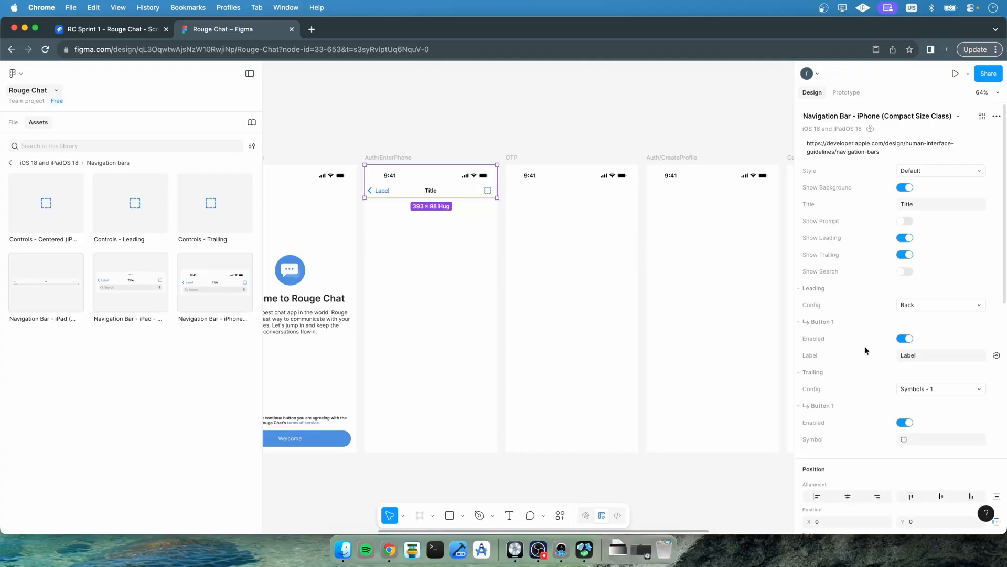
pyautogui.click(914, 305)
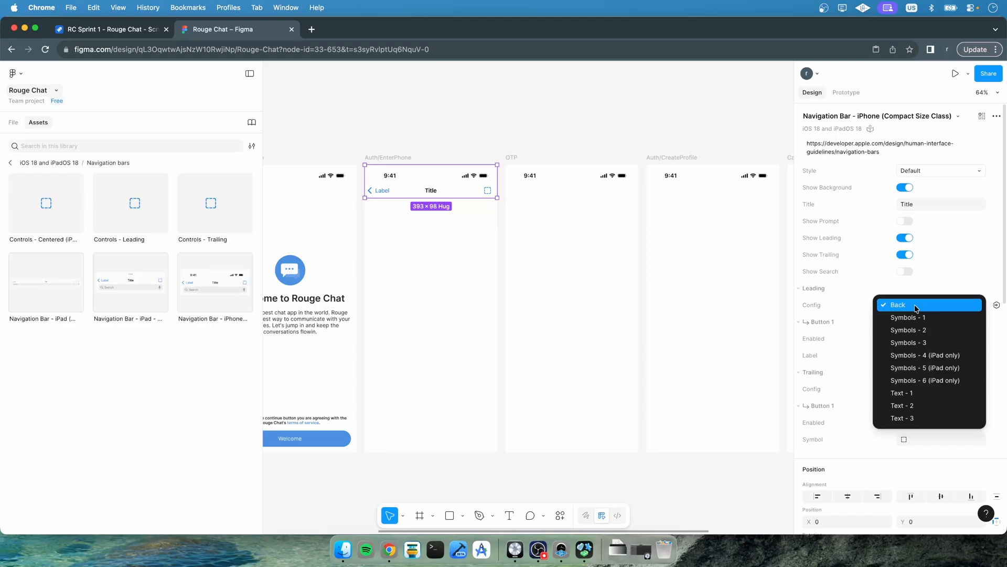
pyautogui.click(915, 315)
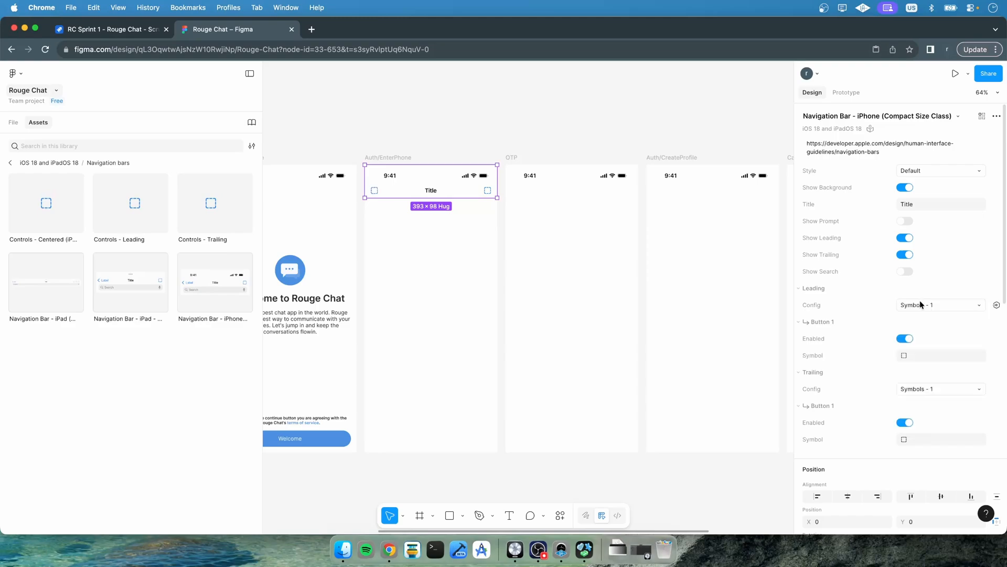
pyautogui.click(920, 304)
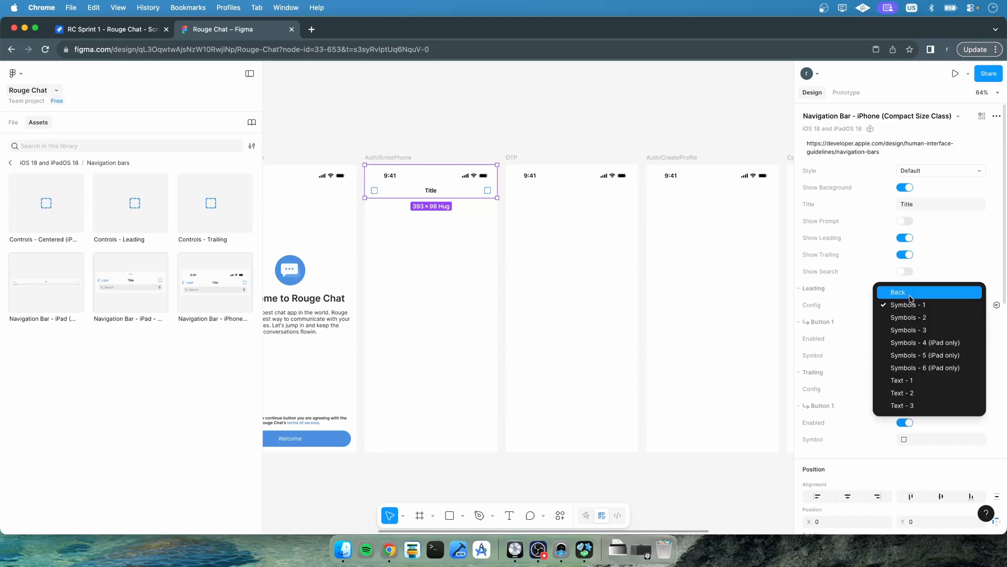
pyautogui.click(912, 293)
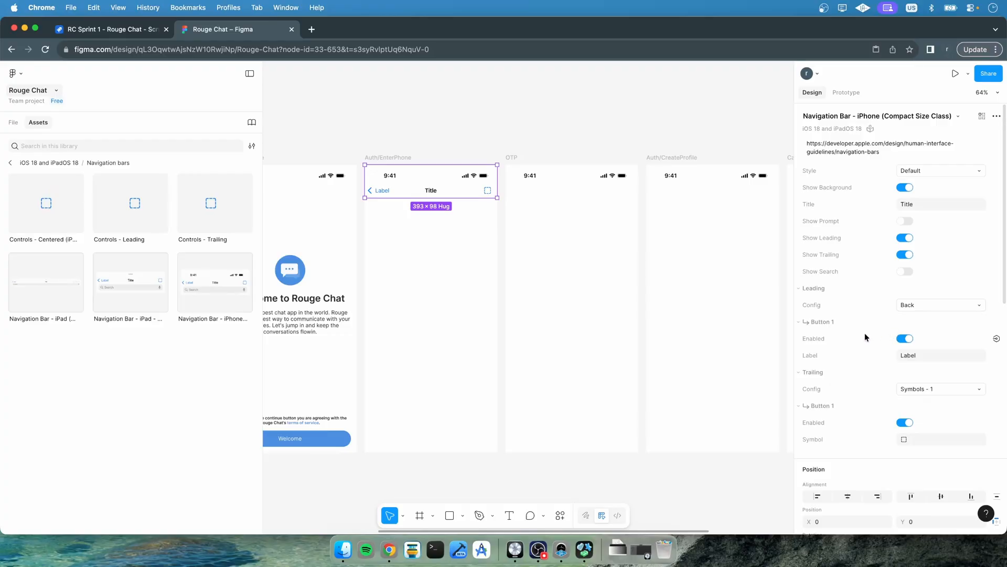
# Clear the leading back button's label and hide the navigation bar's trailing controls
pyautogui.click(917, 357)
pyautogui.press('BackSpace')
pyautogui.click(919, 390)
pyautogui.click(863, 394)
pyautogui.click(905, 255)
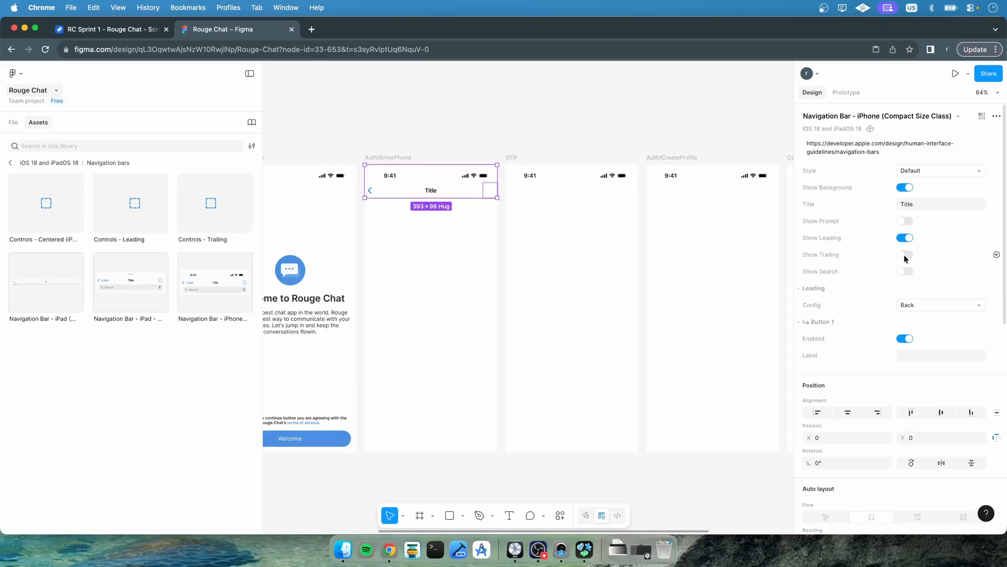
# Clear the navigation bar's title text so only the back arrow remains
pyautogui.hscroll(-3, 611, 277)
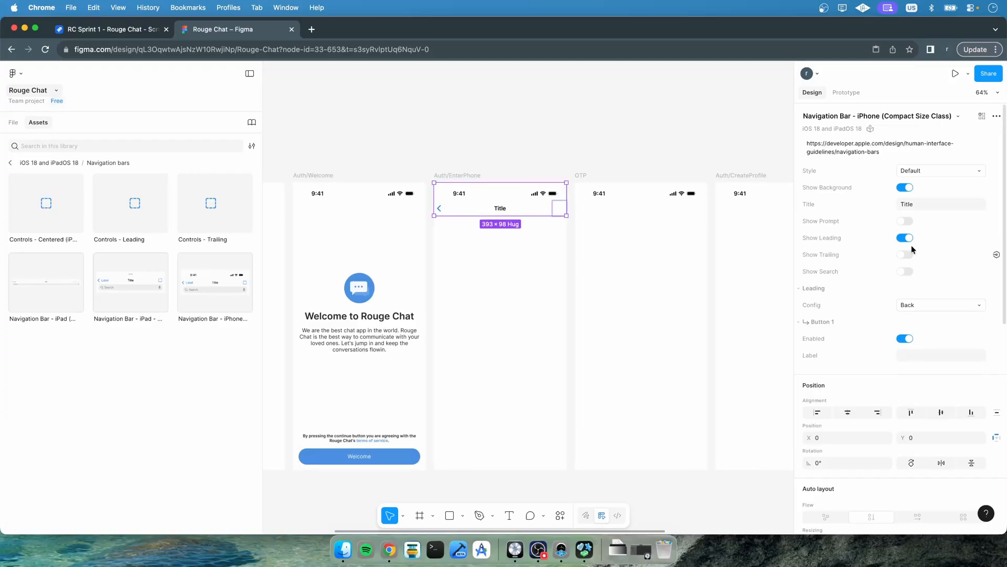
pyautogui.moveTo(916, 204); pyautogui.dragTo(883, 205)
pyautogui.press('BackSpace')
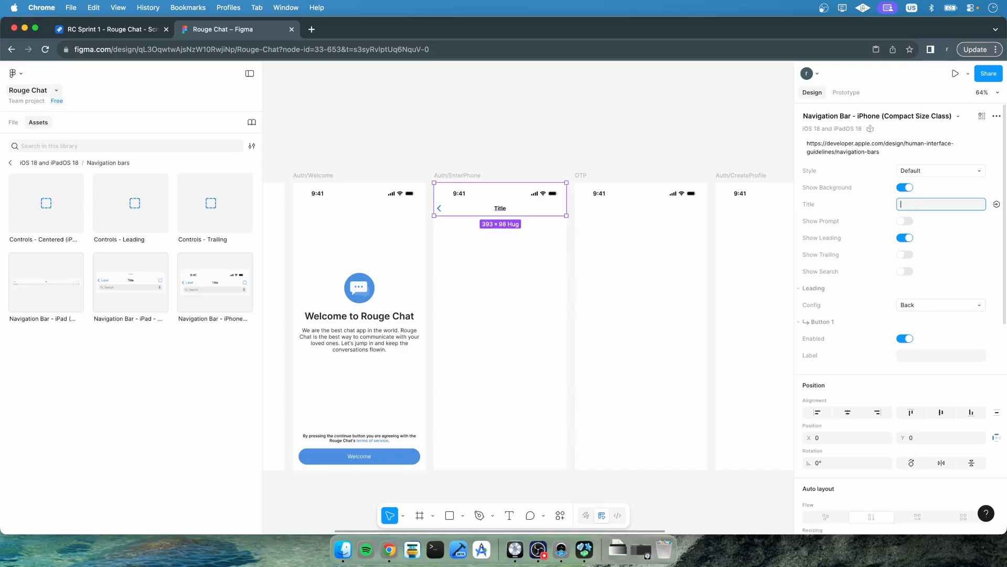
pyautogui.press('Return')
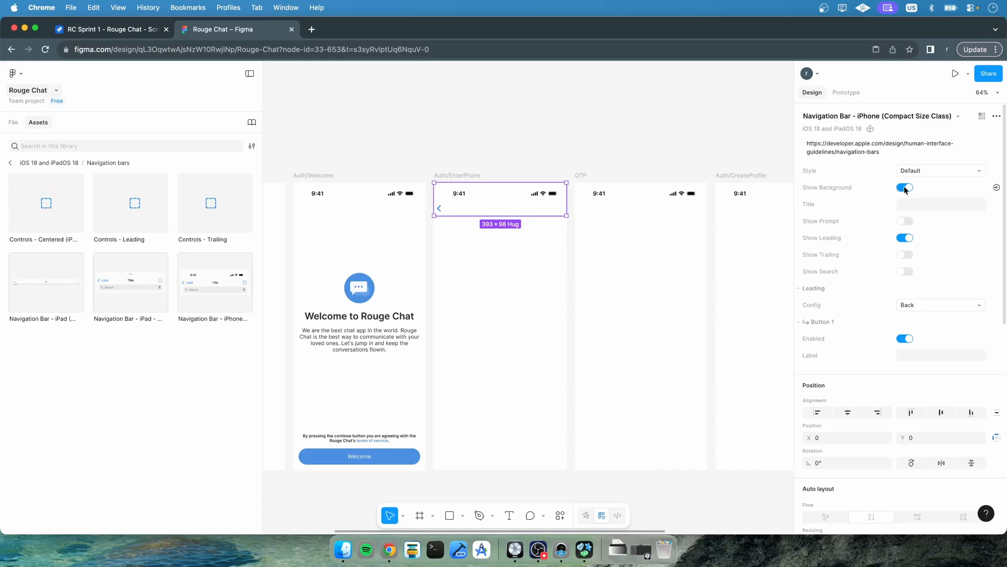
pyautogui.click(607, 145)
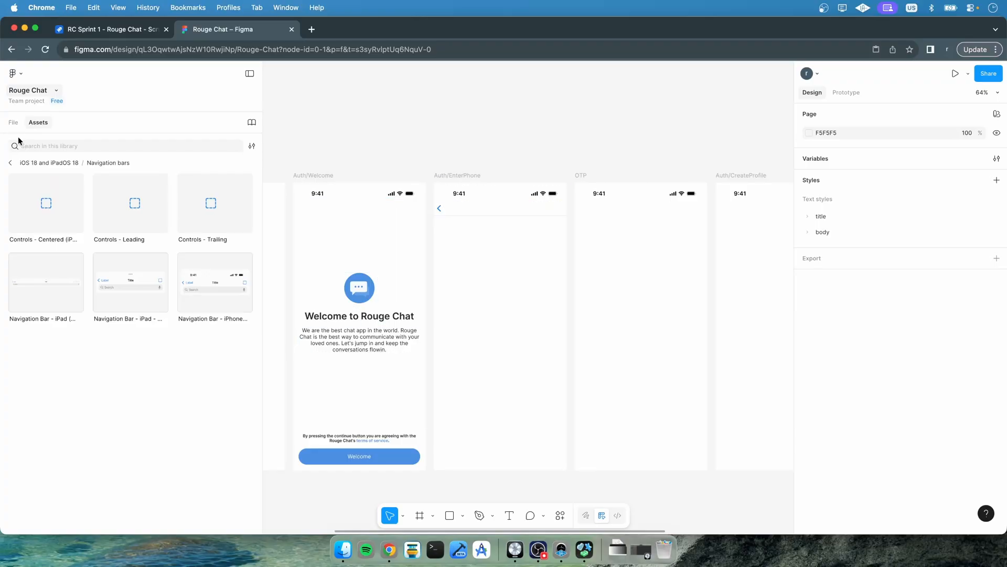
# Place the local button component near the bottom of the Auth/EnterPhone frame
pyautogui.click(10, 162)
pyautogui.scroll(10, 62, 190)
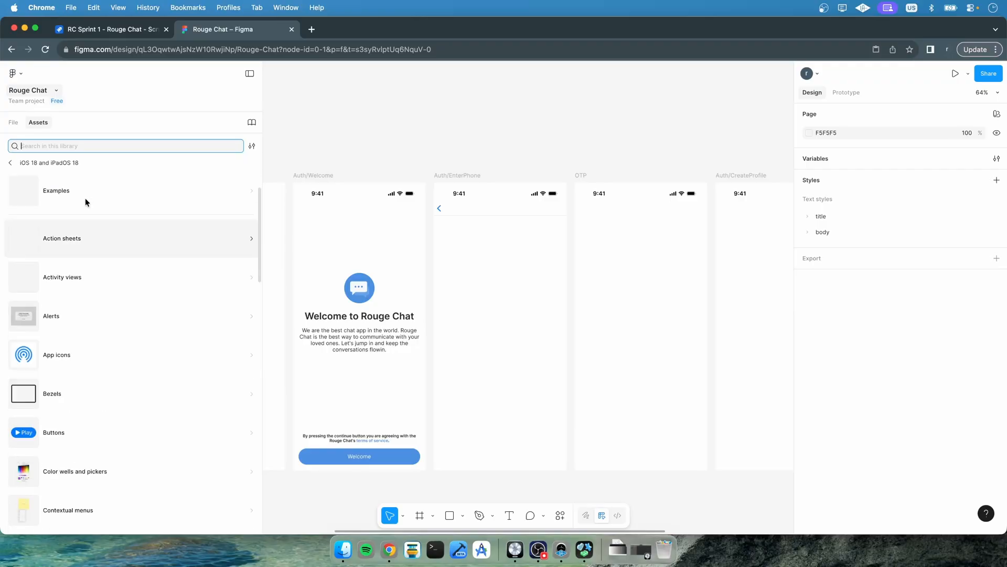
pyautogui.click(10, 163)
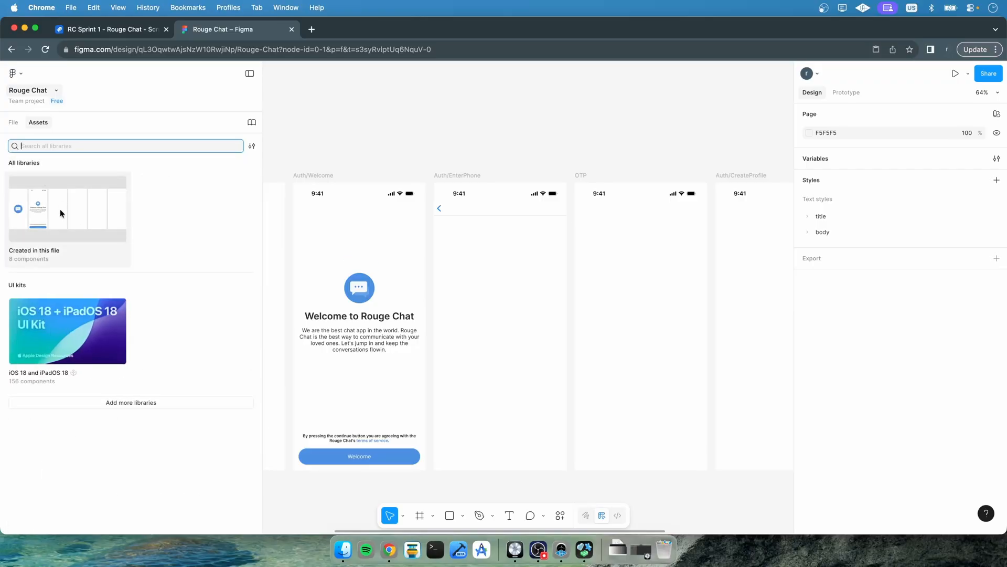
pyautogui.click(39, 204)
pyautogui.moveTo(119, 213); pyautogui.dragTo(468, 456)
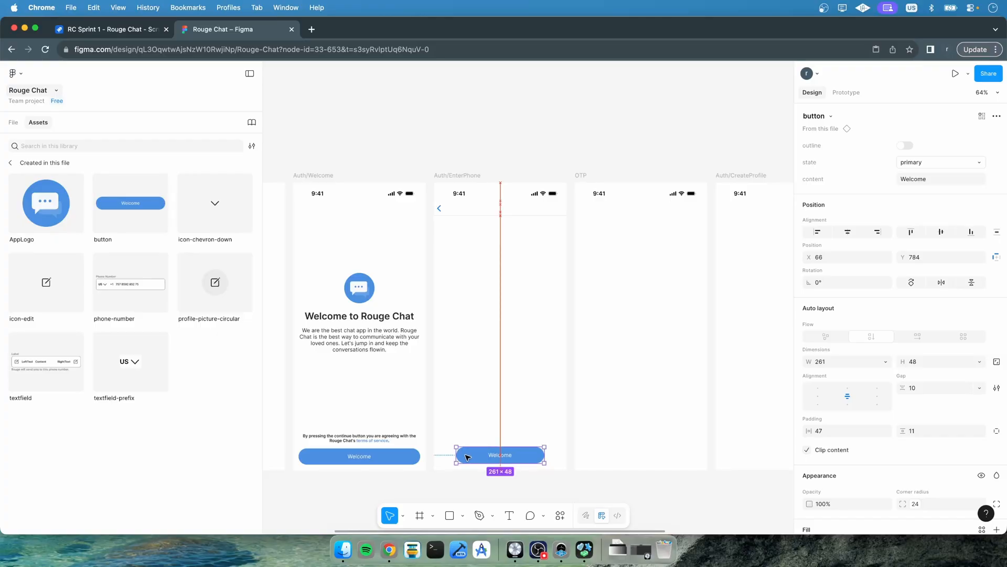
pyautogui.moveTo(468, 457); pyautogui.dragTo(467, 457)
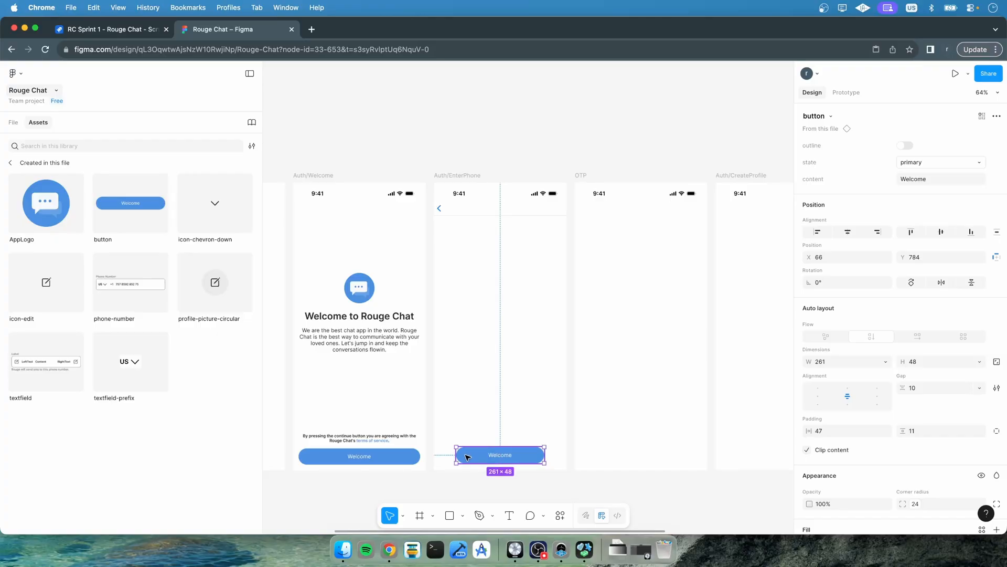
# Wrap the placed button in a new frame
pyautogui.click(13, 122)
pyautogui.rightClick(51, 380)
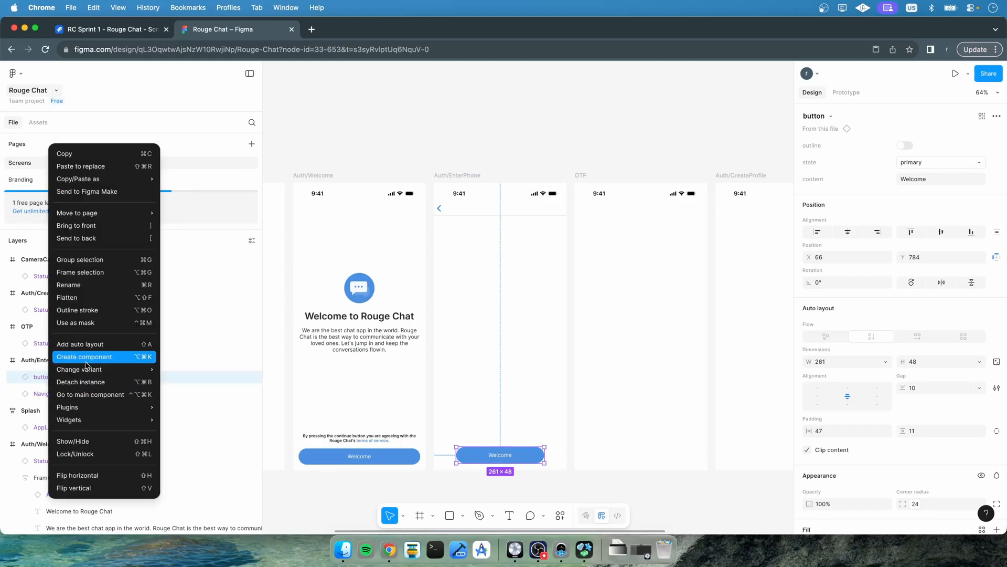
pyautogui.click(83, 272)
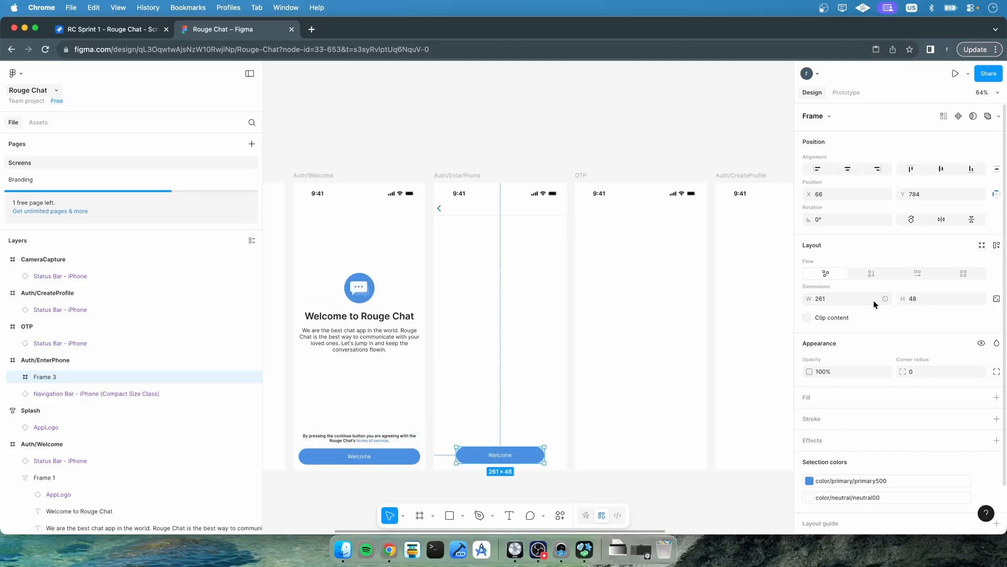
# Apply vertical auto layout to the button's wrapper frame
pyautogui.click(886, 299)
pyautogui.click(869, 295)
pyautogui.click(864, 295)
pyautogui.press('Escape')
pyautogui.click(871, 274)
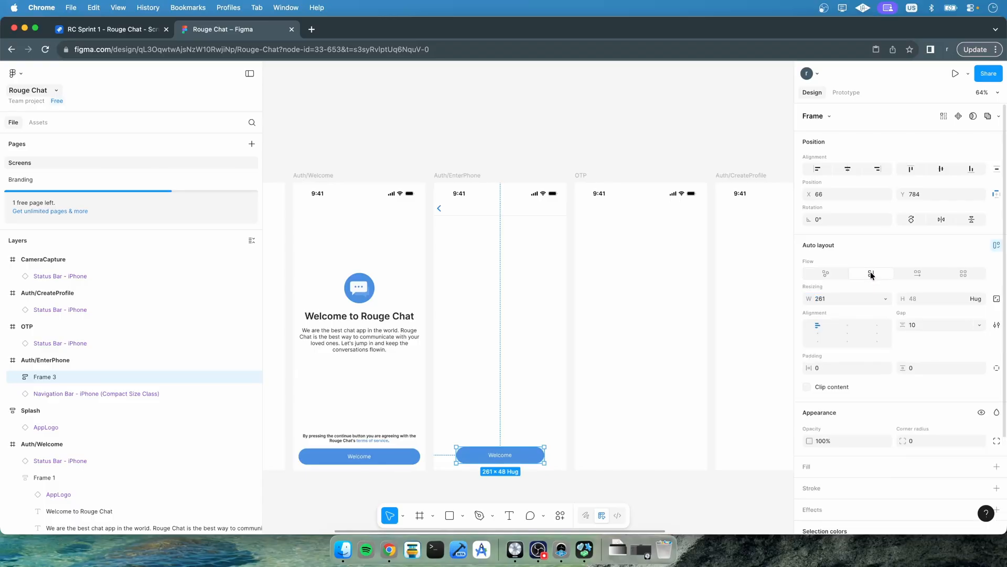
pyautogui.click(880, 297)
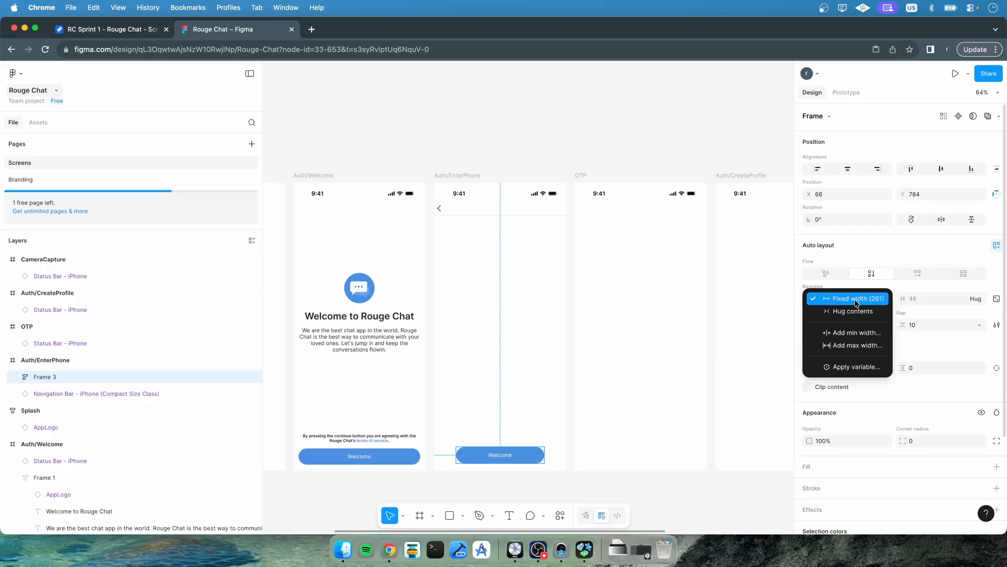
pyautogui.click(926, 341)
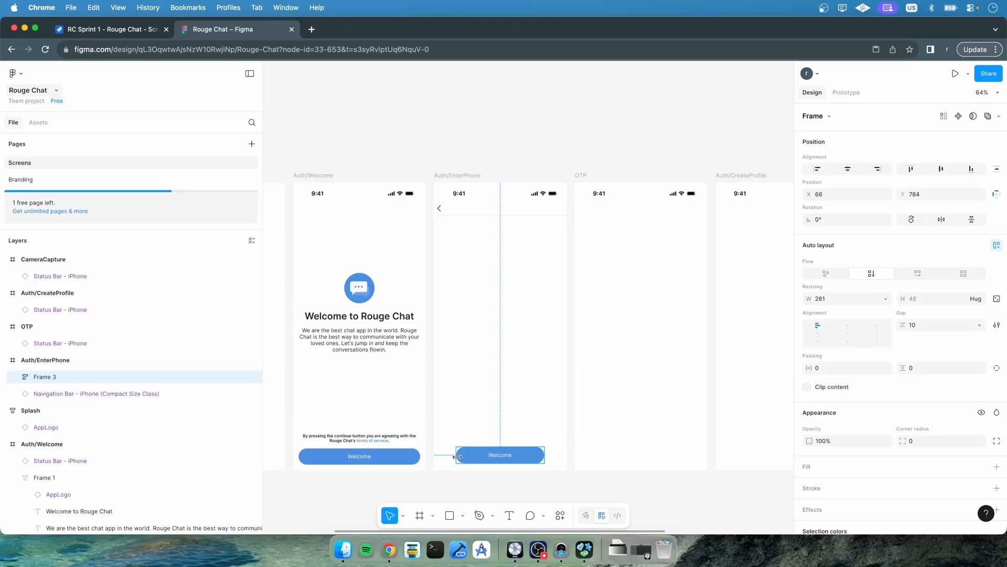
# Stretch the button wrapper frame to the full 393 width of the Auth/EnterPhone frame
pyautogui.moveTo(450, 456); pyautogui.dragTo(434, 456)
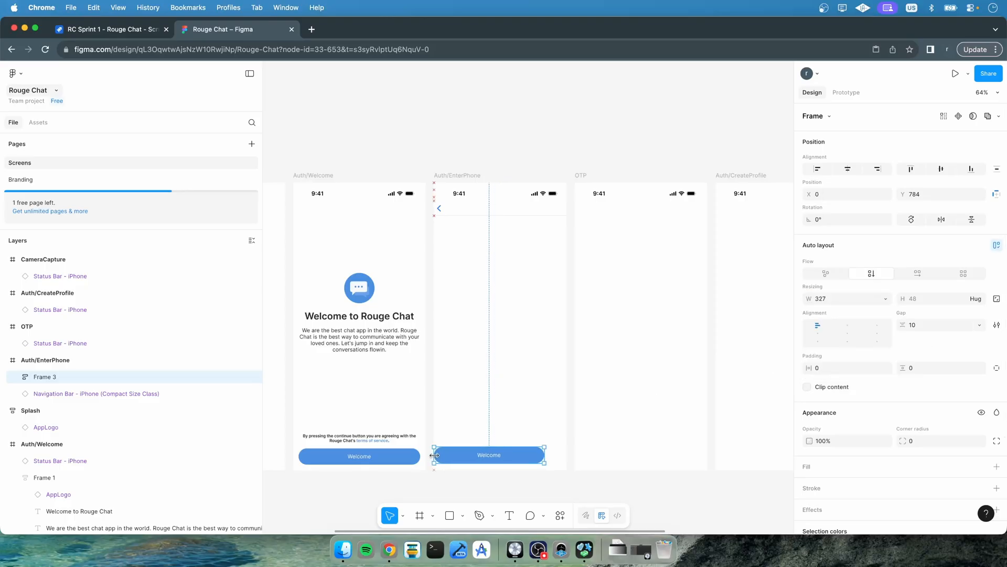
pyautogui.moveTo(544, 455)
pyautogui.mouseDown()
pyautogui.moveTo(568, 455)
pyautogui.moveTo(533, 465)
pyautogui.mouseUp()
pyautogui.click(539, 496)
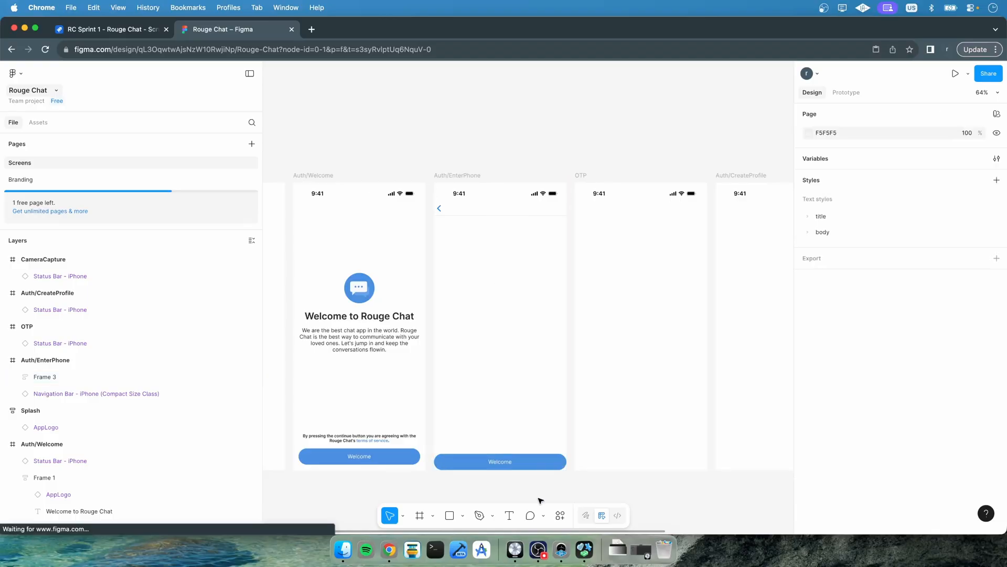
# Set the button wrapper frame's vertical padding to 16
pyautogui.click(52, 377)
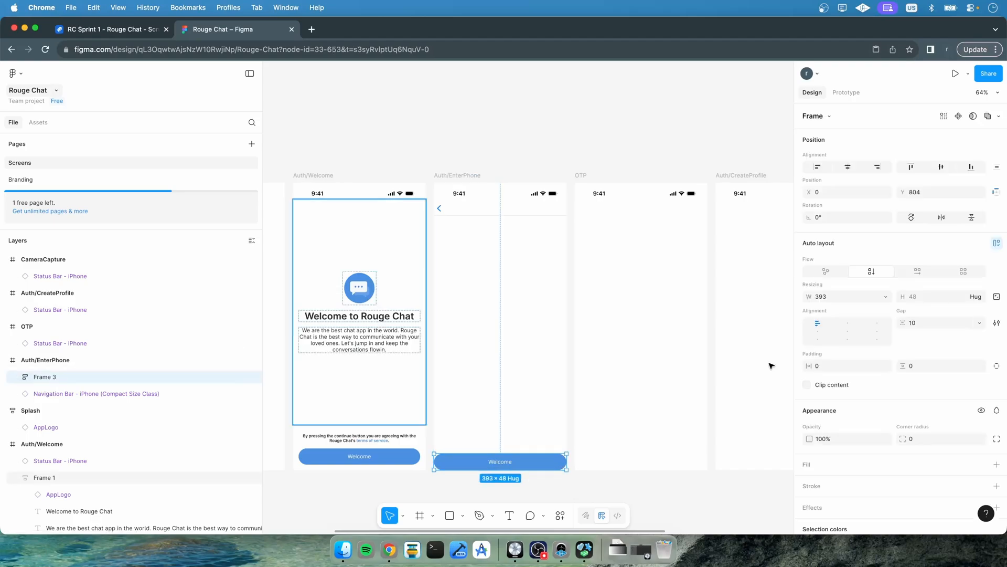
pyautogui.click(833, 366)
pyautogui.click(924, 366)
pyautogui.write('16')
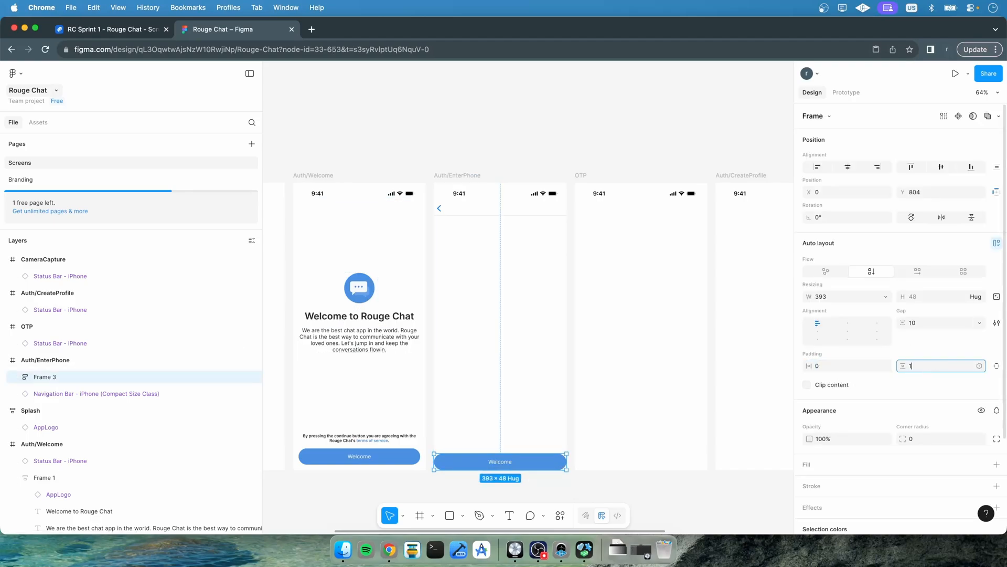
pyautogui.click(979, 365)
pyautogui.scroll(-1, 929, 475)
pyautogui.press('Escape')
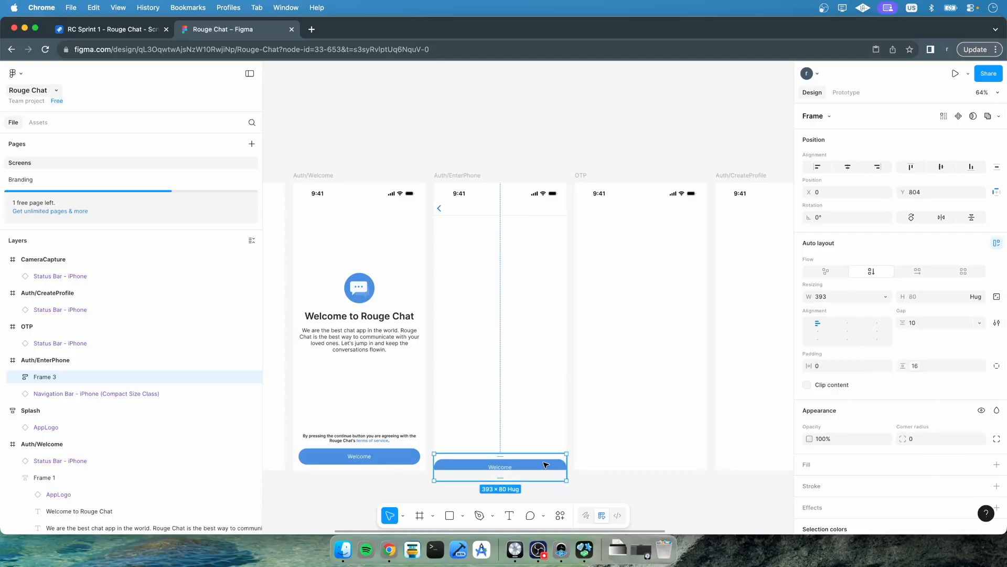
# Move the button wrapper frame up to Y 772 and set its horizontal padding to the 400 spacing variable (16)
pyautogui.moveTo(545, 464); pyautogui.dragTo(546, 456)
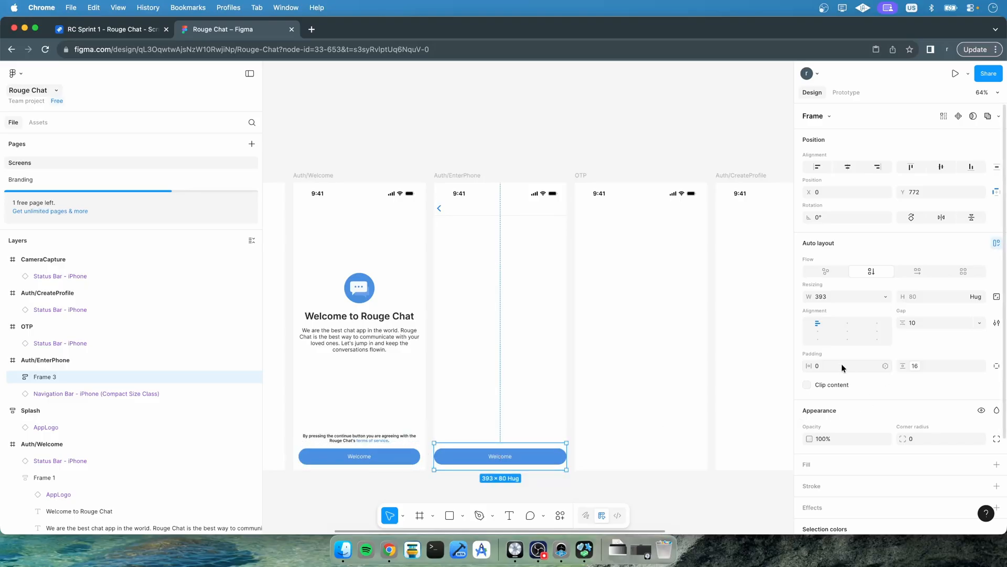
pyautogui.click(889, 366)
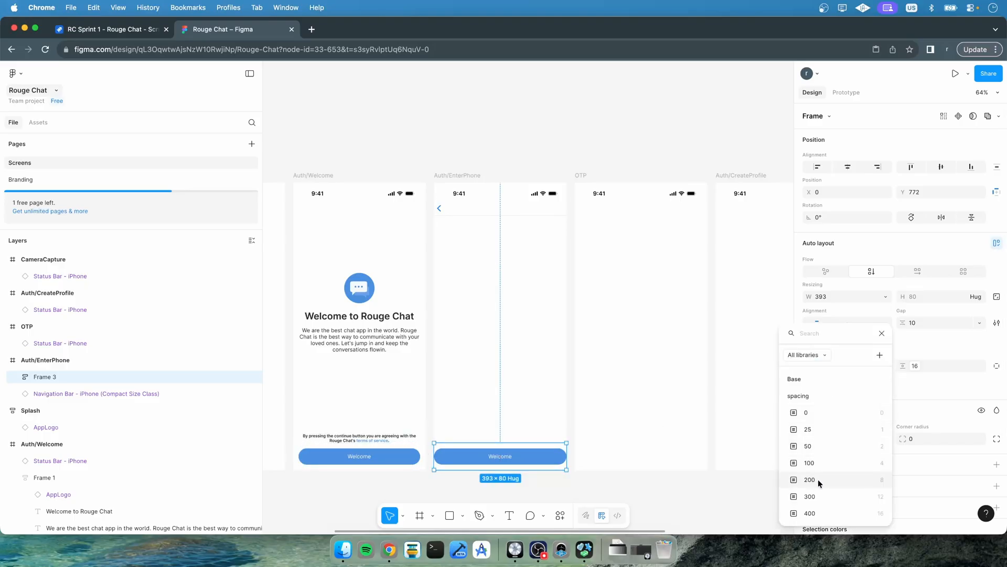
pyautogui.click(828, 513)
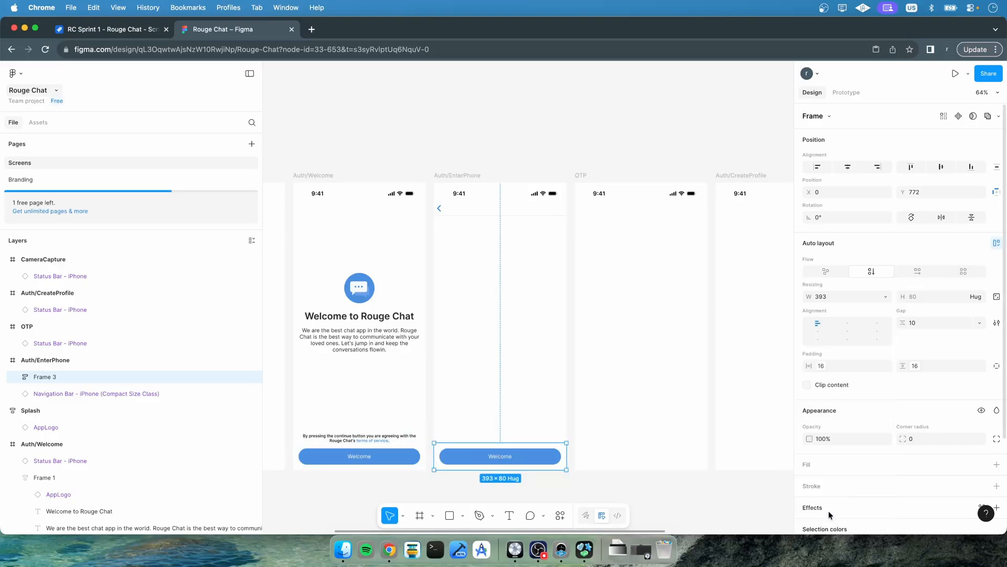
# Add a text layer reading "Enter your phone number" near the top of the Auth/EnterPhone frame
pyautogui.click(541, 376)
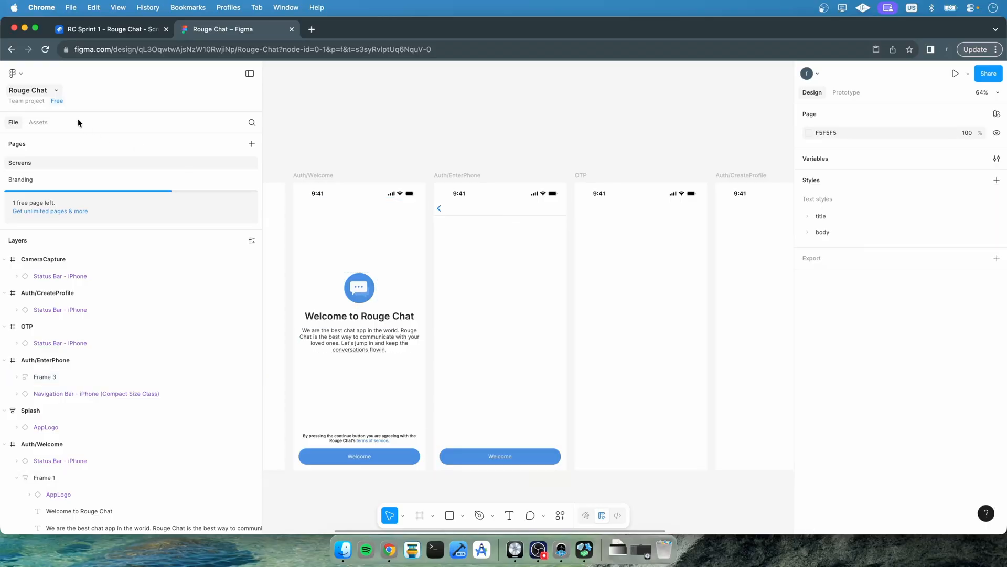
pyautogui.click(44, 125)
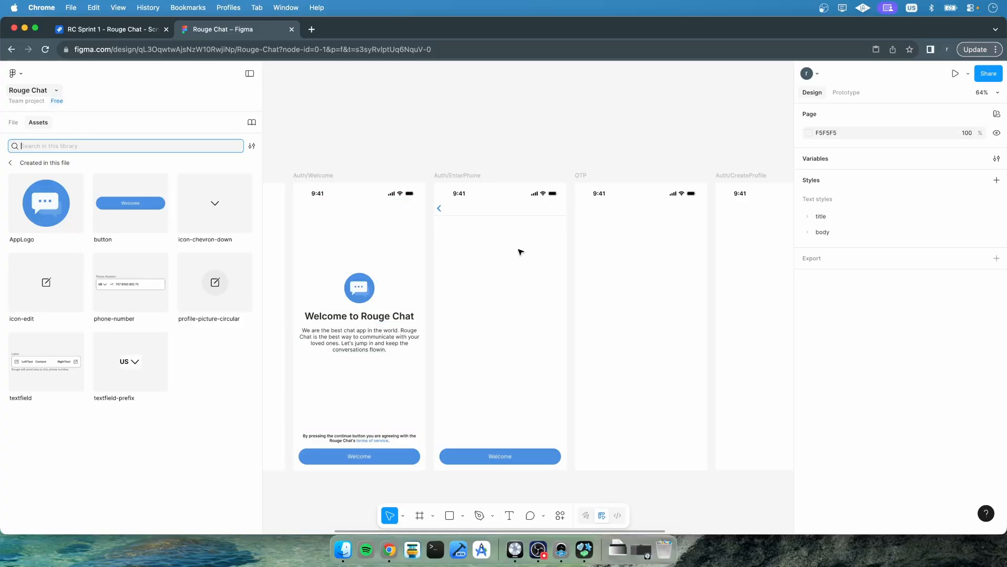
pyautogui.click(509, 515)
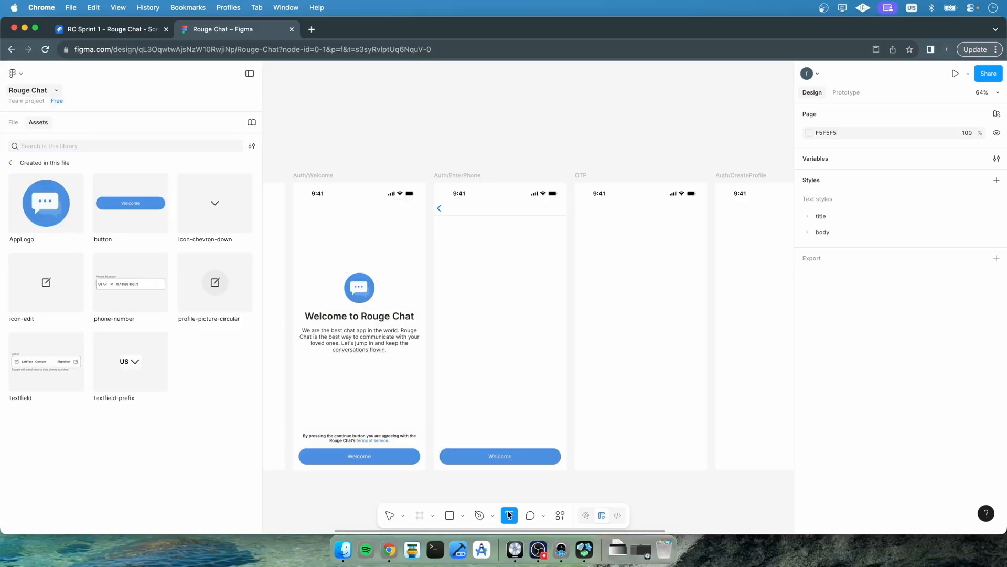
pyautogui.click(497, 225)
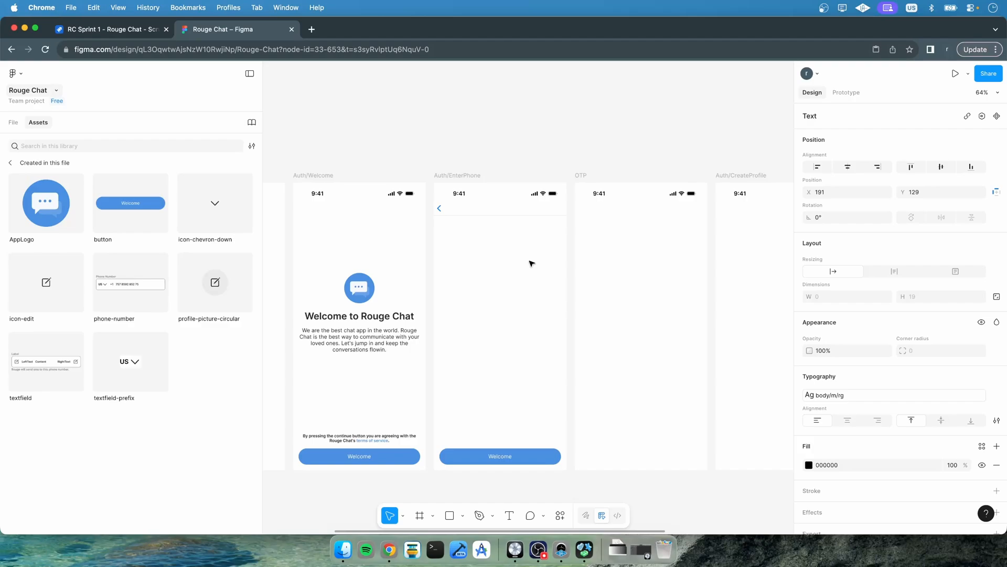
pyautogui.write('Enter your prone')
pyautogui.press('BackSpace')
pyautogui.press('BackSpace')
pyautogui.write('hone number')
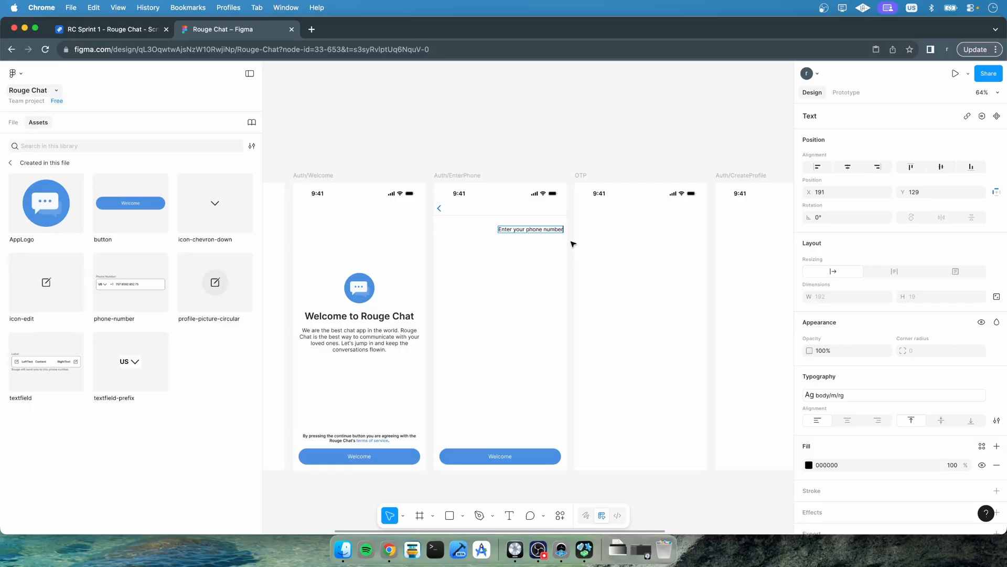
pyautogui.press('Escape')
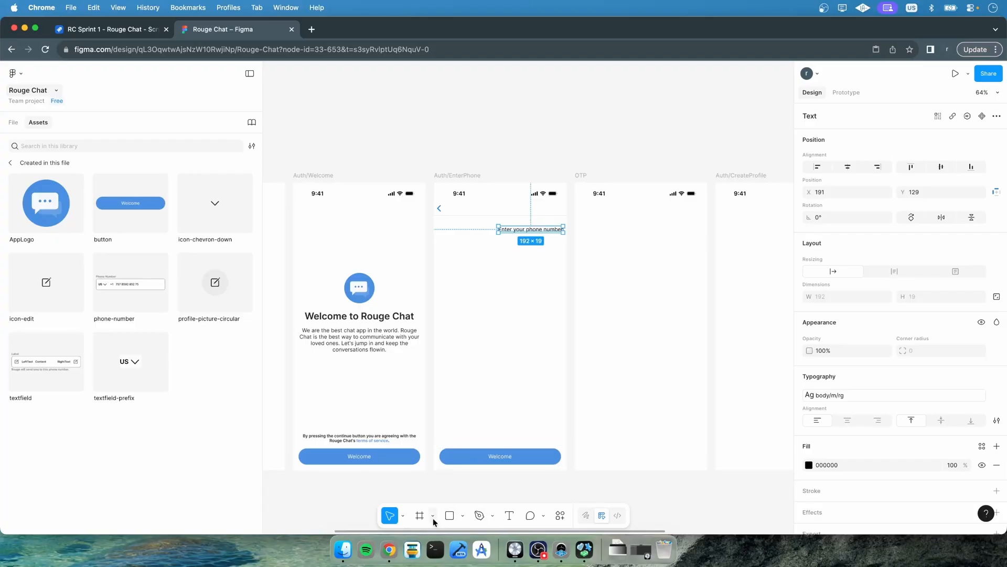
# Add a second text layer below it reading "To verify your phone number, your operator may charge you."
pyautogui.click(508, 516)
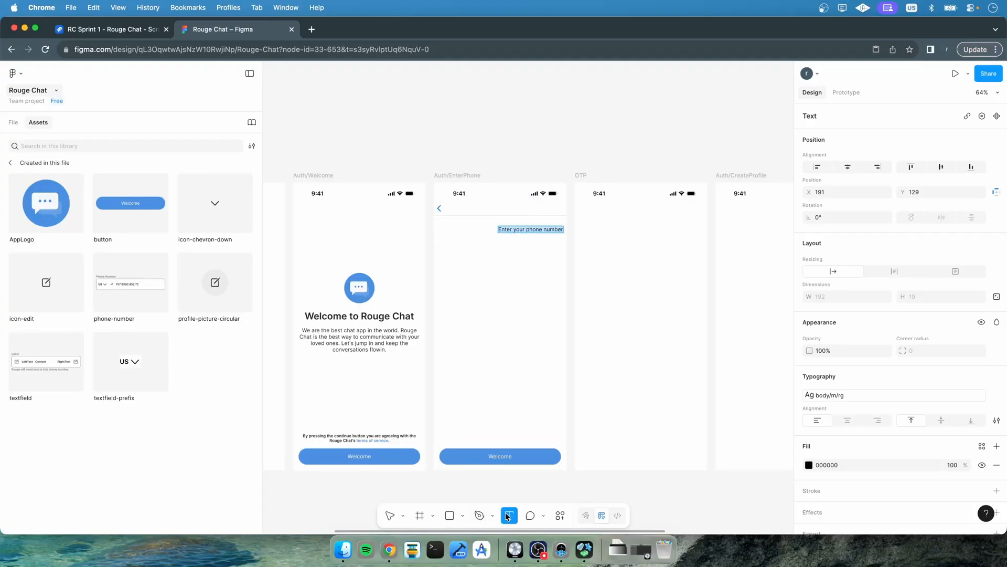
pyautogui.click(497, 265)
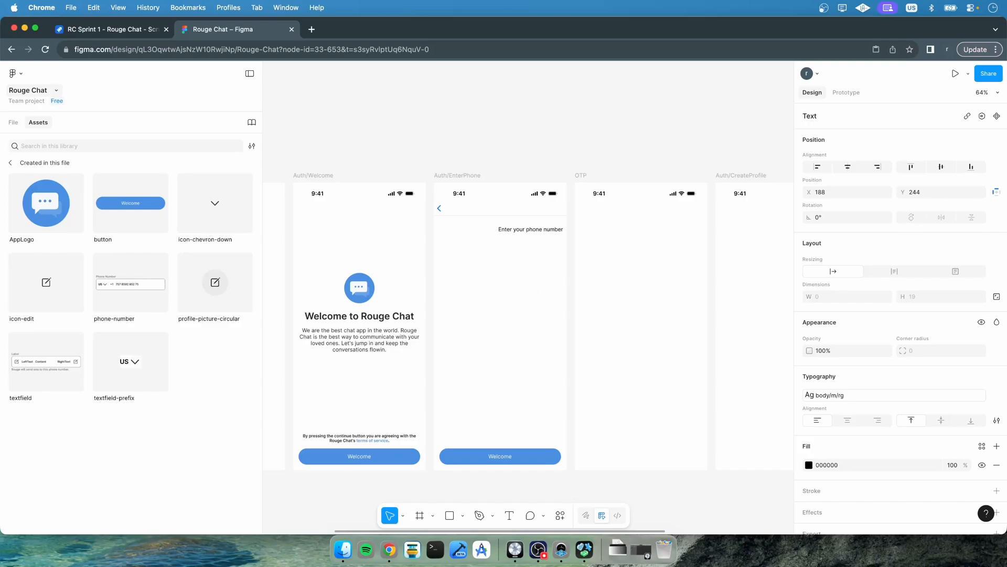
pyautogui.write('To verify your phone numbe')
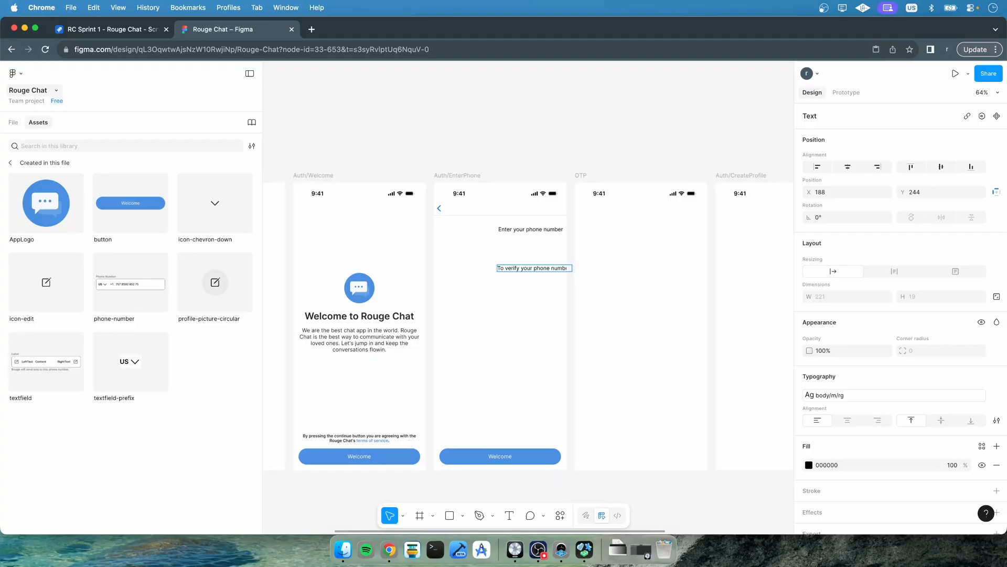
pyautogui.write('r, Rouge will send an sms to you')
pyautogui.press('Escape')
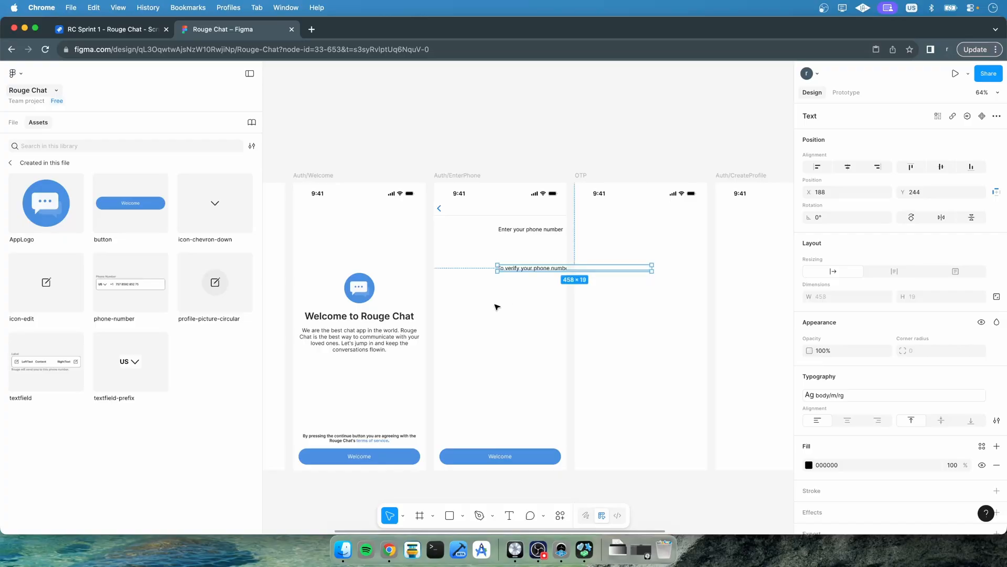
pyautogui.press('Escape')
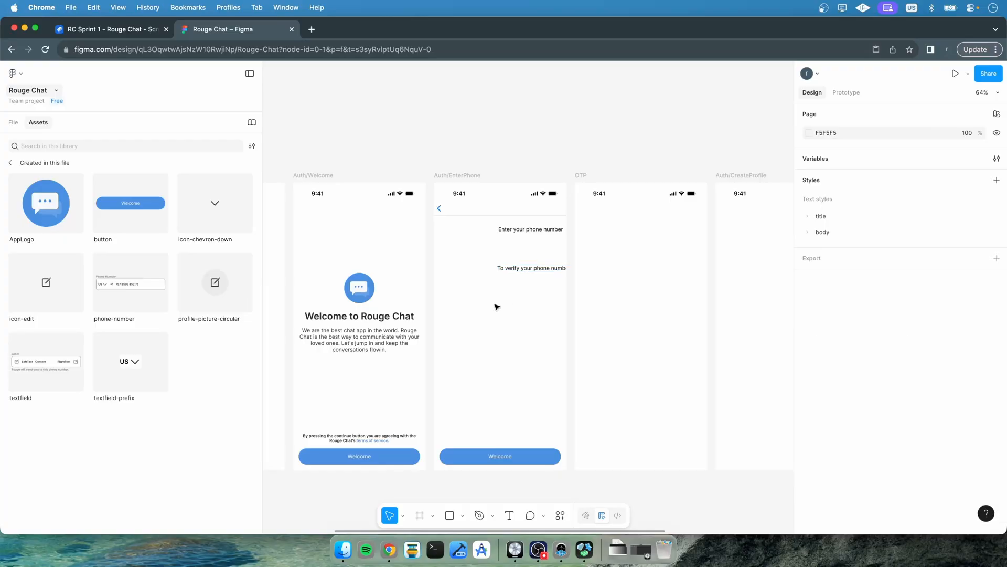
# Place the phone-number component from the file's assets below the two texts in Auth/EnterPhone
pyautogui.moveTo(134, 294); pyautogui.dragTo(489, 309)
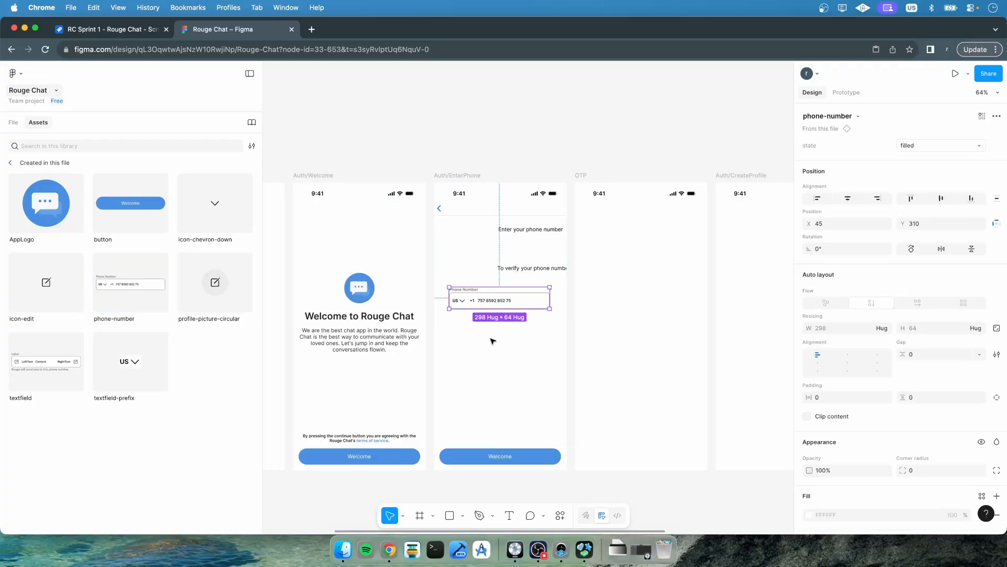
pyautogui.scroll(5, 491, 341)
pyautogui.scroll(3, 493, 341)
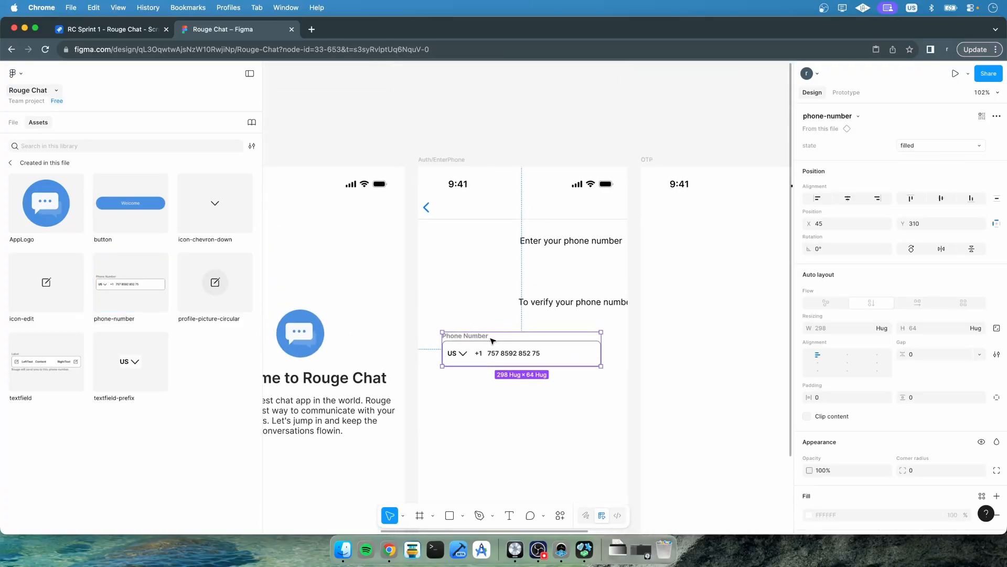
pyautogui.click(566, 242)
pyautogui.click(546, 303)
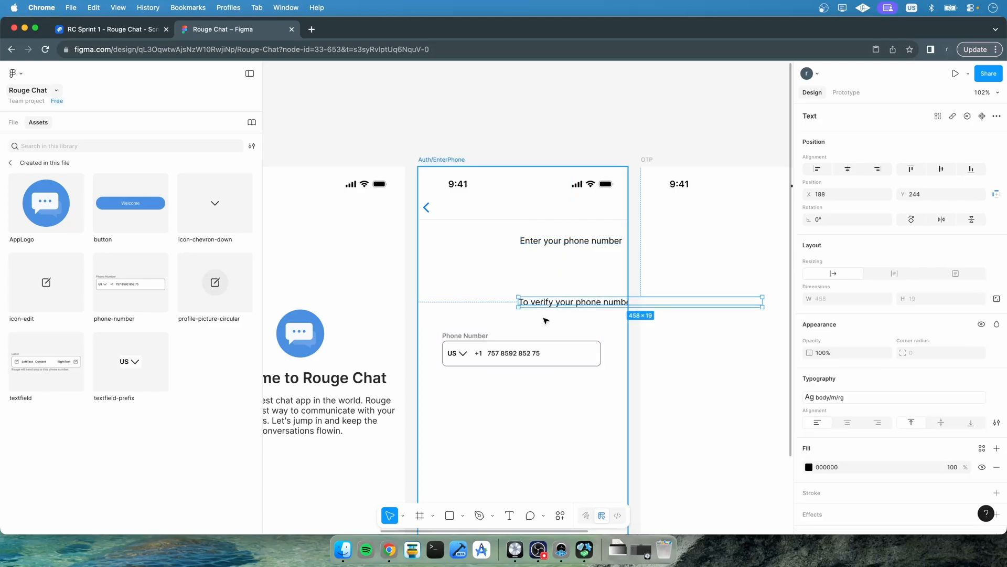
pyautogui.keyDown('super'); pyautogui.click(530, 351); pyautogui.keyUp('super')
pyautogui.press('Escape')
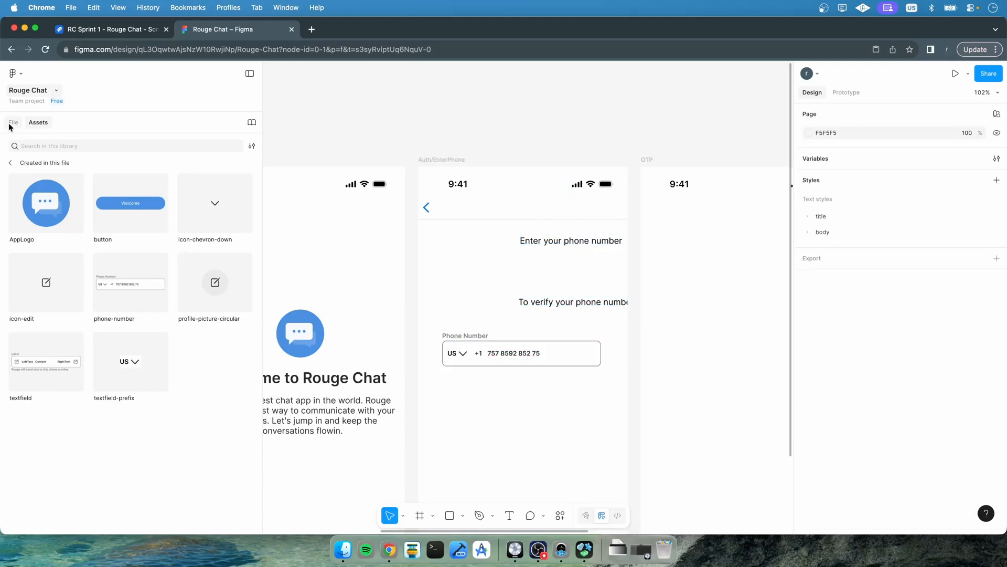
# Wrap the phone-number component and the two text layers together in a new frame
pyautogui.click(13, 123)
pyautogui.scroll(-5, 40, 388)
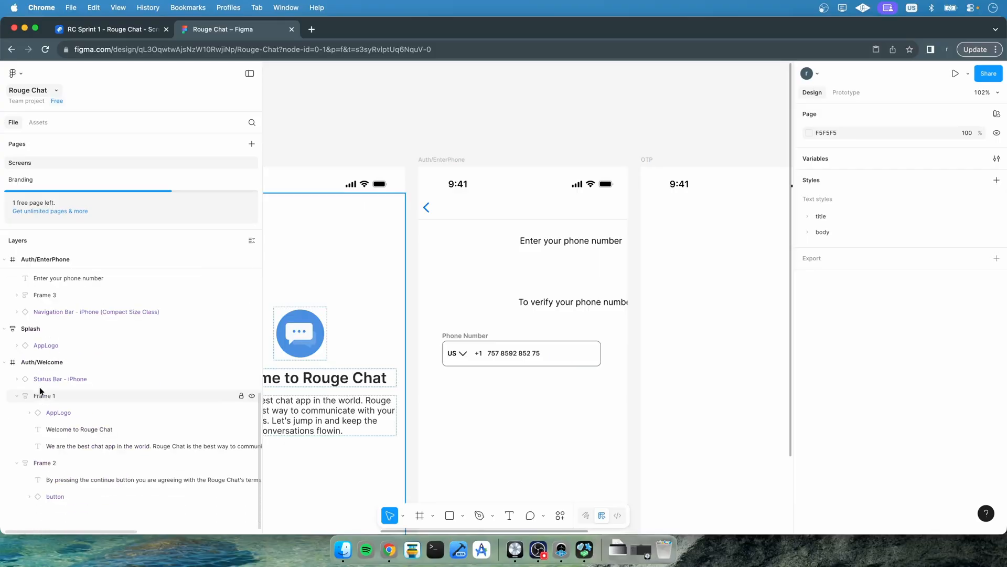
pyautogui.scroll(5, 39, 386)
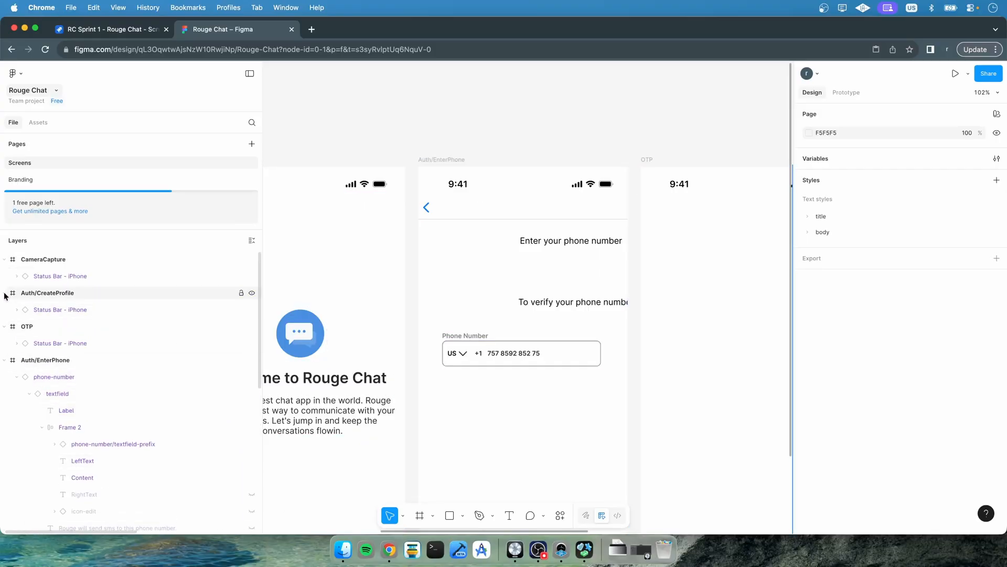
pyautogui.click(4, 259)
pyautogui.click(4, 276)
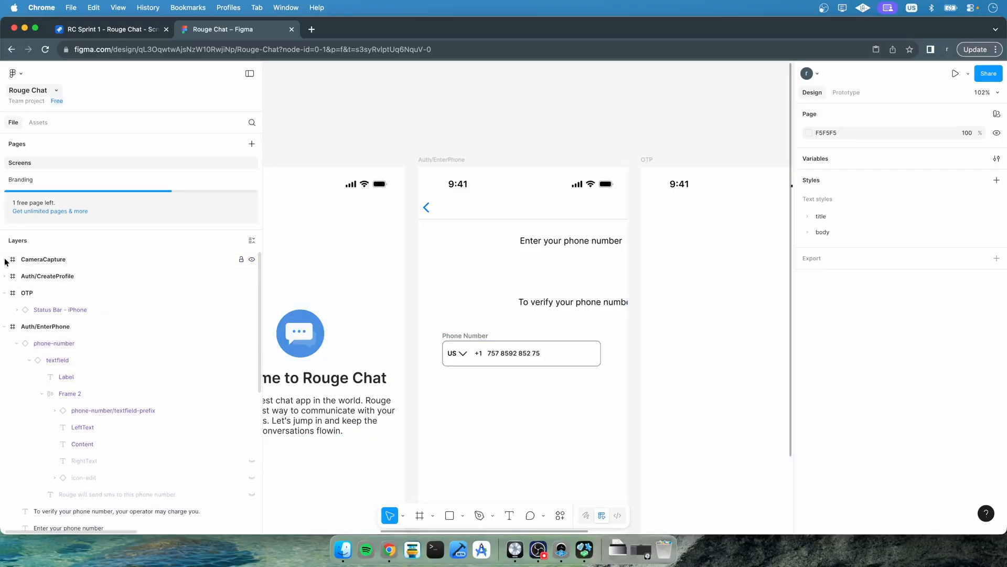
pyautogui.click(4, 293)
pyautogui.scroll(-8, 3, 380)
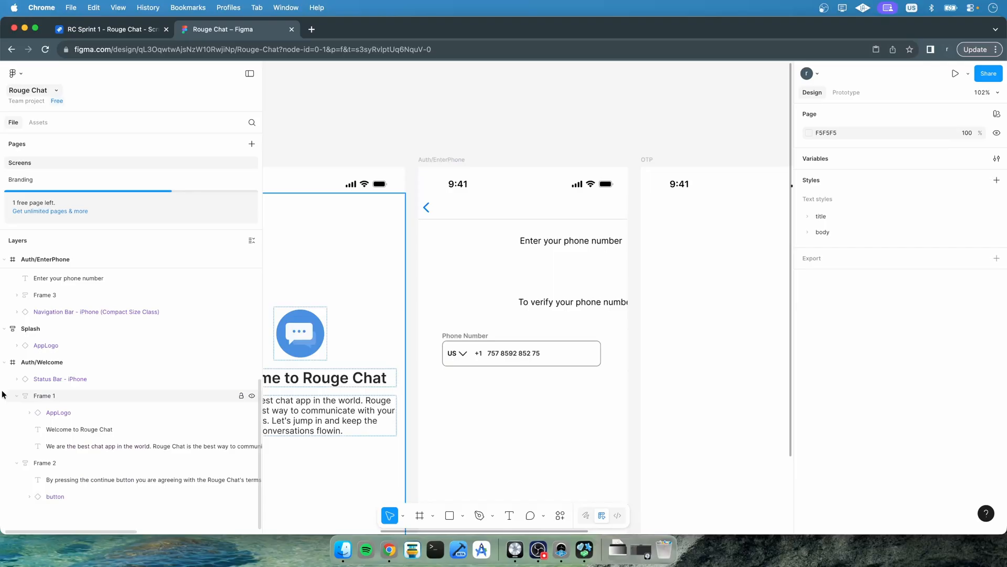
pyautogui.click(5, 362)
pyautogui.click(4, 329)
pyautogui.scroll(7, 4, 330)
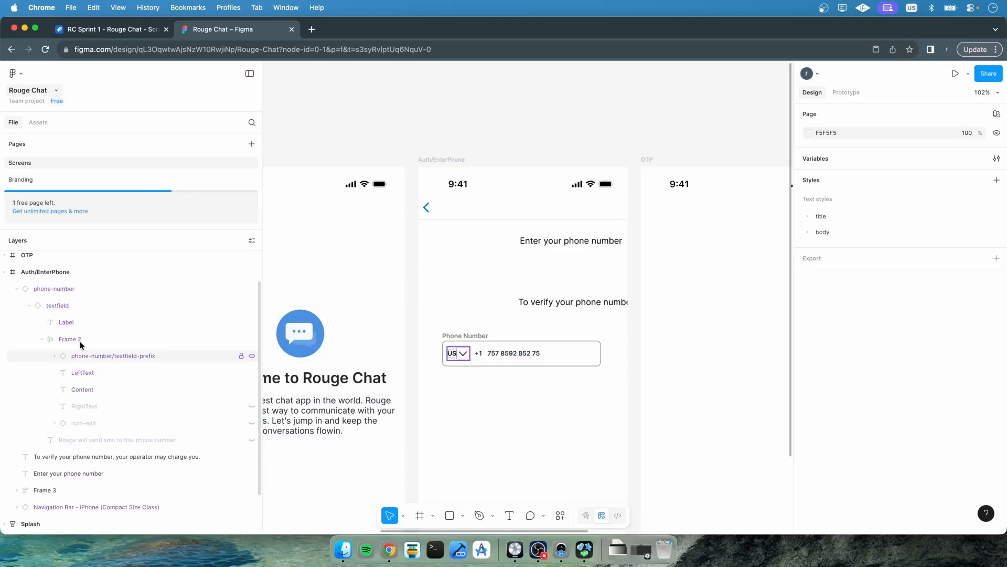
pyautogui.click(17, 289)
pyautogui.click(65, 304)
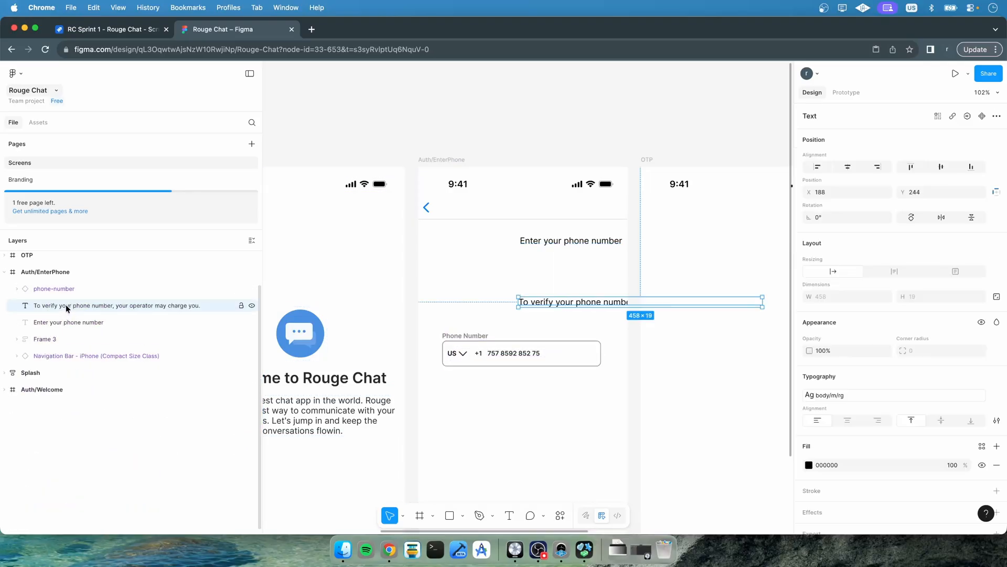
pyautogui.keyDown('shift'); pyautogui.click(61, 325); pyautogui.keyUp('shift')
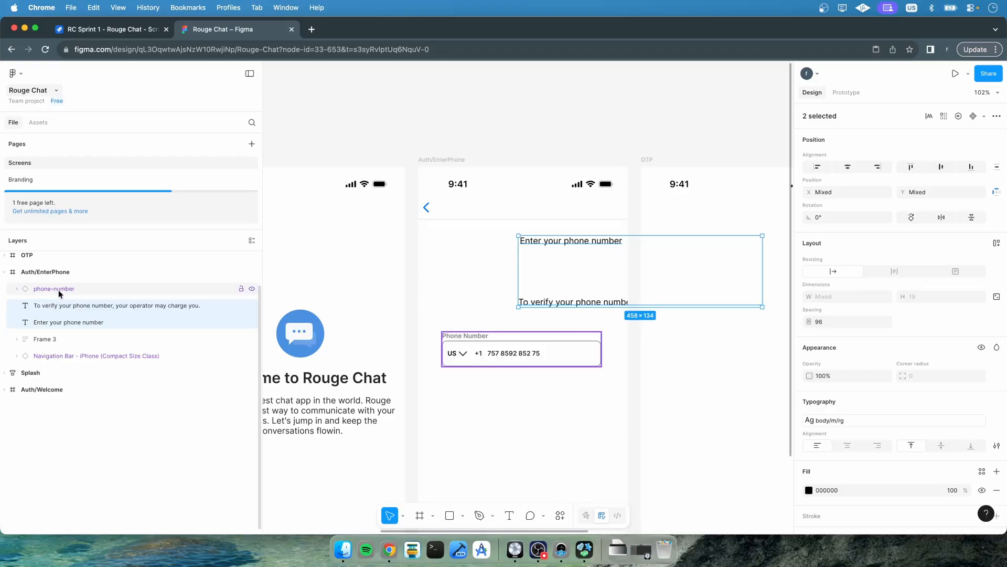
pyautogui.keyDown('shift'); pyautogui.click(58, 289); pyautogui.keyUp('shift')
pyautogui.rightClick(69, 322)
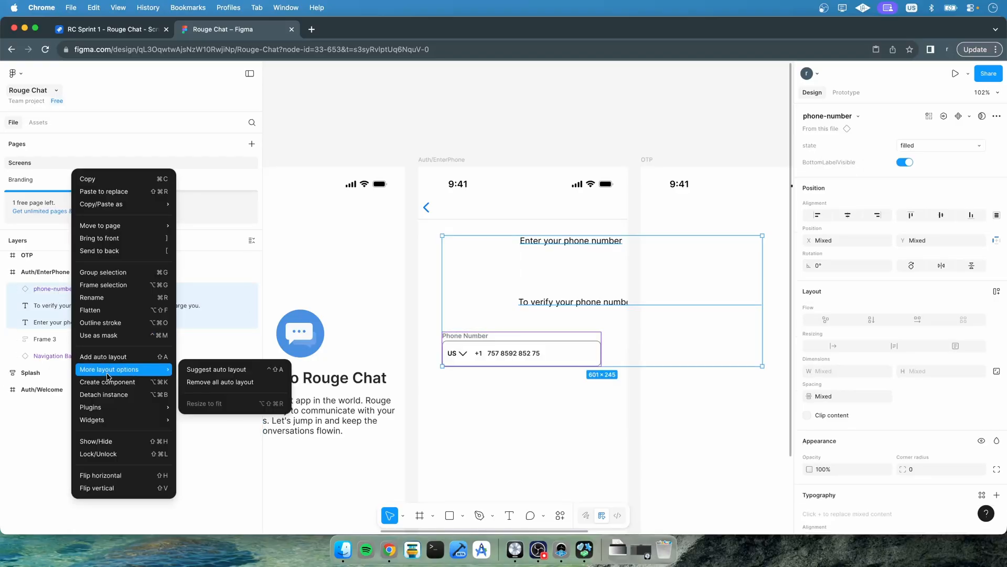
pyautogui.click(103, 285)
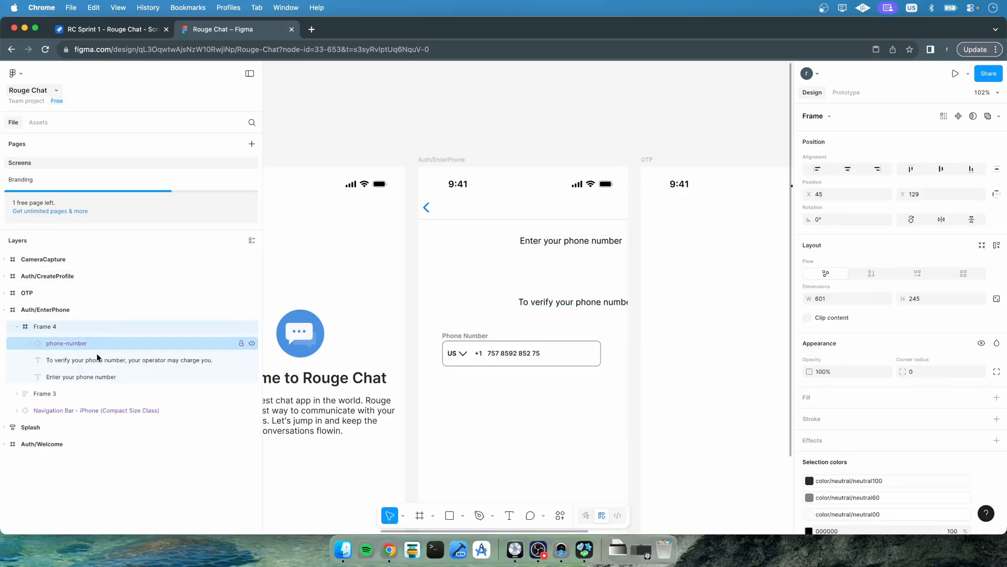
# Rename the button wrapper frame to "Bottom Area"
pyautogui.doubleClick(39, 394)
pyautogui.write('B')
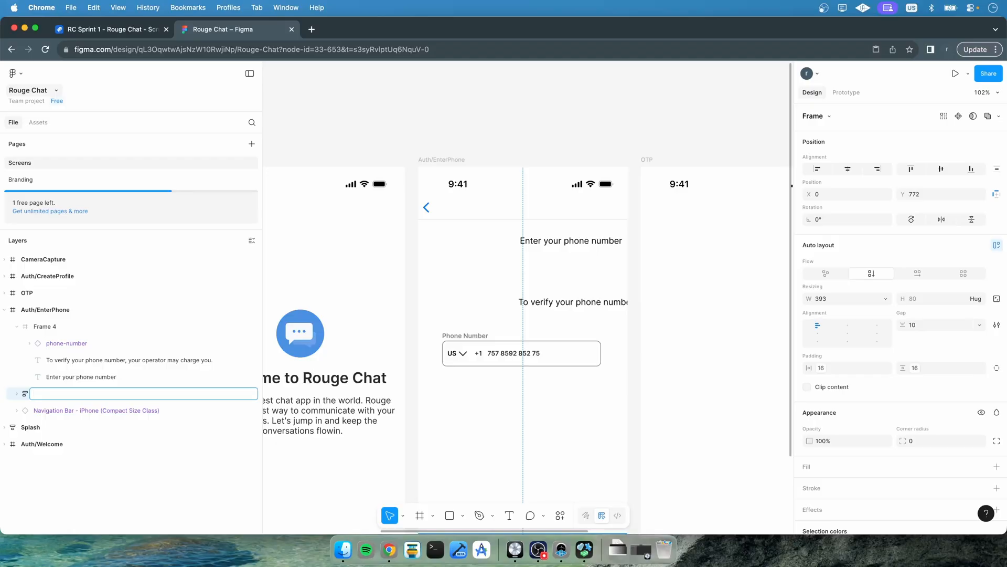
pyautogui.write('Bottom Area')
pyautogui.press('Return')
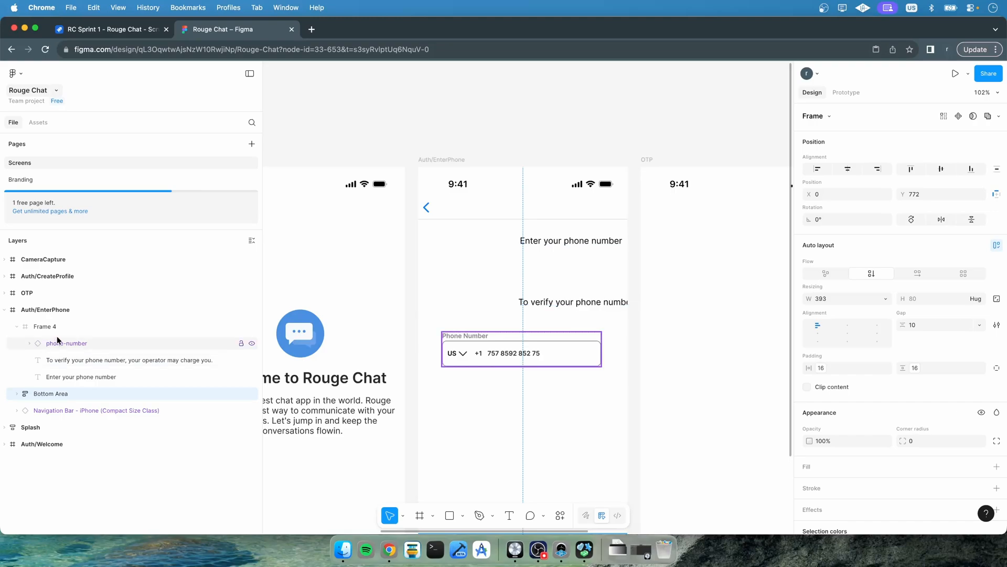
# Rename the new frame holding the texts and phone field to "Top Area"
pyautogui.doubleClick(45, 326)
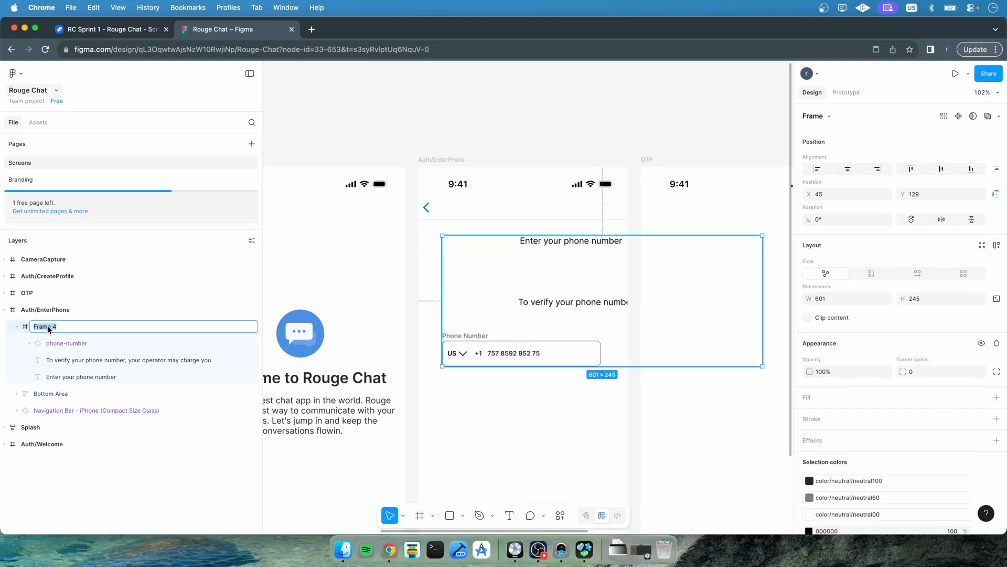
pyautogui.write('Top Area')
pyautogui.press('Return')
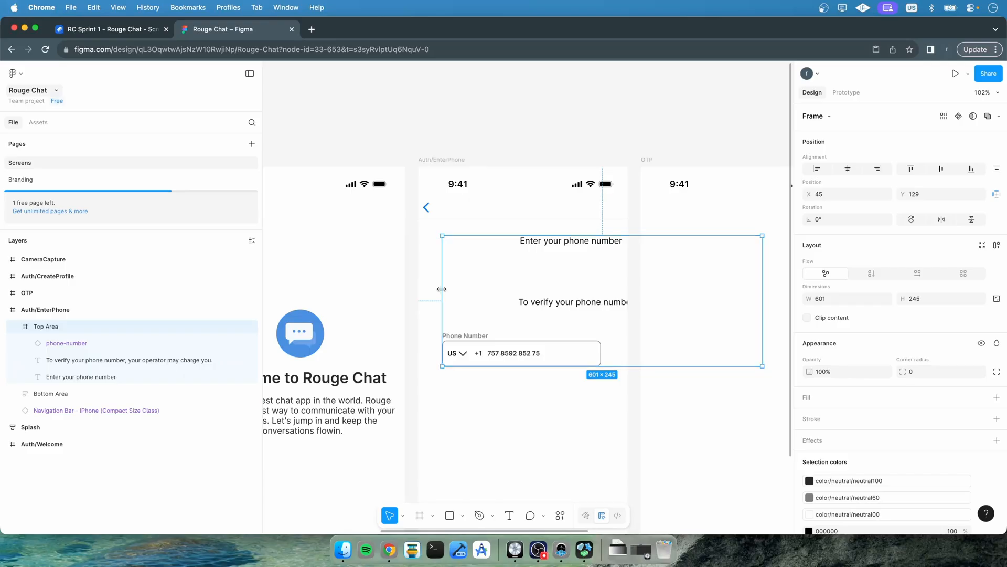
# Resize Top Area to the frame's full 393 width with its top at Y 98, then apply vertical auto layout
pyautogui.moveTo(443, 289); pyautogui.dragTo(418, 289)
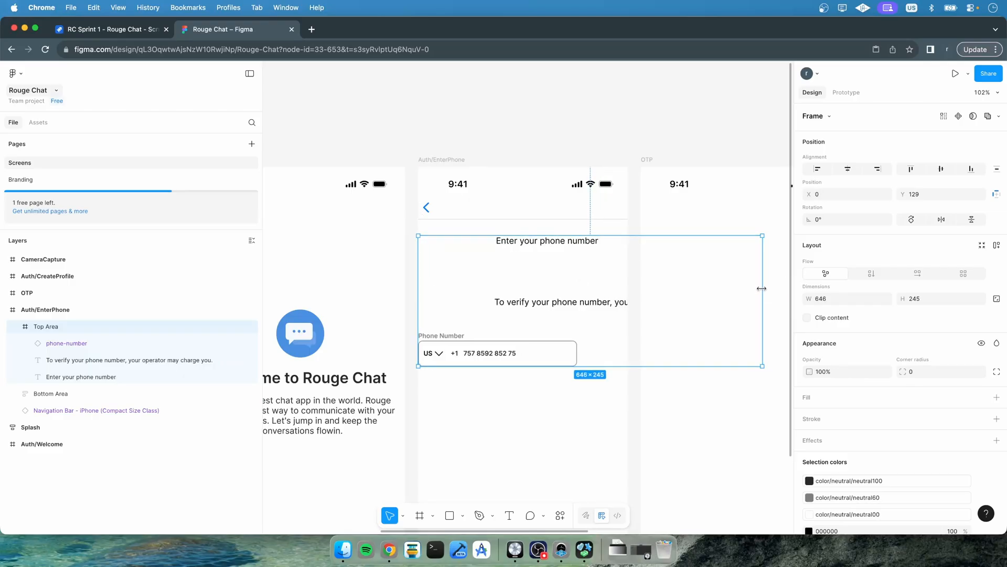
pyautogui.moveTo(761, 289); pyautogui.dragTo(628, 289)
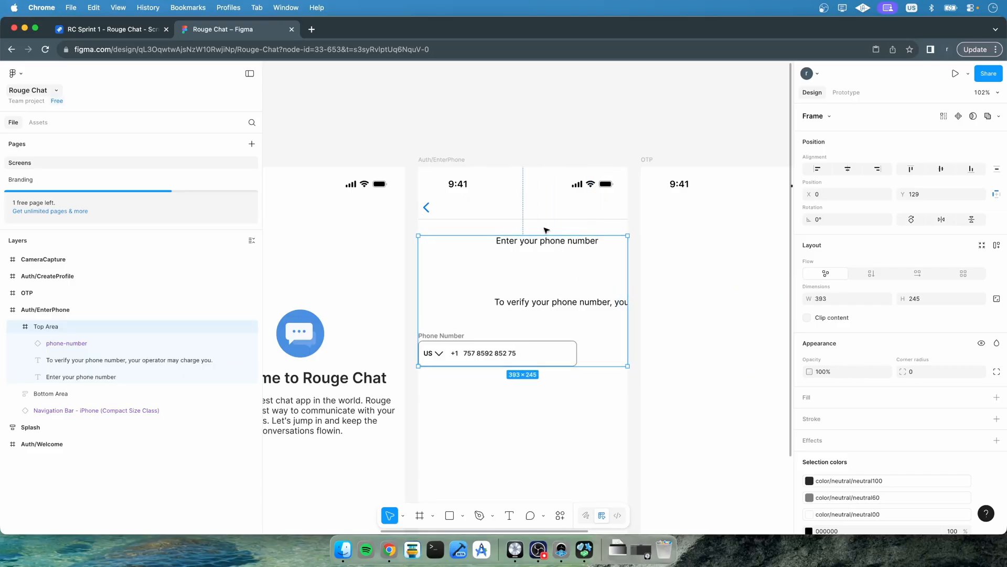
pyautogui.moveTo(543, 233); pyautogui.dragTo(543, 217)
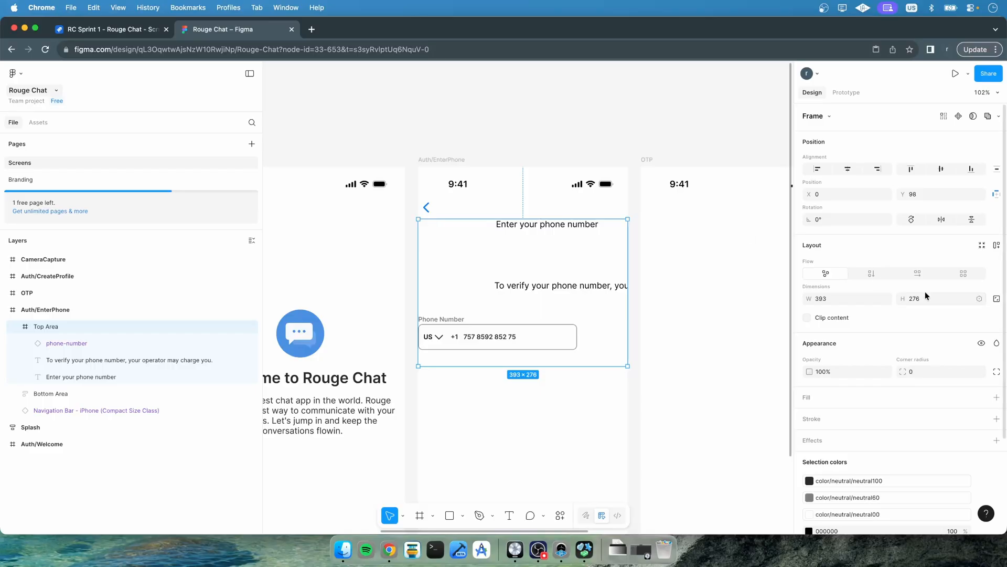
pyautogui.click(875, 275)
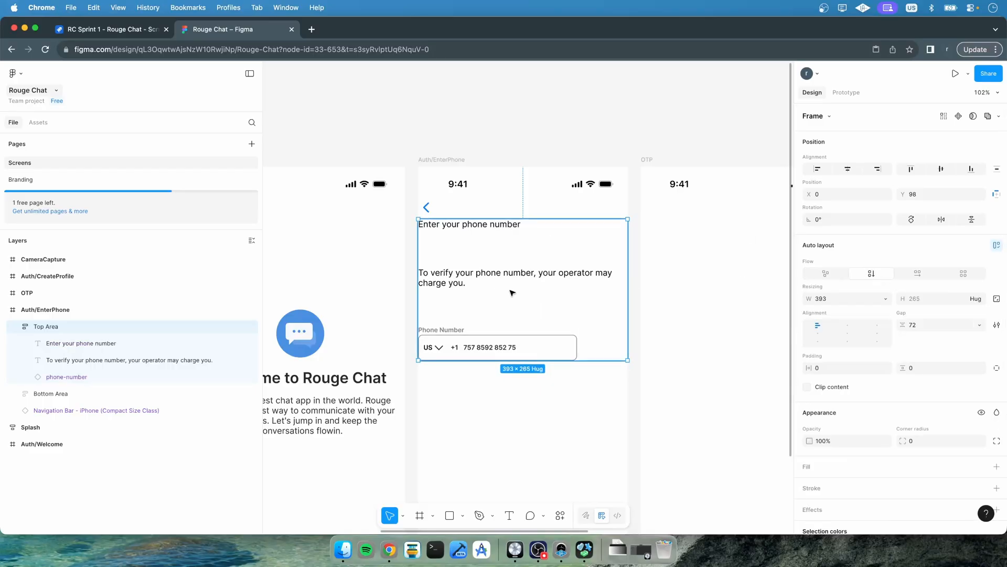
# Set Top Area's auto layout gap to the 400 spacing variable and center its contents horizontally
pyautogui.click(979, 325)
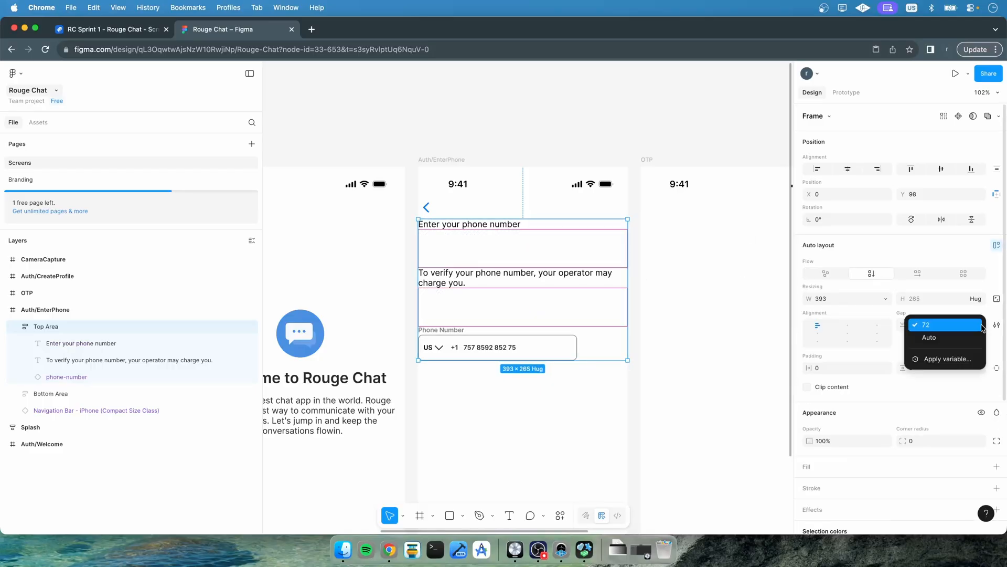
pyautogui.click(946, 362)
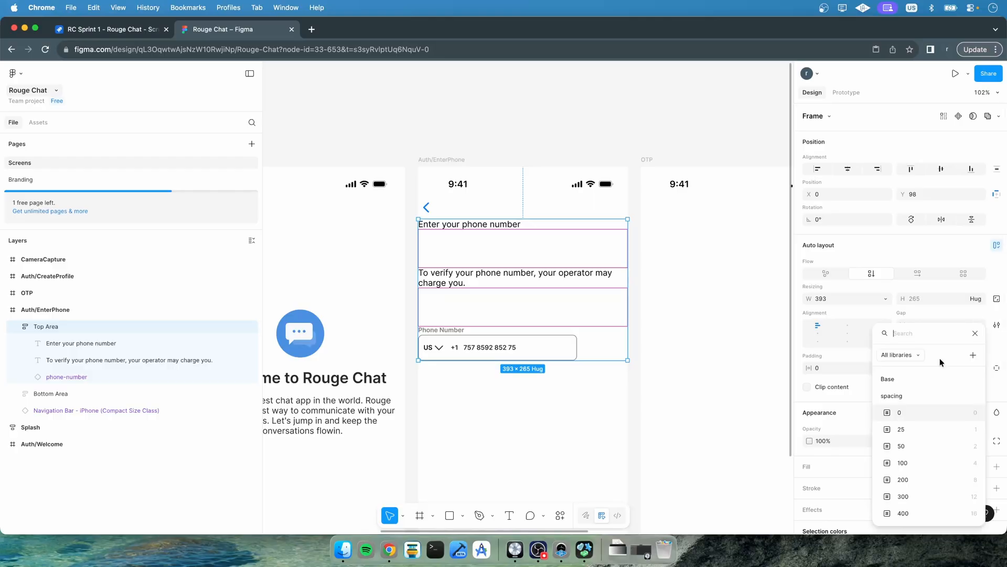
pyautogui.click(920, 514)
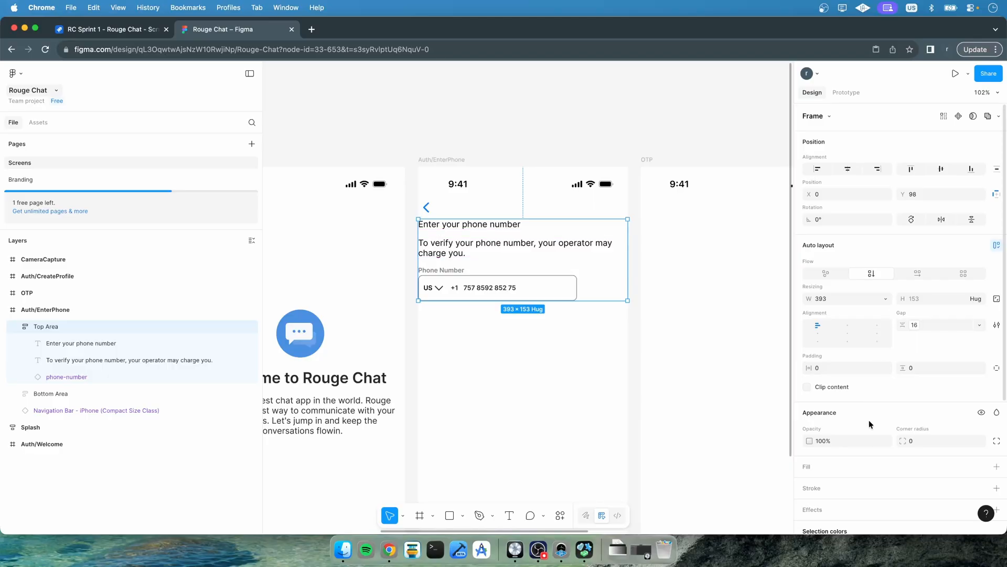
pyautogui.click(847, 325)
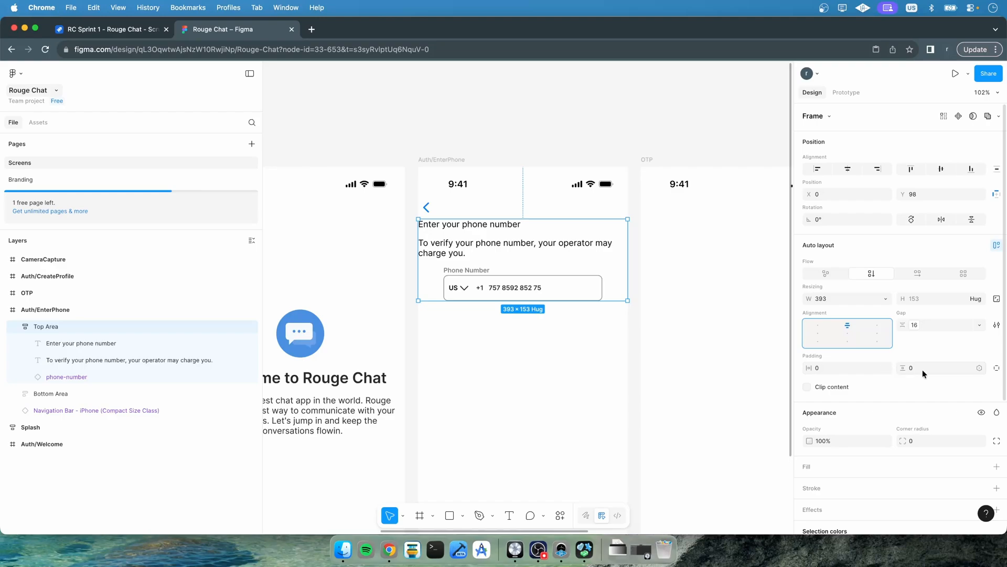
# Set Top Area's vertical and horizontal padding to the 400 spacing variable, then expand to individual side paddings
pyautogui.click(978, 368)
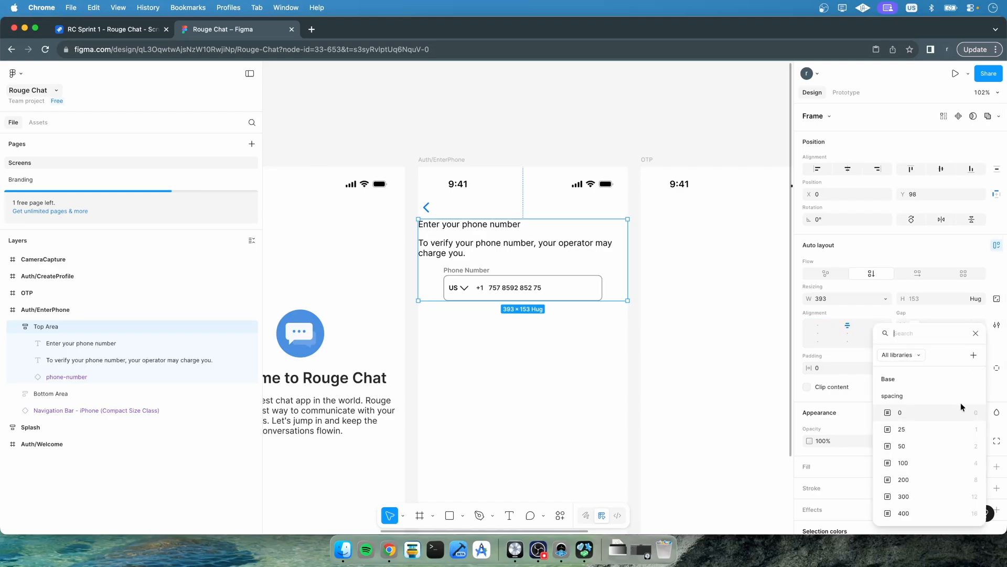
pyautogui.click(932, 510)
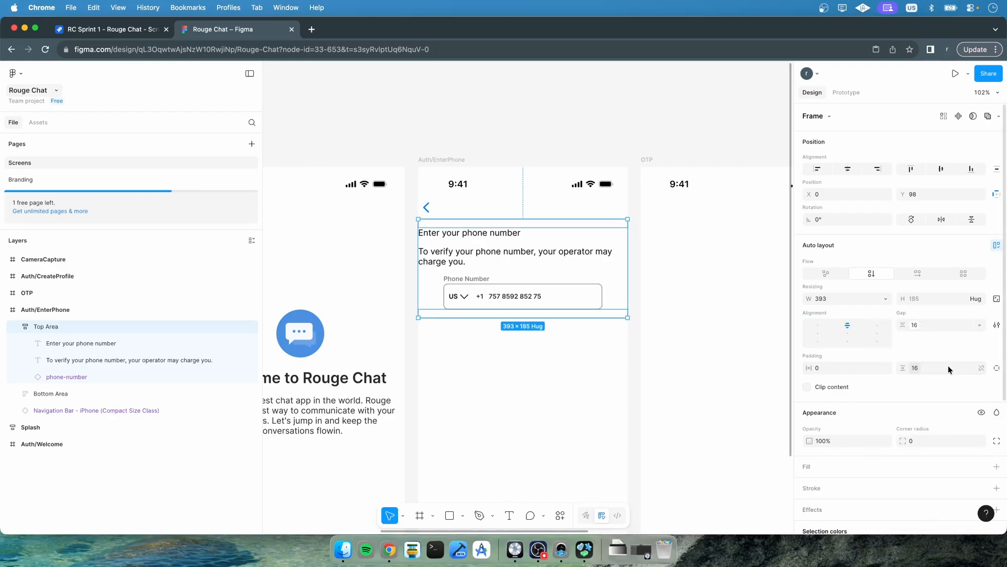
pyautogui.click(884, 367)
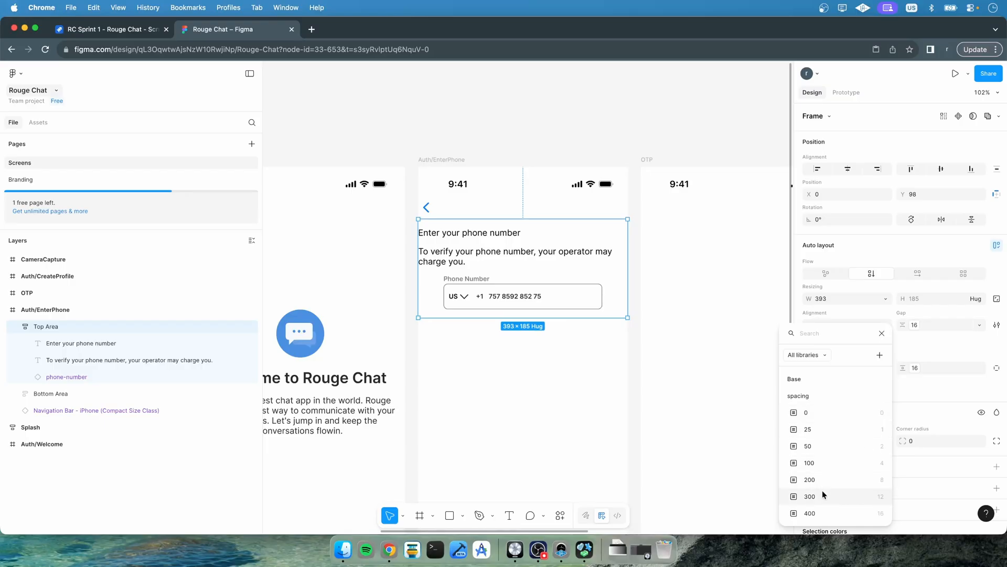
pyautogui.click(829, 512)
pyautogui.click(998, 366)
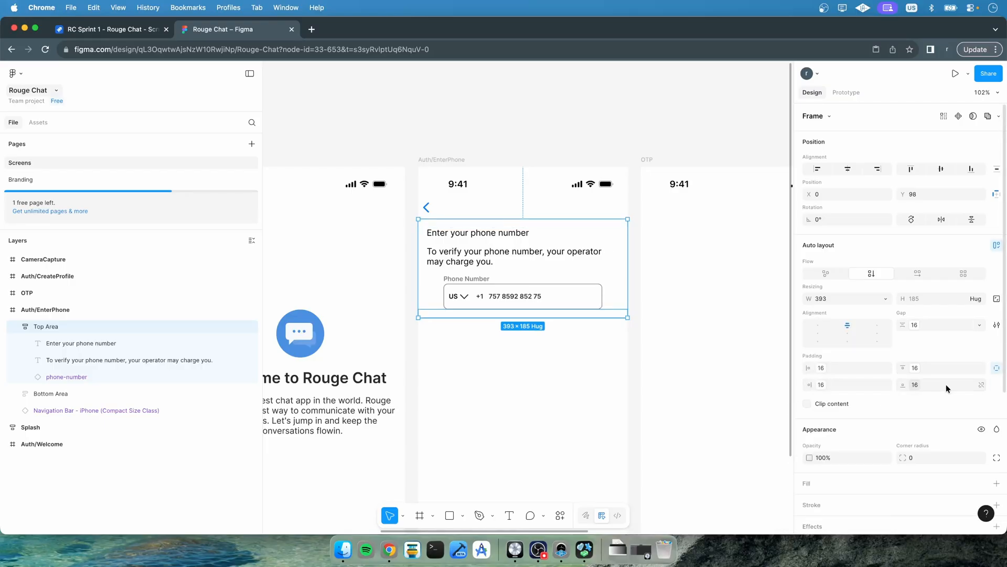
# Set Top Area's bottom padding to 0
pyautogui.scroll(-10, 599, 464)
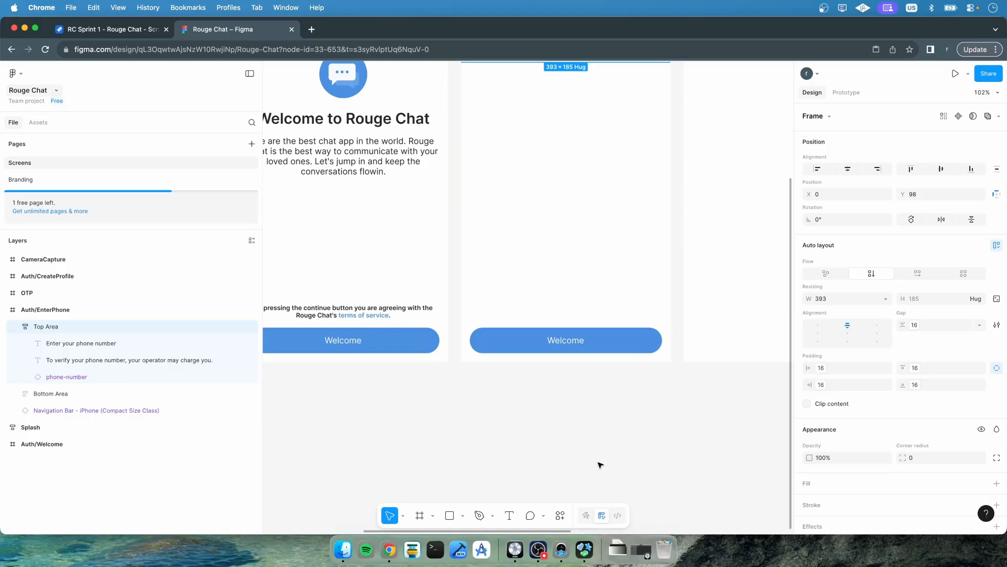
pyautogui.scroll(4, 578, 299)
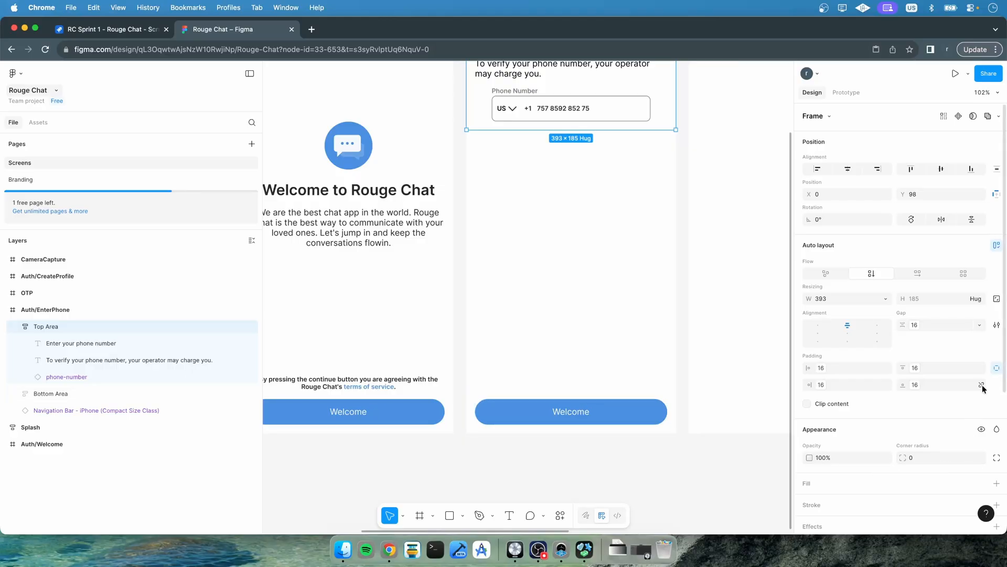
pyautogui.click(982, 386)
pyautogui.click(948, 385)
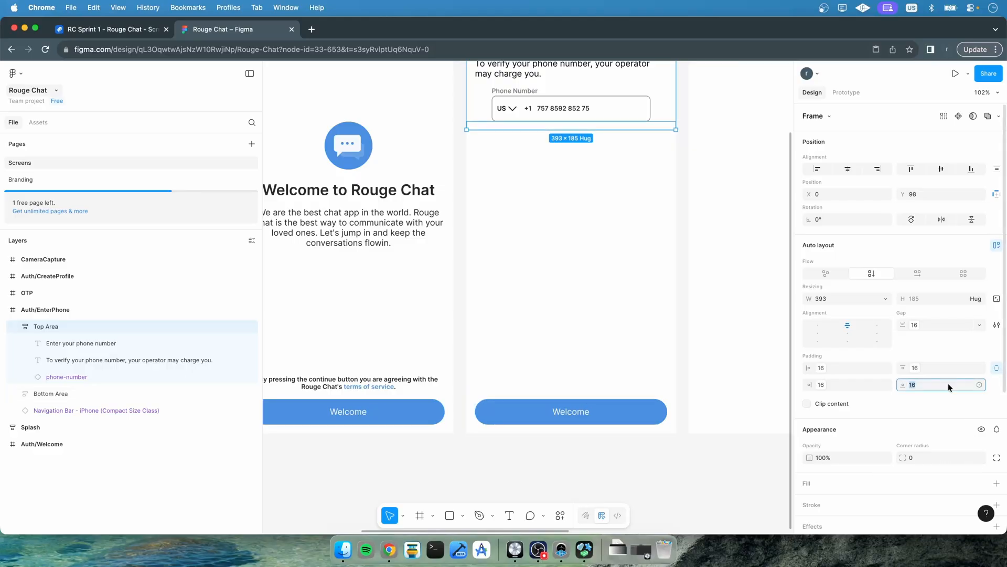
pyautogui.press('Return')
pyautogui.click(948, 383)
pyautogui.write('0')
pyautogui.press('Return')
pyautogui.scroll(5, 578, 281)
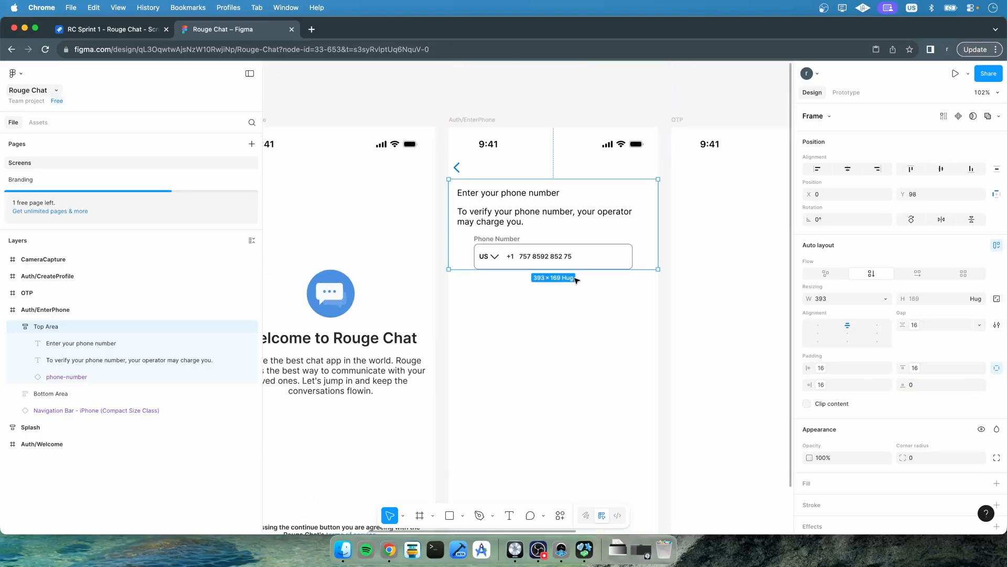
# Center-align the "Enter your phone number" heading text
pyautogui.click(539, 311)
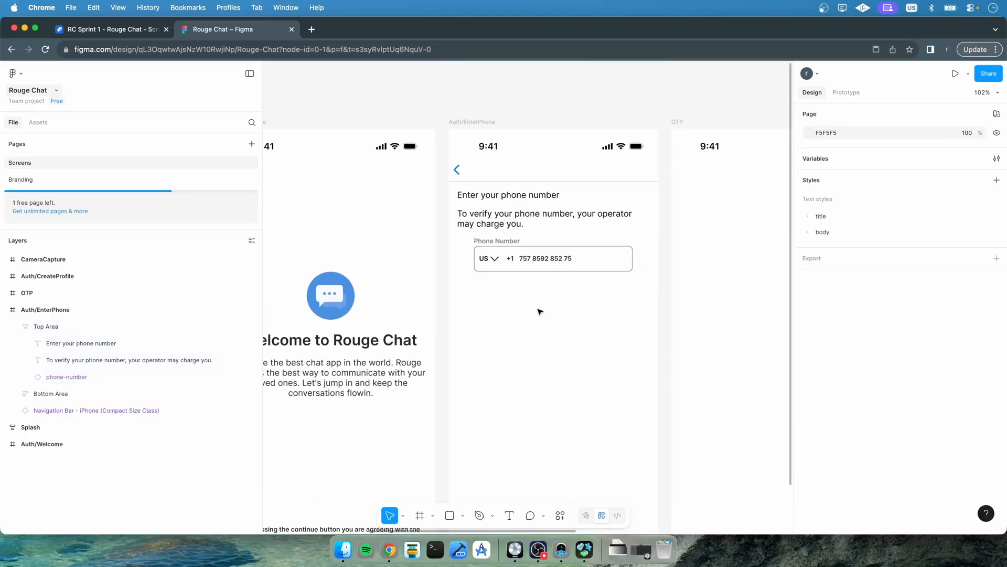
pyautogui.click(61, 344)
pyautogui.click(847, 420)
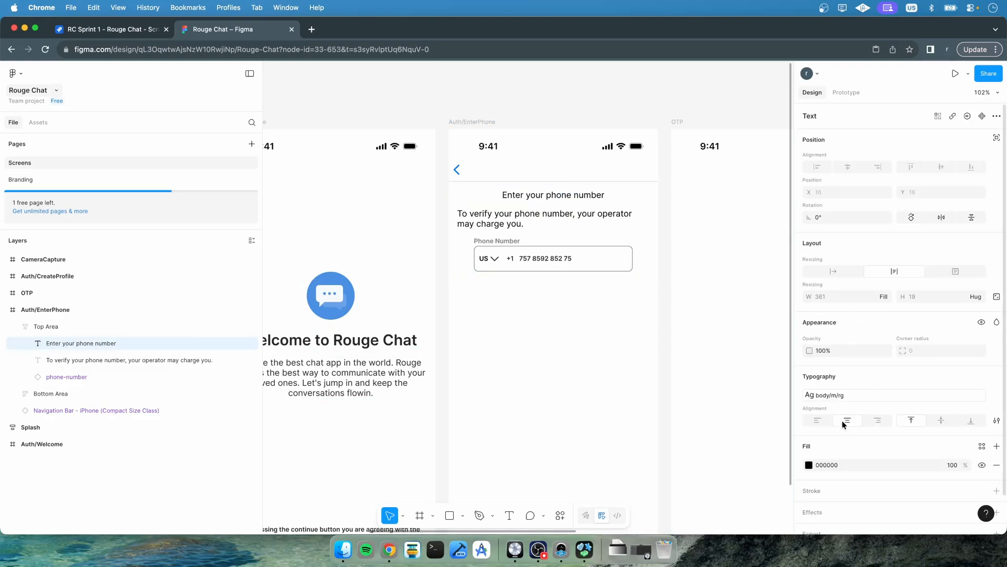
# Apply the body/lg/sm text style to the "Enter your phone number" heading
pyautogui.scroll(-2, 866, 380)
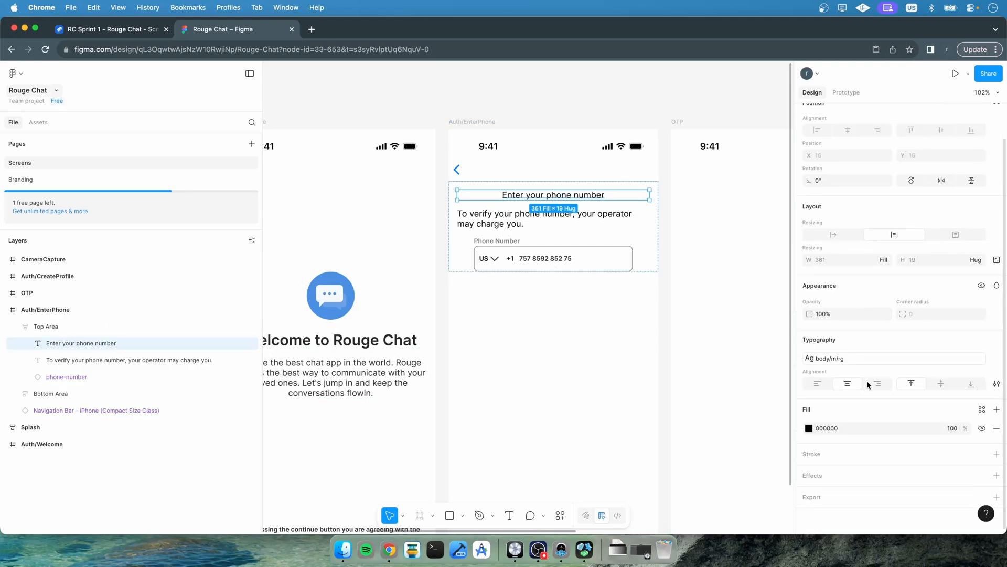
pyautogui.click(968, 363)
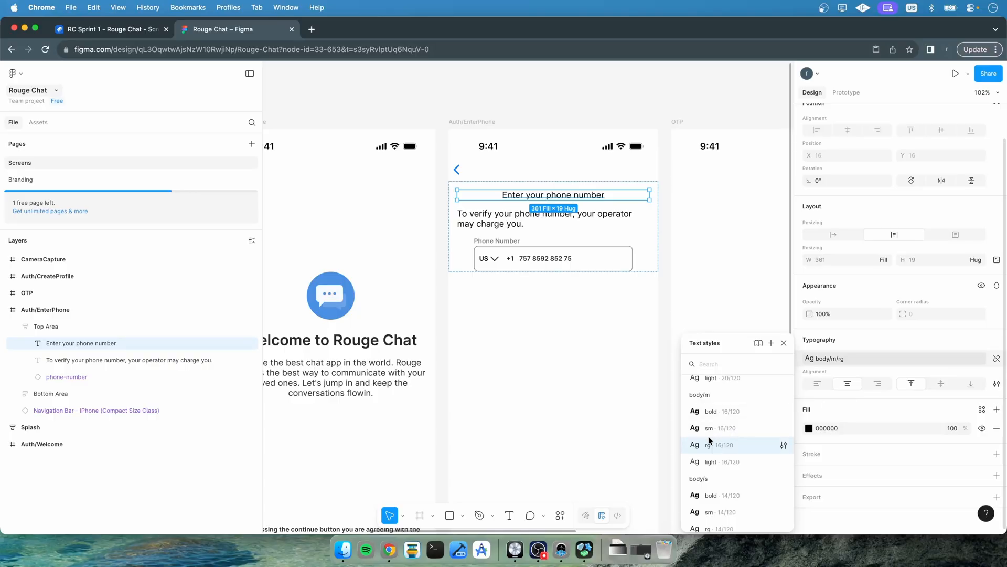
pyautogui.scroll(2, 709, 440)
pyautogui.scroll(4, 709, 439)
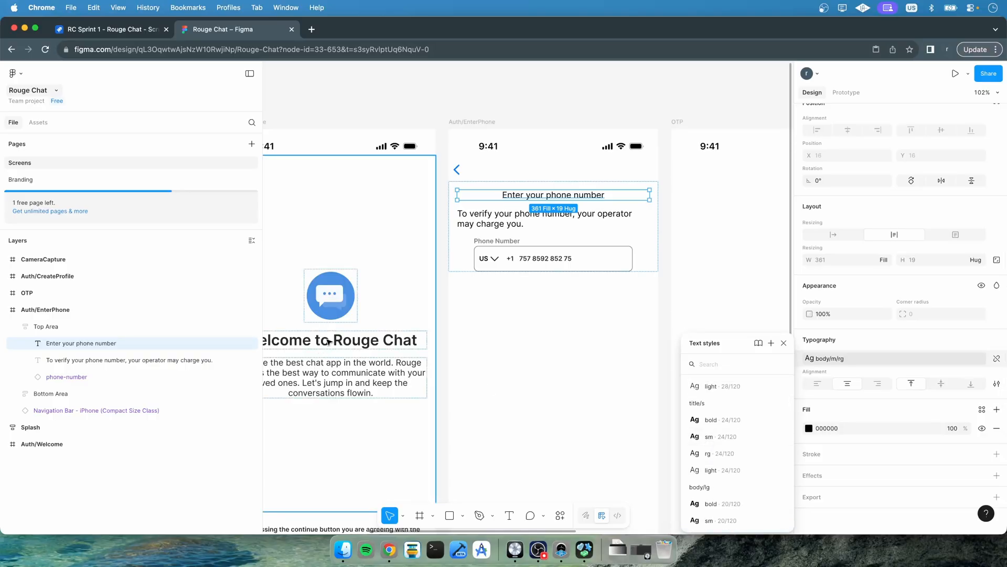
pyautogui.click(355, 347)
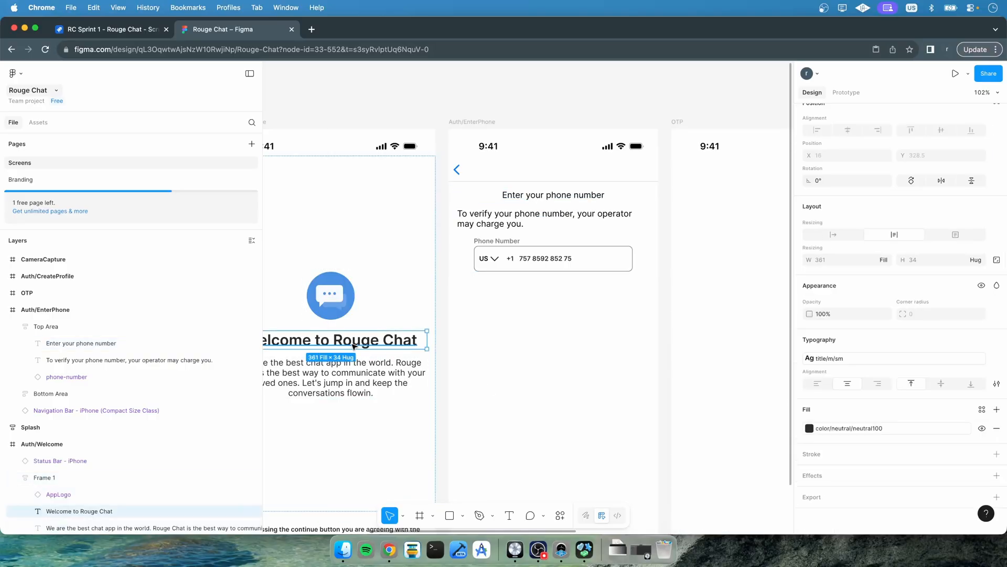
pyautogui.click(566, 198)
pyautogui.doubleClick(360, 347)
pyautogui.doubleClick(562, 197)
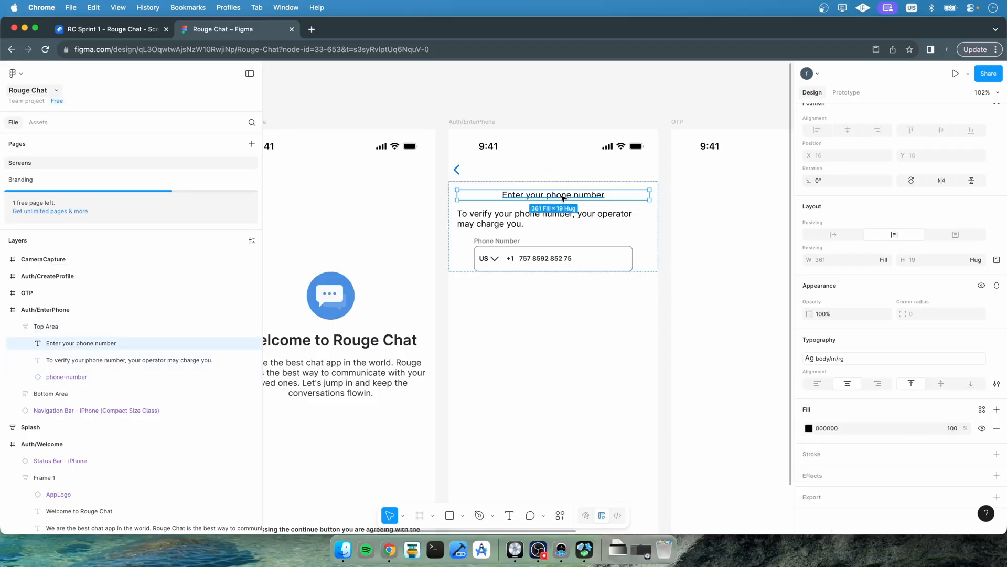
pyautogui.click(870, 357)
pyautogui.scroll(5, 714, 440)
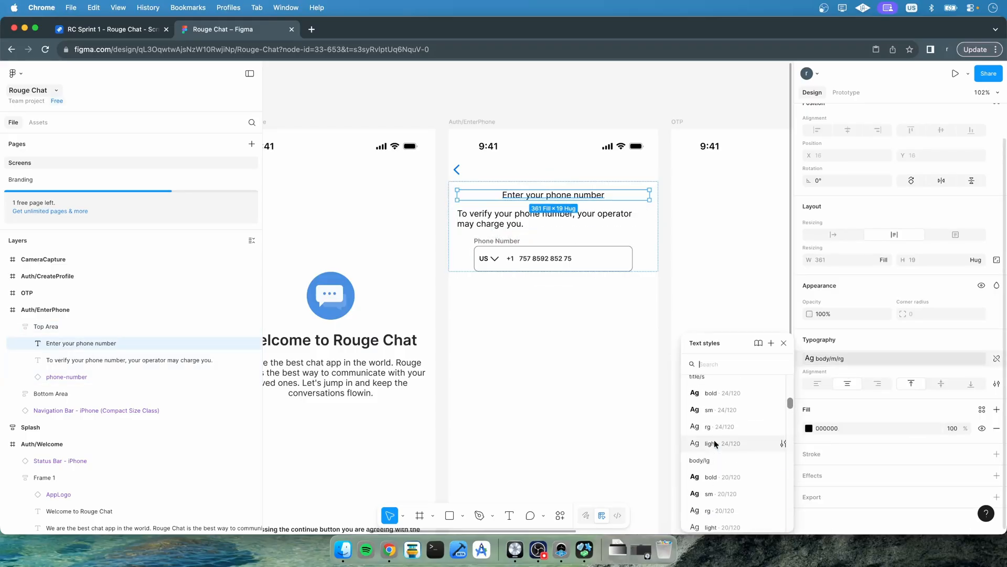
pyautogui.scroll(-5, 713, 443)
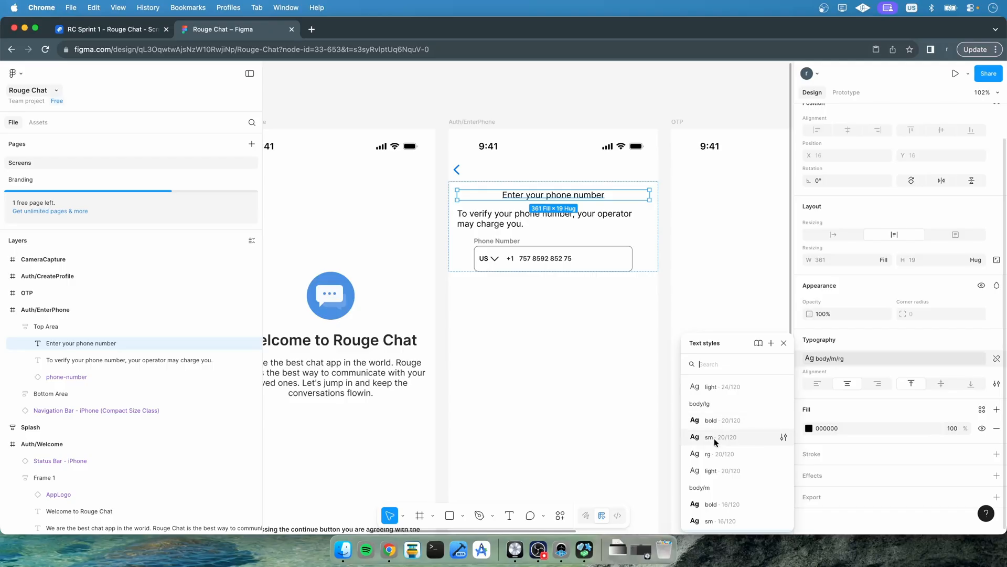
pyautogui.click(711, 437)
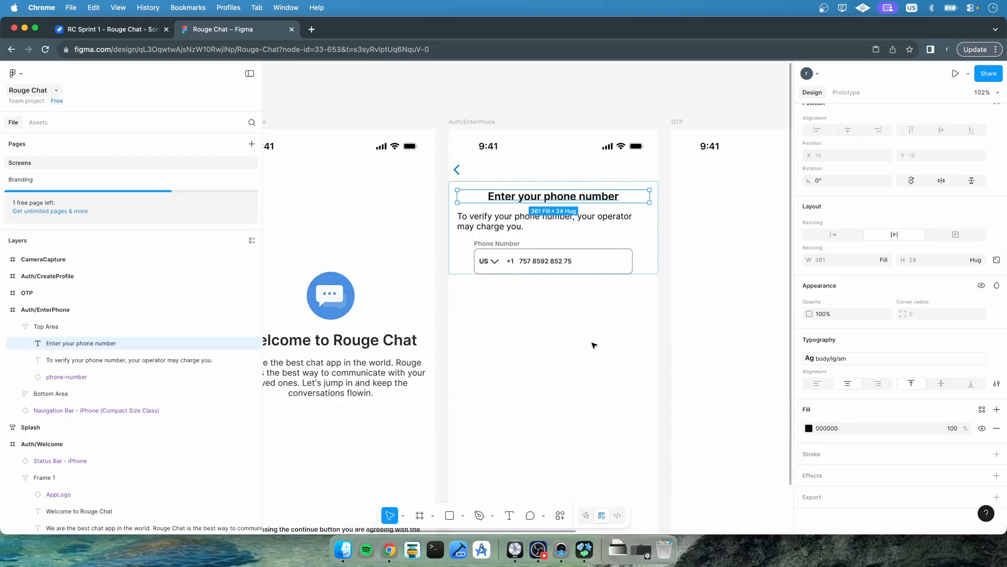
# Center-align the verification description text below the heading
pyautogui.click(513, 225)
pyautogui.click(861, 359)
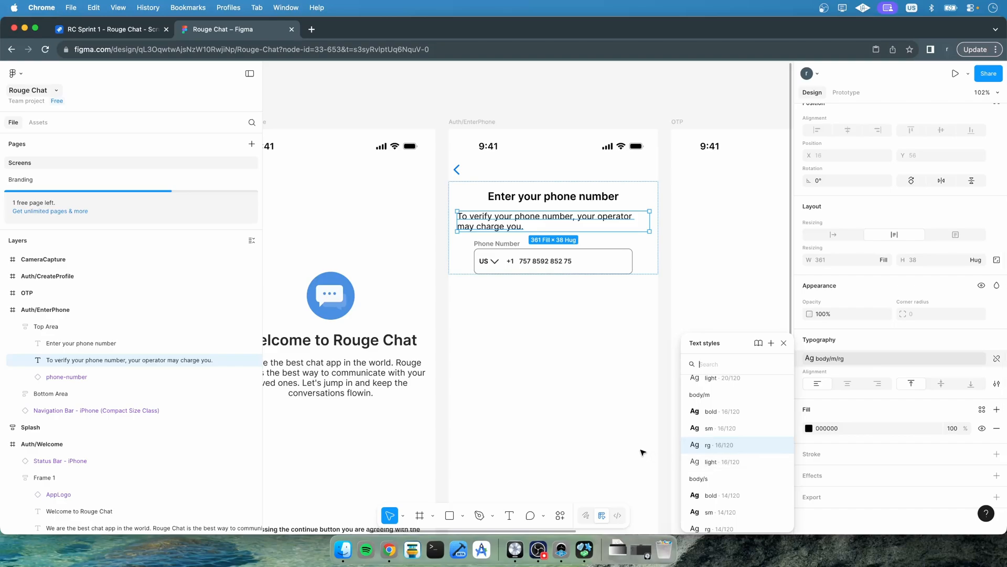
pyautogui.click(848, 413)
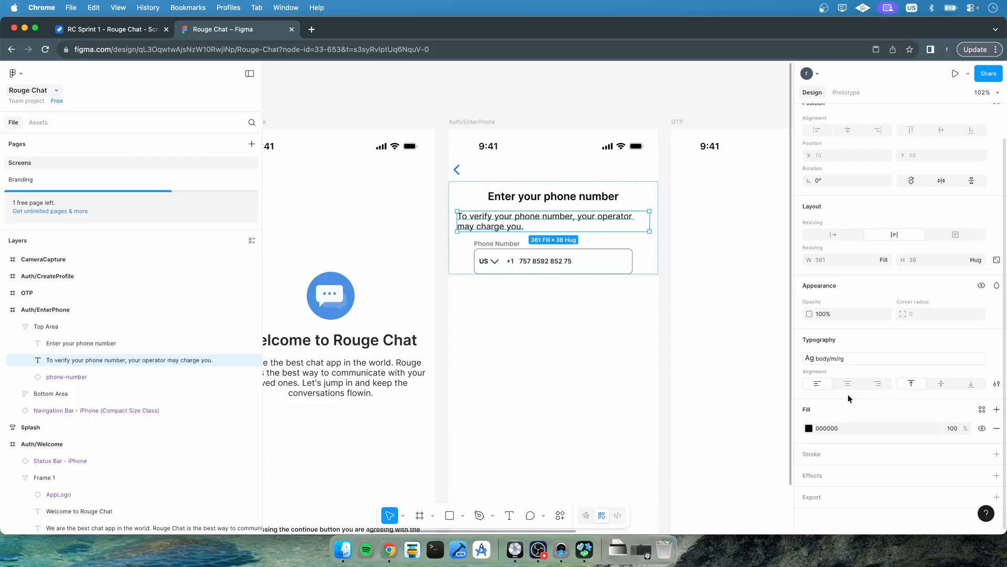
pyautogui.click(847, 384)
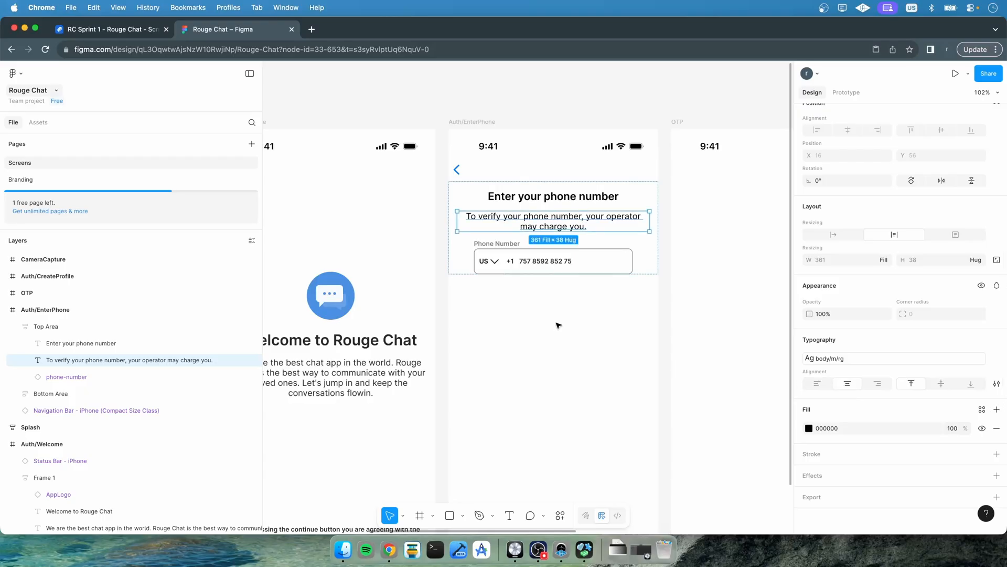
# Set the phone-number field's width in Top Area to fill the container
pyautogui.click(589, 264)
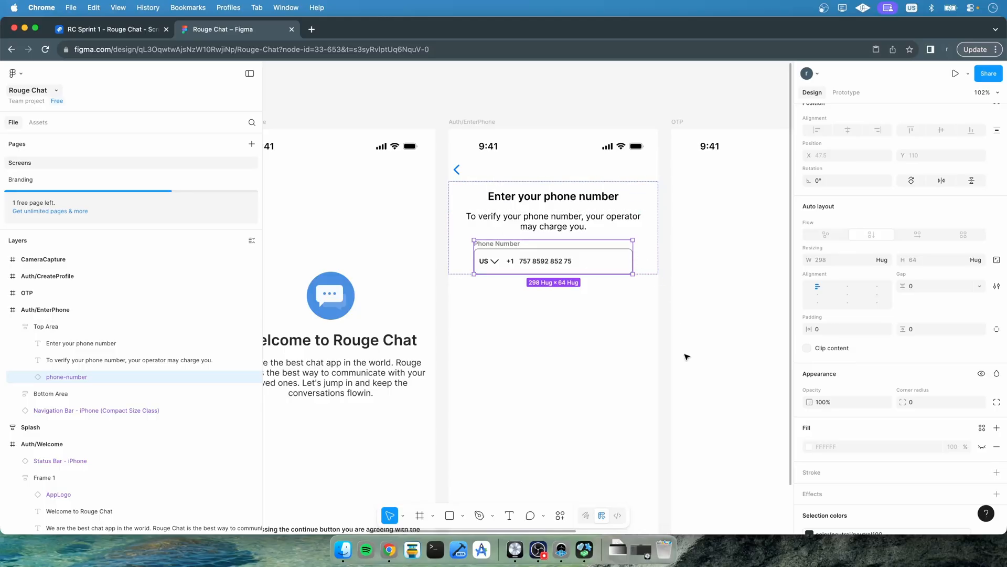
pyautogui.click(886, 260)
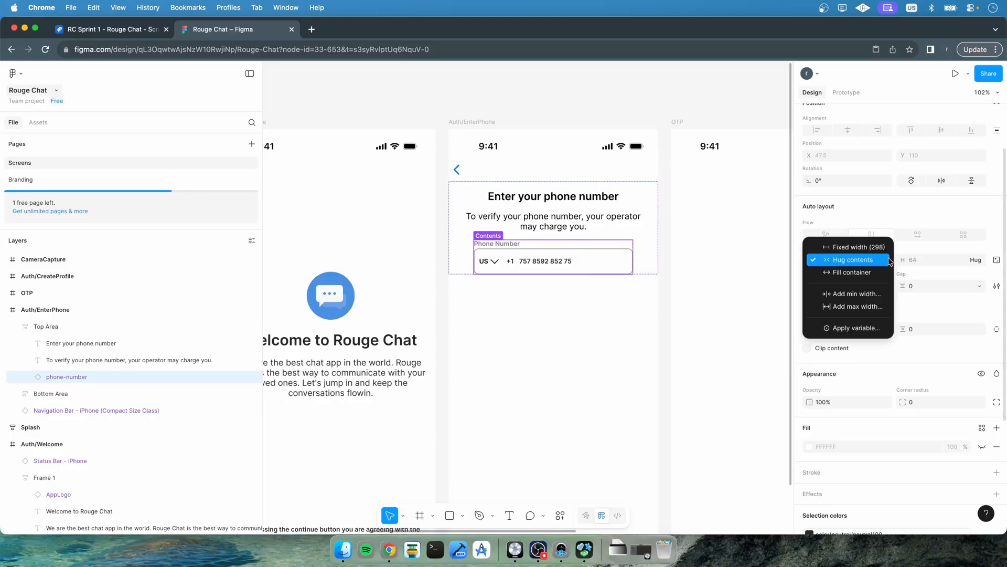
pyautogui.click(865, 271)
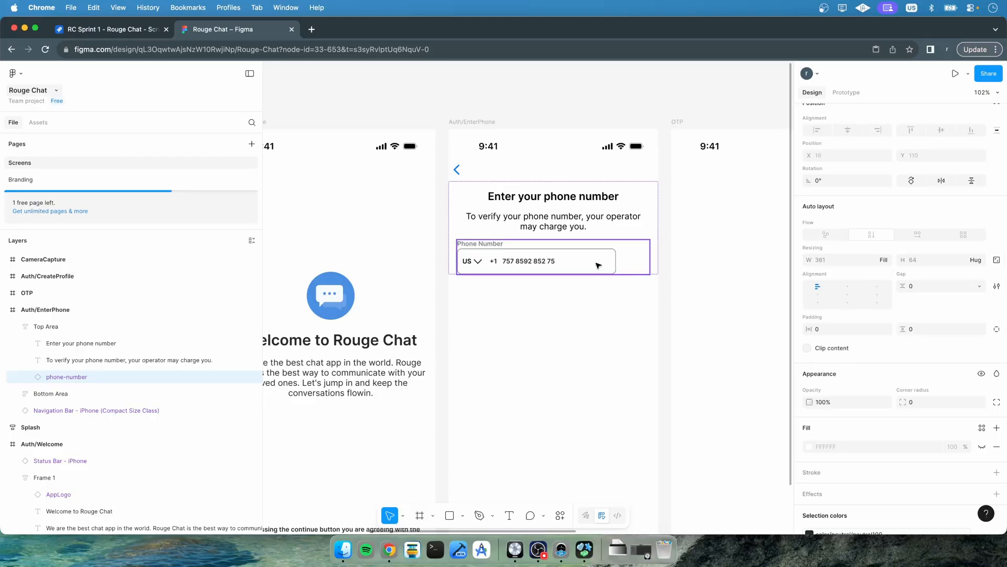
pyautogui.click(590, 312)
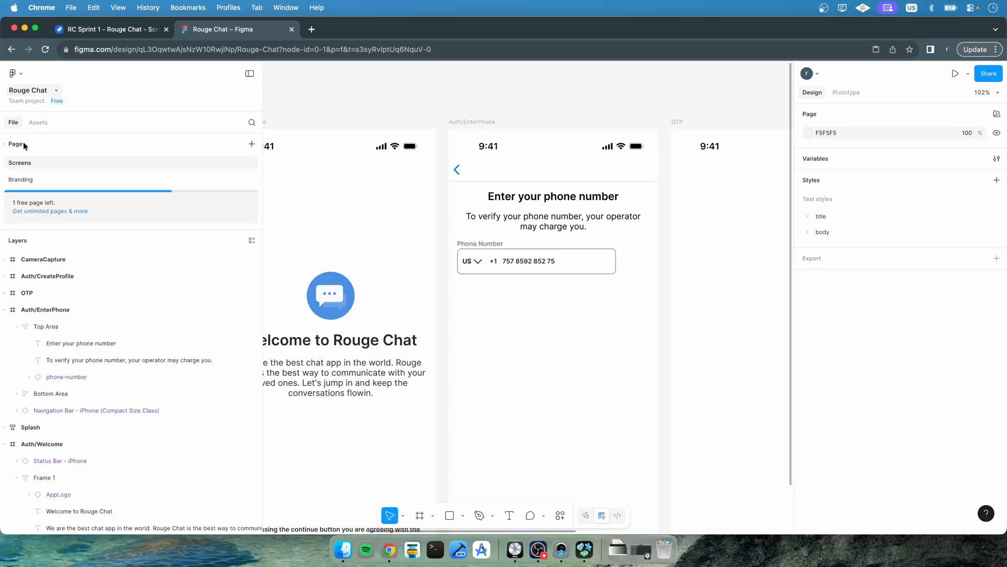
# On the Branding page, set the filled phone-number variant's textfield width to fill its container
pyautogui.click(25, 179)
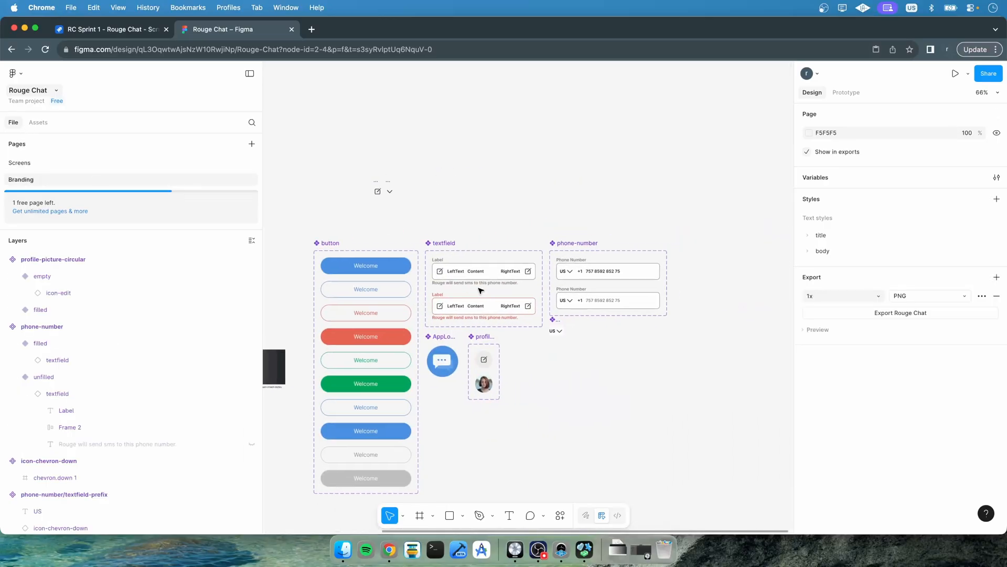
pyautogui.click(605, 270)
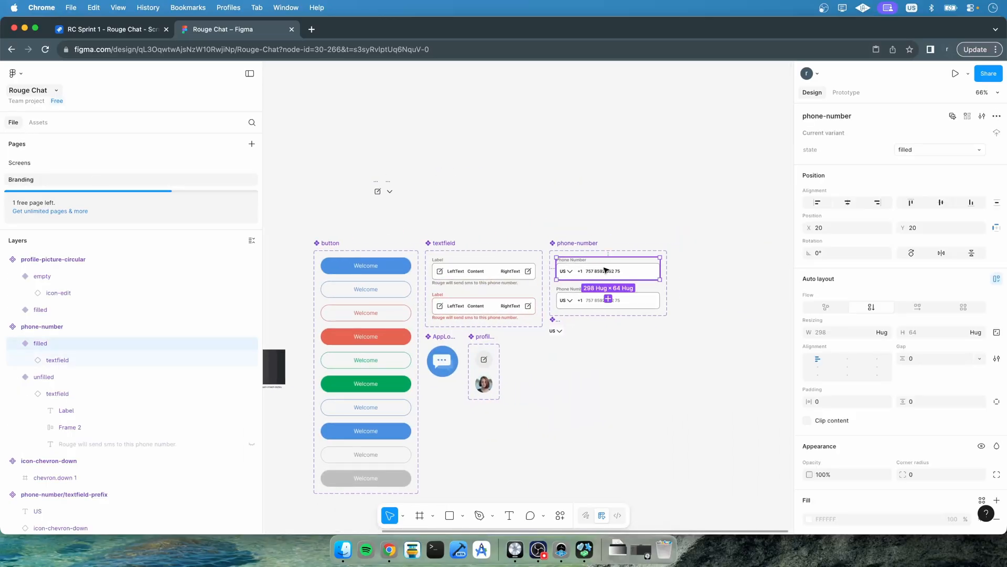
pyautogui.click(68, 360)
pyautogui.scroll(-3, 882, 442)
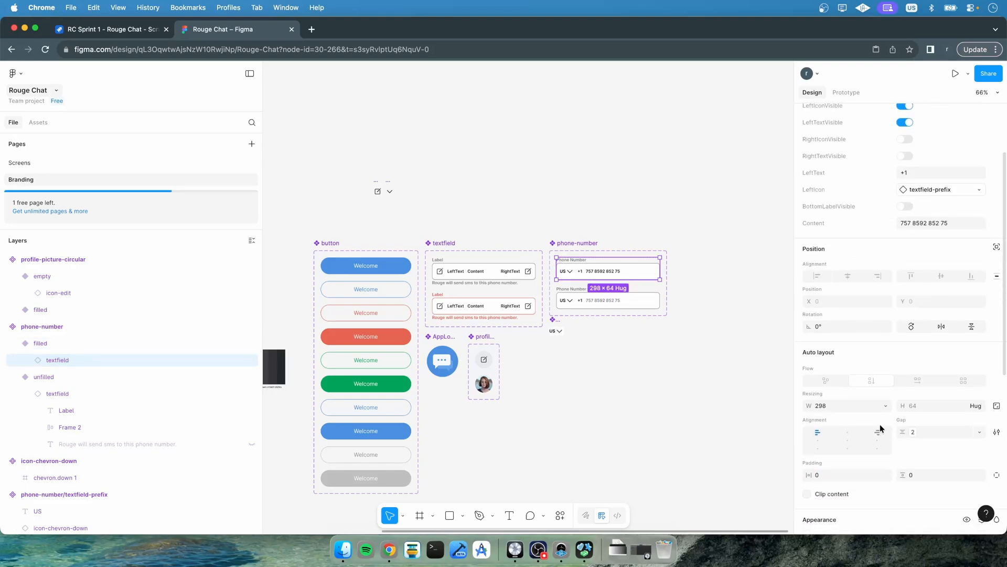
pyautogui.click(886, 406)
pyautogui.click(856, 431)
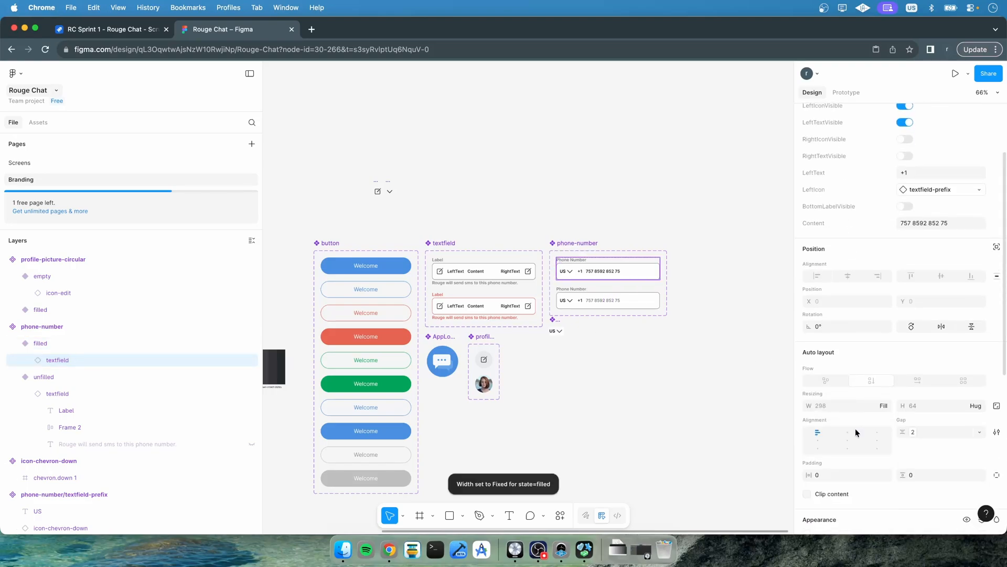
# Set the unfilled phone-number variant's textfield width to fill its container
pyautogui.click(58, 393)
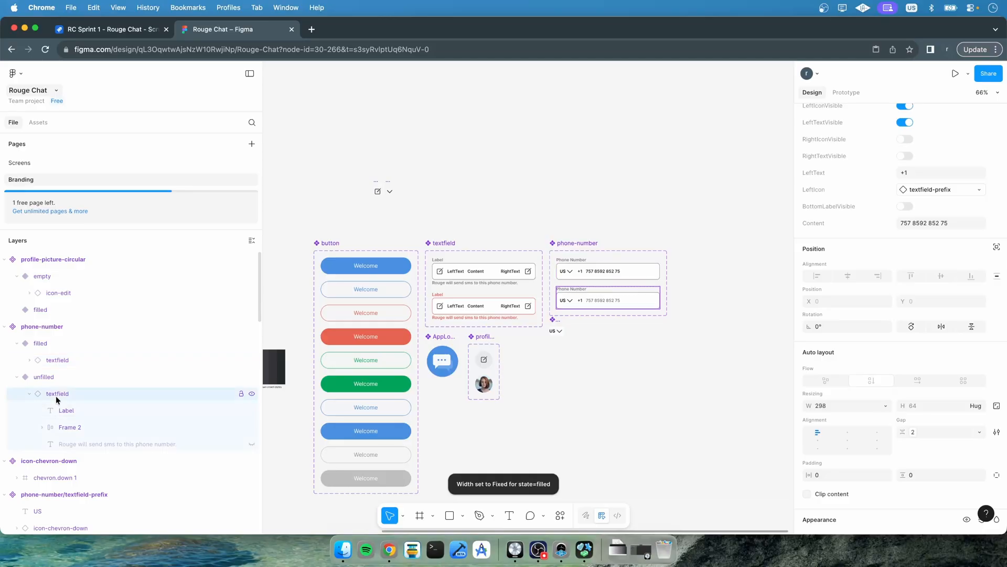
pyautogui.click(886, 406)
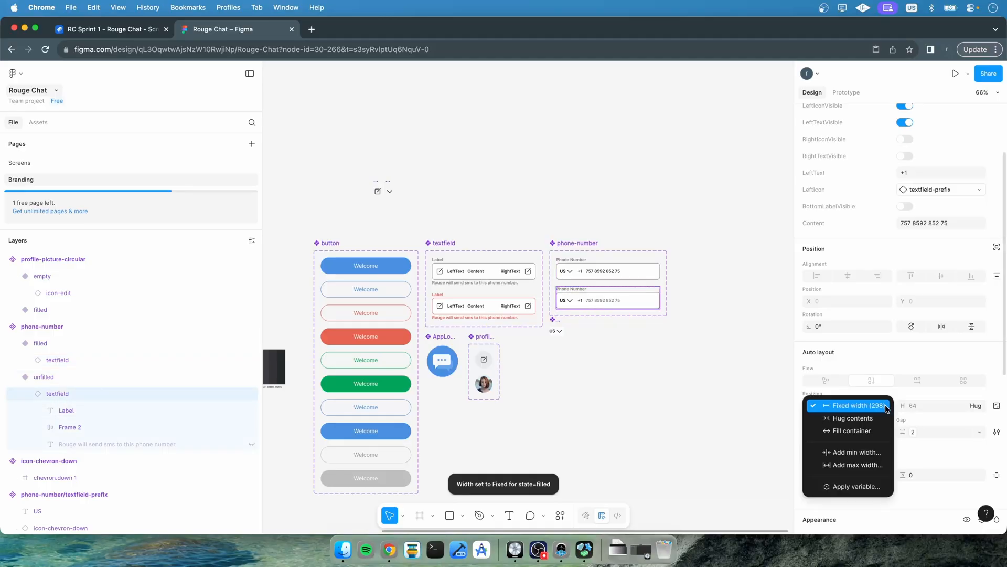
pyautogui.click(855, 432)
# Check the phone-number field's width inside Top Area on the Enter Phone screen, then return to Branding
pyautogui.click(62, 162)
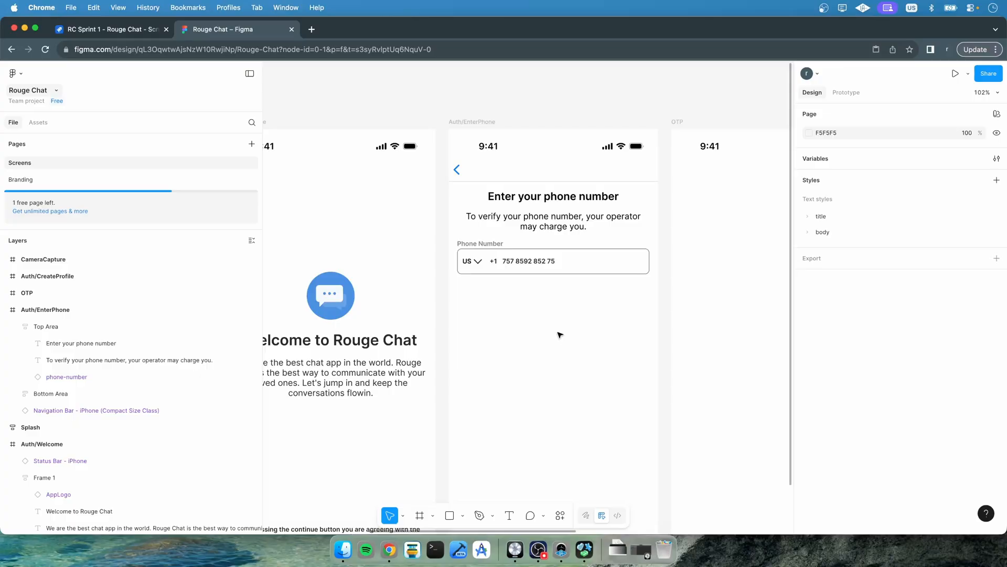
pyautogui.click(481, 247)
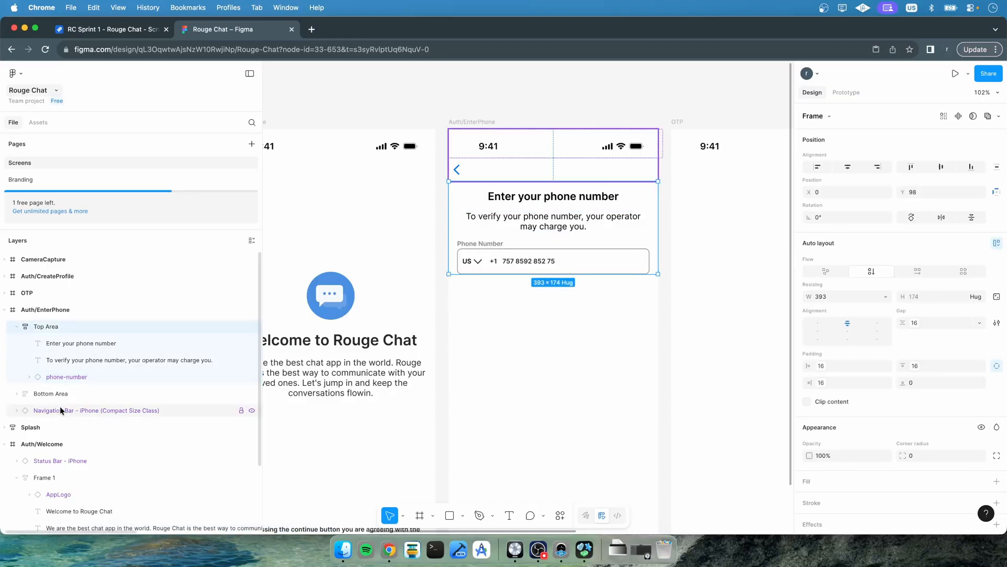
pyautogui.click(68, 378)
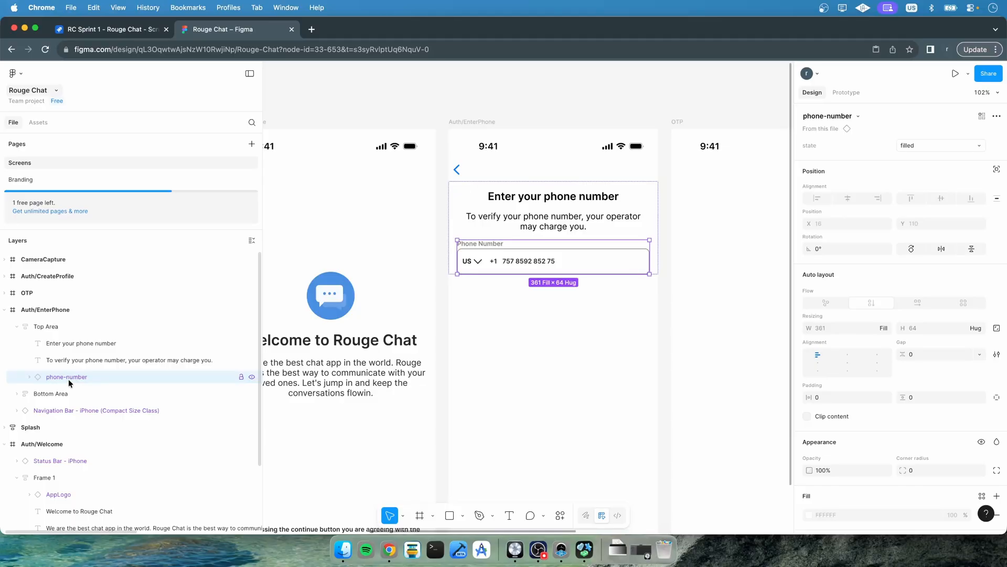
pyautogui.click(27, 181)
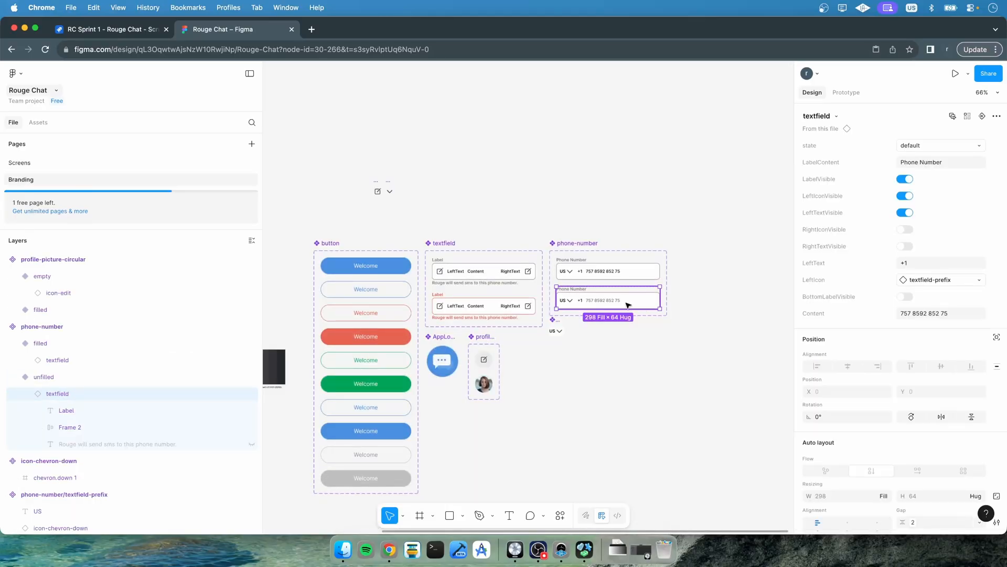
# Hide the label on both the filled and unfilled phone-number textfields
pyautogui.click(576, 264)
pyautogui.click(137, 357)
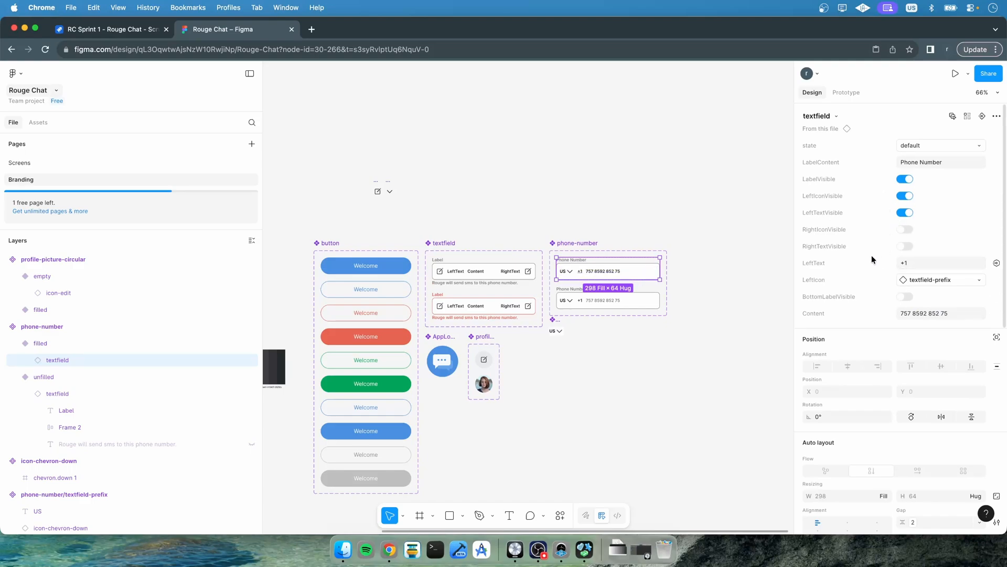
pyautogui.click(905, 179)
pyautogui.click(81, 394)
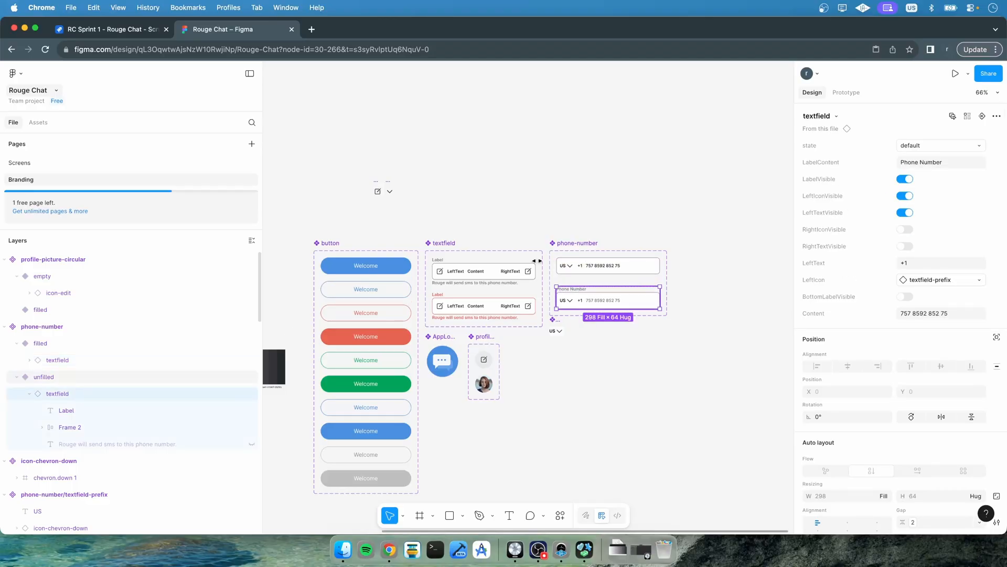
pyautogui.click(904, 179)
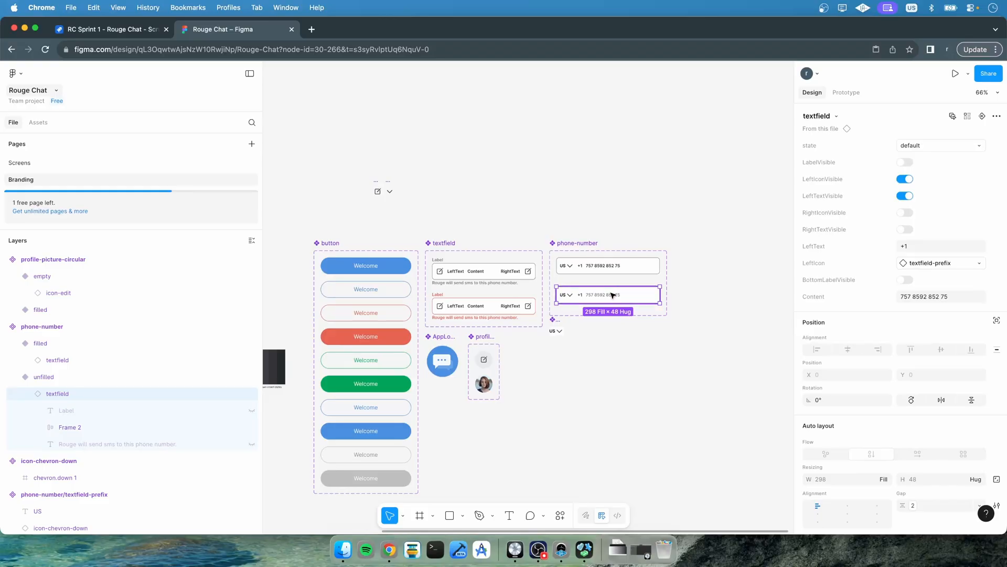
pyautogui.moveTo(613, 295); pyautogui.dragTo(614, 292)
pyautogui.scroll(5, 613, 293)
pyautogui.press('super+z')
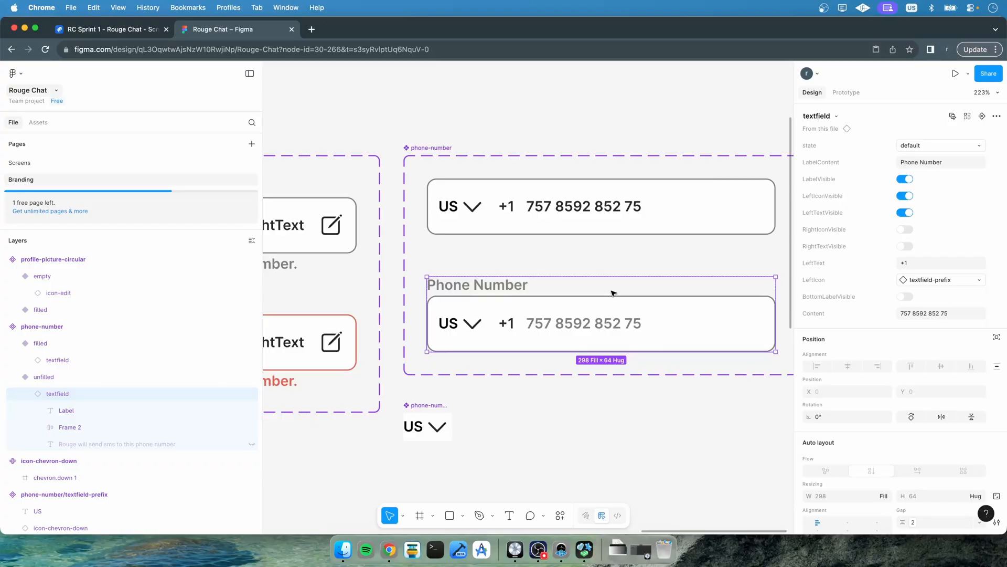
pyautogui.press('super+shift+z')
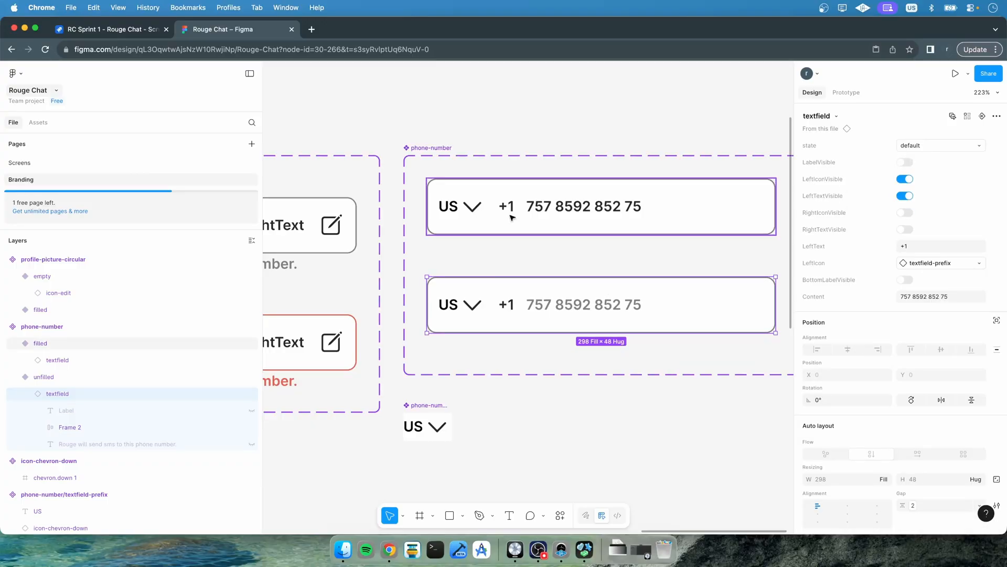
# Move the unfilled phone-number variant up to Y position 90
pyautogui.click(511, 216)
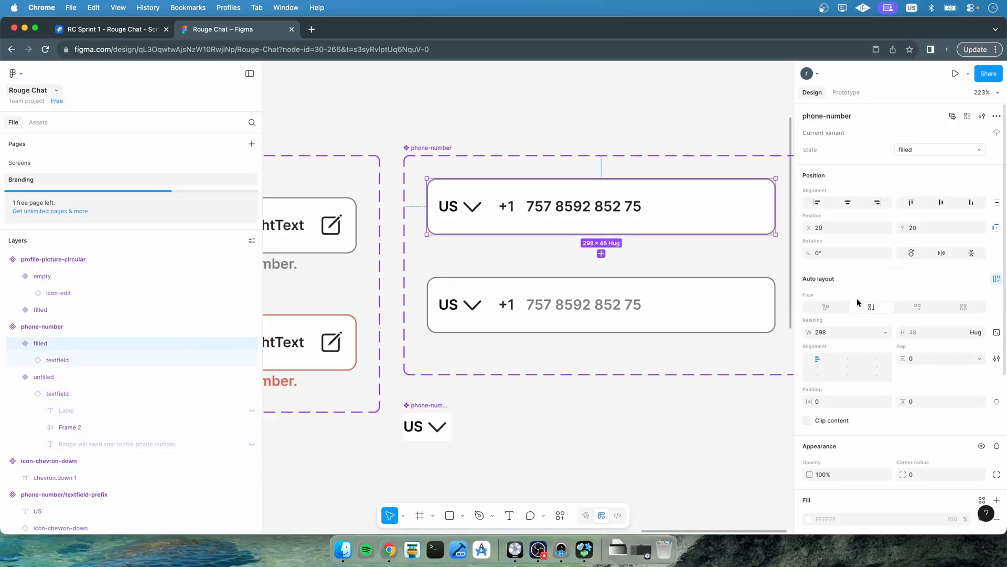
pyautogui.moveTo(500, 289); pyautogui.dragTo(499, 254)
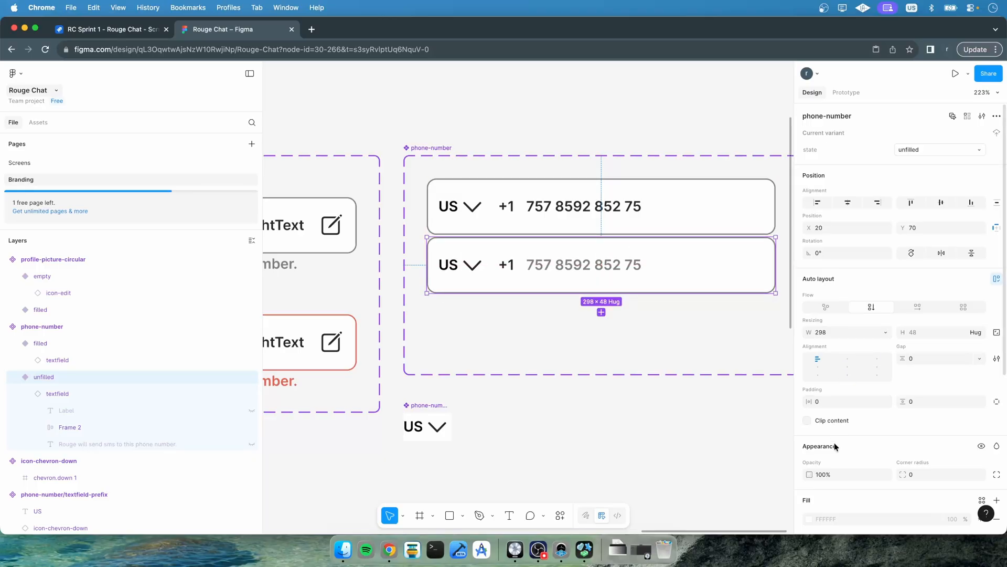
pyautogui.click(929, 231)
pyautogui.write('90')
pyautogui.press('Return')
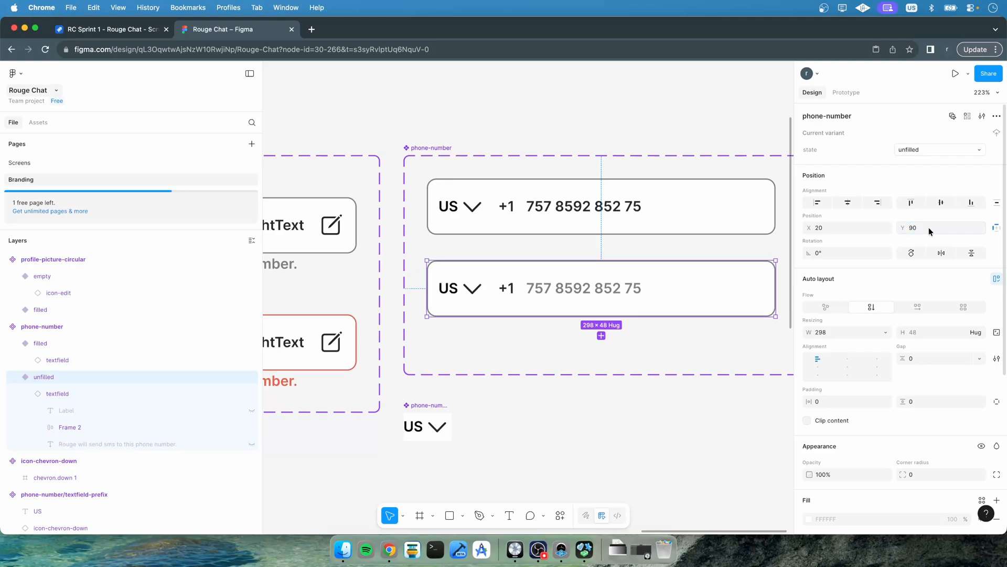
# Shrink the phone-number component set to about 158 px tall and move the prefix component up beneath it
pyautogui.click(480, 365)
pyautogui.click(432, 147)
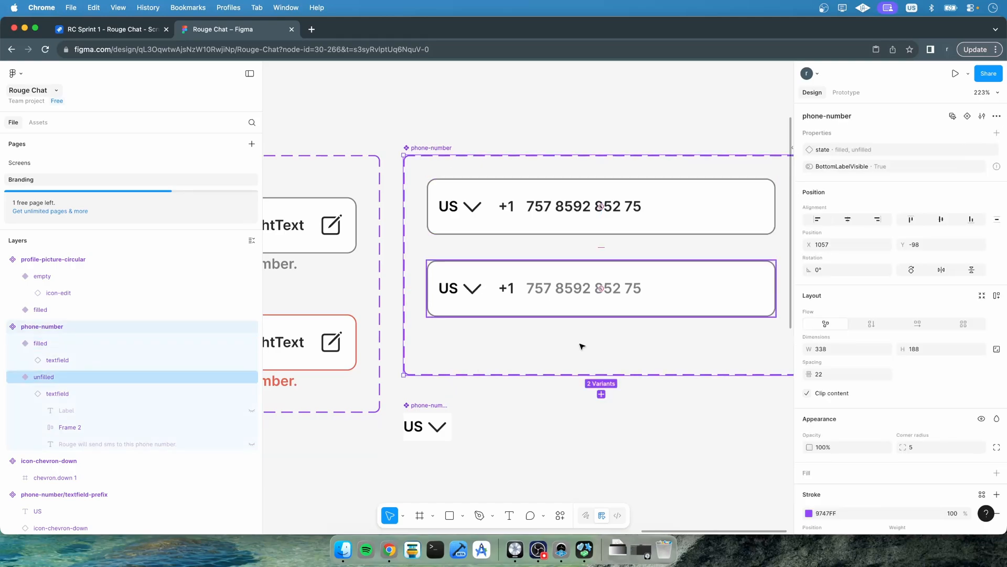
pyautogui.moveTo(580, 375); pyautogui.dragTo(580, 339)
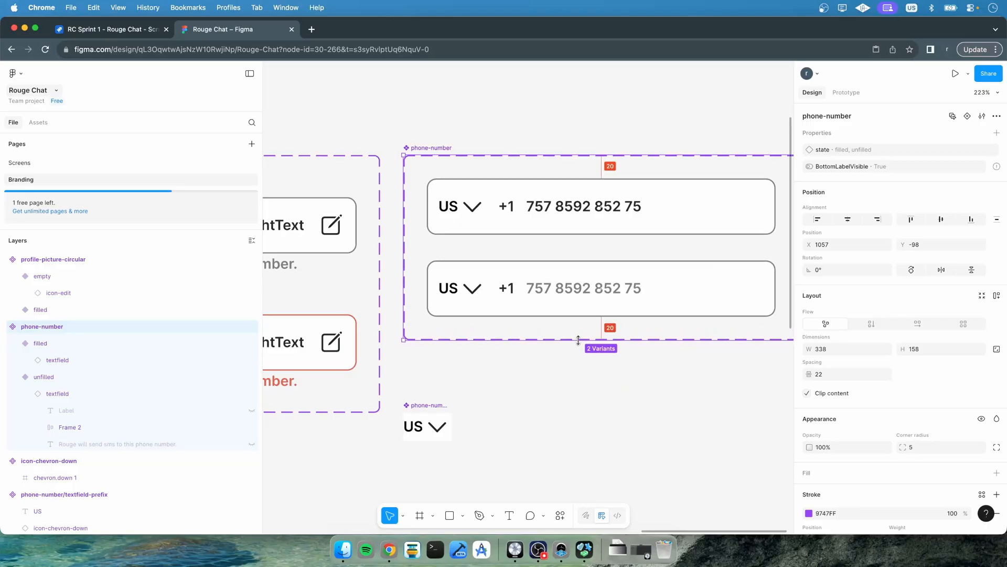
pyautogui.click(565, 369)
pyautogui.moveTo(431, 404); pyautogui.dragTo(433, 361)
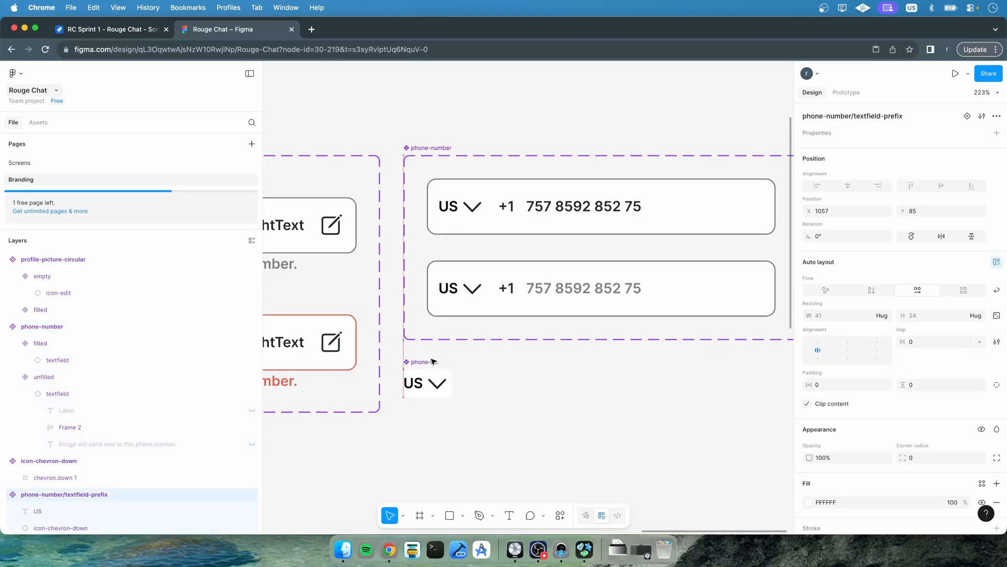
pyautogui.click(522, 396)
# On the Screens page, turn off the navigation bar's background on the Enter Phone screen
pyautogui.click(47, 163)
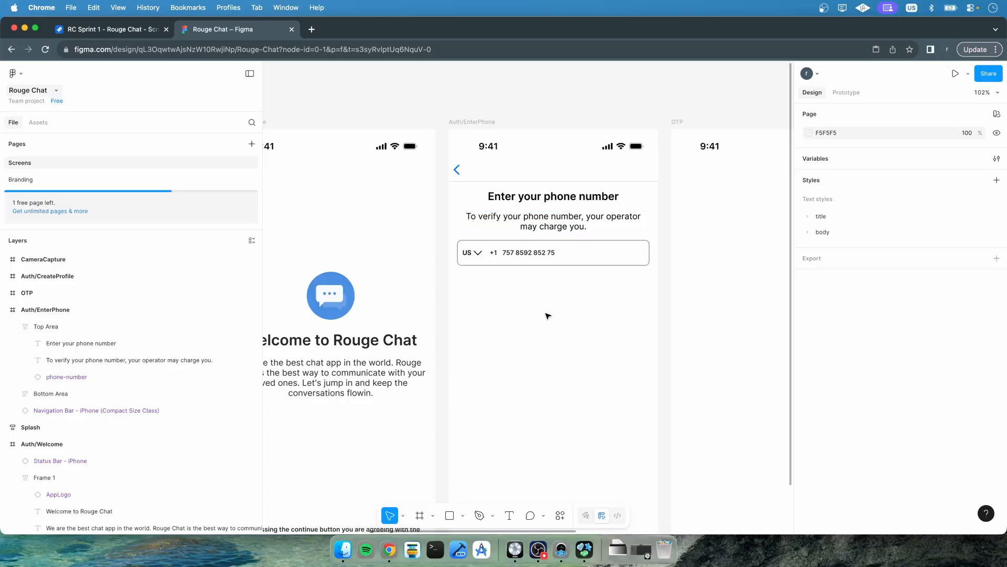
pyautogui.click(525, 159)
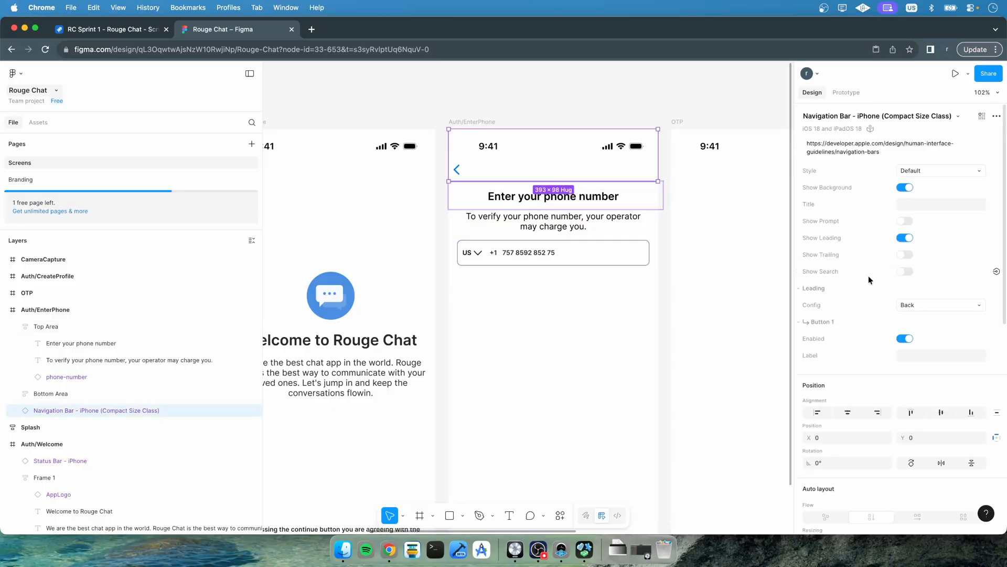
pyautogui.scroll(-5, 868, 275)
pyautogui.scroll(5, 867, 275)
pyautogui.scroll(5, 512, 168)
pyautogui.click(285, 232)
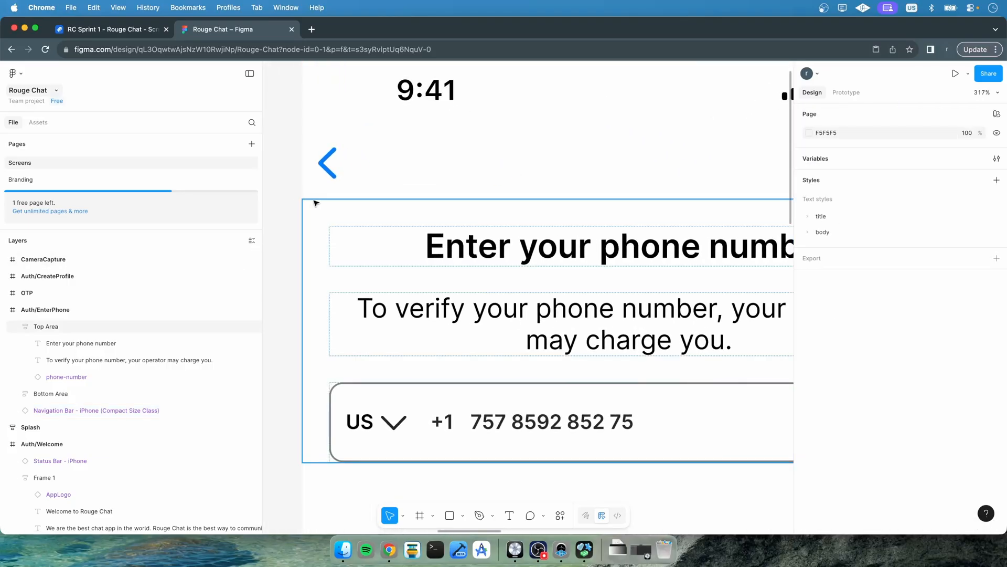
pyautogui.click(457, 167)
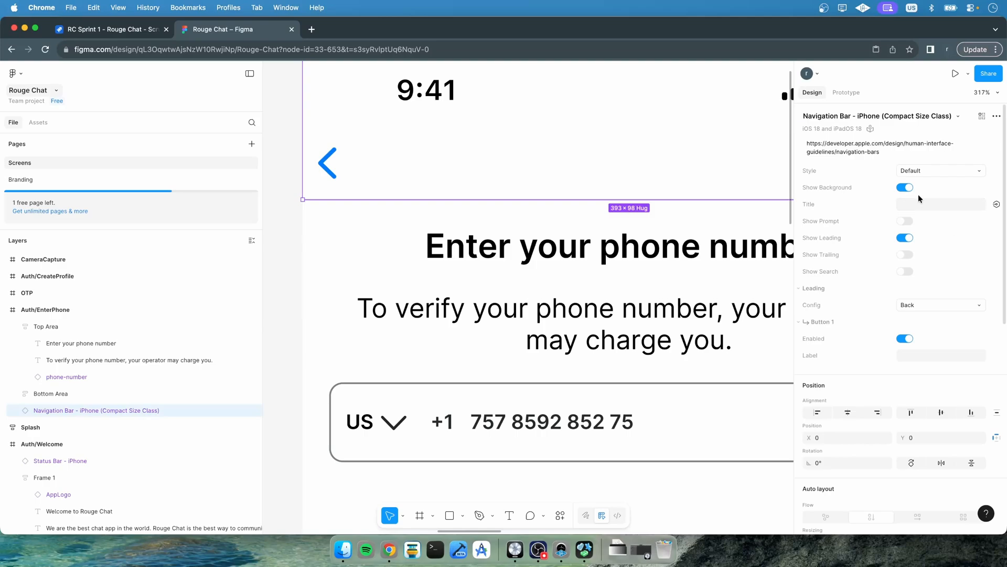
pyautogui.click(287, 280)
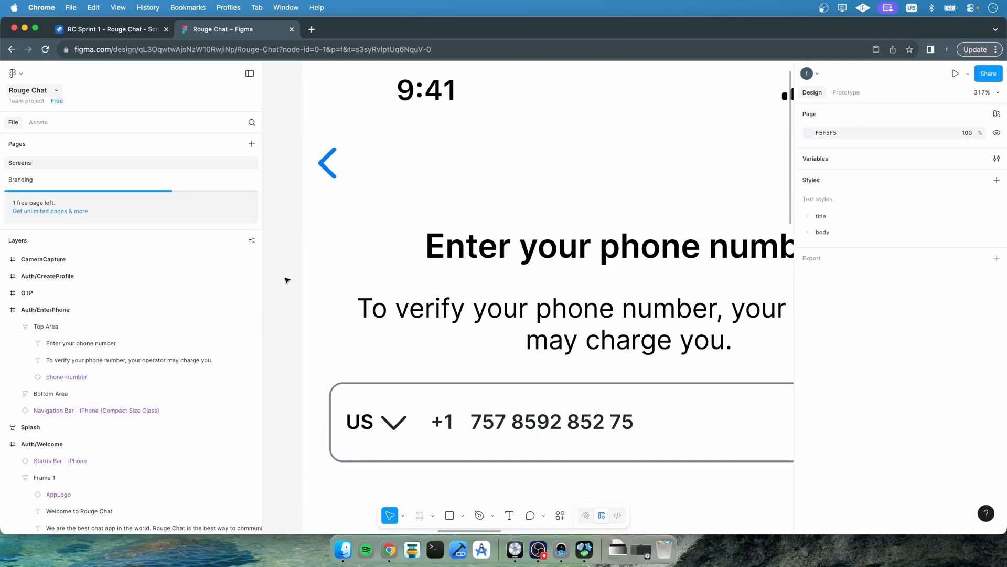
pyautogui.scroll(-10, 287, 280)
pyautogui.scroll(1, 287, 280)
pyautogui.hscroll(-2, 287, 281)
pyautogui.scroll(-1, 287, 280)
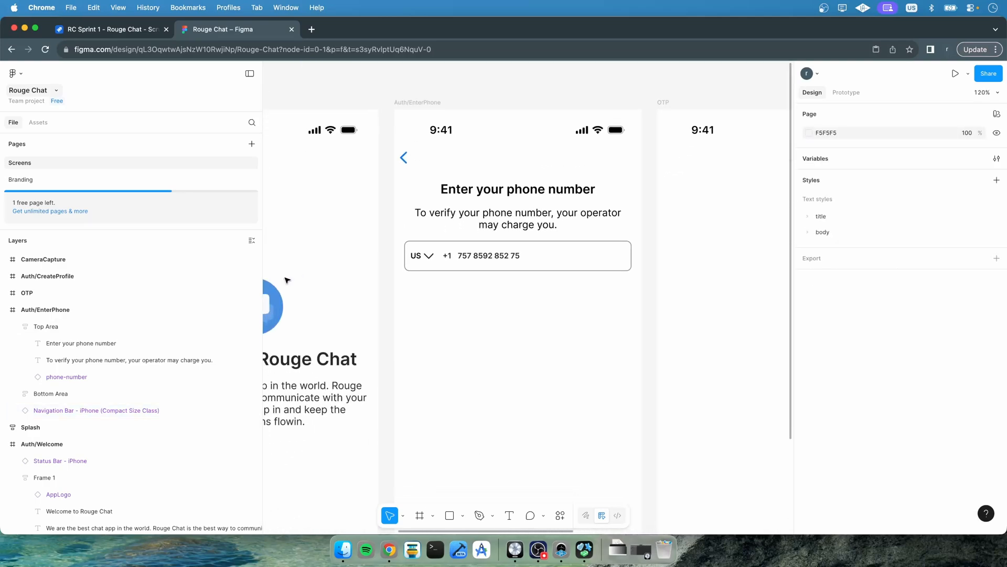
# Replace the navigation bar's blue selection color with the color/primary/primary400 library color
pyautogui.click(407, 163)
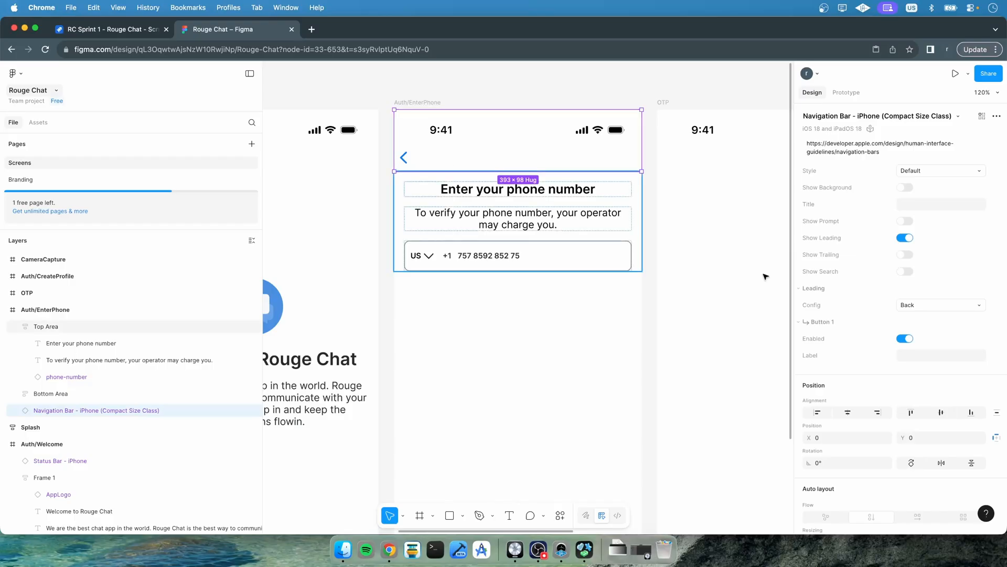
pyautogui.scroll(-5, 892, 369)
pyautogui.scroll(-3, 891, 369)
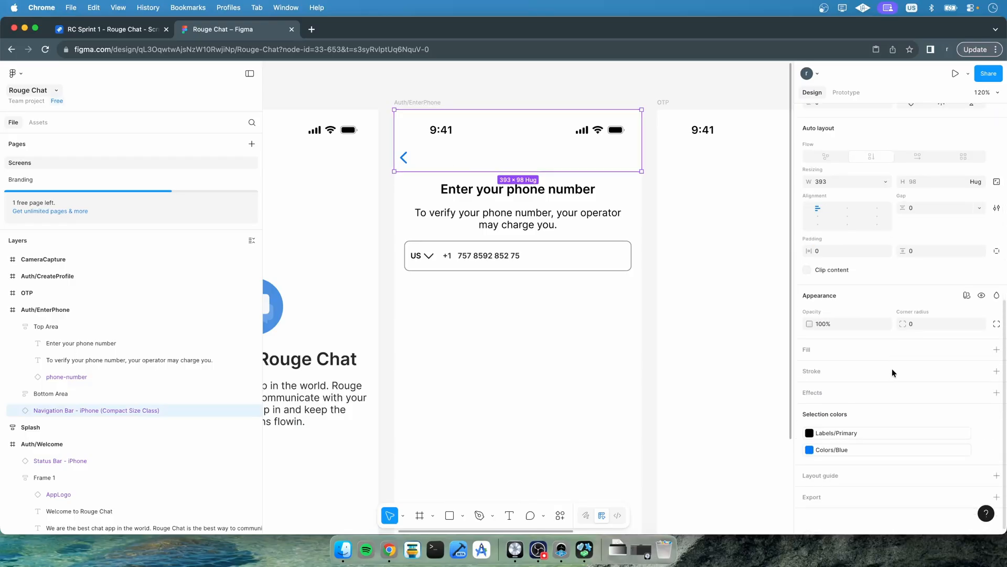
pyautogui.click(810, 450)
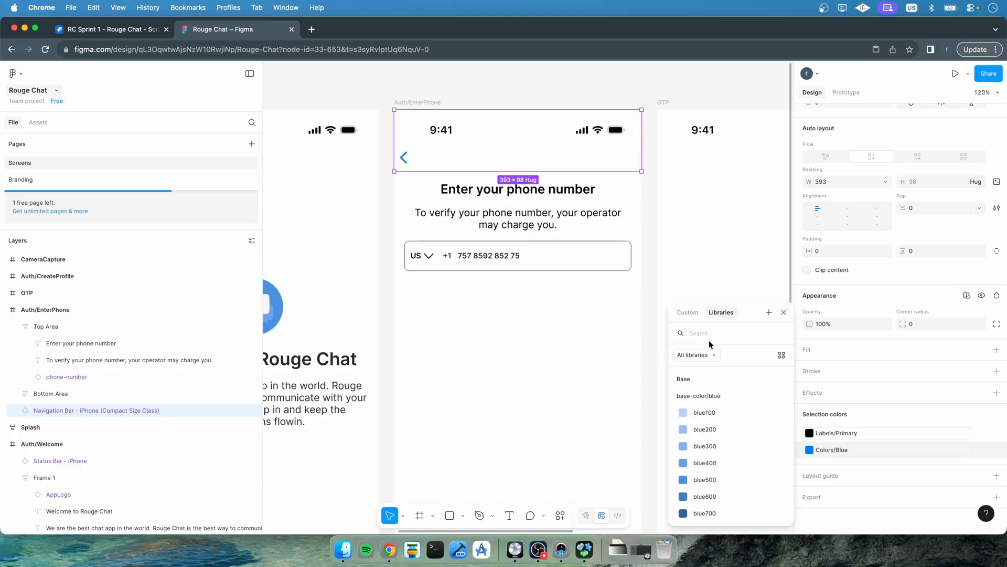
pyautogui.click(709, 479)
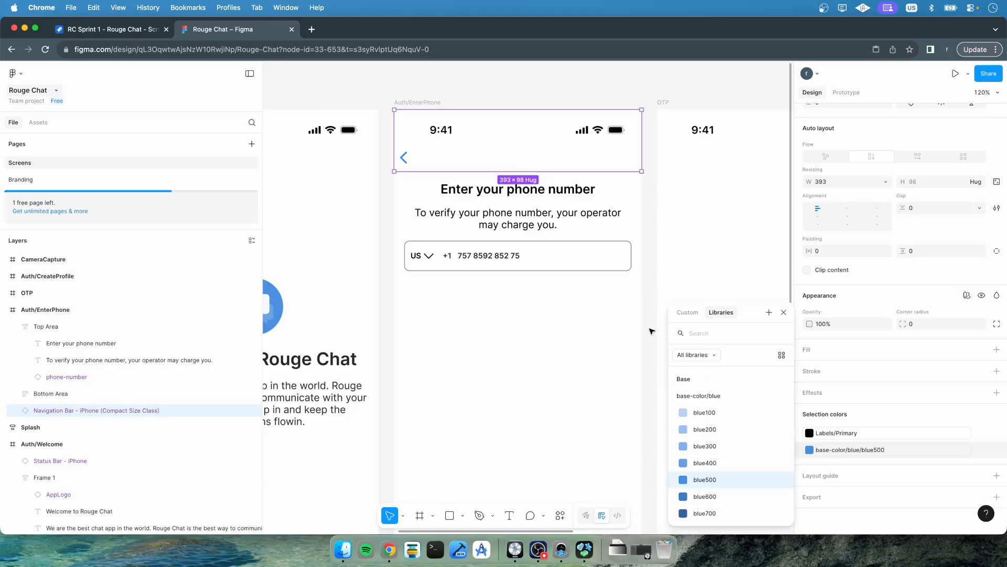
pyautogui.write('pri')
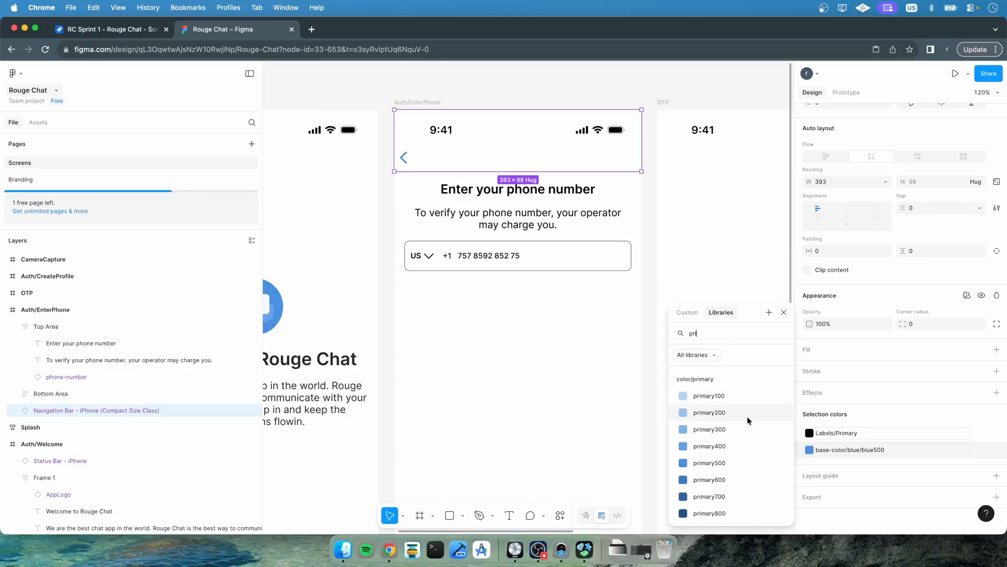
pyautogui.click(718, 464)
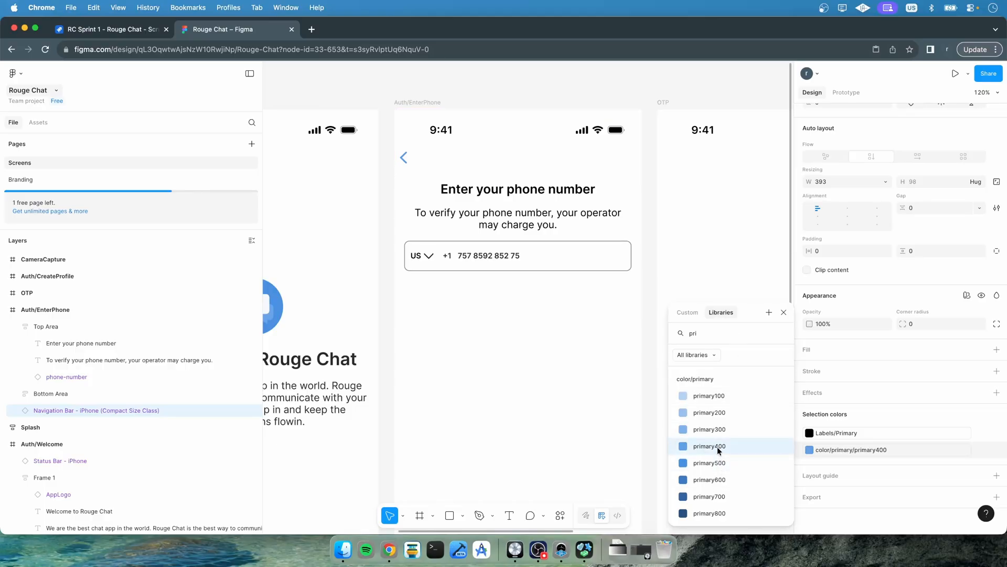
pyautogui.click(654, 254)
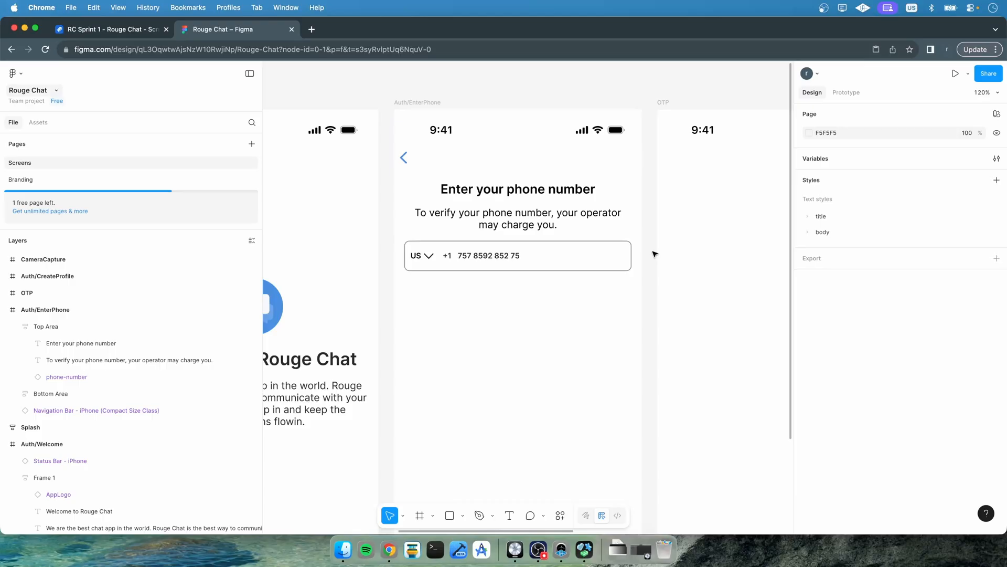
# Delete the status bar from the OTP frame and collapse the expanded frames in the layers list
pyautogui.scroll(-5, 655, 253)
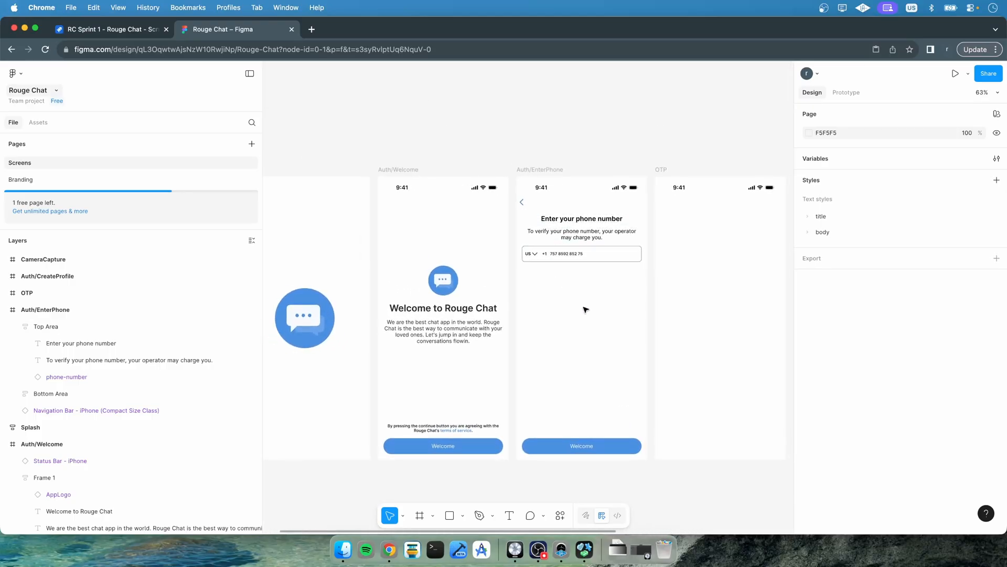
pyautogui.hscroll(5, 585, 309)
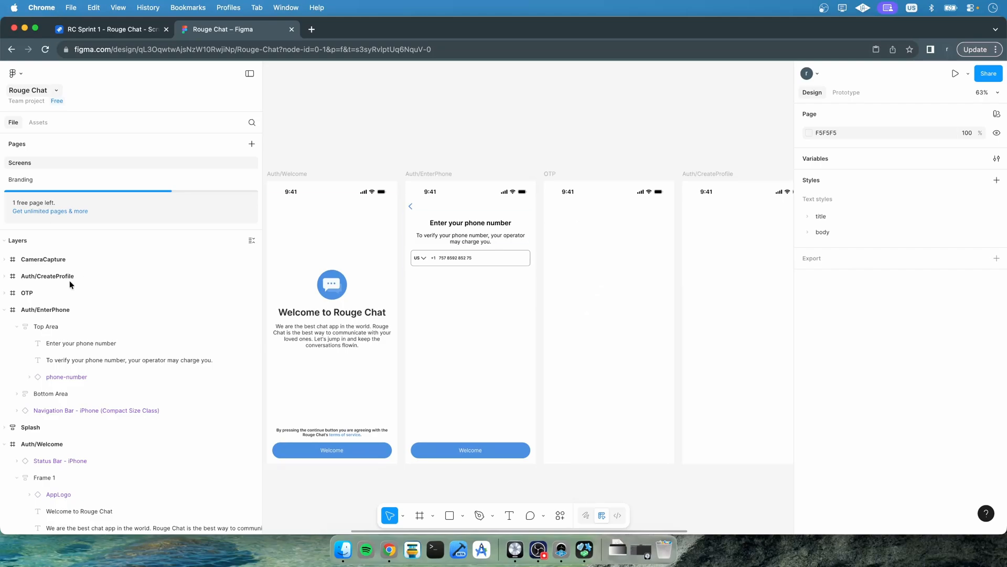
pyautogui.click(571, 197)
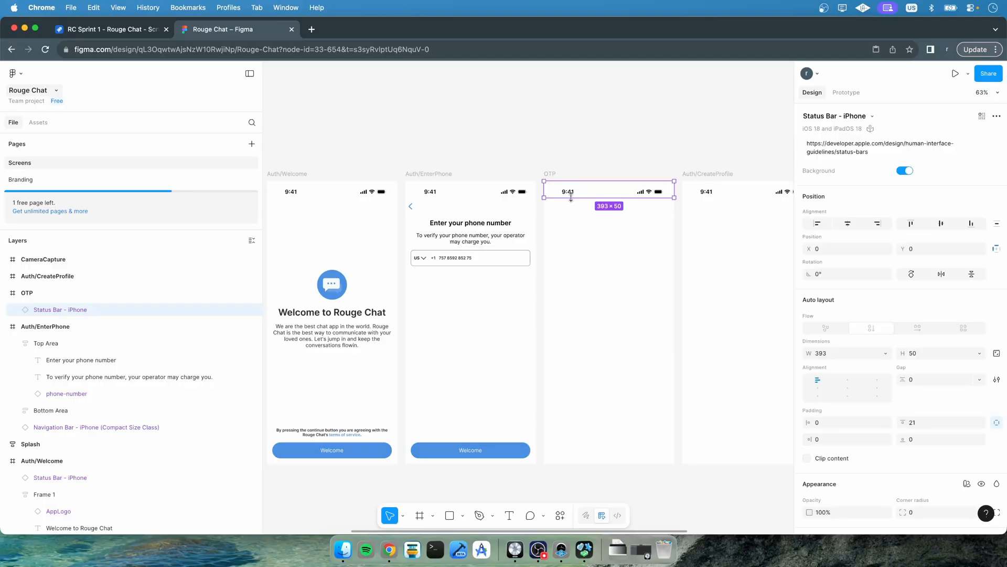
pyautogui.press('Delete')
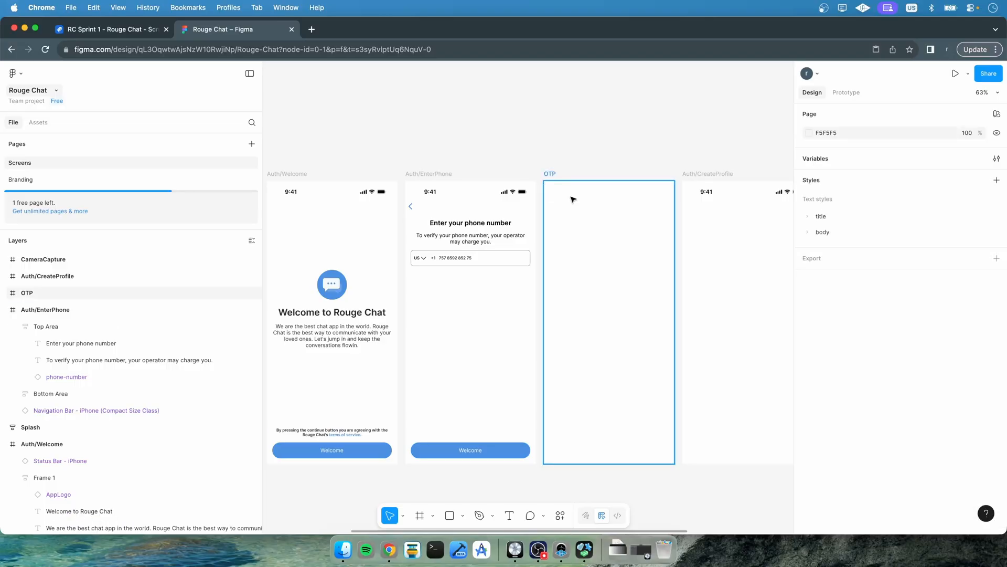
pyautogui.click(4, 310)
pyautogui.click(5, 343)
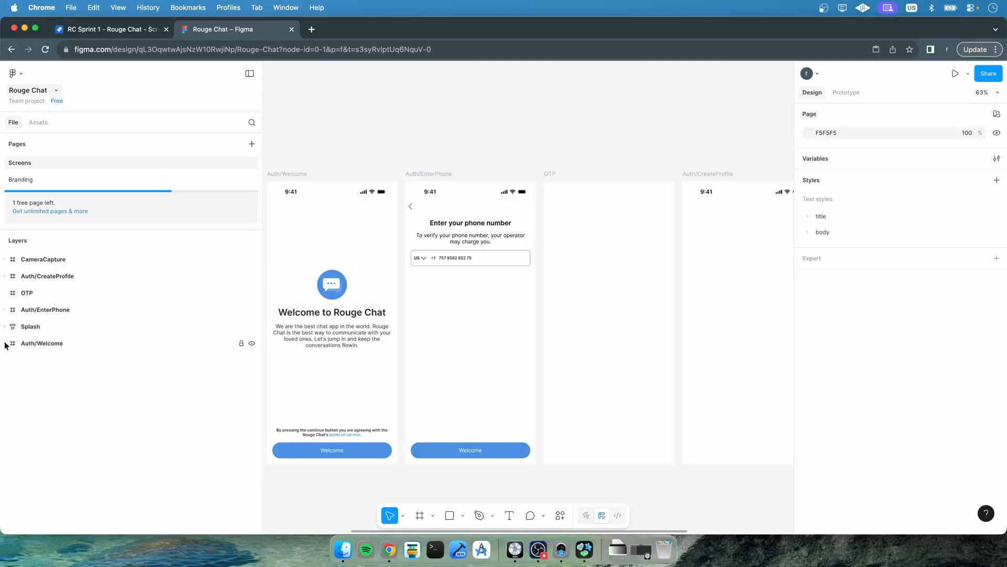
# Delete the status bars from the Auth/CreateProfile and CameraCapture frames
pyautogui.click(5, 277)
pyautogui.click(36, 292)
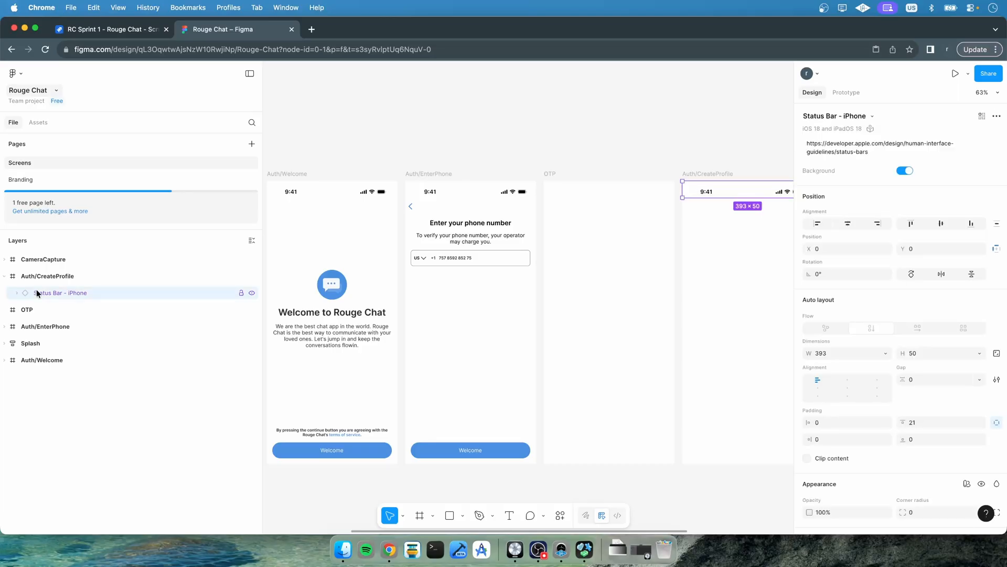
pyautogui.press('Delete')
pyautogui.click(5, 259)
pyautogui.click(34, 276)
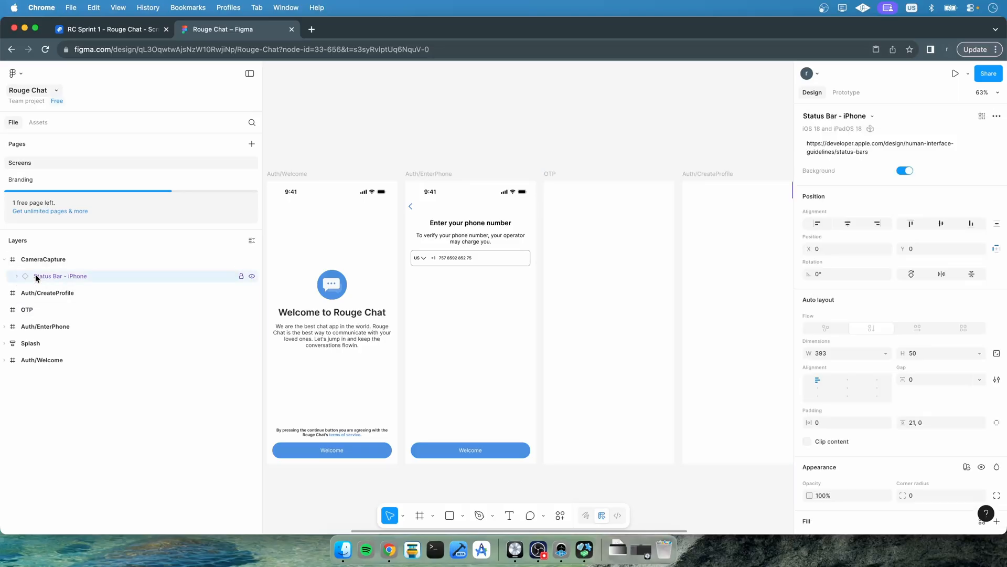
pyautogui.press('Delete')
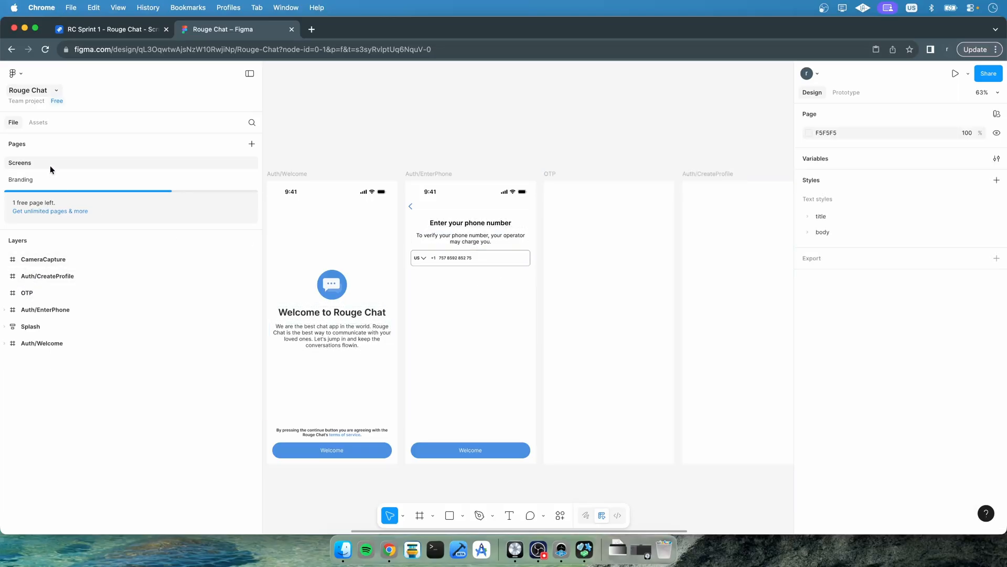
# Insert the iOS 18 iPhone navigation bar from the UI kit's Navigation bars into the top of the OTP frame
pyautogui.hotkey('alt', '2')
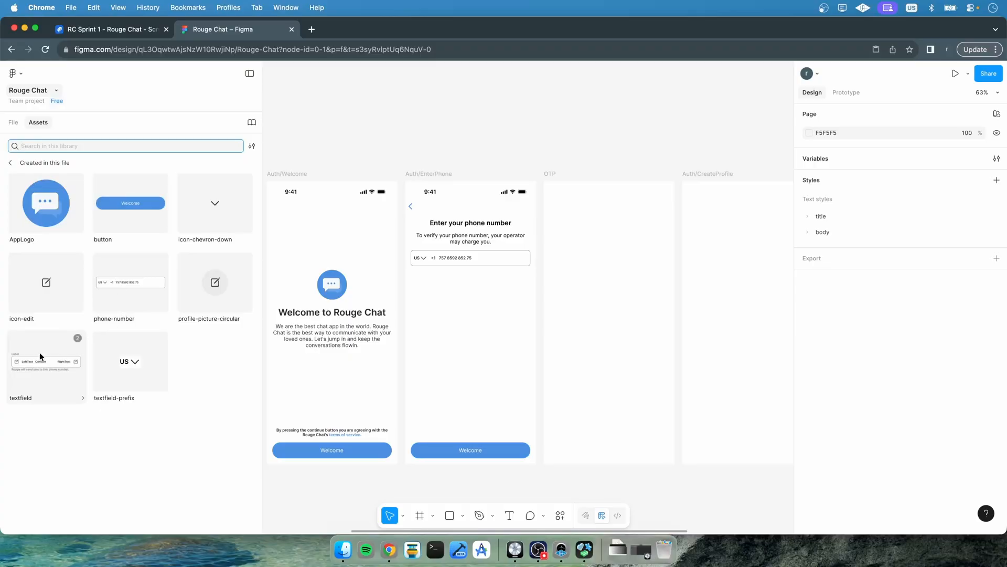
pyautogui.click(10, 165)
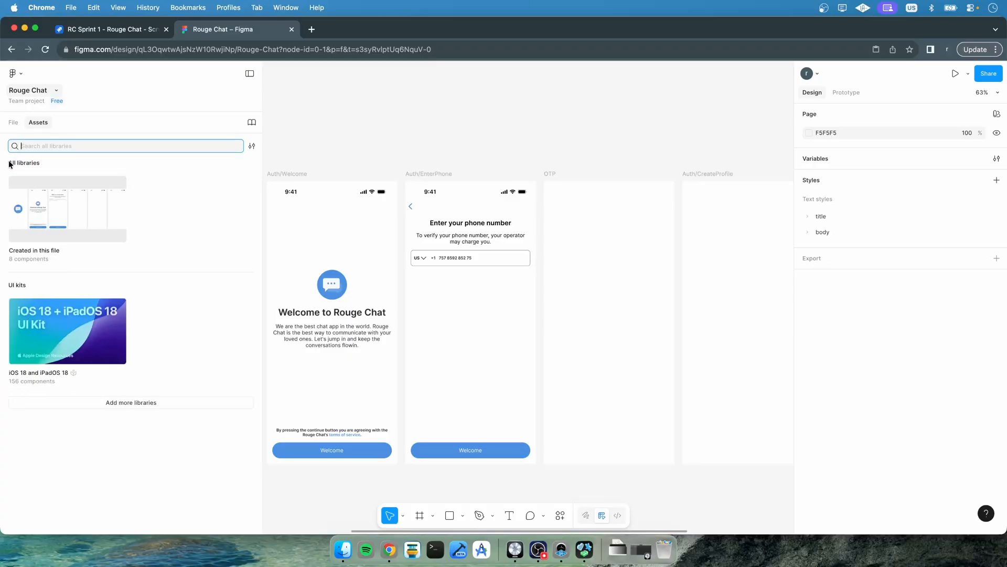
pyautogui.click(80, 344)
pyautogui.scroll(-10, 107, 389)
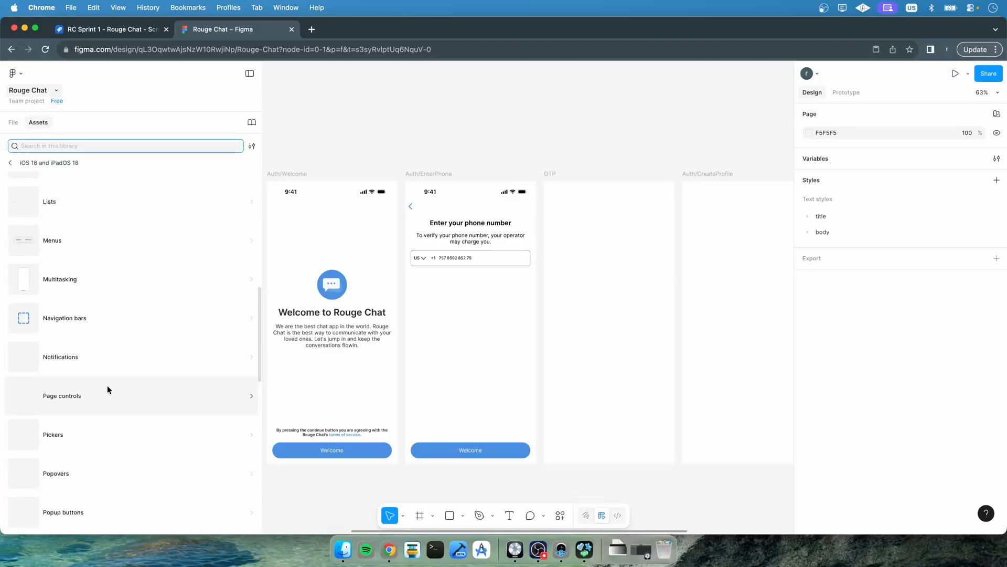
pyautogui.click(115, 317)
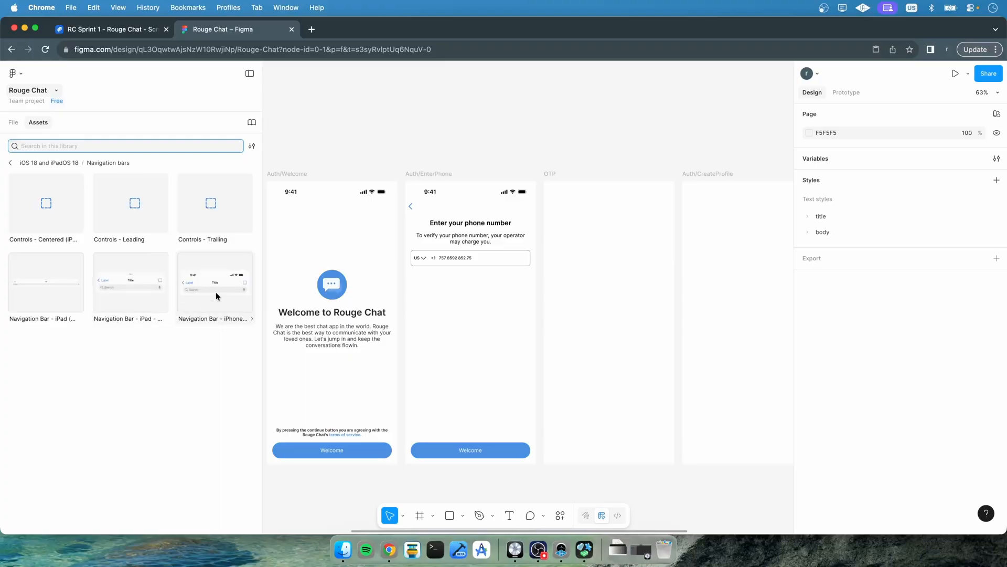
pyautogui.moveTo(216, 292); pyautogui.dragTo(610, 210)
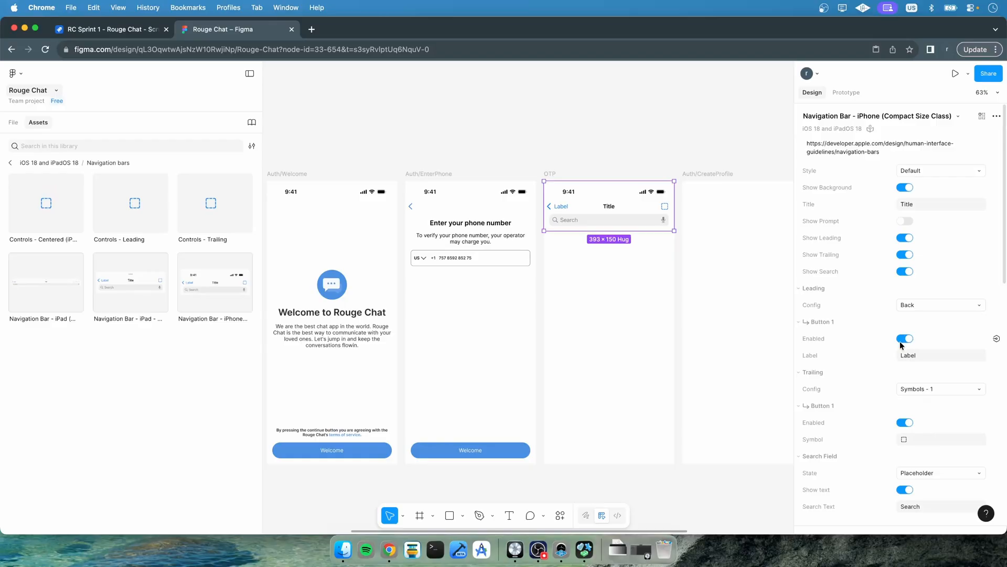
# Clear the navigation bar's back button label and set its title to Verify OTP
pyautogui.click(911, 357)
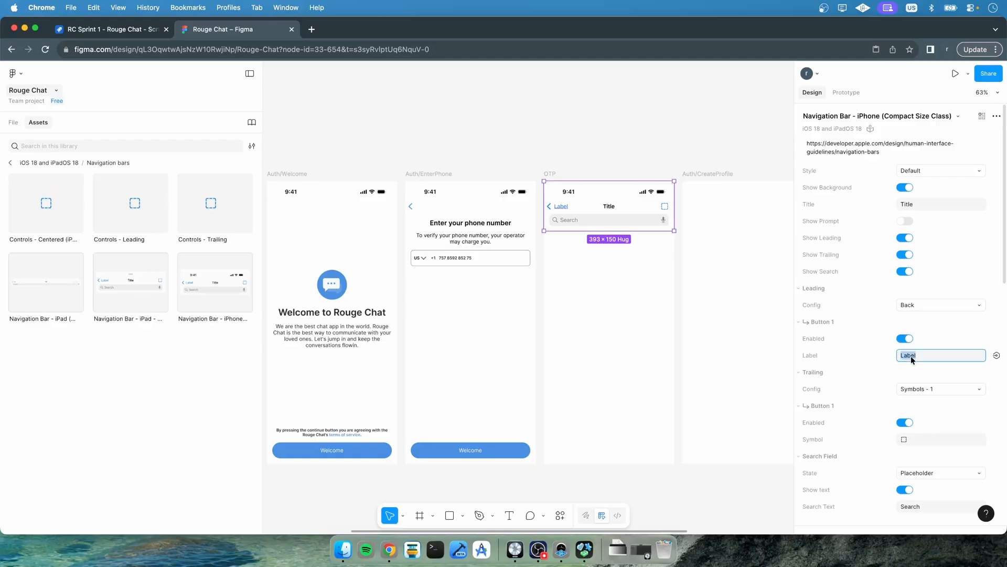
pyautogui.press('BackSpace')
pyautogui.press('Return')
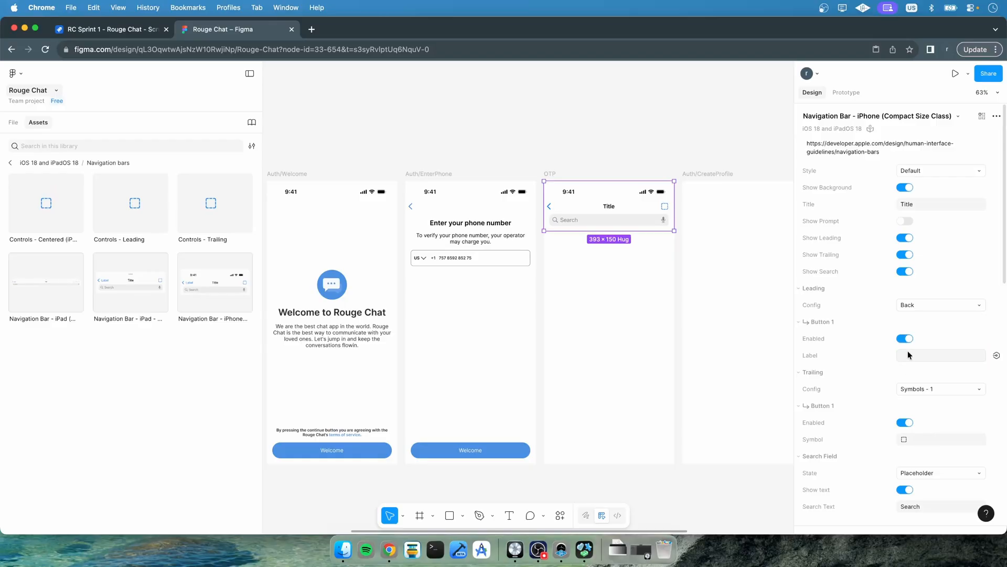
pyautogui.click(924, 209)
pyautogui.write('Verify OTP')
pyautogui.press('Return')
# Turn off the navigation bar's background, trailing button and search field
pyautogui.click(903, 191)
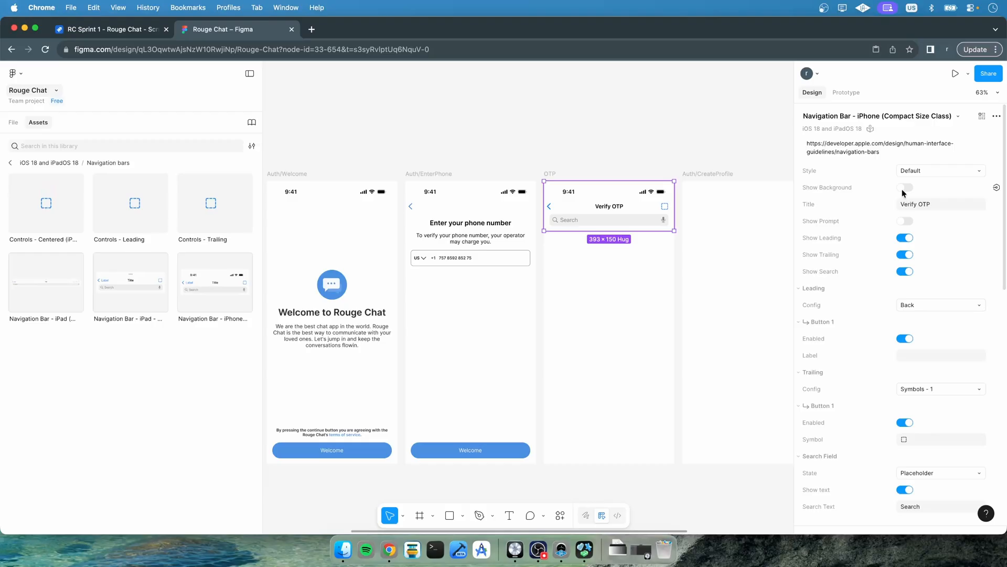
pyautogui.click(902, 255)
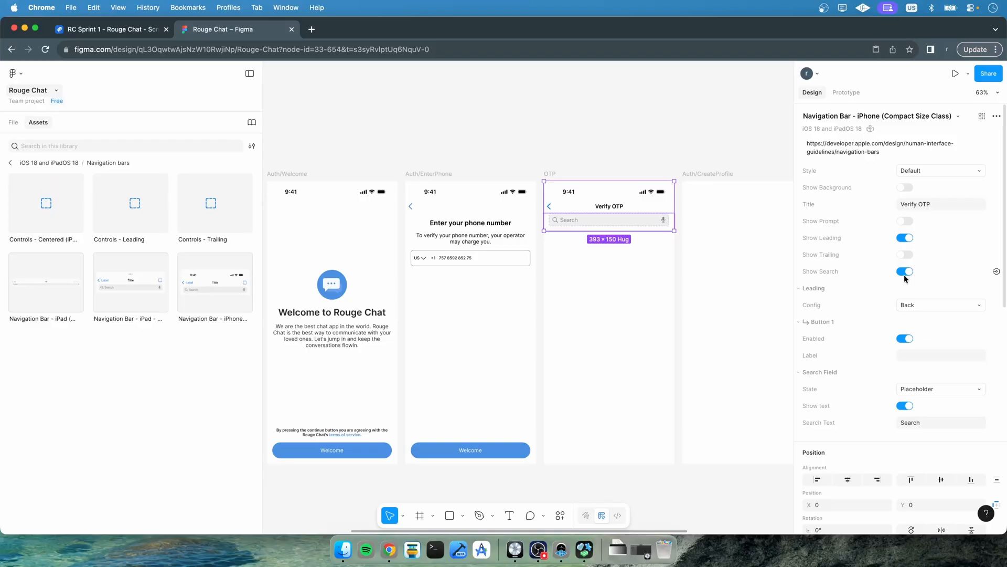
pyautogui.click(903, 270)
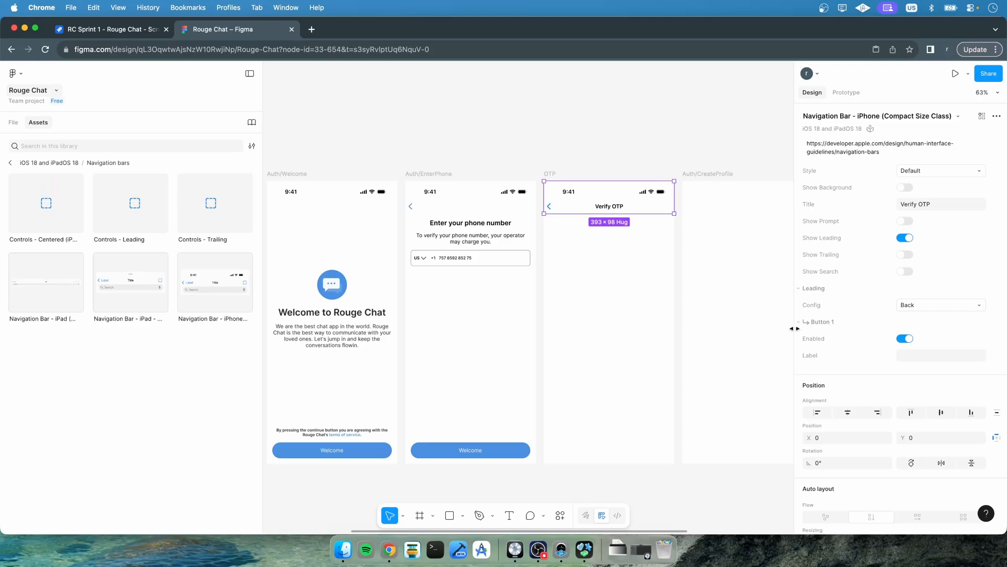
# Replace the navigation bar's blue selection color with the color/primary/primary500 library color
pyautogui.scroll(-6, 863, 346)
pyautogui.click(810, 471)
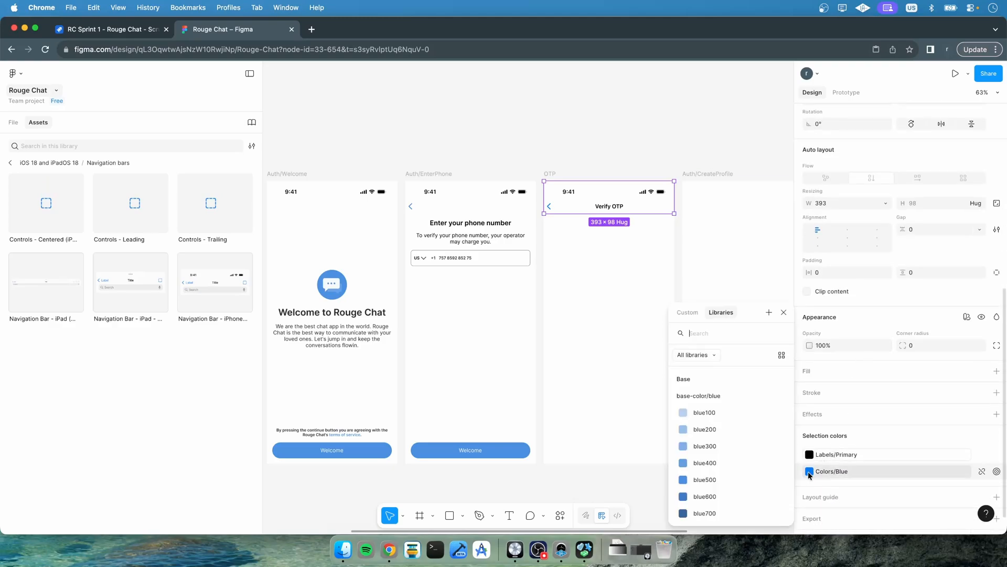
pyautogui.write('pri')
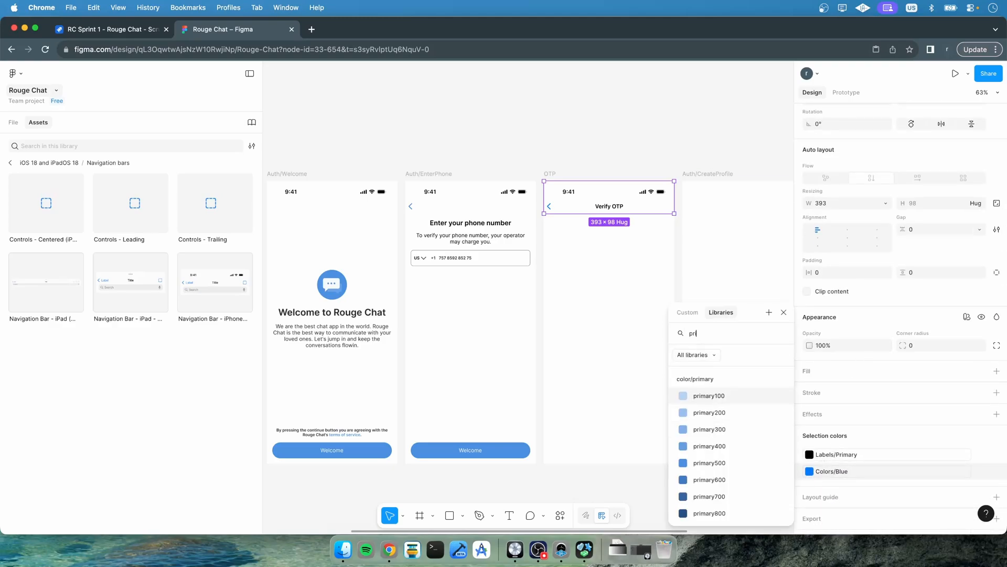
pyautogui.click(719, 451)
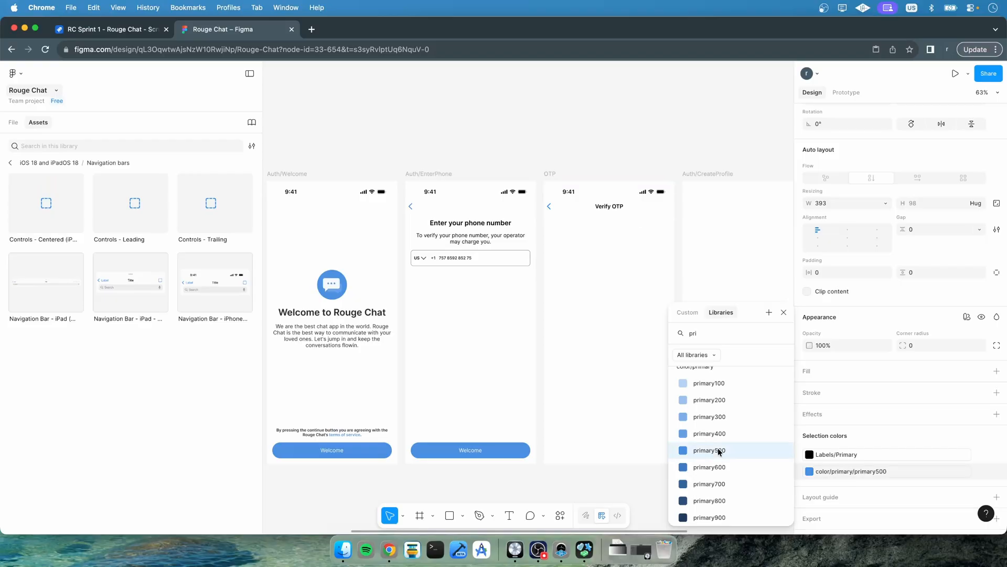
pyautogui.click(596, 474)
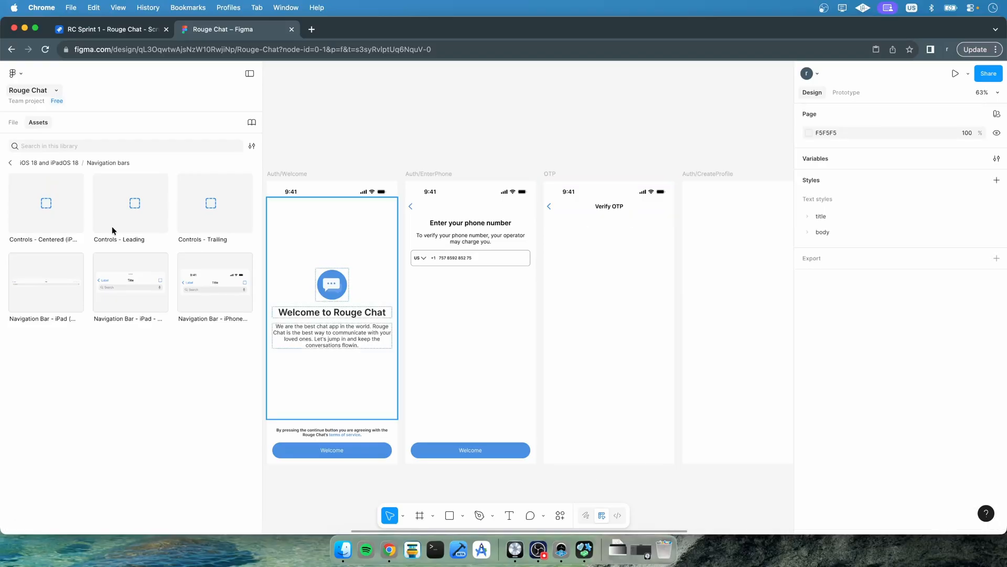
pyautogui.click(14, 123)
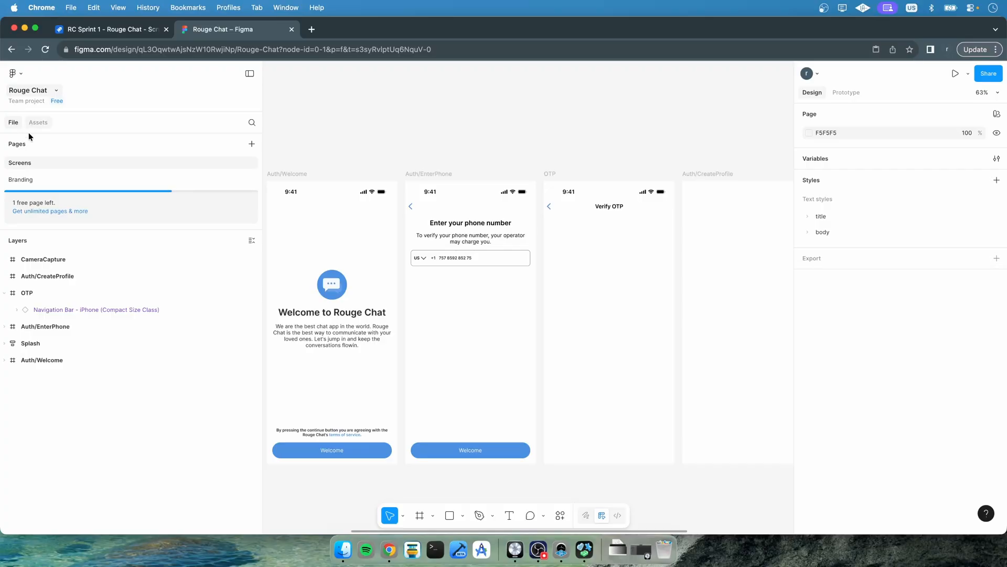
pyautogui.click(37, 123)
pyautogui.click(11, 162)
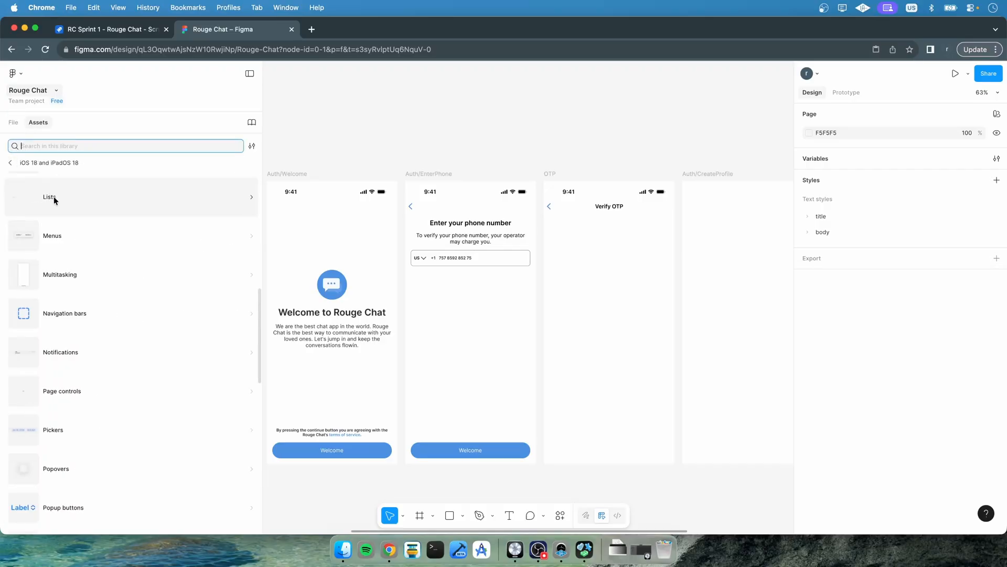
pyautogui.click(11, 162)
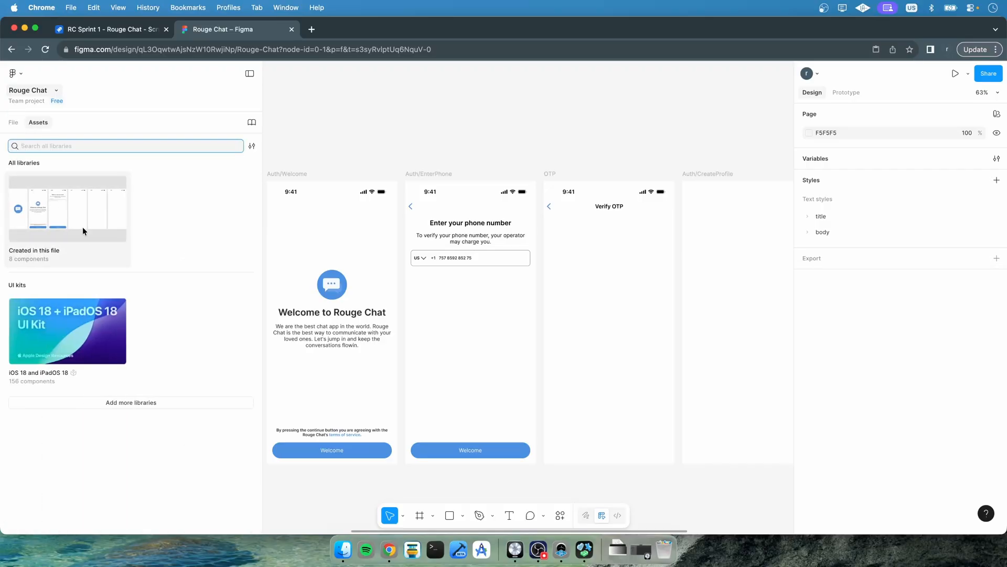
pyautogui.click(83, 227)
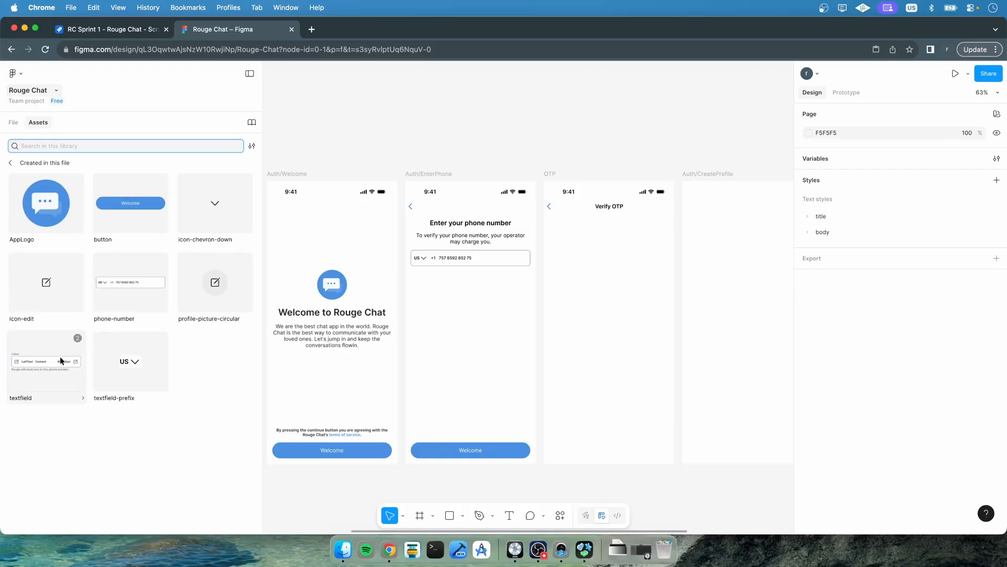
pyautogui.moveTo(52, 357); pyautogui.dragTo(612, 245)
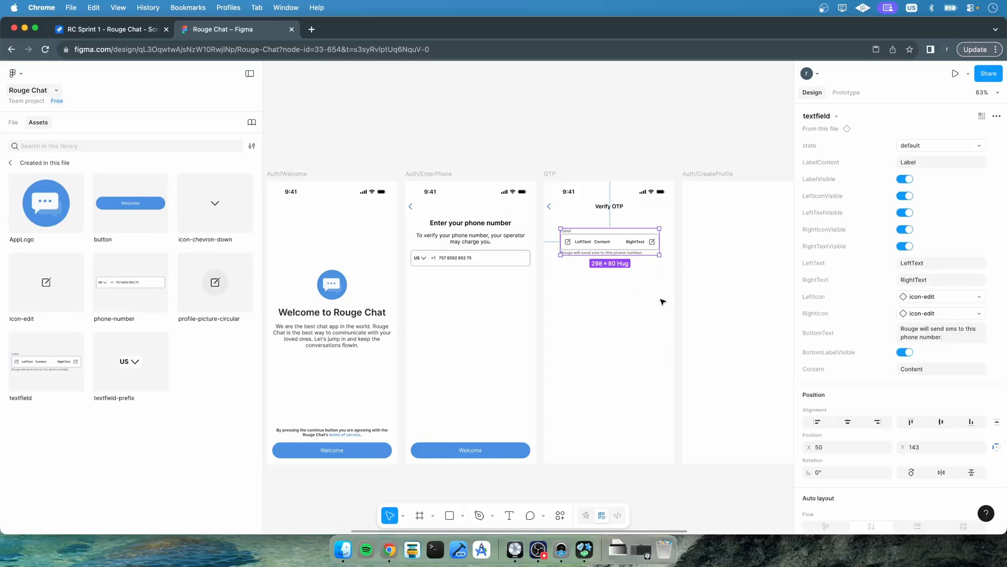
pyautogui.scroll(10, 662, 302)
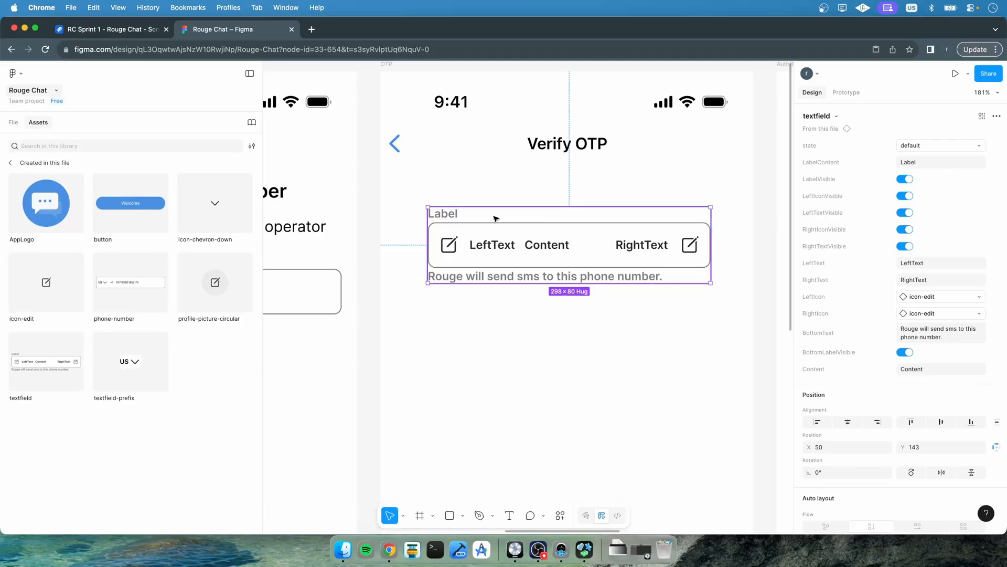
pyautogui.press('Delete')
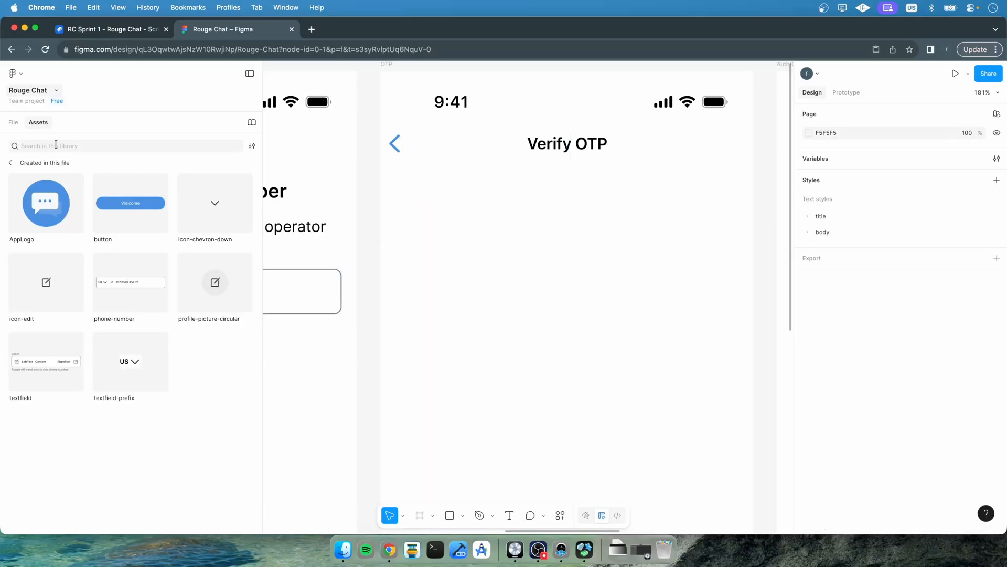
# On the Branding page, place a textfield component instance on the canvas beside the phone-number components
pyautogui.click(13, 122)
pyautogui.click(40, 179)
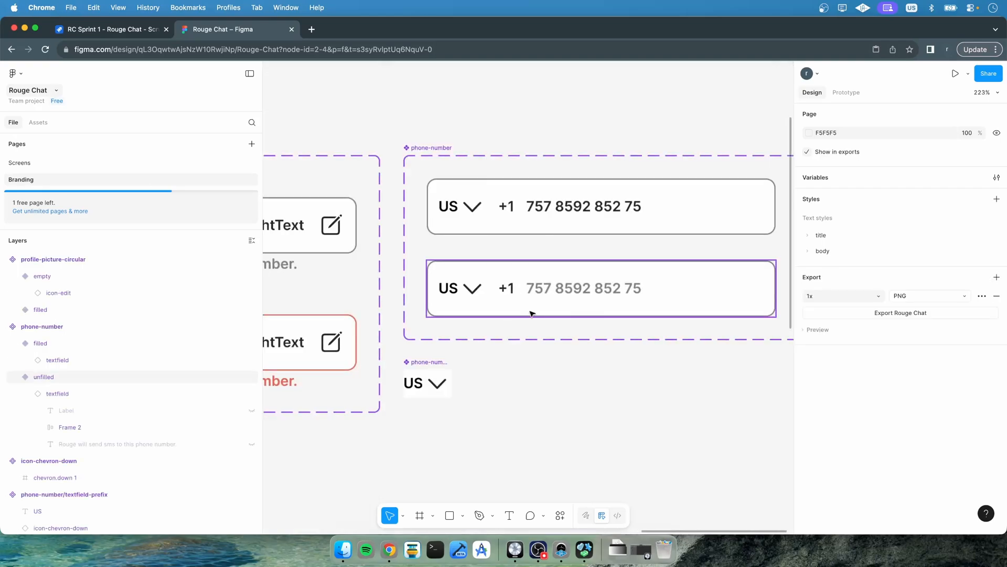
pyautogui.scroll(-5, 531, 314)
pyautogui.scroll(-5, 532, 313)
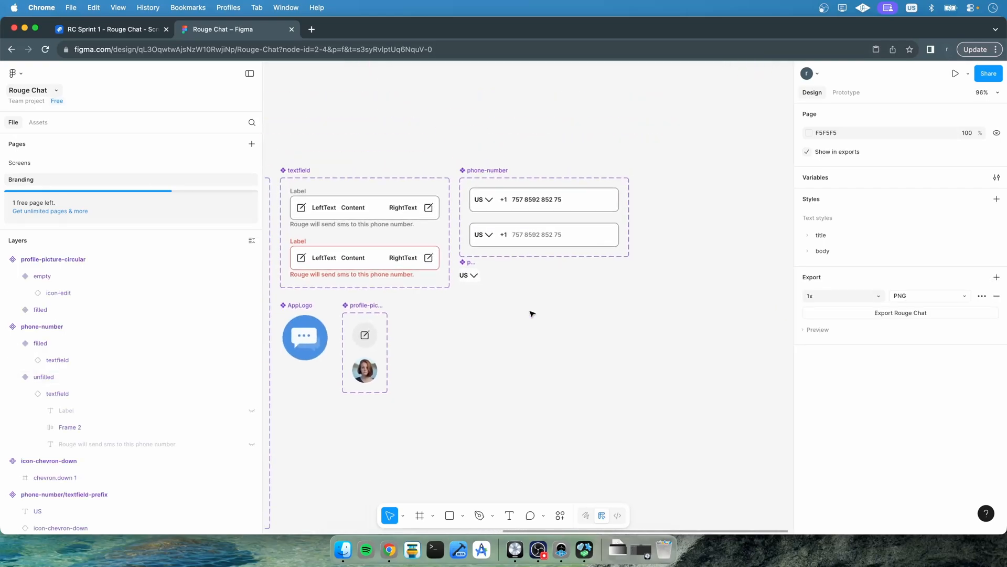
pyautogui.click(39, 123)
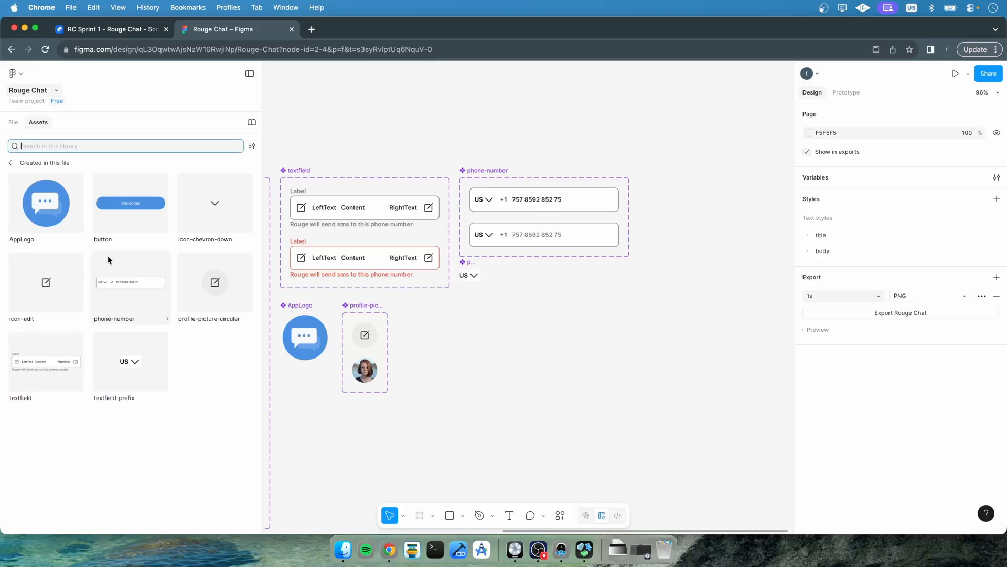
pyautogui.moveTo(36, 361); pyautogui.dragTo(533, 353)
pyautogui.scroll(5, 532, 353)
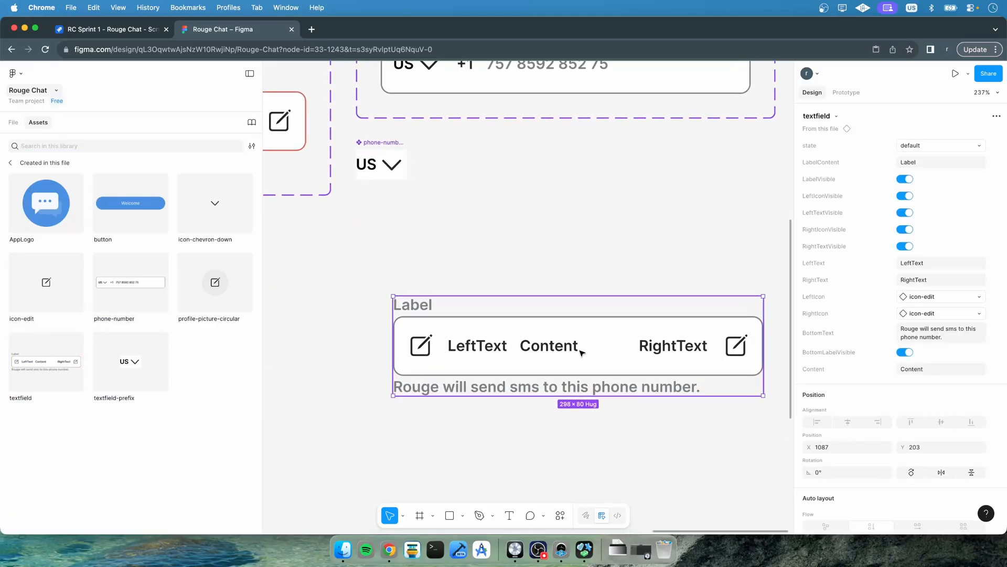
# Hide the textfield instance's label, bottom label, left and right texts, and left and right icons
pyautogui.click(904, 179)
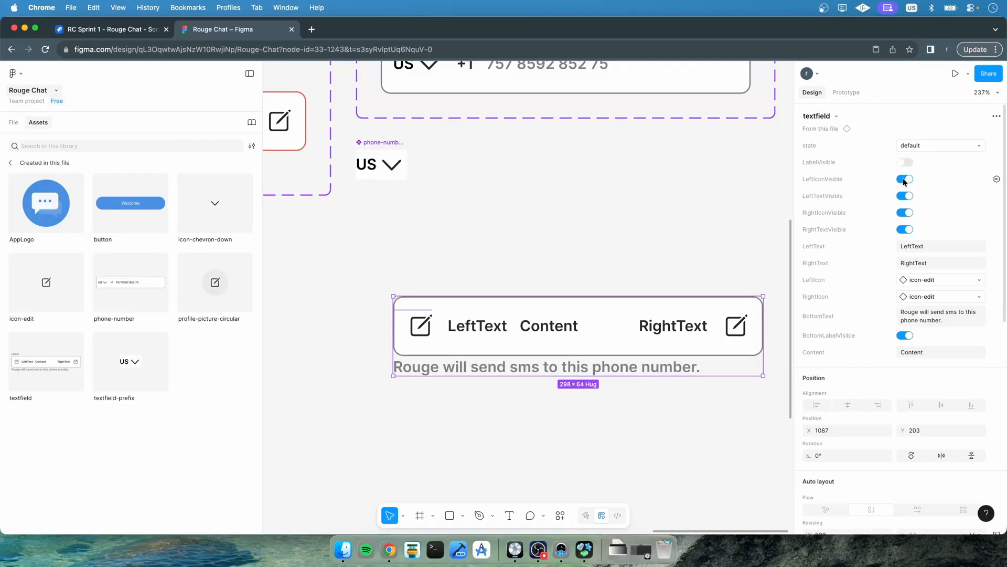
pyautogui.click(904, 335)
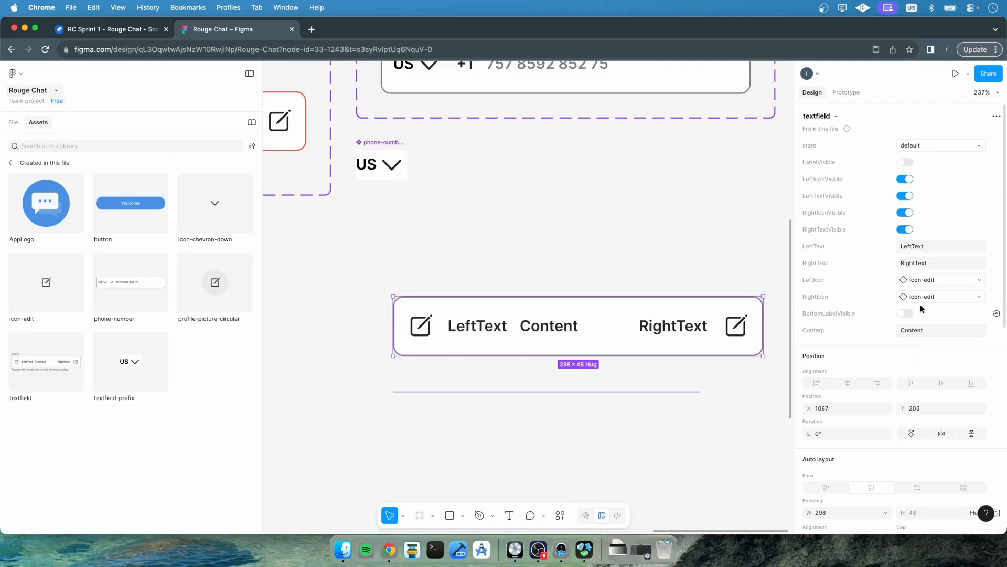
pyautogui.click(905, 229)
pyautogui.click(904, 213)
pyautogui.click(905, 196)
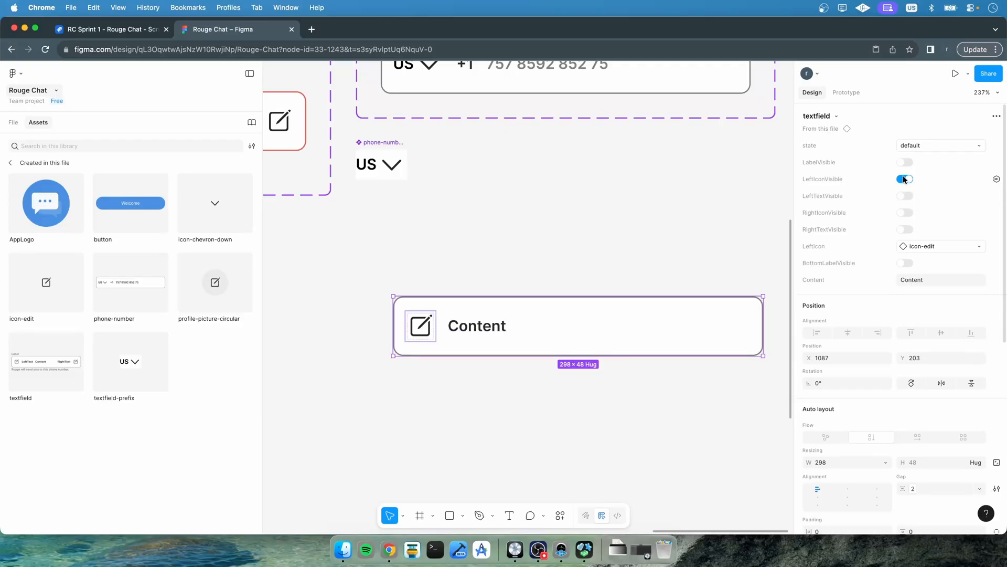
pyautogui.click(904, 179)
# Clear the textfield instance's content text
pyautogui.click(917, 264)
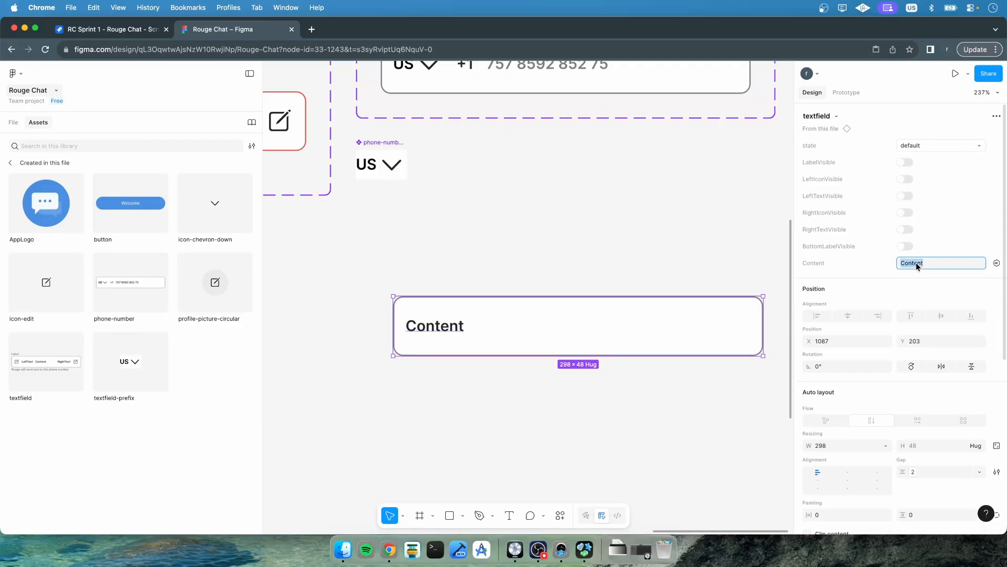
pyautogui.press('BackSpace')
pyautogui.press('Return')
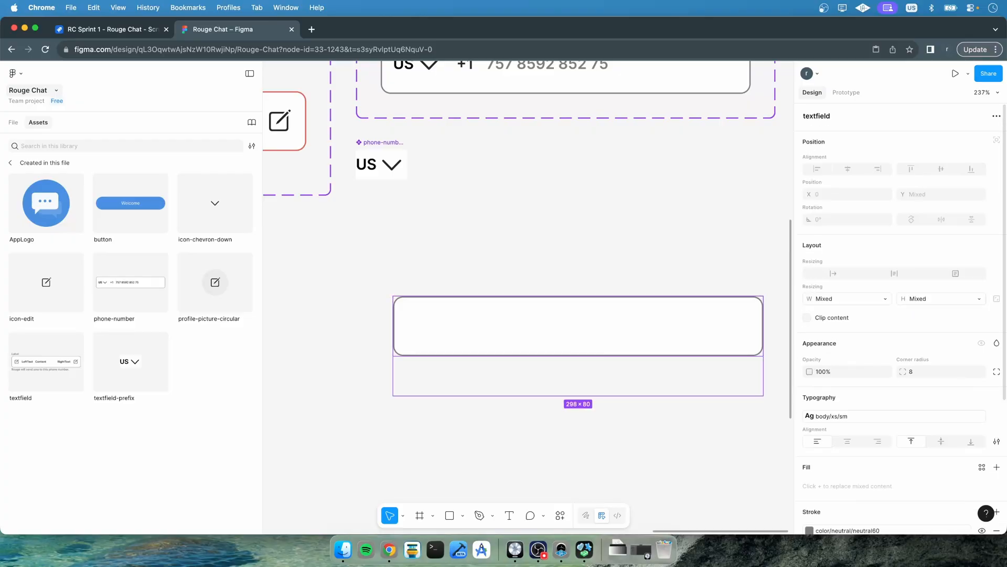
pyautogui.press('Escape')
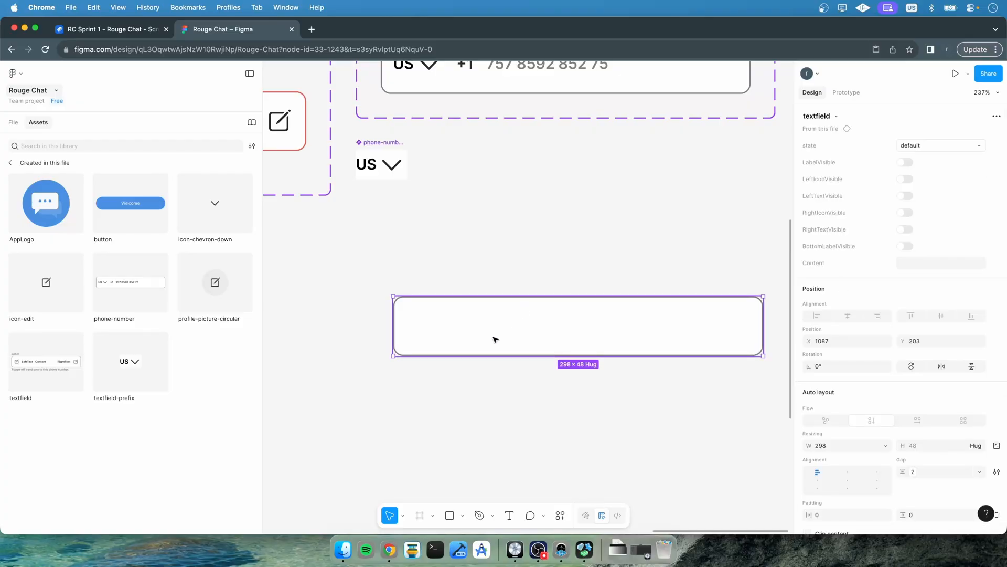
# Resize the textfield instance to 48 by 48 to make a square OTP box
pyautogui.click(488, 398)
pyautogui.click(495, 328)
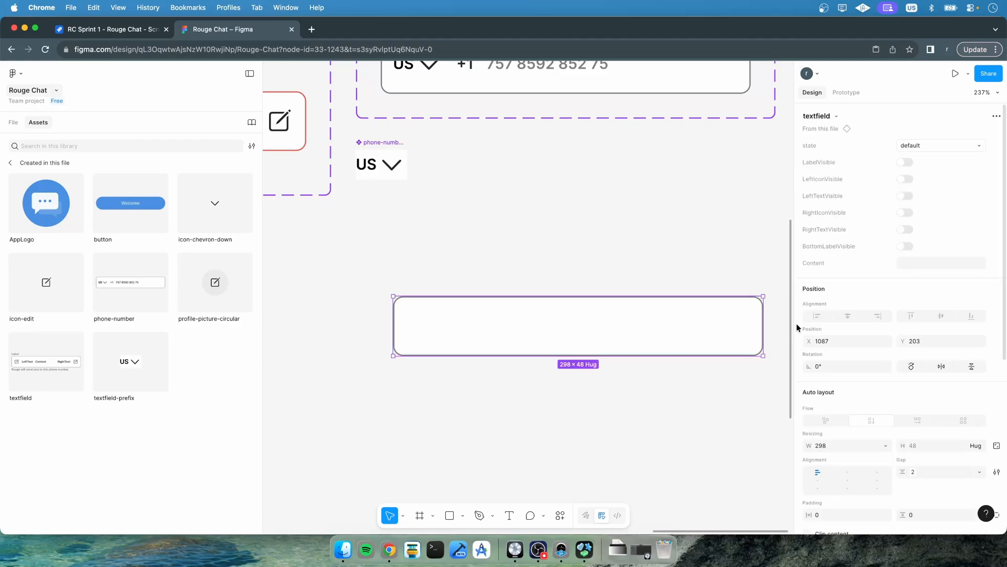
pyautogui.moveTo(765, 327); pyautogui.dragTo(474, 332)
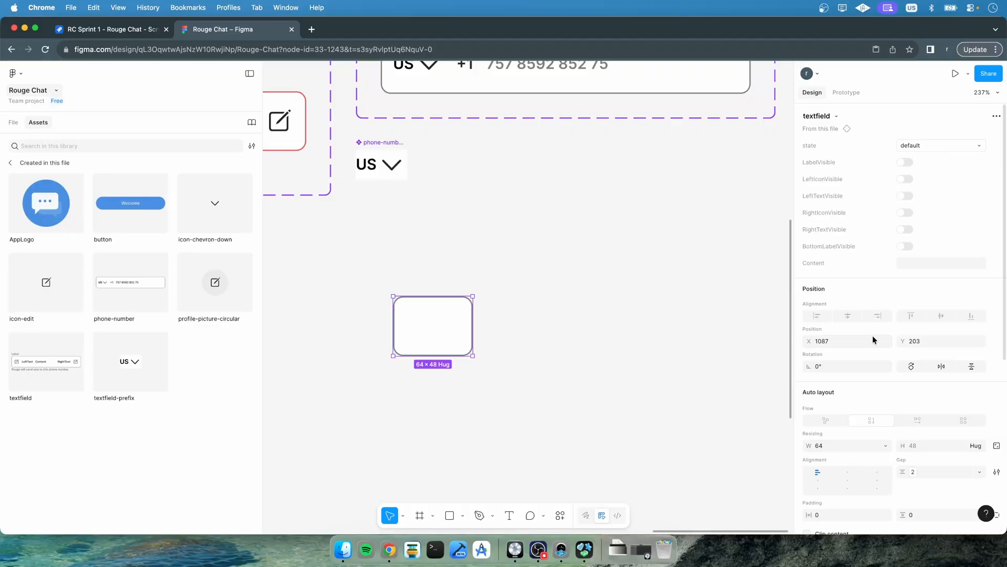
pyautogui.scroll(-3, 874, 338)
pyautogui.click(829, 287)
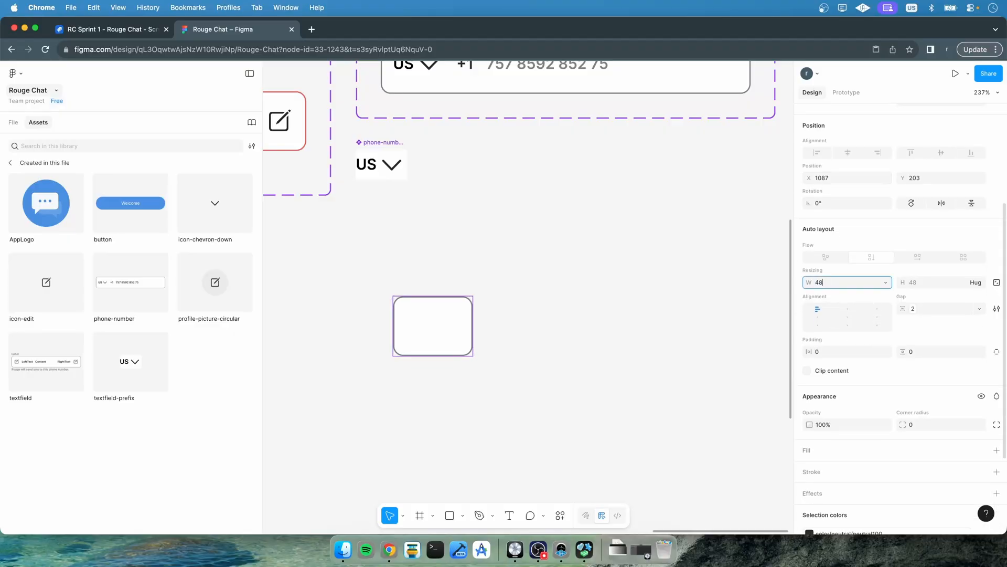
pyautogui.write('48')
pyautogui.press('Return')
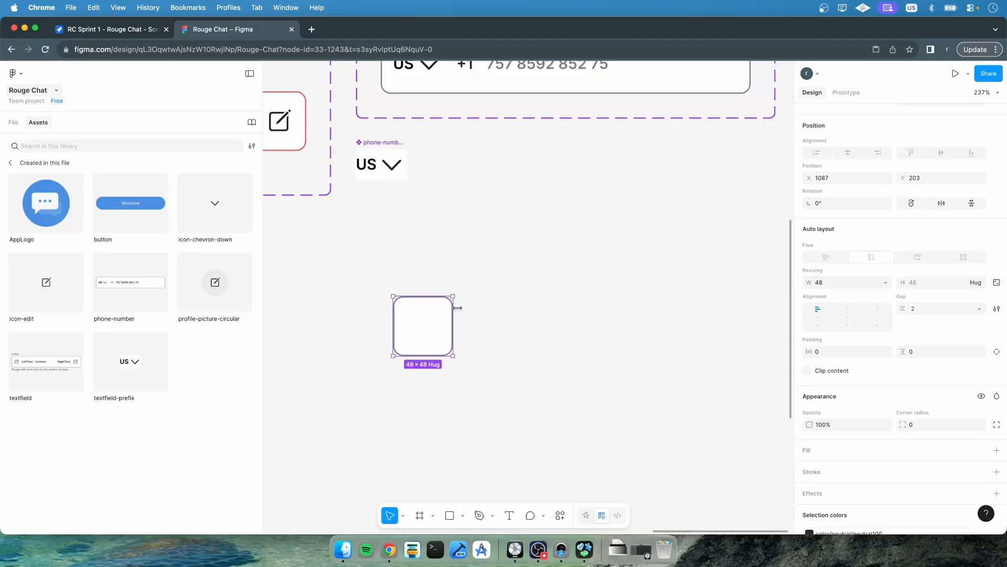
pyautogui.click(483, 298)
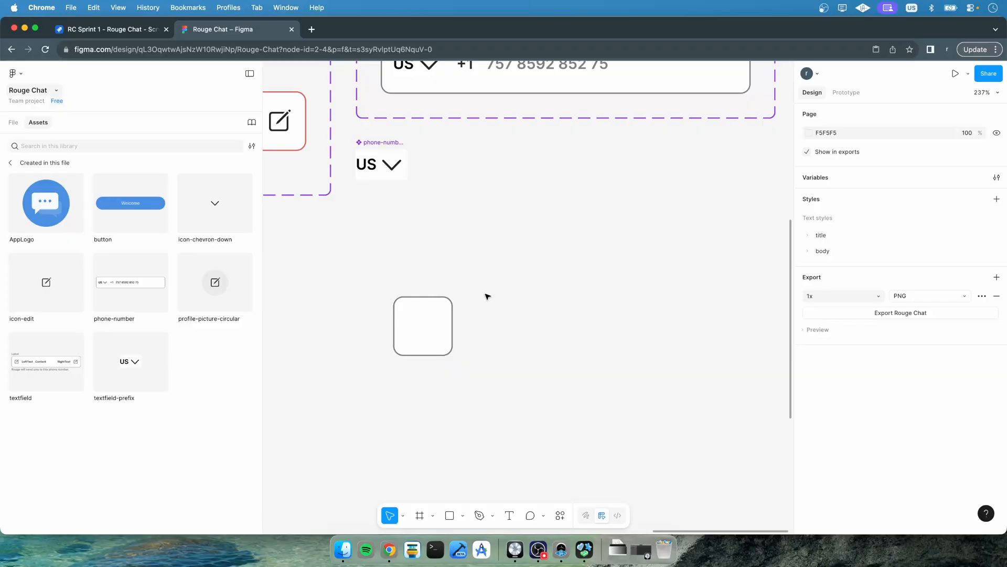
# Duplicate the square textfield and place the copy to the right of the original
pyautogui.click(10, 124)
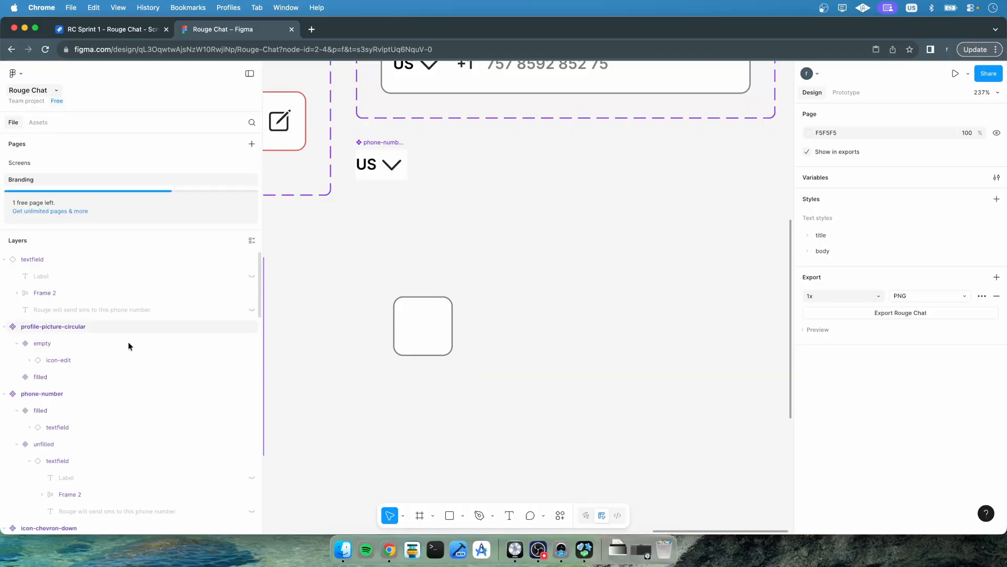
pyautogui.scroll(-15, 107, 325)
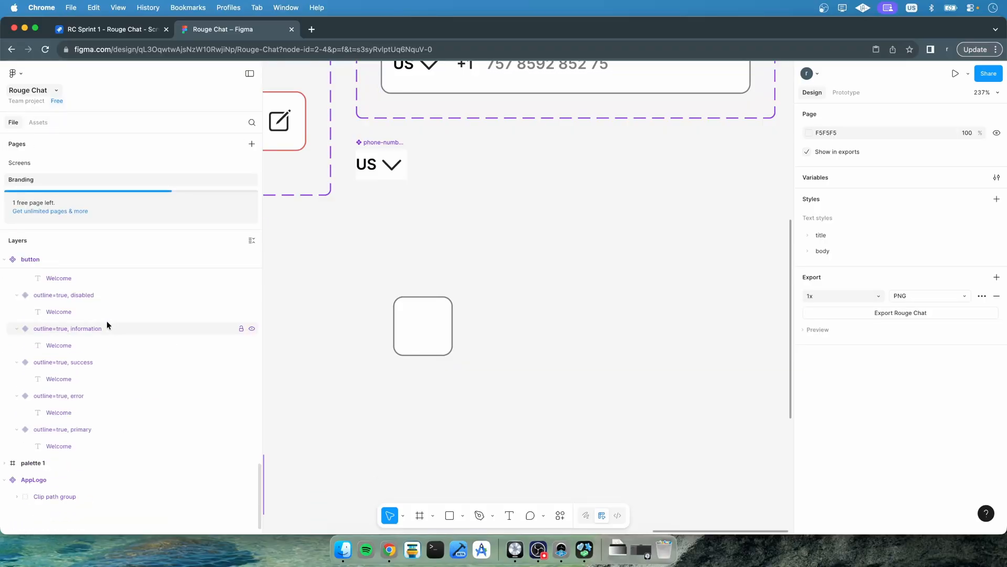
pyautogui.click(430, 318)
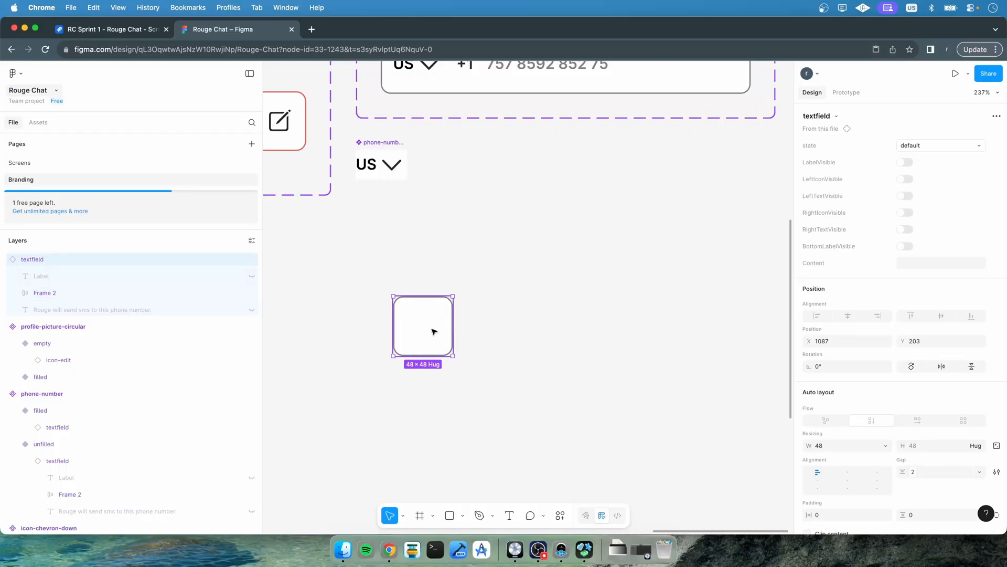
pyautogui.press('super+d')
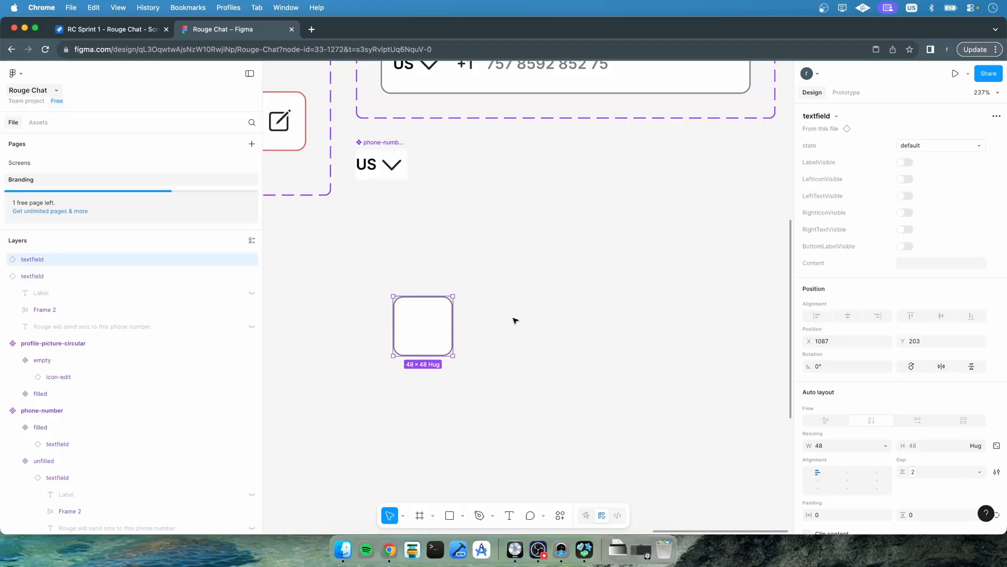
pyautogui.moveTo(400, 333); pyautogui.dragTo(507, 323)
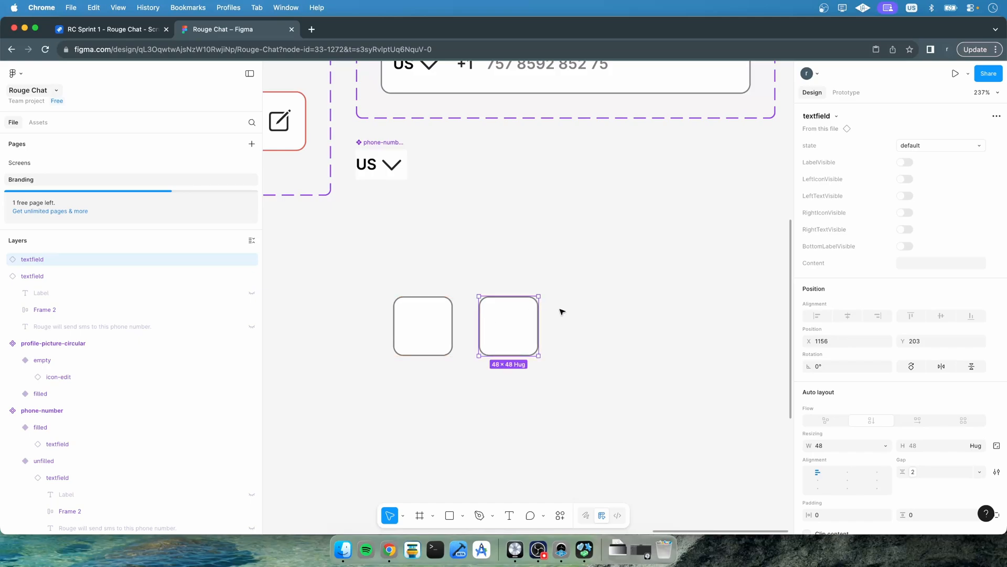
# Wrap both square textfields in a frame and give it horizontal auto layout
pyautogui.keyDown('shift'); pyautogui.click(76, 271); pyautogui.keyUp('shift')
pyautogui.rightClick(58, 277)
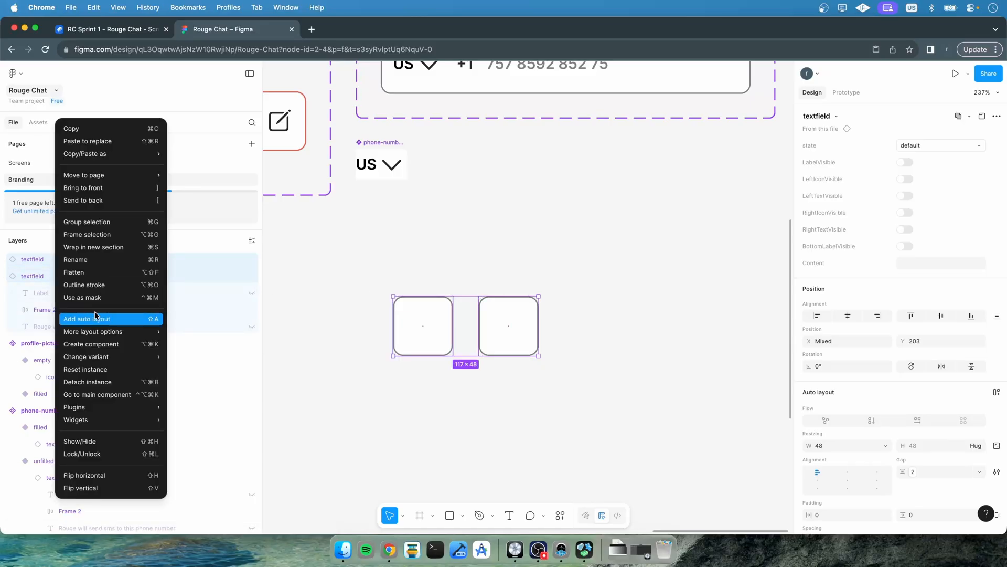
pyautogui.click(91, 235)
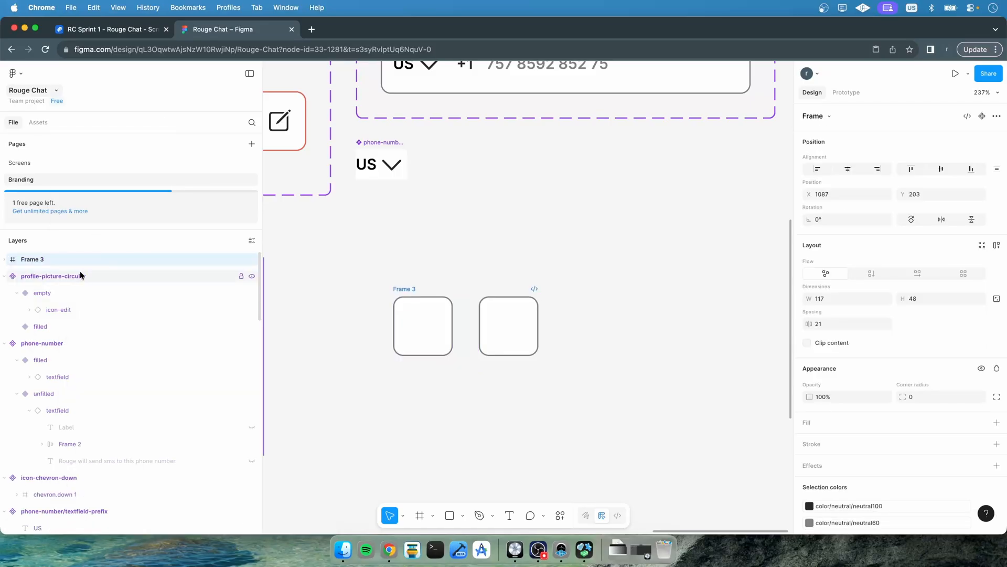
pyautogui.click(910, 274)
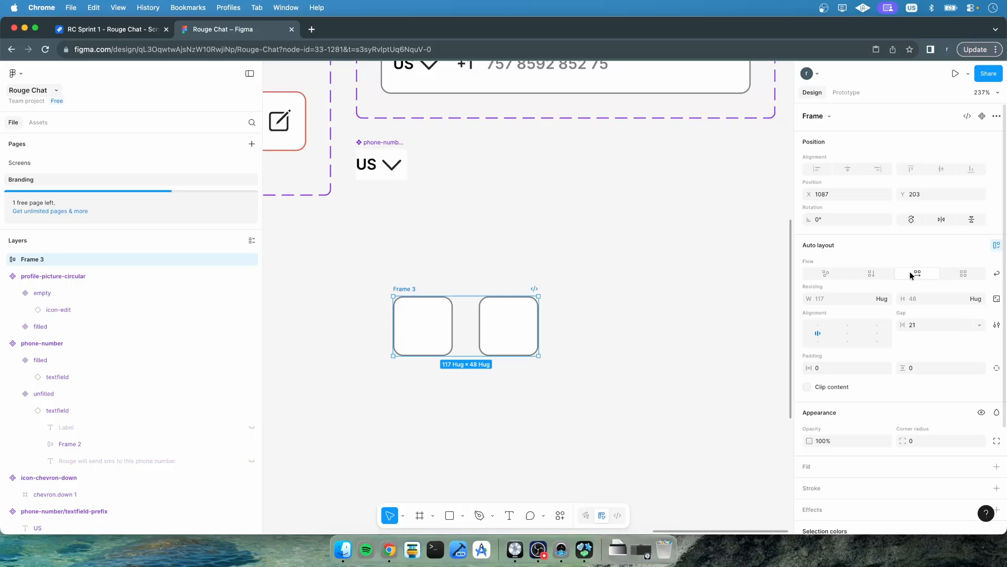
# Rename the new frame as textfield/otp
pyautogui.click(5, 259)
pyautogui.doubleClick(29, 259)
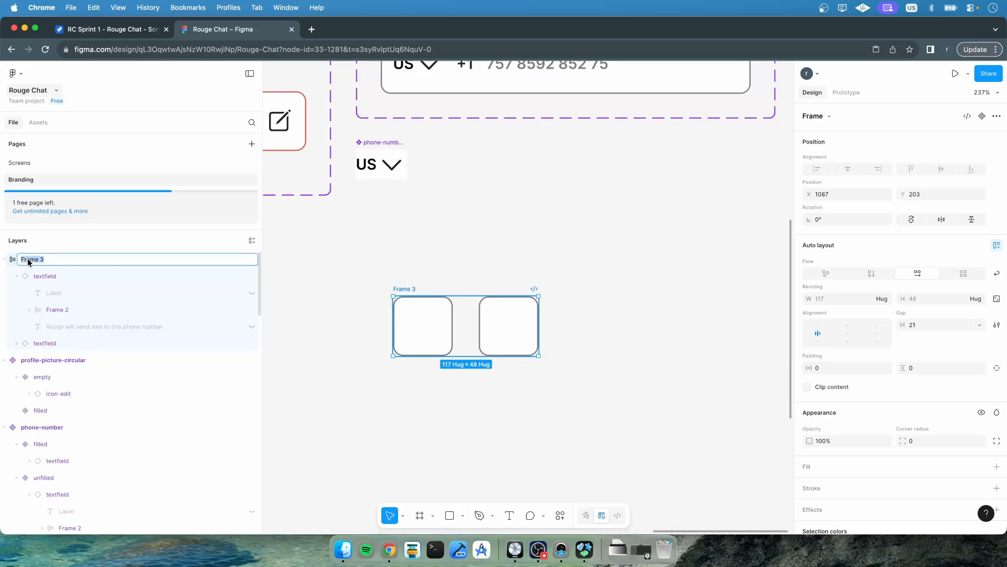
pyautogui.write('ot')
pyautogui.press('super+a')
pyautogui.write('textfield/otp')
pyautogui.press('Return')
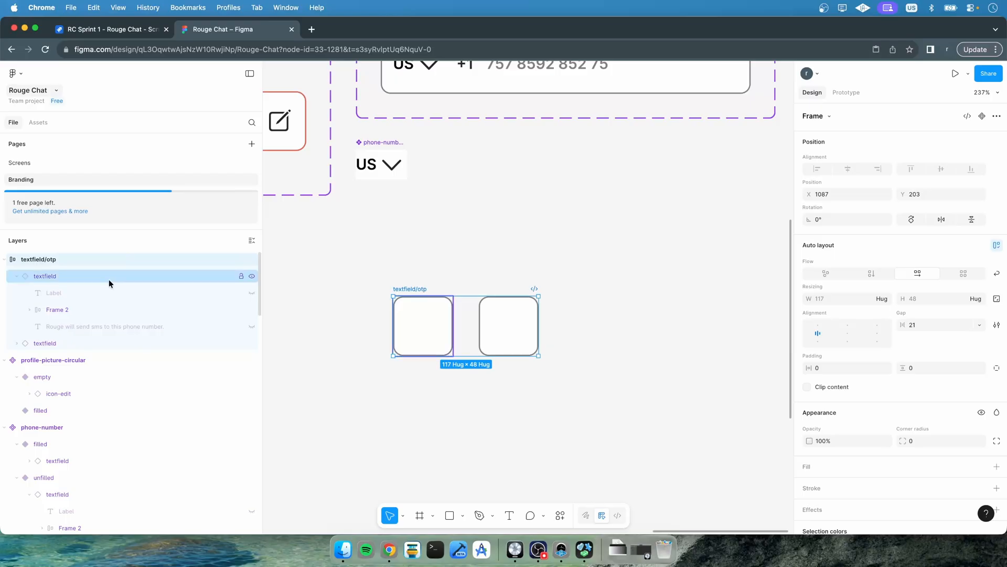
# Rename the frame as otp-input
pyautogui.doubleClick(59, 258)
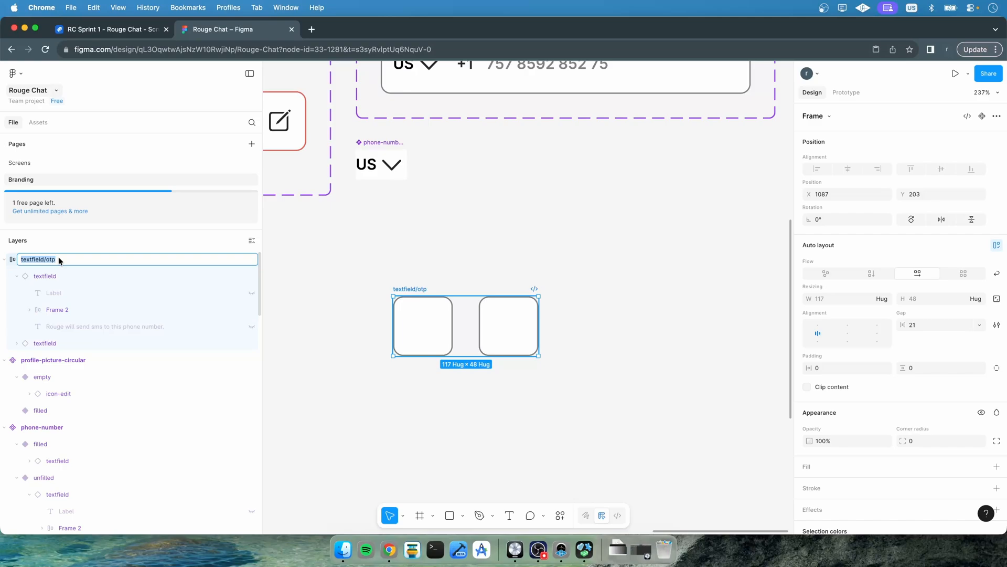
pyautogui.write('otp-input')
pyautogui.press('Return')
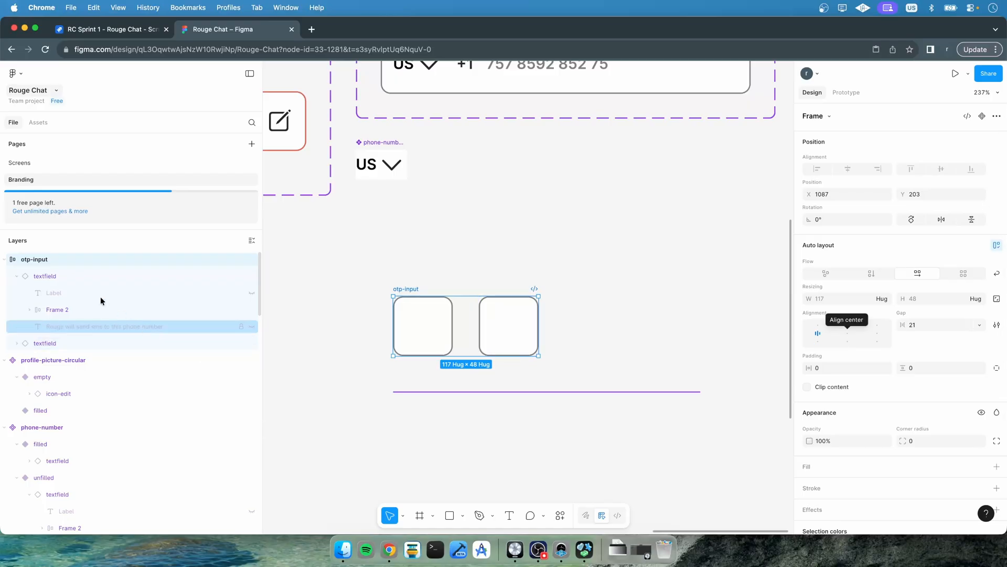
# Duplicate a textfield inside otp-input until the frame holds six OTP boxes
pyautogui.click(17, 278)
pyautogui.click(43, 293)
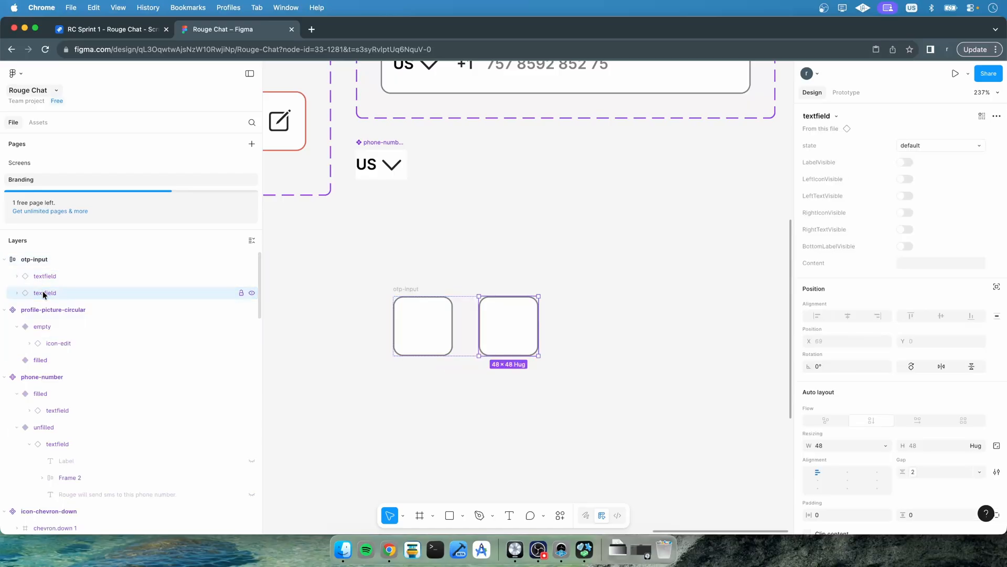
pyautogui.press('super+d')
pyautogui.press('super+d')
pyautogui.press('super+d')
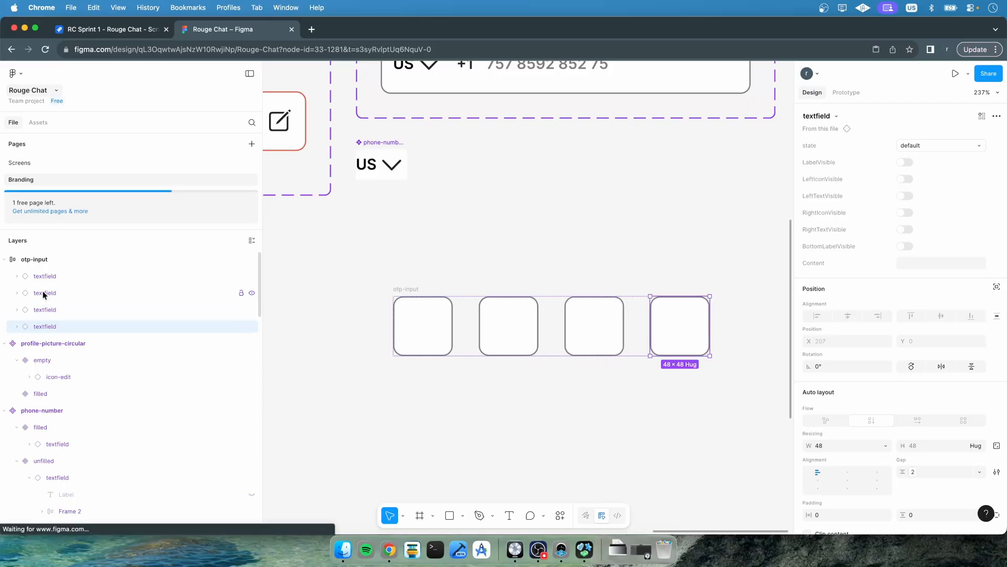
pyautogui.press('super+d')
pyautogui.scroll(-5, 366, 373)
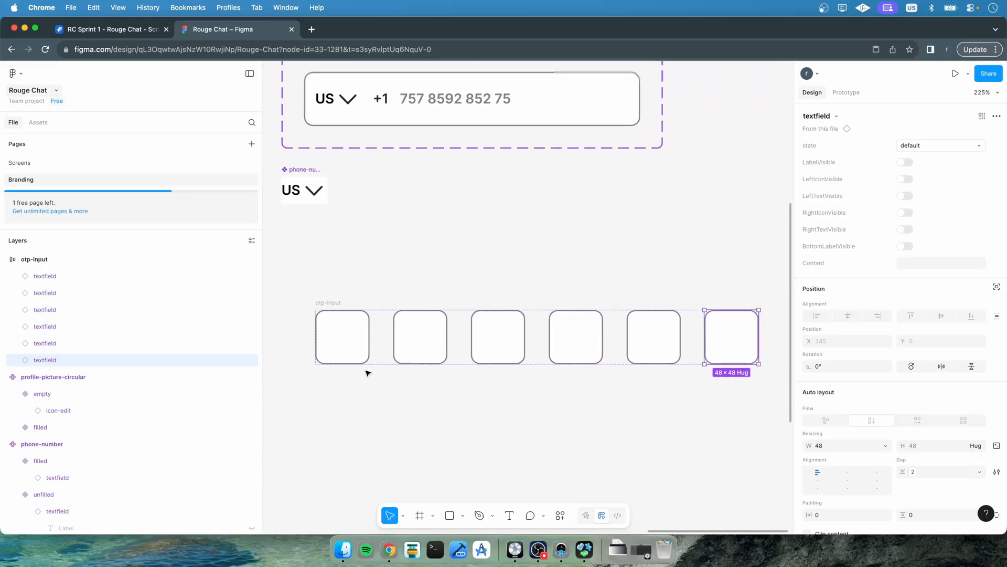
# Convert the otp-input frame into a component
pyautogui.click(40, 261)
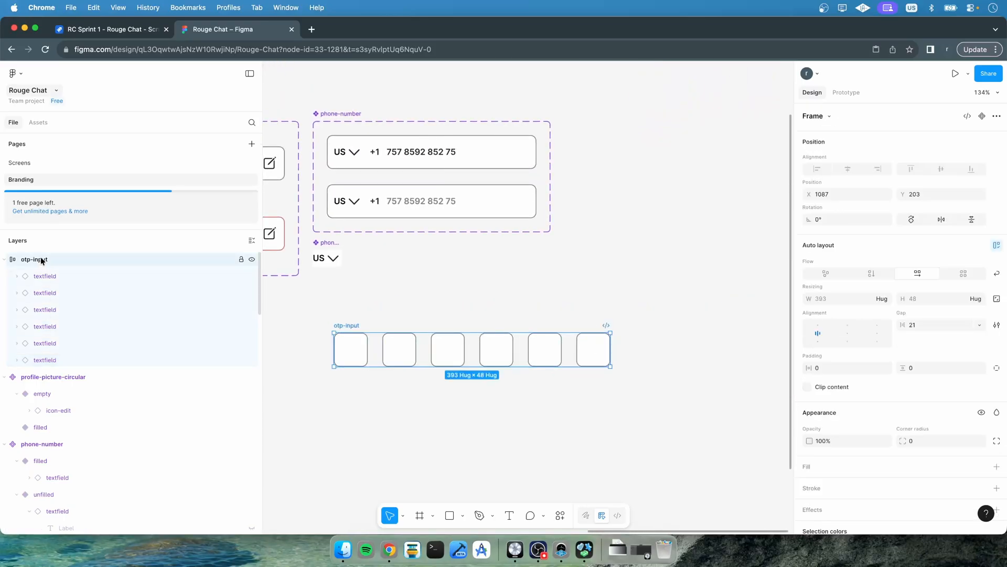
pyautogui.click(361, 352)
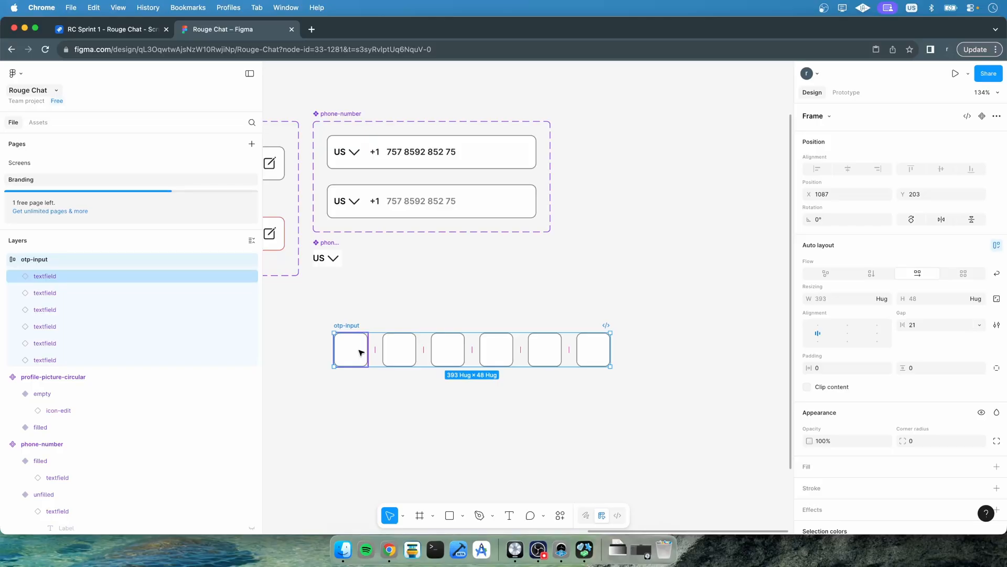
pyautogui.click(361, 353)
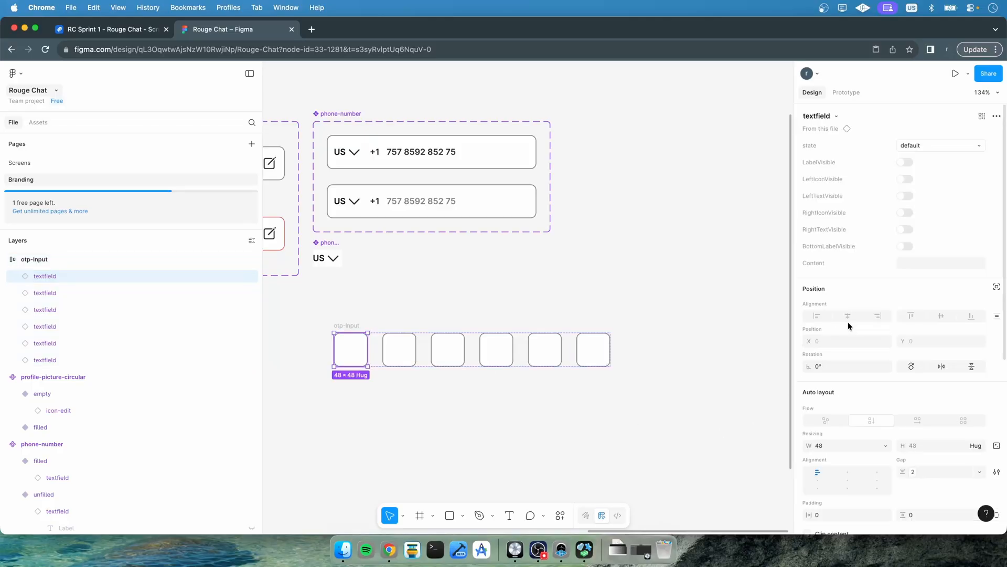
pyautogui.click(356, 395)
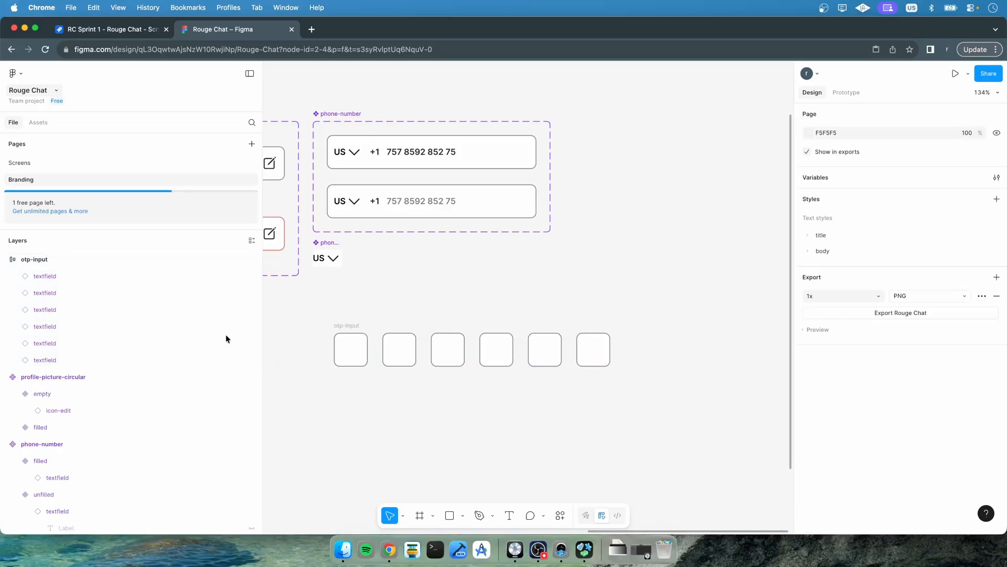
pyautogui.click(36, 259)
pyautogui.rightClick(36, 260)
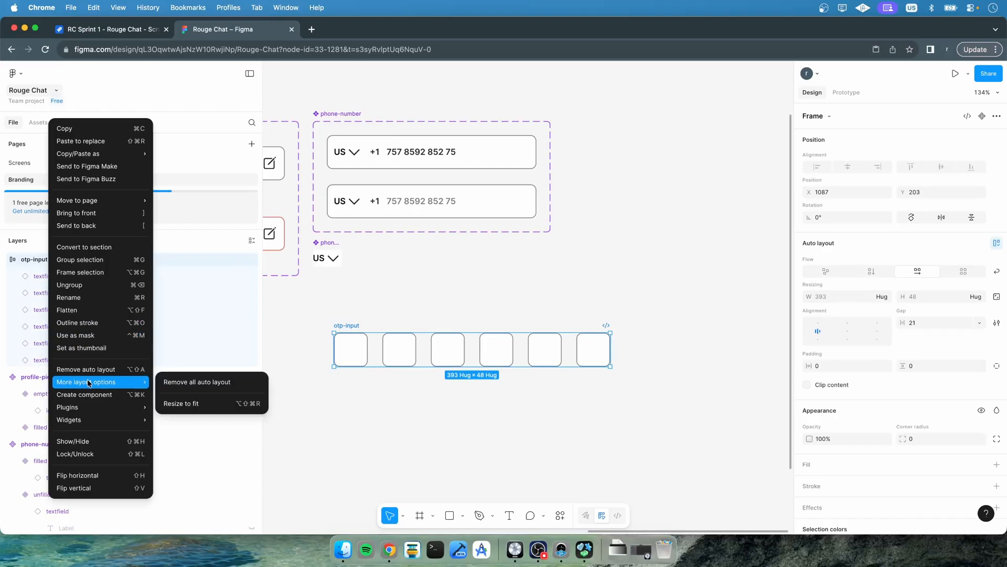
pyautogui.click(86, 394)
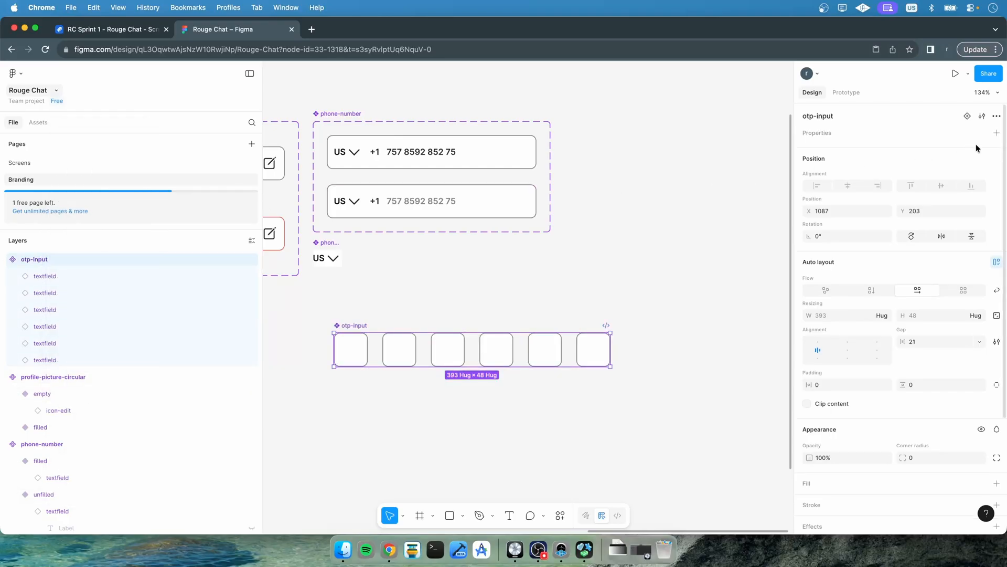
# Add a second variant to the otp-input component and rename its variant property to state
pyautogui.click(967, 115)
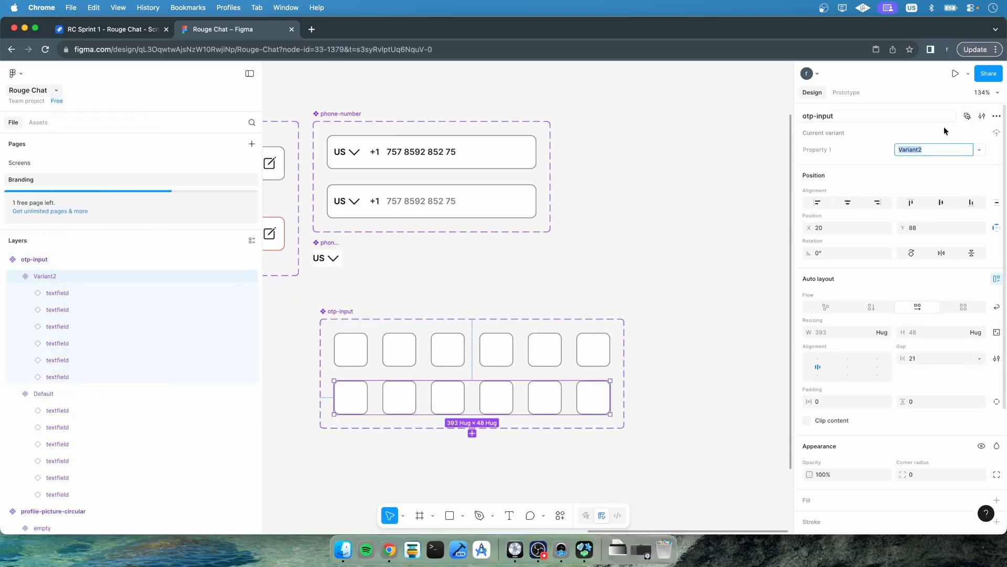
pyautogui.click(57, 262)
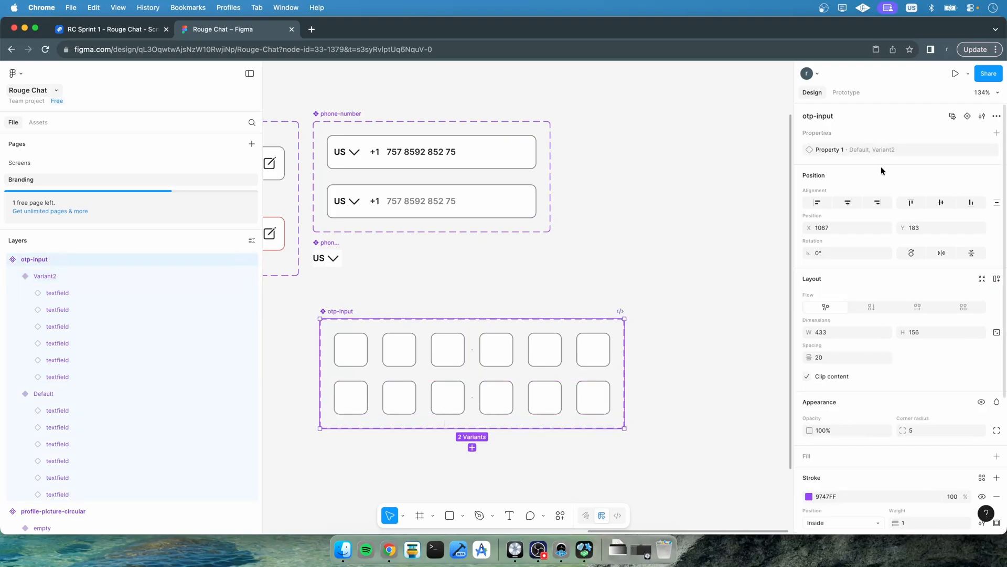
pyautogui.doubleClick(834, 147)
pyautogui.write('state')
pyautogui.press('Return')
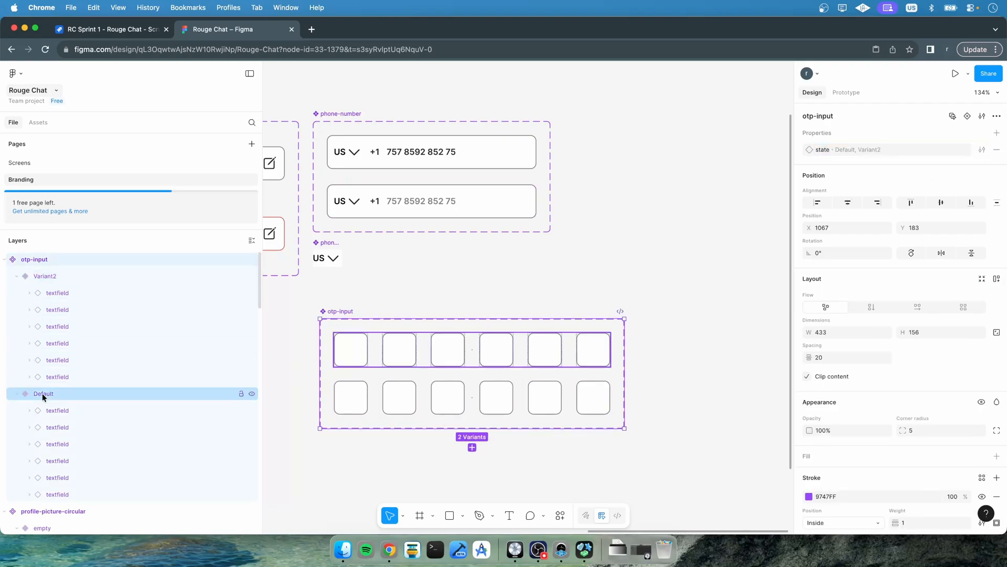
# Move the Default variant above the new one and set its state value to default
pyautogui.click(26, 391)
pyautogui.moveTo(27, 390); pyautogui.dragTo(28, 265)
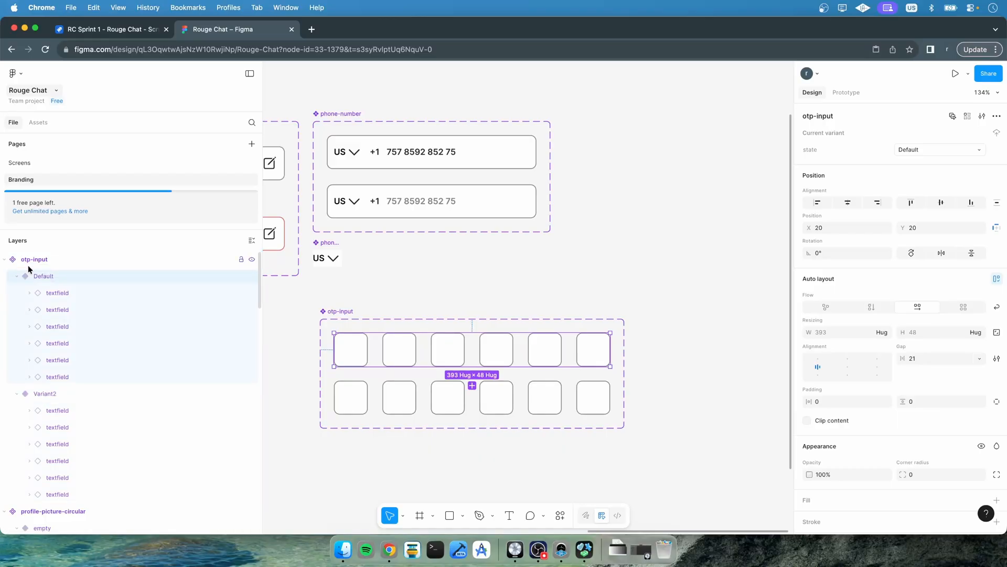
pyautogui.click(921, 150)
pyautogui.write('defaul')
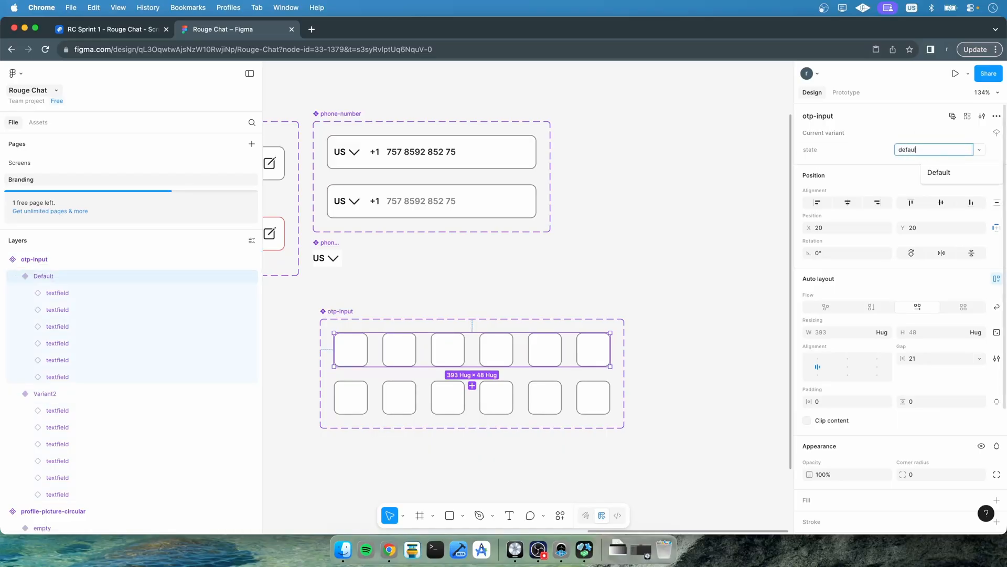
pyautogui.write('t')
pyautogui.press('Return')
# Set the second variant's state to half-filled and duplicate it to create a third variant
pyautogui.click(36, 394)
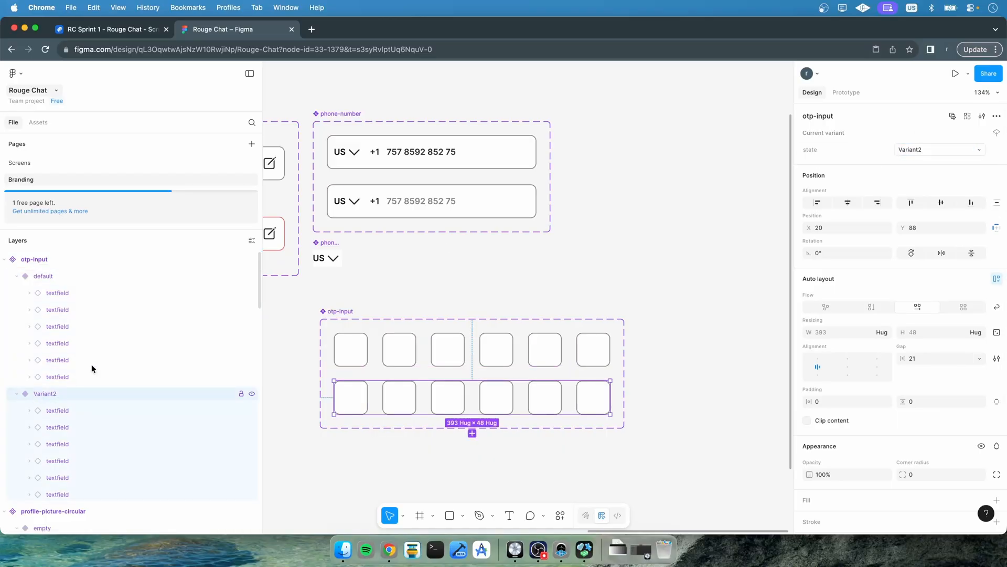
pyautogui.click(915, 149)
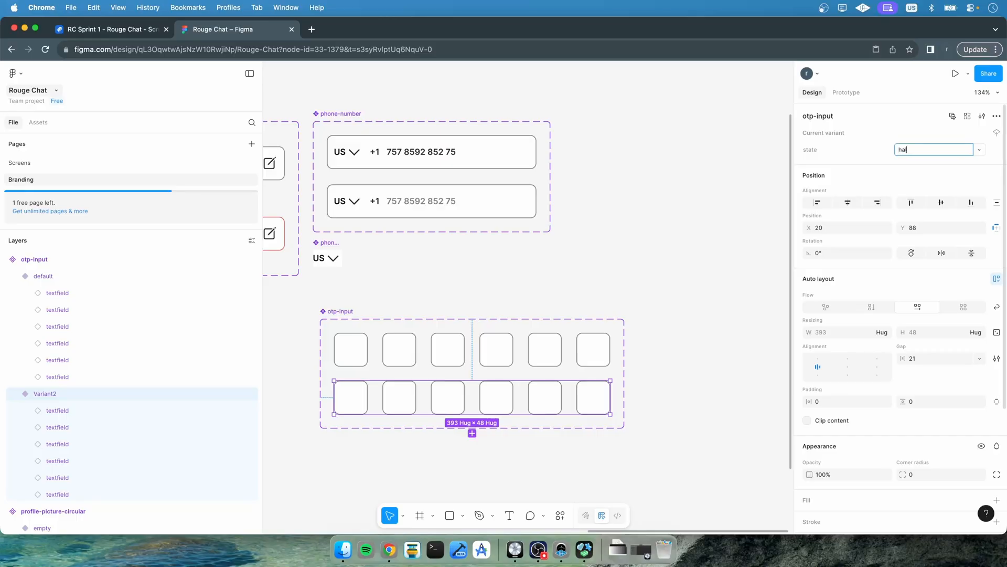
pyautogui.press('Return')
pyautogui.click(18, 277)
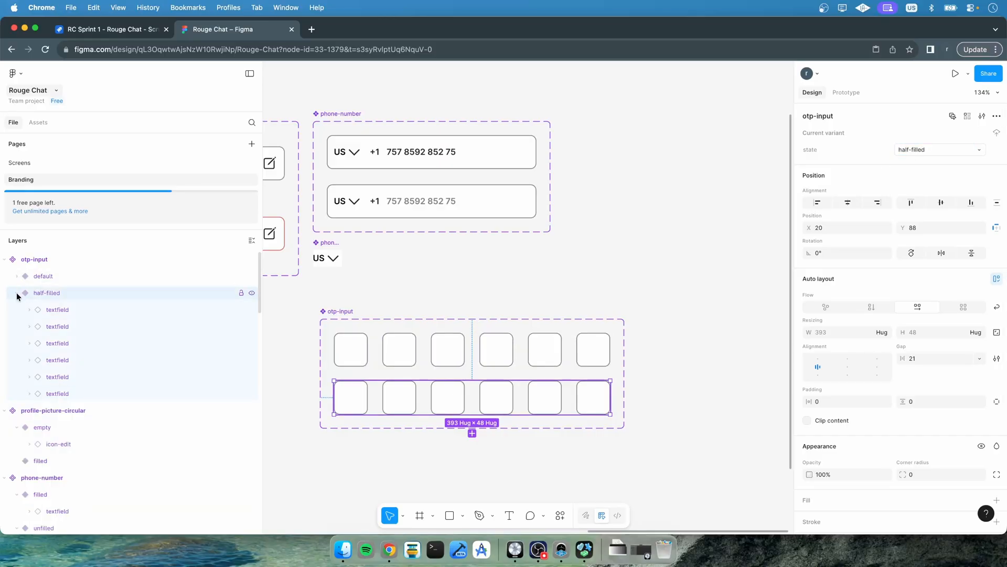
pyautogui.click(17, 293)
pyautogui.press('super+d')
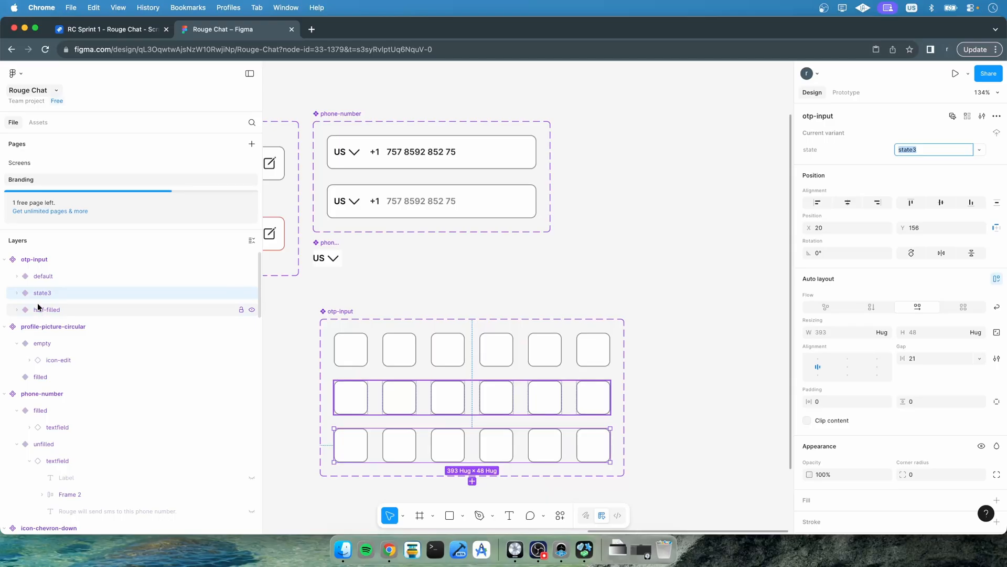
# Move the third variant below half-filled and set its state value to filled
pyautogui.moveTo(24, 292); pyautogui.dragTo(30, 314)
pyautogui.click(917, 150)
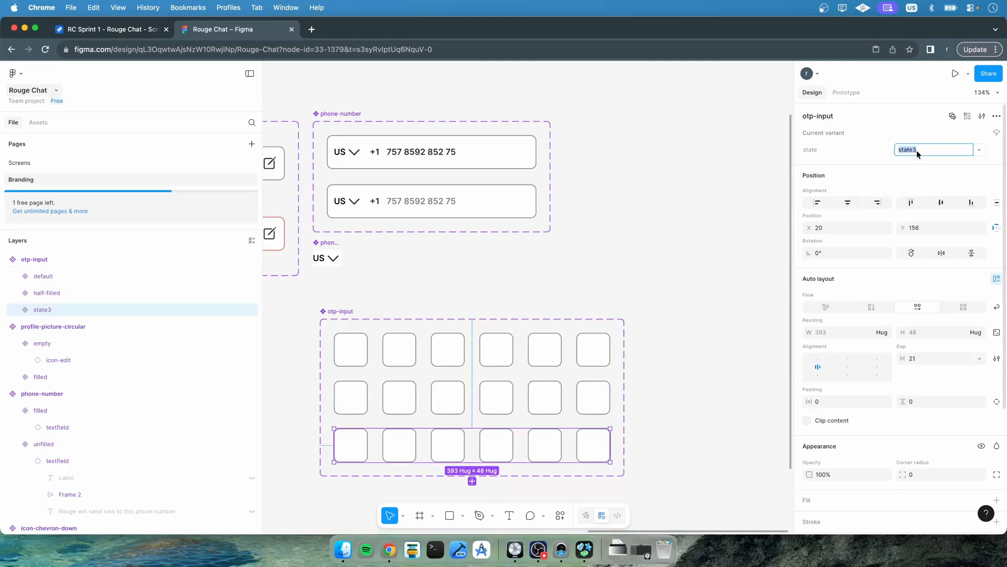
pyautogui.write('filled')
pyautogui.press('Return')
# Set the Content of the first two text fields in the half-filled variant to 4 and 3
pyautogui.click(16, 294)
pyautogui.click(30, 310)
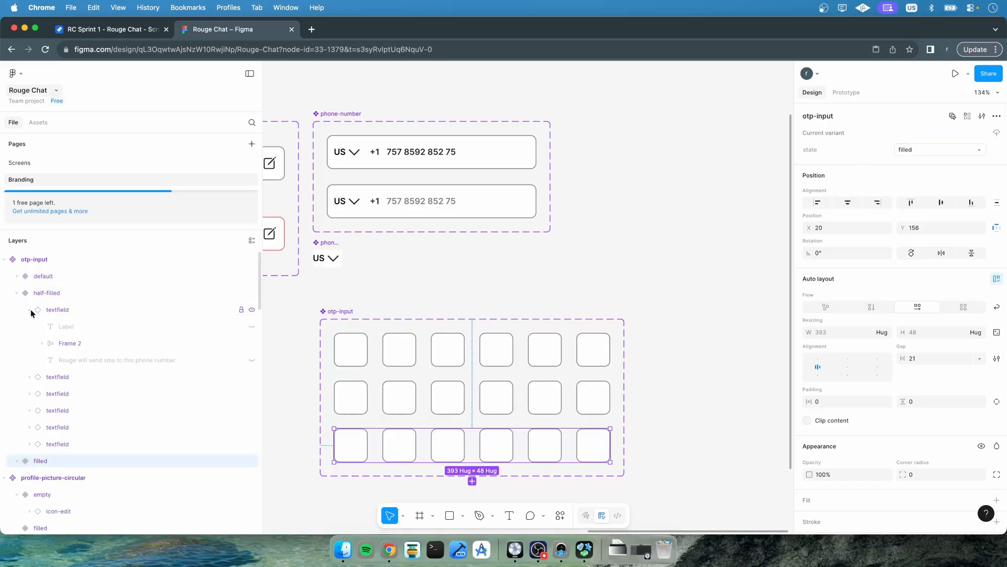
pyautogui.click(41, 309)
pyautogui.click(30, 309)
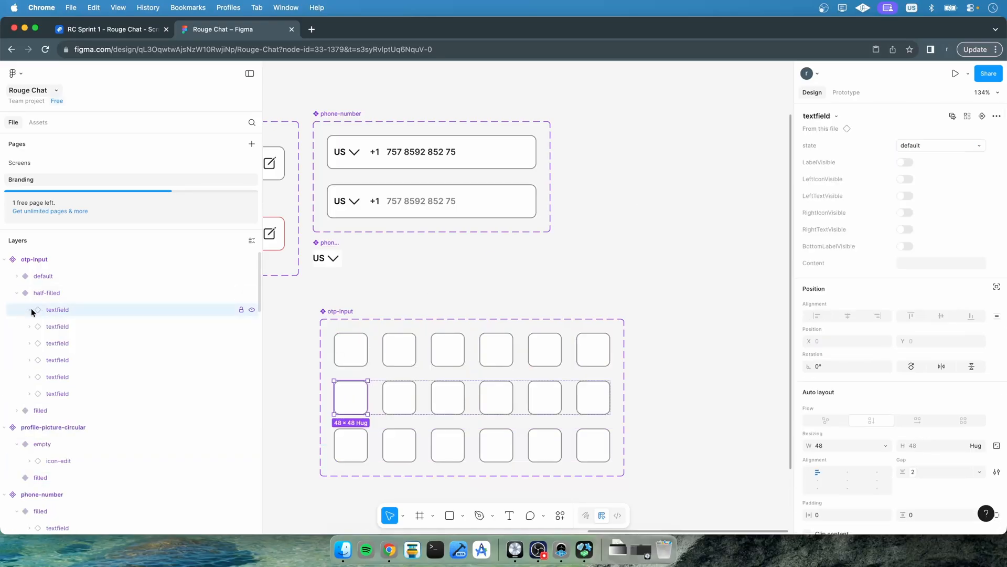
pyautogui.click(921, 264)
pyautogui.hotkey('ctrl', 'Up')
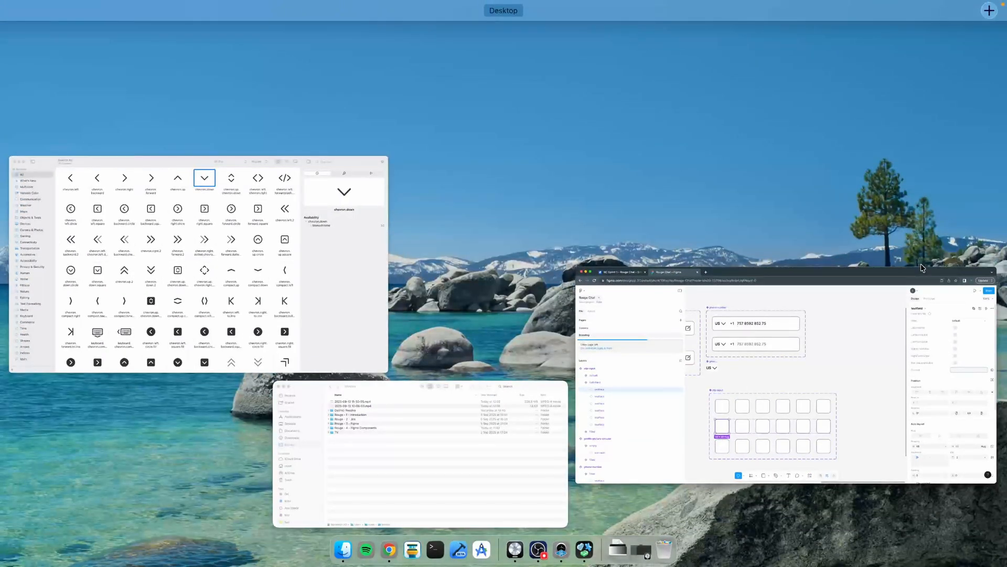
pyautogui.hotkey('ctrl', 'Up')
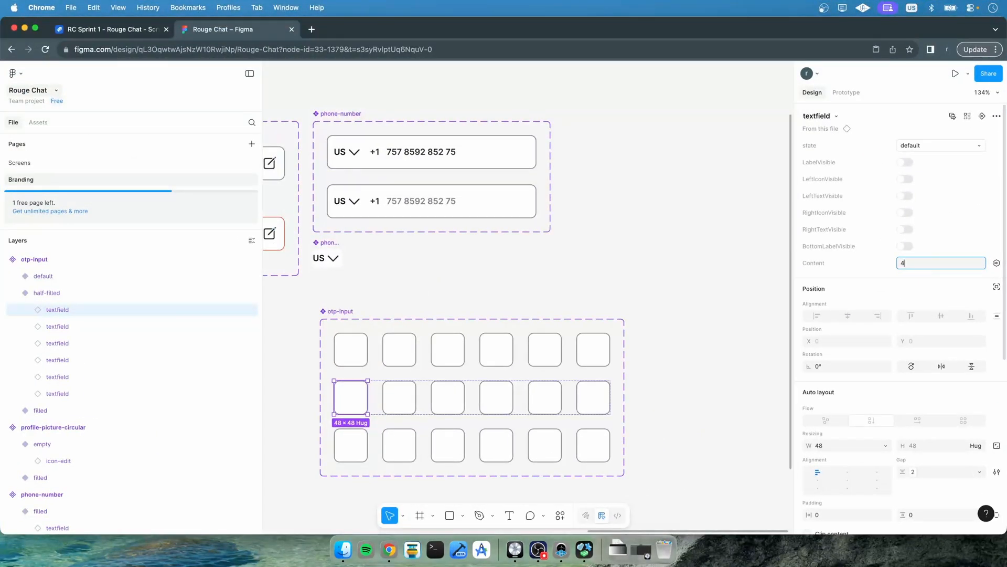
pyautogui.press('Return')
pyautogui.click(135, 325)
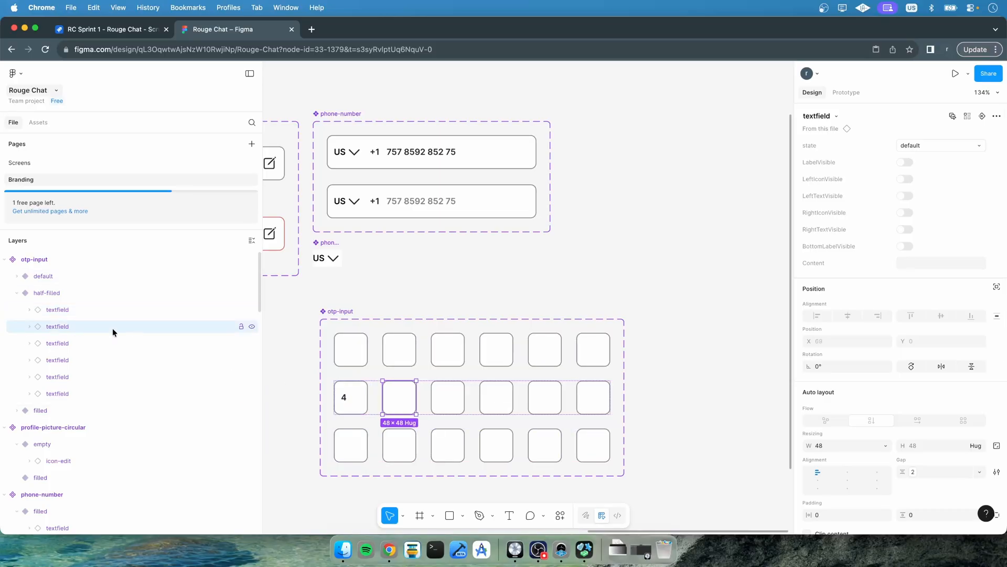
pyautogui.click(924, 259)
pyautogui.write('3')
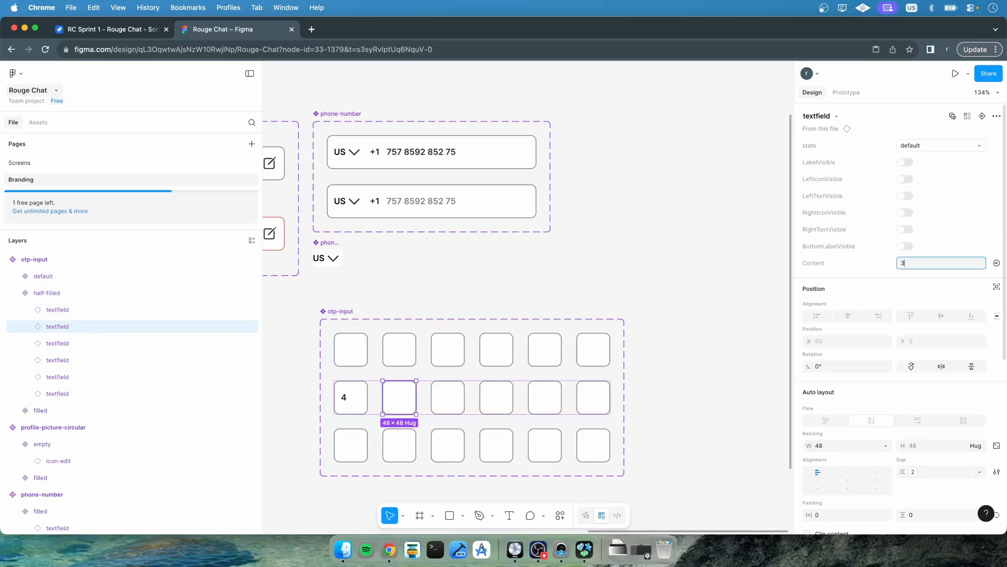
pyautogui.click(92, 343)
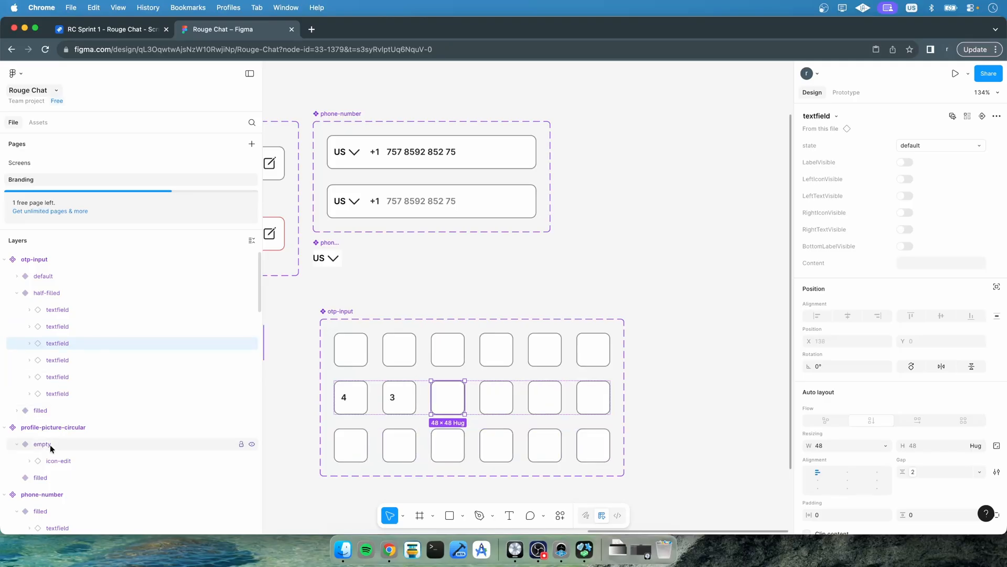
# Set the Content of the first three text fields in the filled variant to 4, 3 and 5
pyautogui.click(18, 410)
pyautogui.scroll(-1, 18, 413)
pyautogui.click(61, 376)
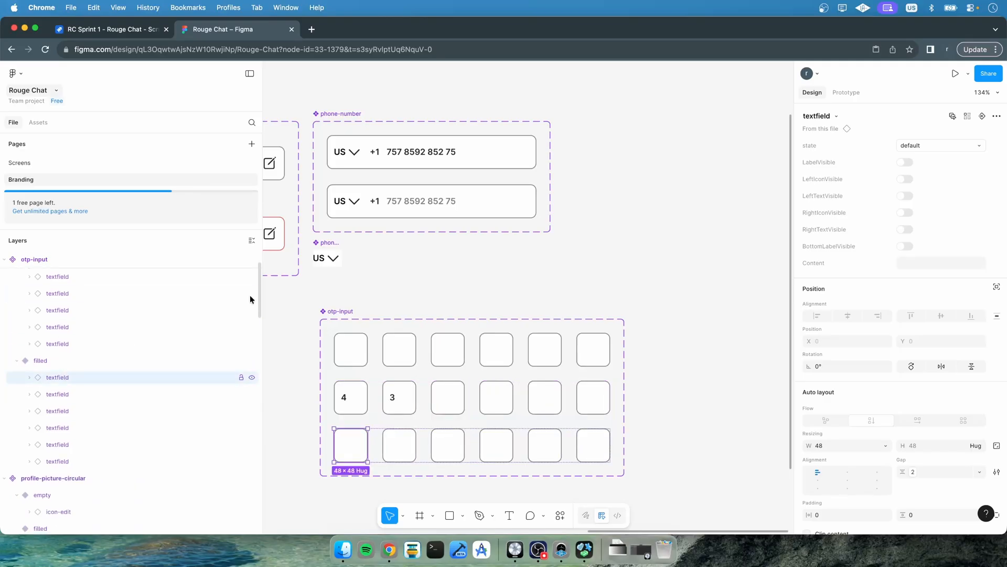
pyautogui.click(942, 262)
pyautogui.write('4')
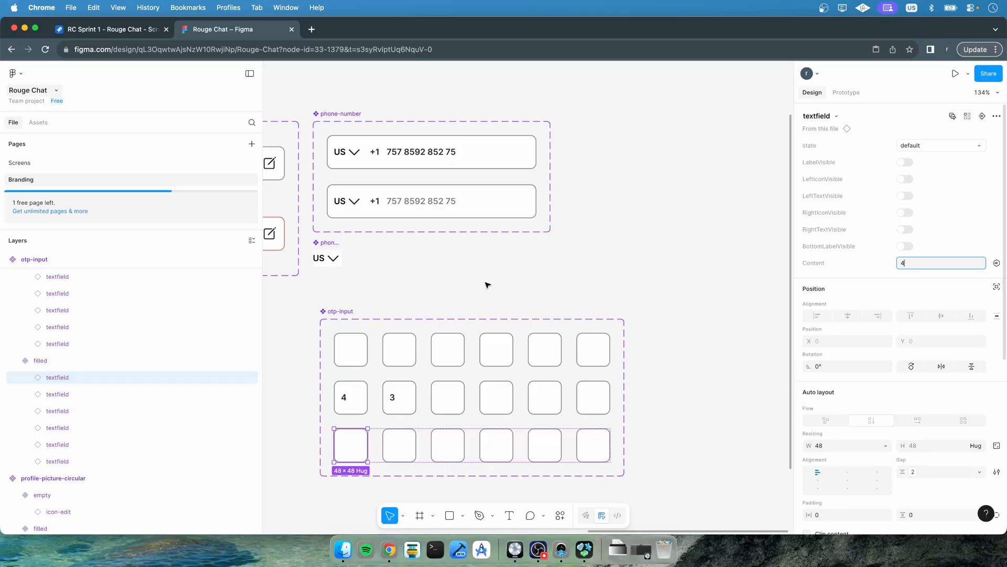
pyautogui.click(51, 394)
pyautogui.click(922, 263)
pyautogui.write('3')
pyautogui.click(79, 410)
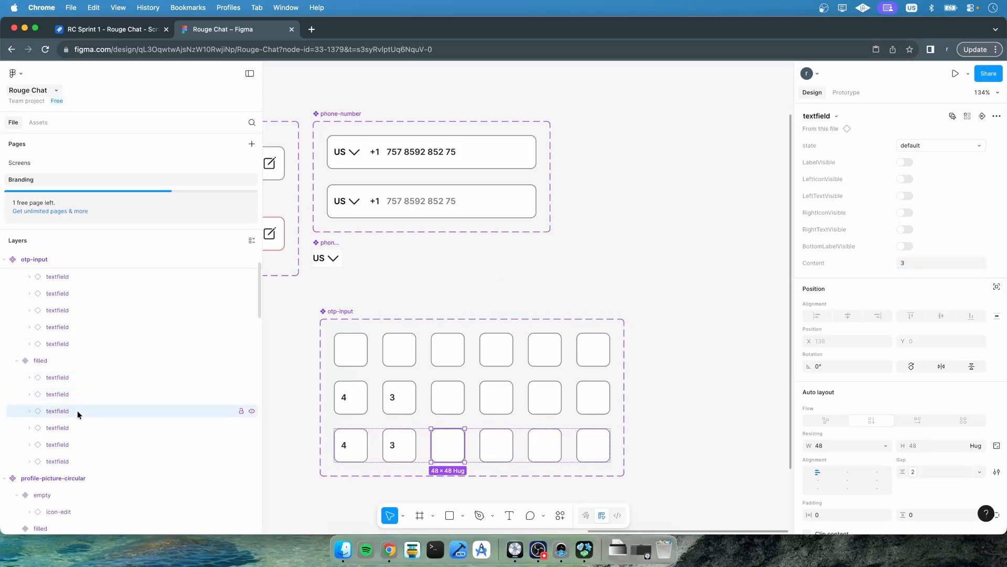
pyautogui.click(902, 263)
pyautogui.write('5')
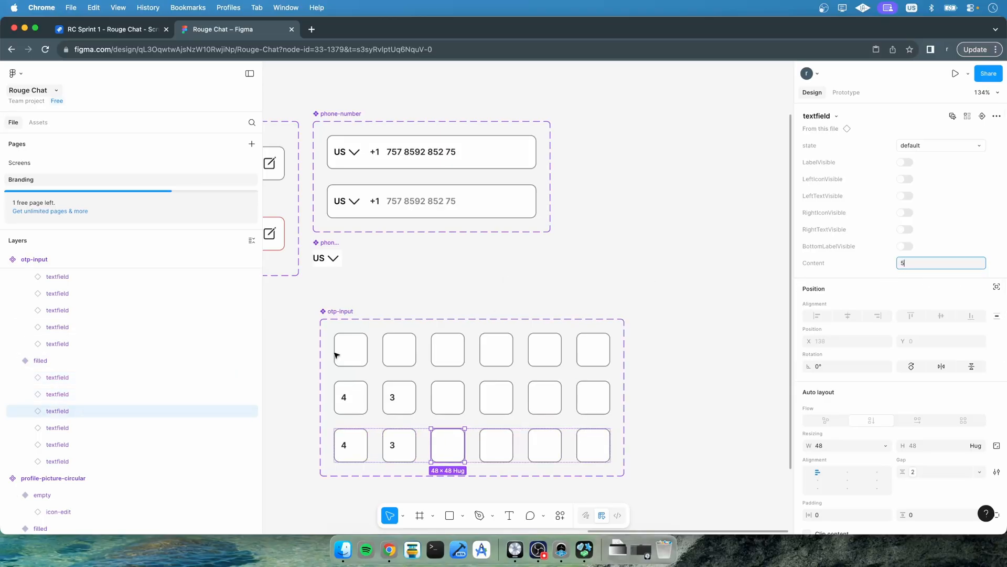
# Set the Content of the remaining three filled-variant text fields to 9, 2 and 1
pyautogui.click(53, 428)
pyautogui.click(924, 264)
pyautogui.write('9')
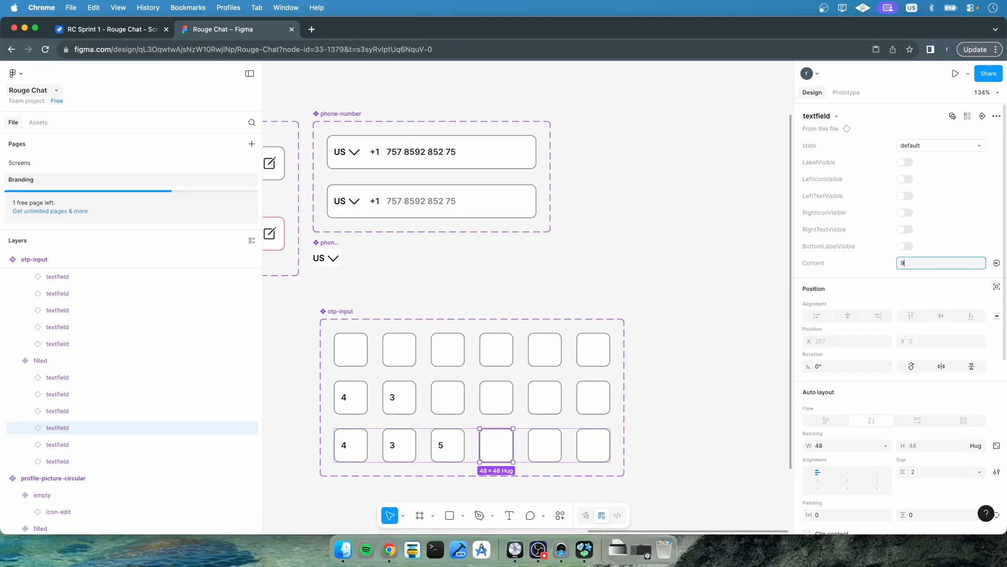
pyautogui.click(79, 444)
pyautogui.click(971, 263)
pyautogui.write('2')
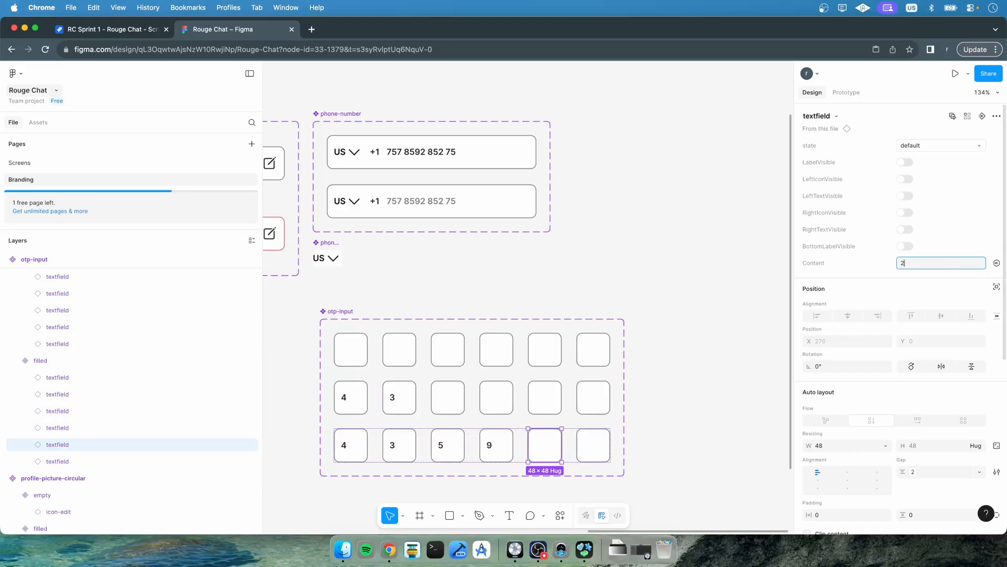
pyautogui.click(79, 461)
pyautogui.click(915, 263)
pyautogui.write('1')
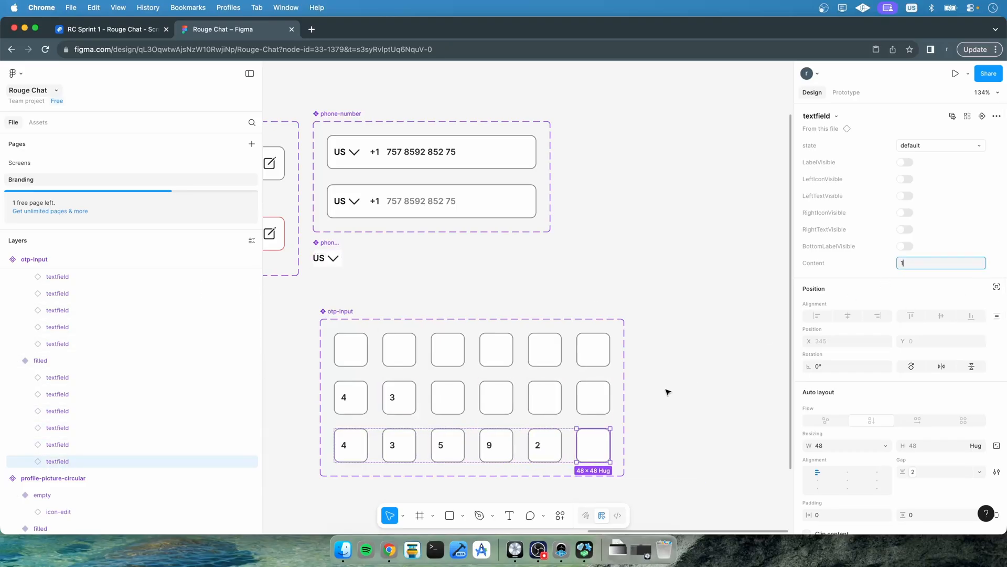
pyautogui.click(666, 392)
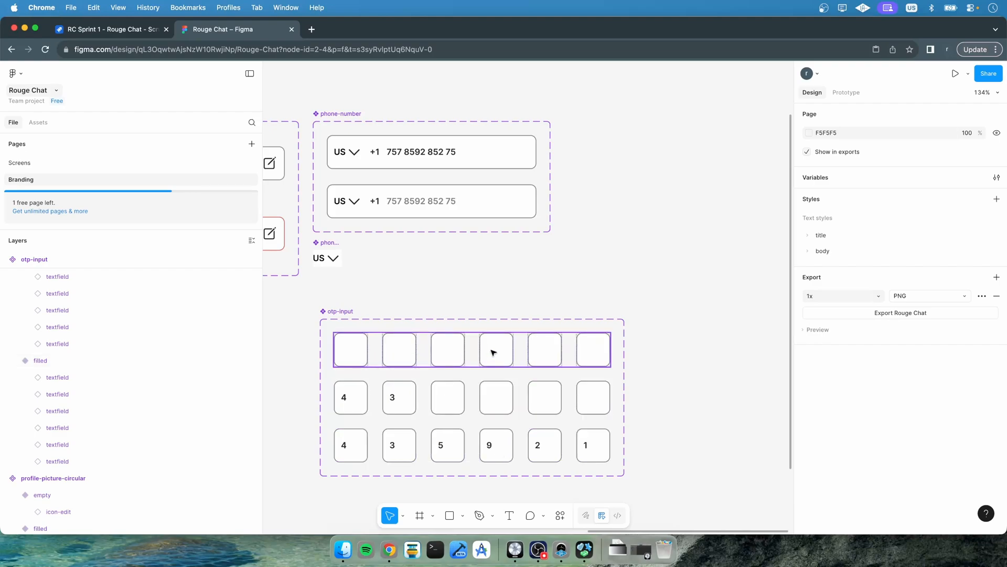
# Apply the body/lg/sm text style to the Content text of the half-filled variant's first field
pyautogui.scroll(3, 61, 328)
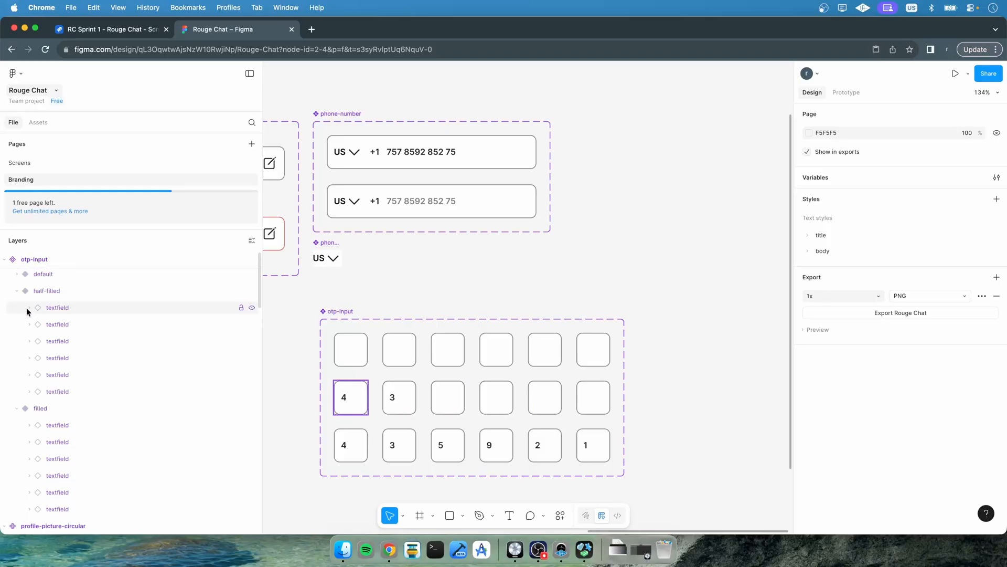
pyautogui.click(29, 307)
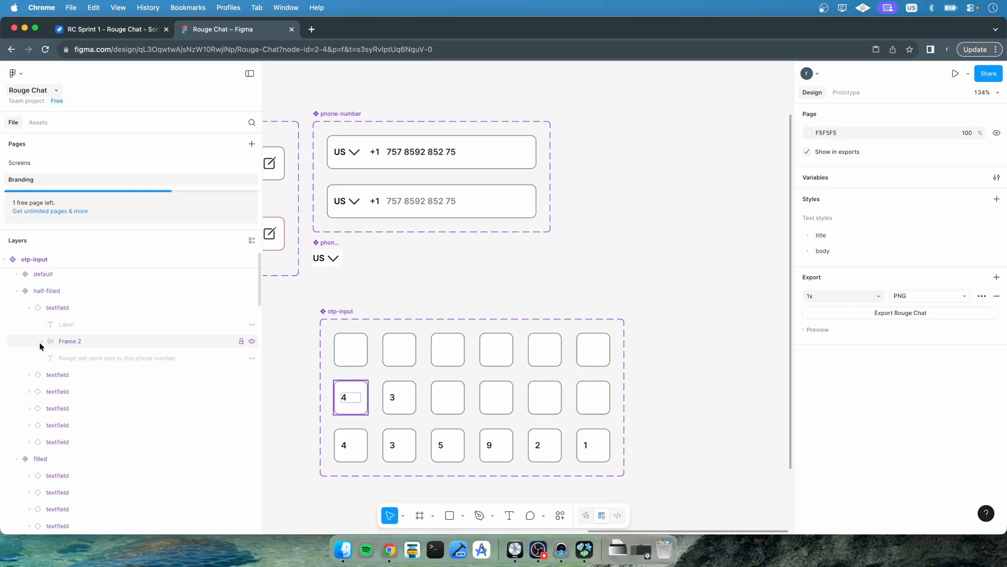
pyautogui.click(39, 342)
pyautogui.click(87, 392)
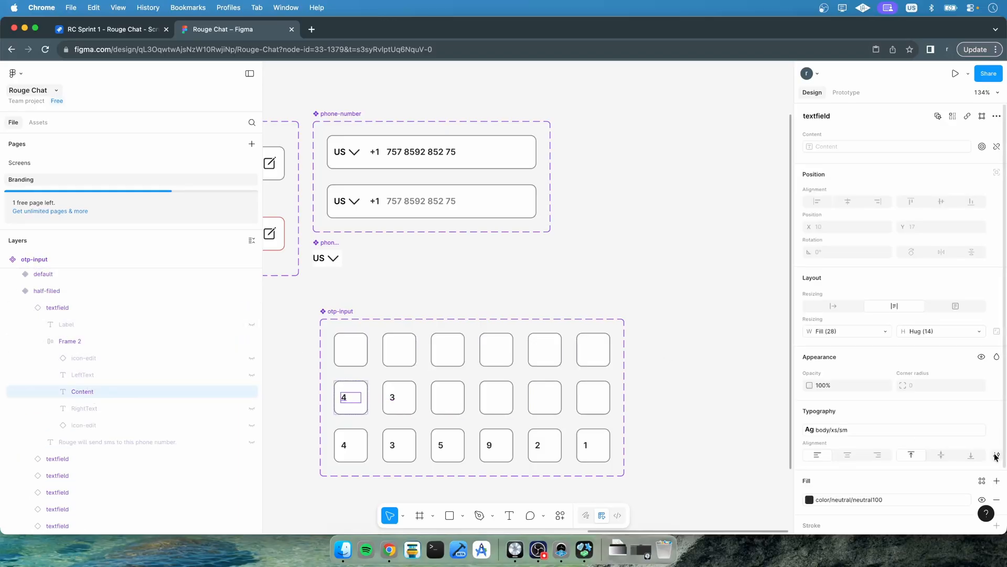
pyautogui.click(964, 429)
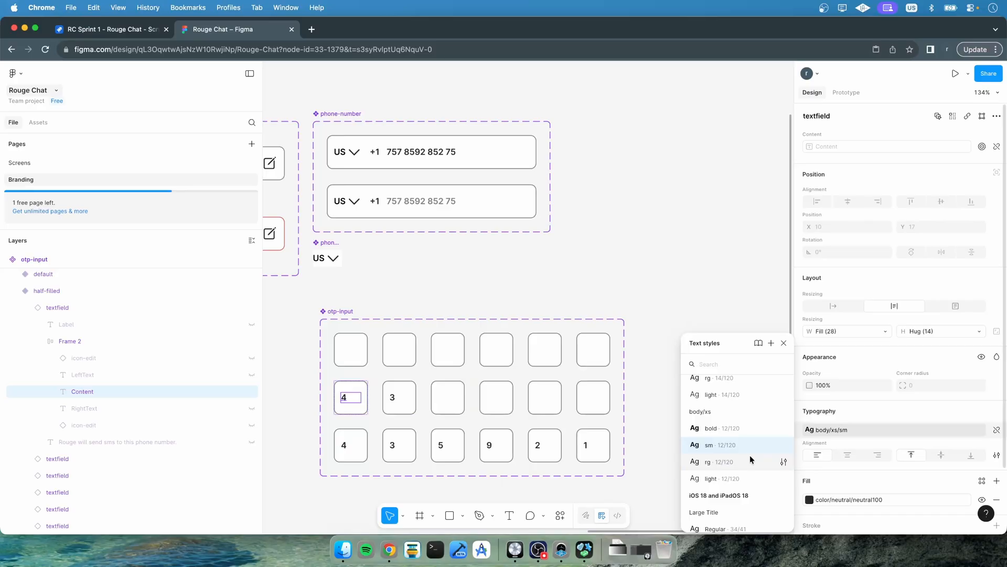
pyautogui.scroll(2, 750, 456)
pyautogui.scroll(5, 750, 457)
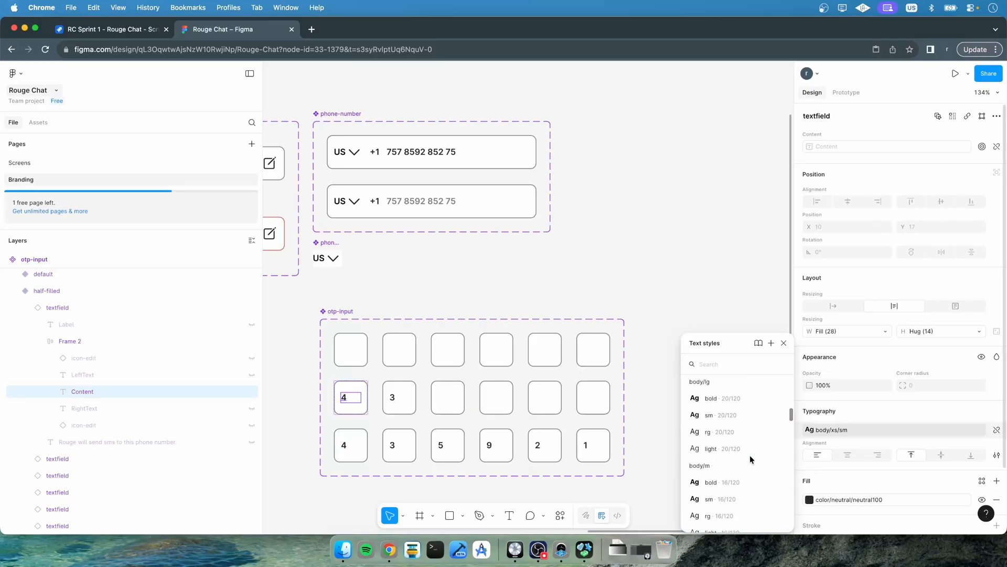
pyautogui.click(731, 415)
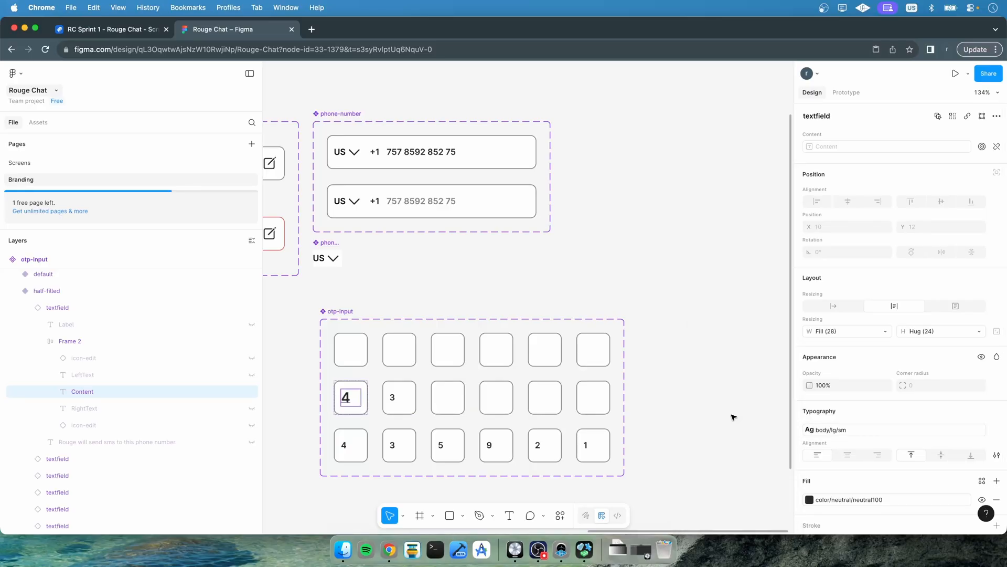
pyautogui.click(733, 416)
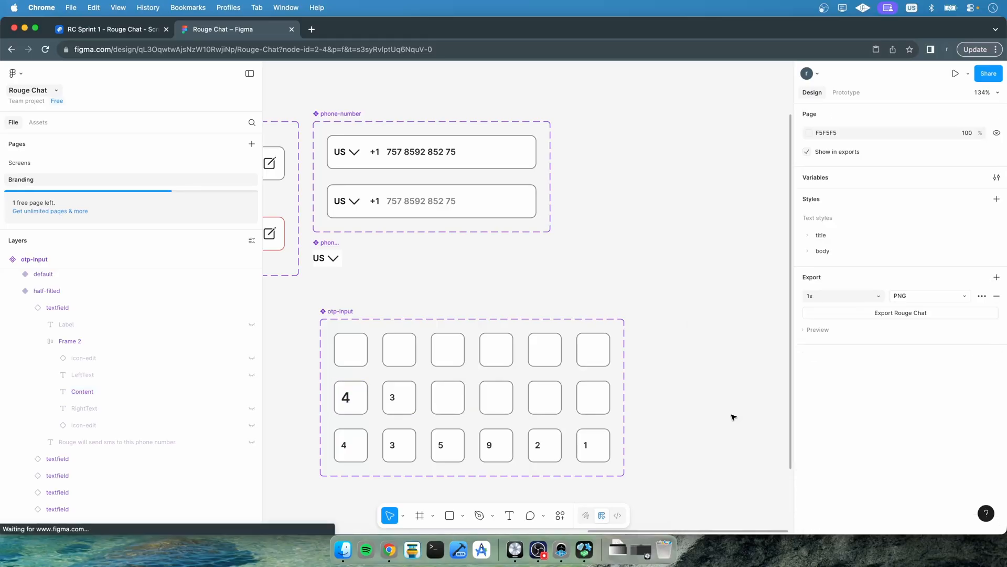
# Apply the body/m/sm text style to that Content text layer instead
pyautogui.click(81, 394)
pyautogui.click(908, 431)
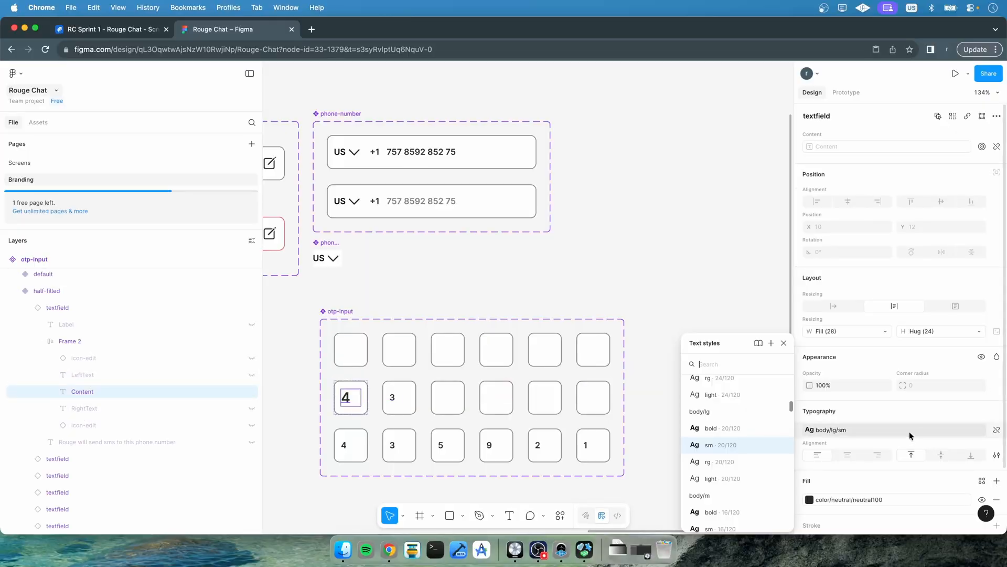
pyautogui.scroll(-1, 666, 443)
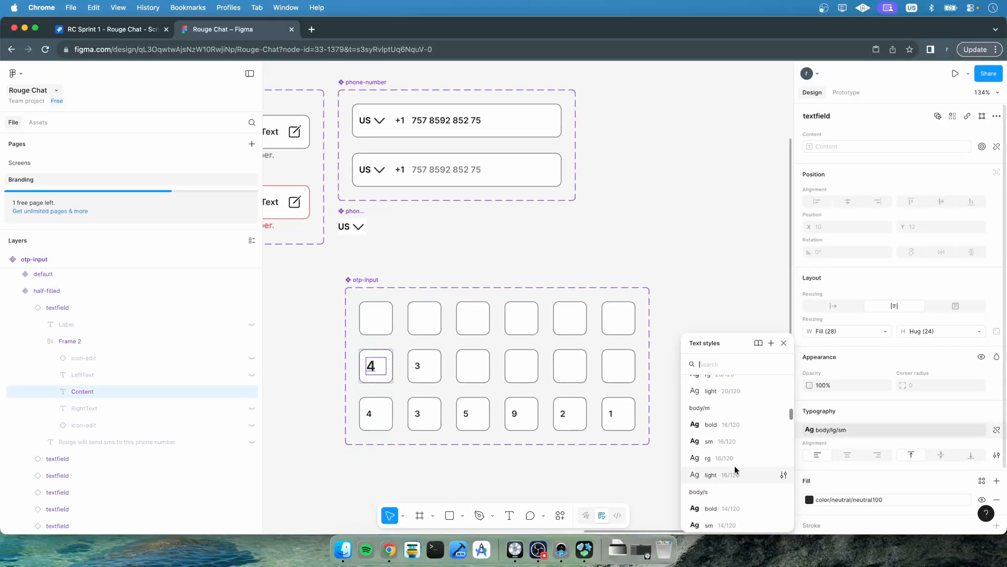
pyautogui.click(723, 454)
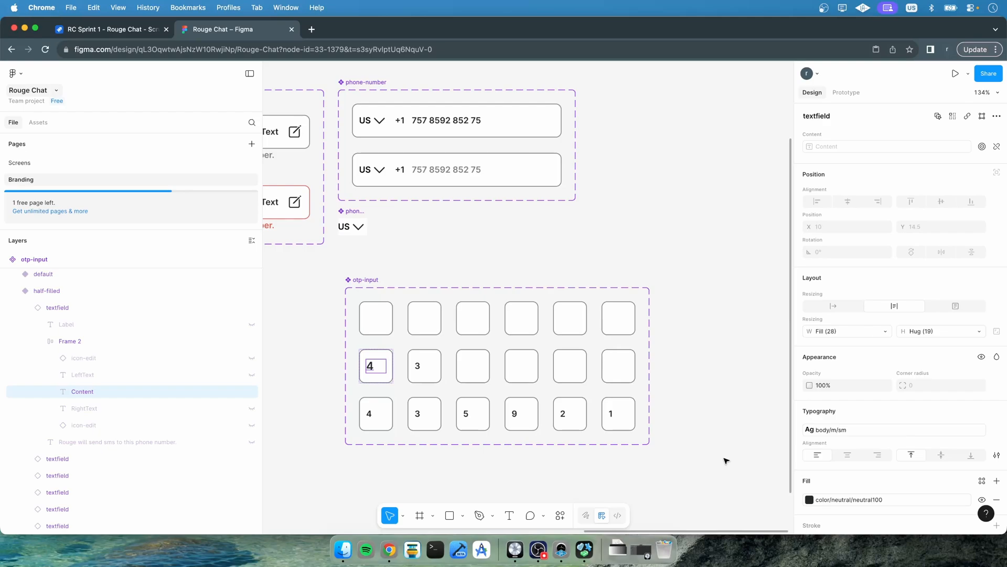
pyautogui.click(723, 406)
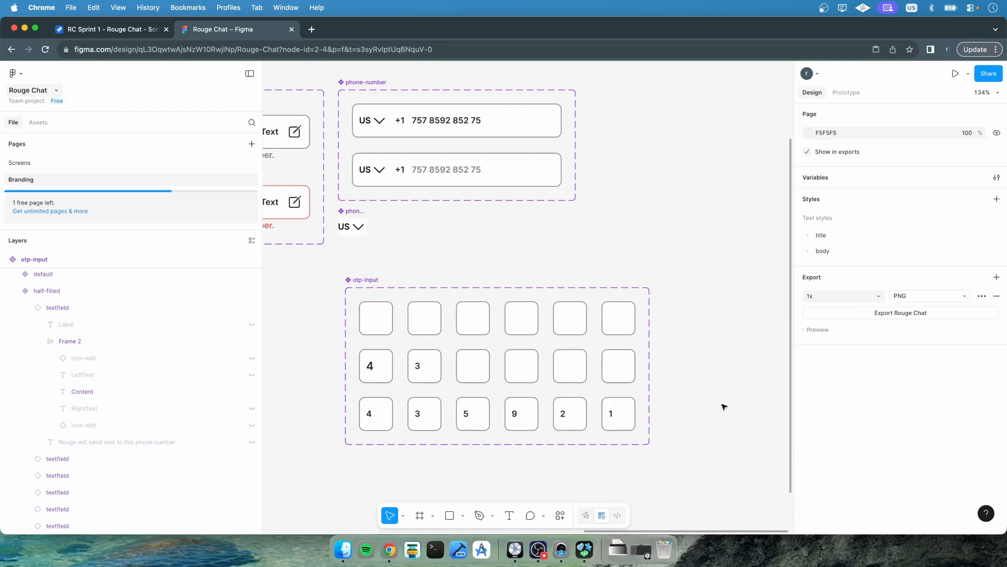
# Center-align the Content text horizontally within the half-filled variant's first field
pyautogui.click(83, 392)
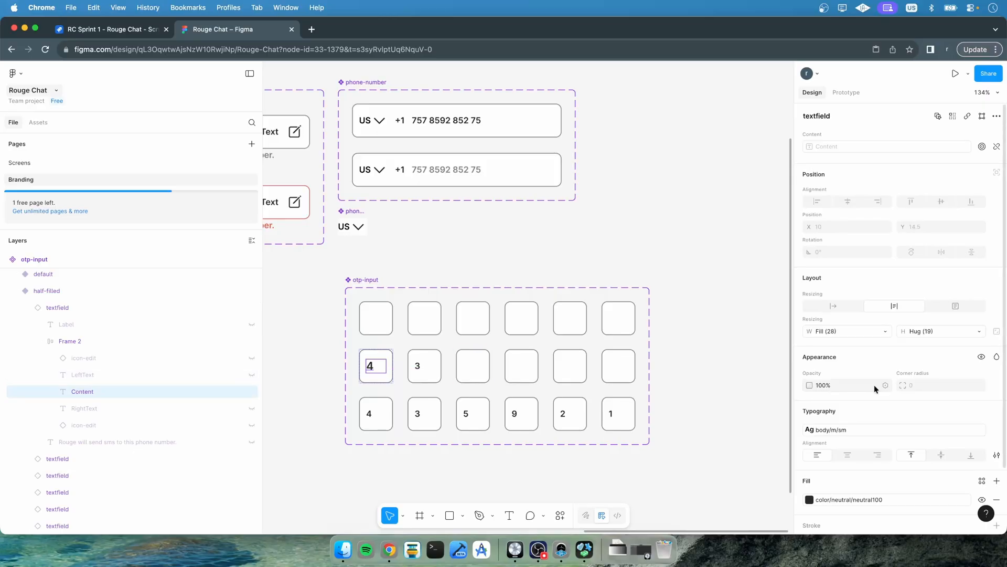
pyautogui.click(848, 454)
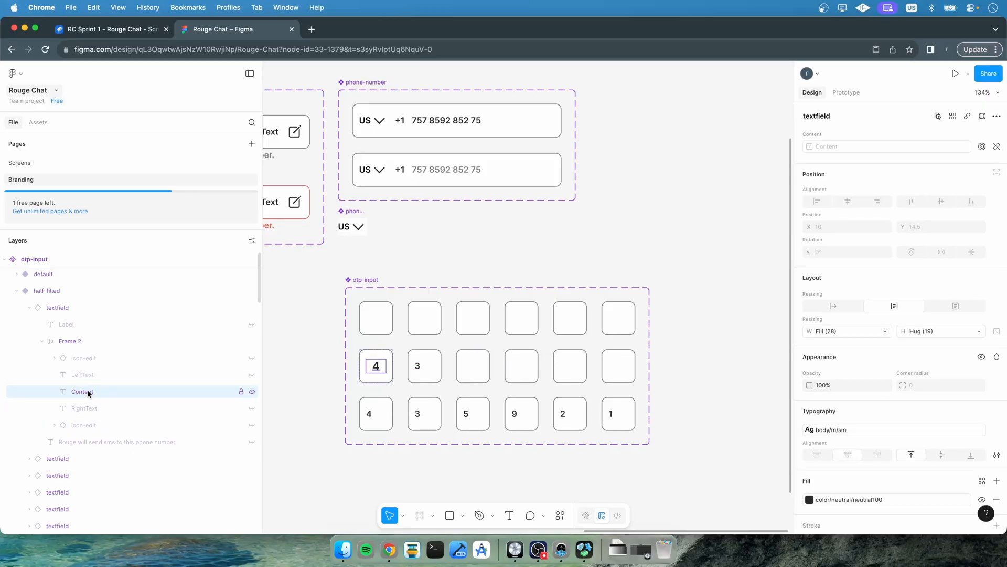
pyautogui.click(314, 347)
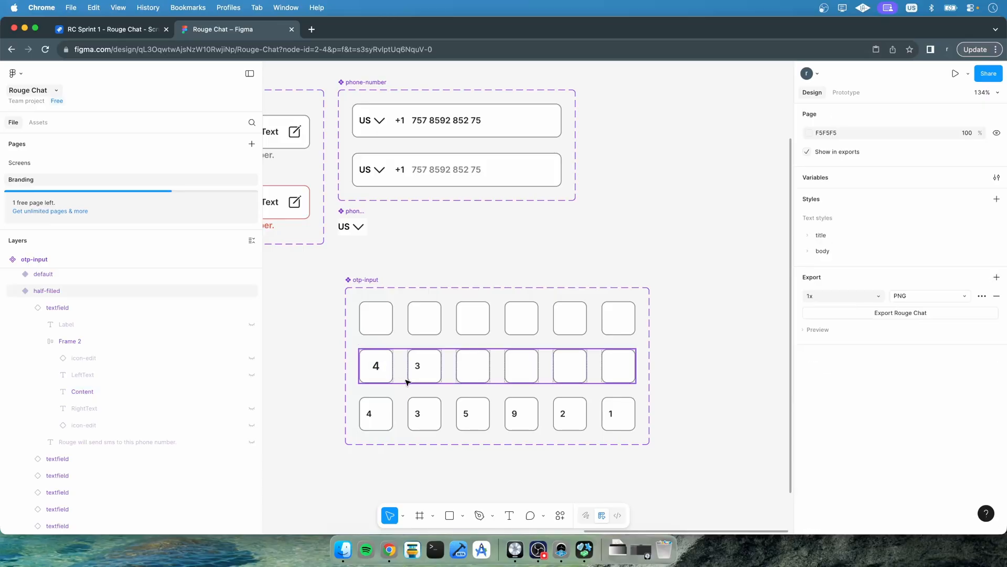
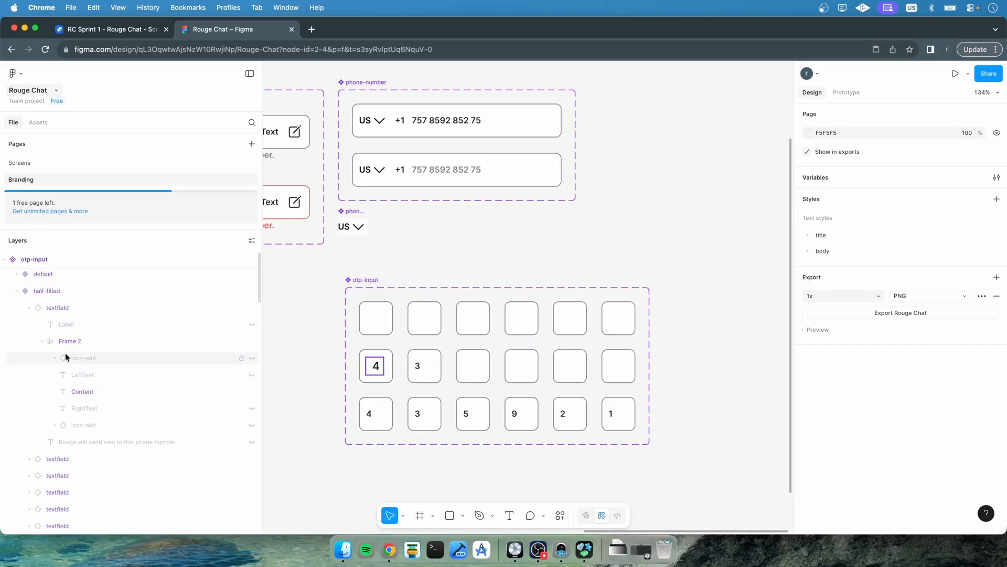
# Change the stroke of the half-filled variant's third field frame to the neutral100 color
pyautogui.click(29, 307)
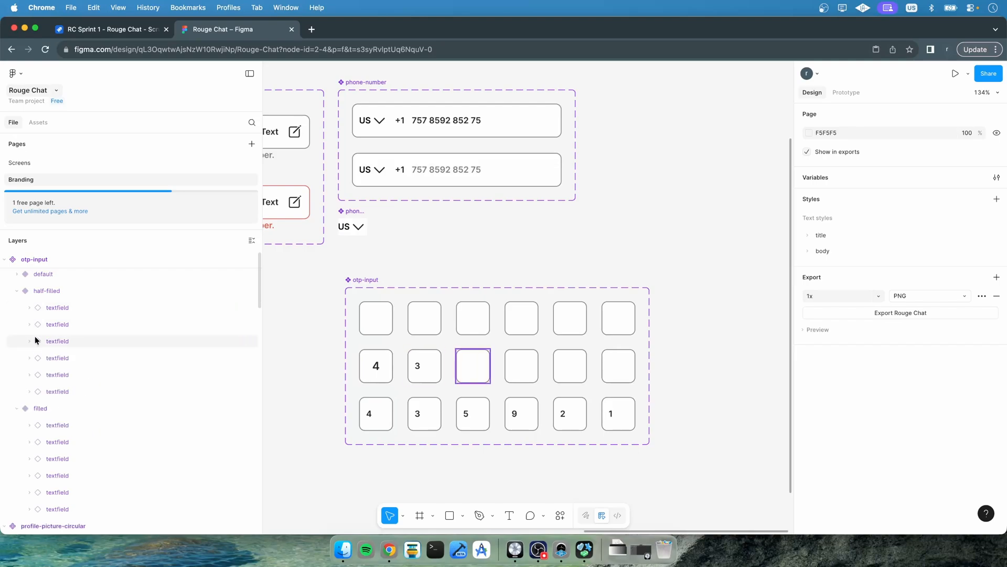
pyautogui.click(46, 339)
pyautogui.scroll(-5, 887, 404)
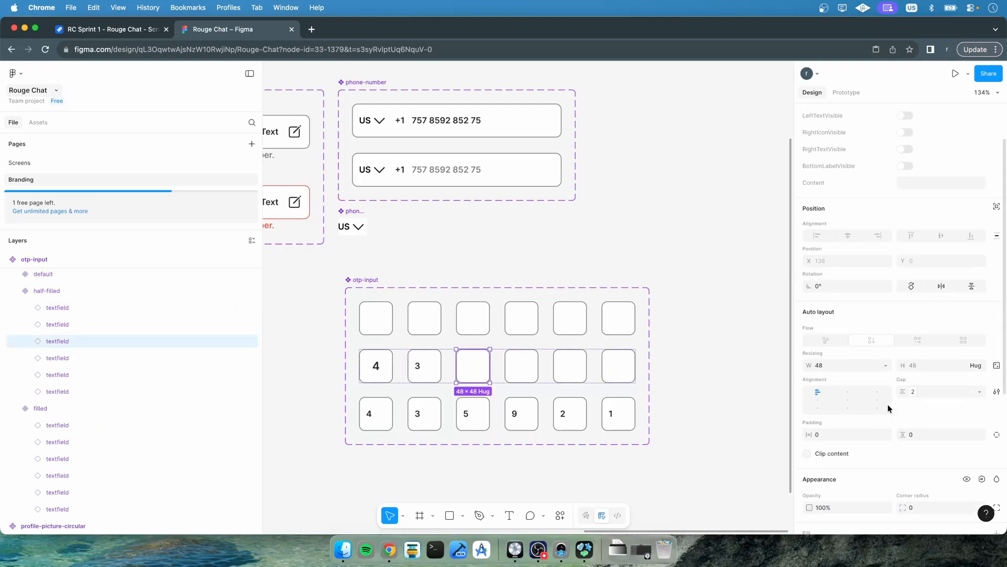
pyautogui.scroll(-2, 887, 404)
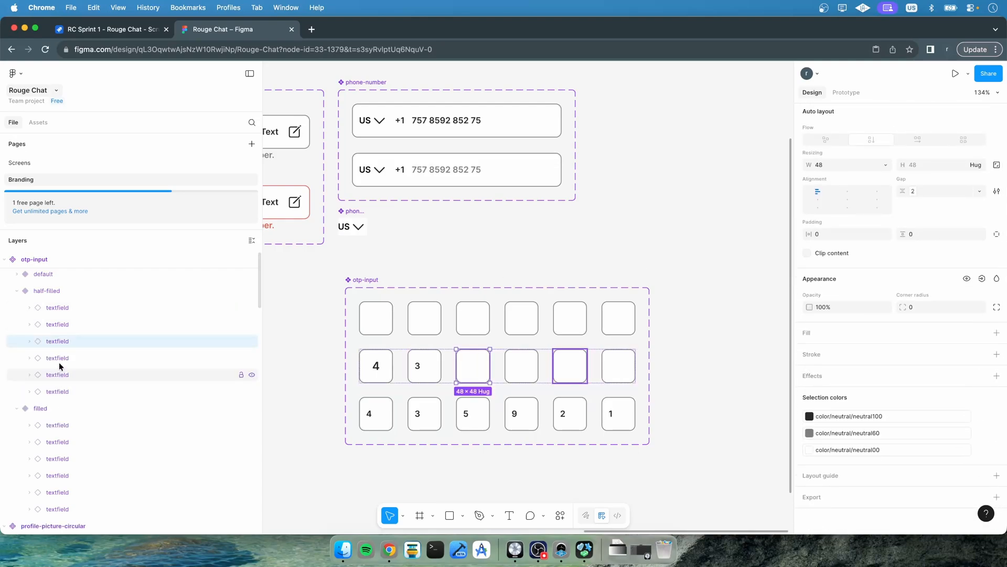
pyautogui.click(29, 341)
pyautogui.click(71, 374)
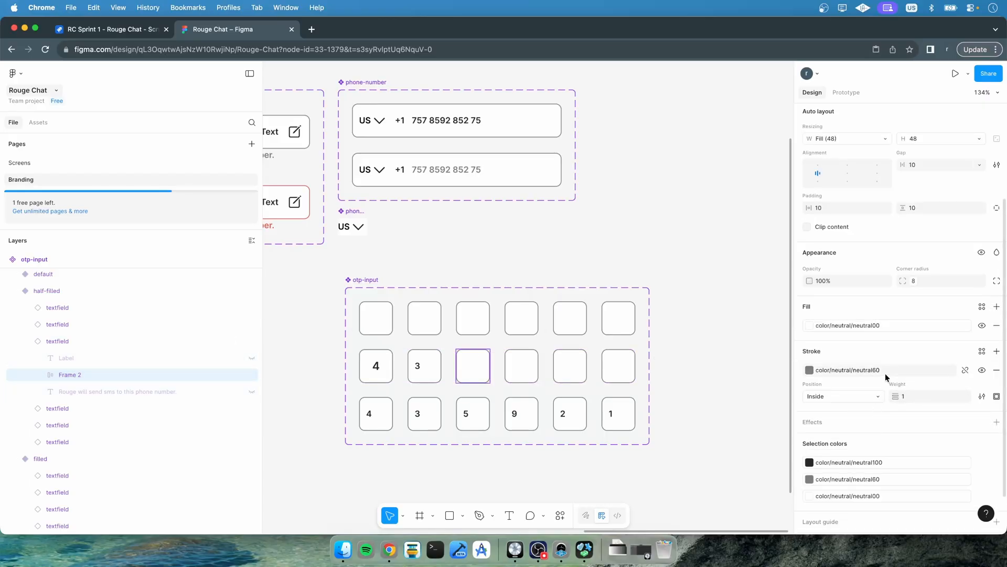
pyautogui.click(872, 369)
pyautogui.scroll(-3, 750, 474)
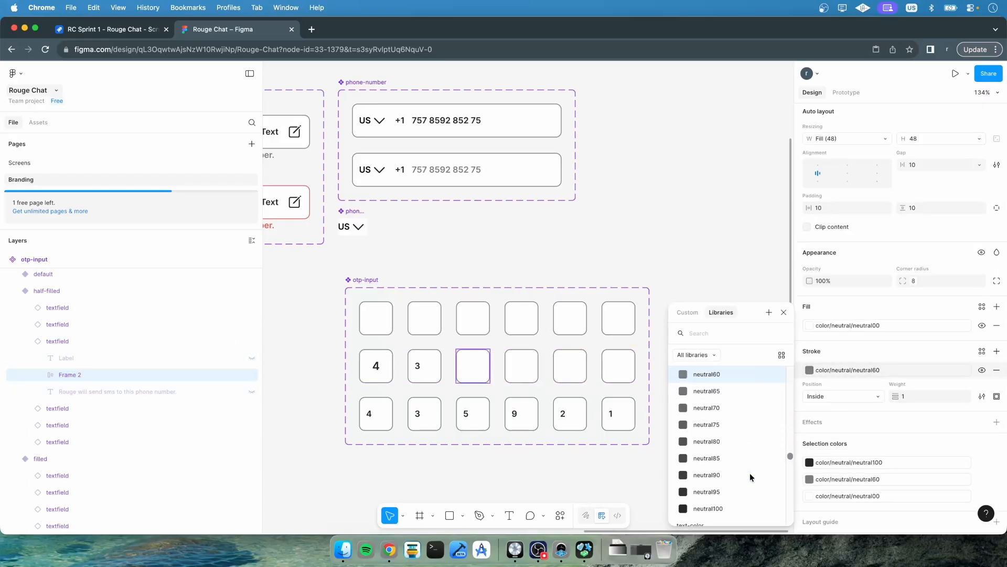
pyautogui.click(719, 491)
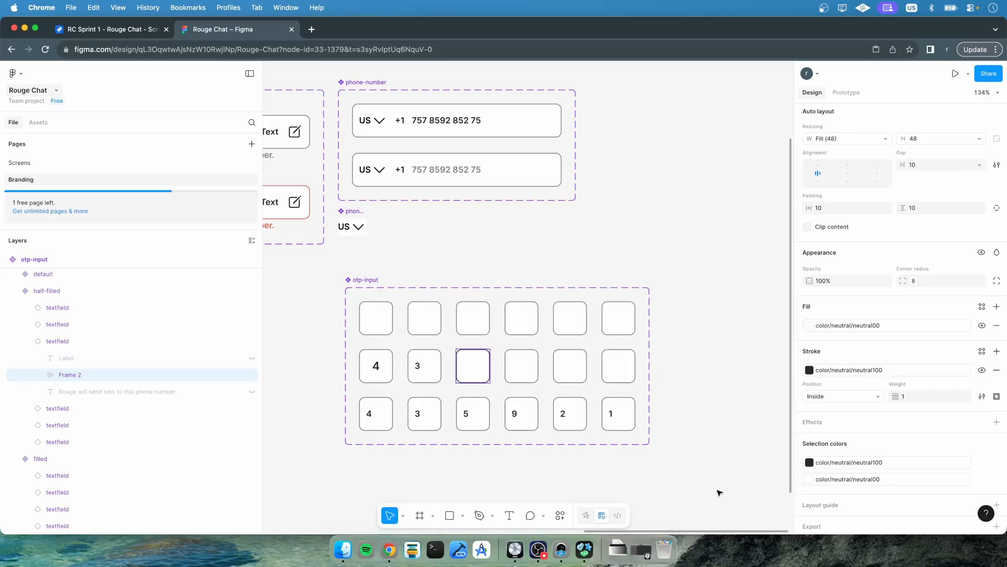
pyautogui.click(688, 401)
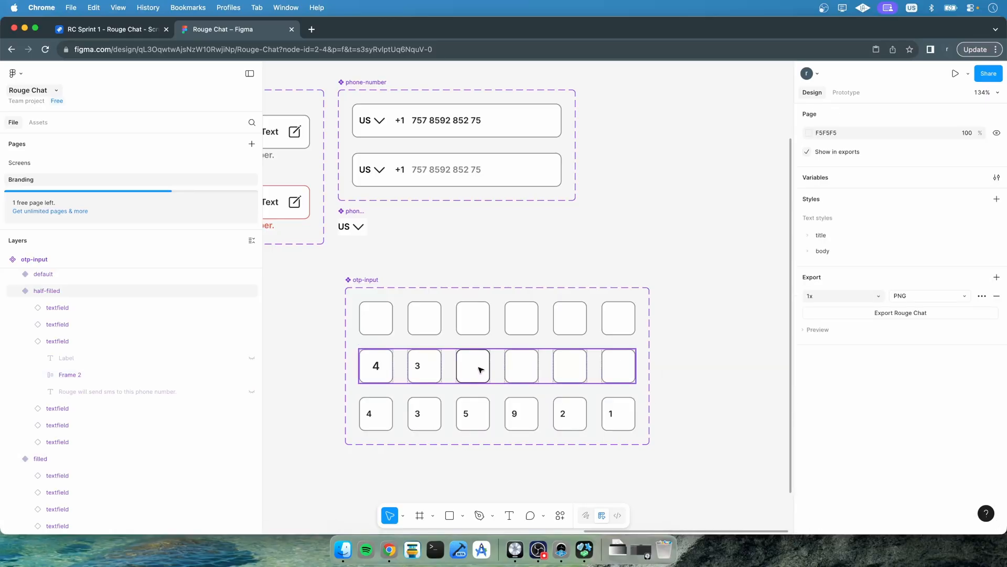
# Set the Content property of the half-filled variant's third field to a vertical bar cursor character
pyautogui.click(473, 370)
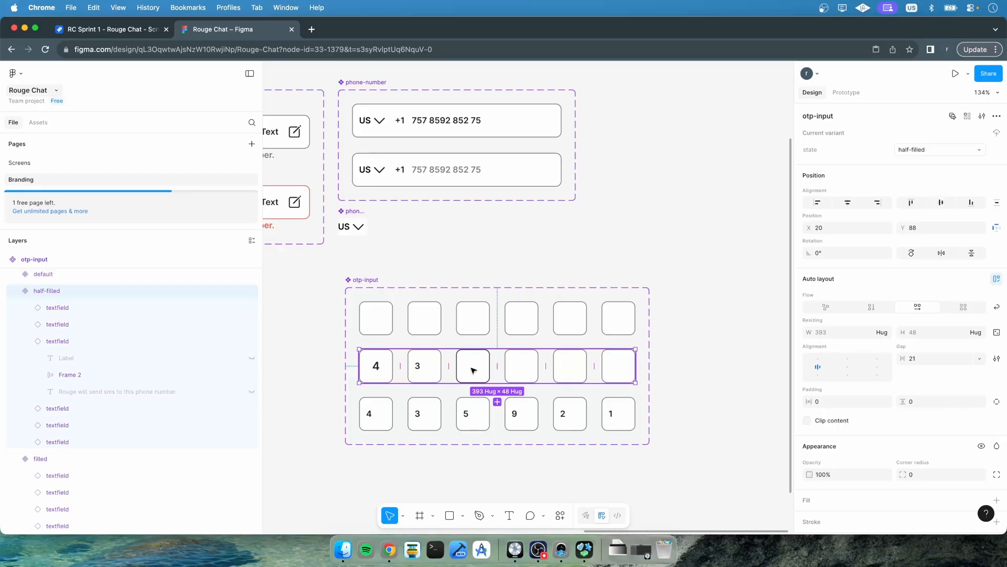
pyautogui.click(72, 375)
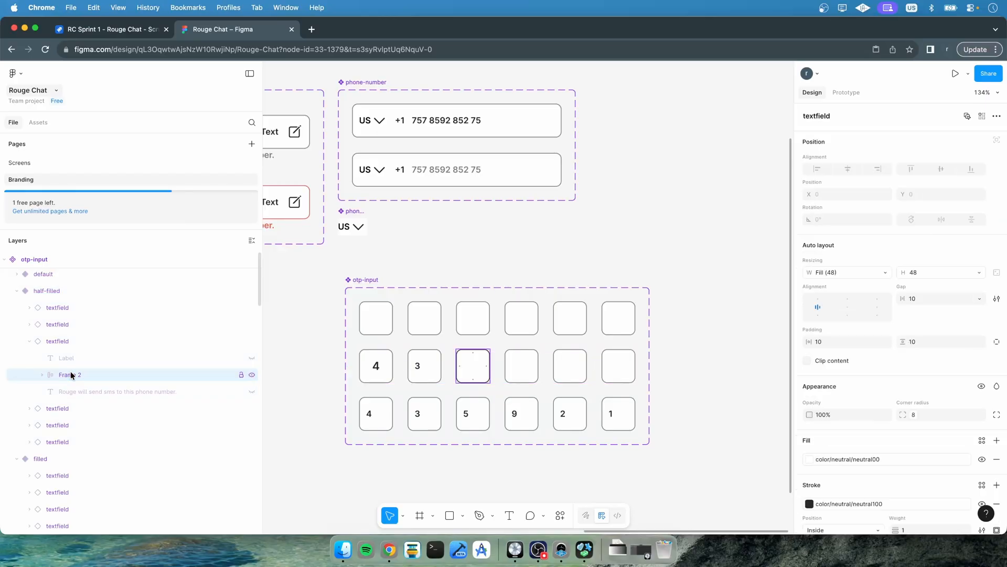
pyautogui.click(61, 341)
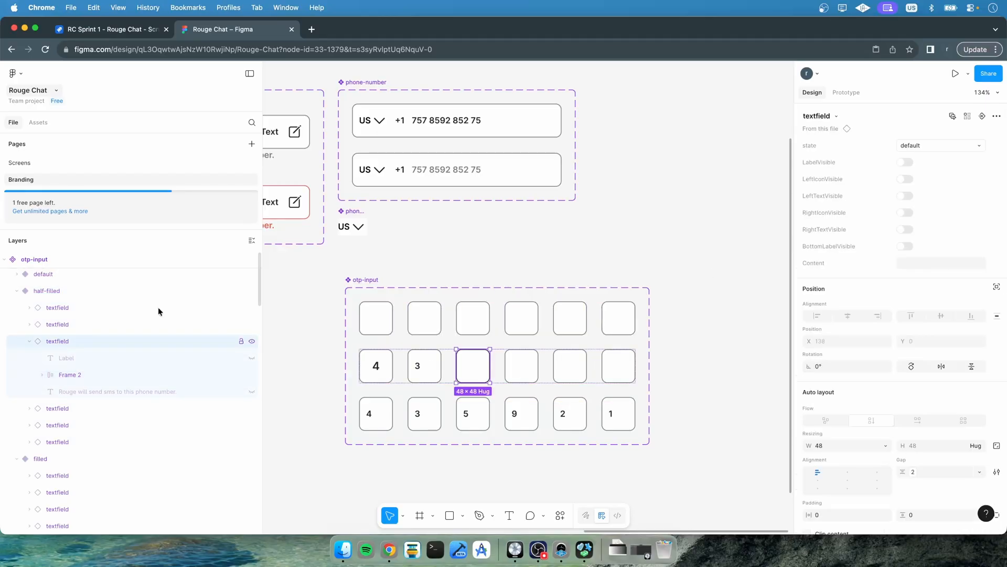
pyautogui.click(913, 263)
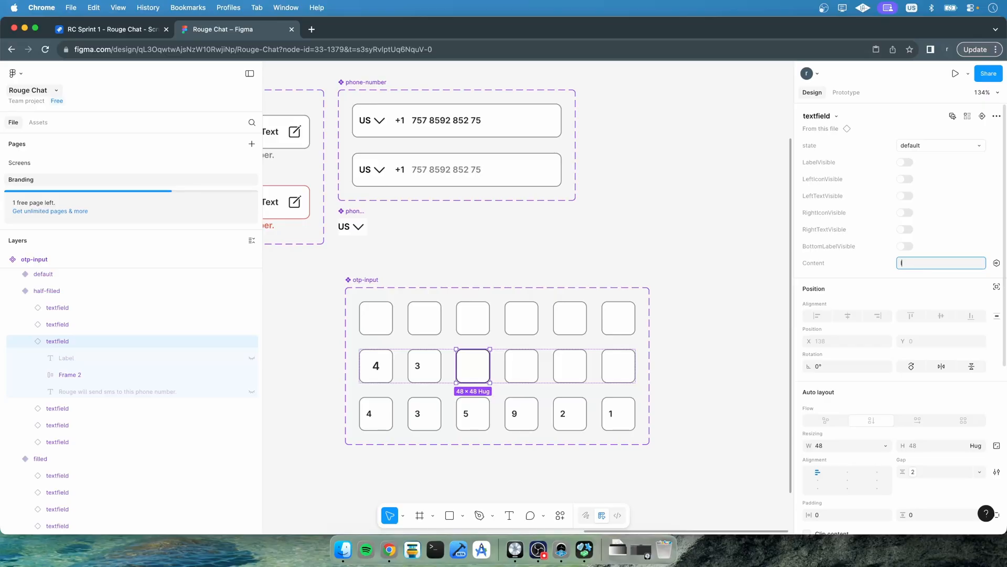
pyautogui.press('Return')
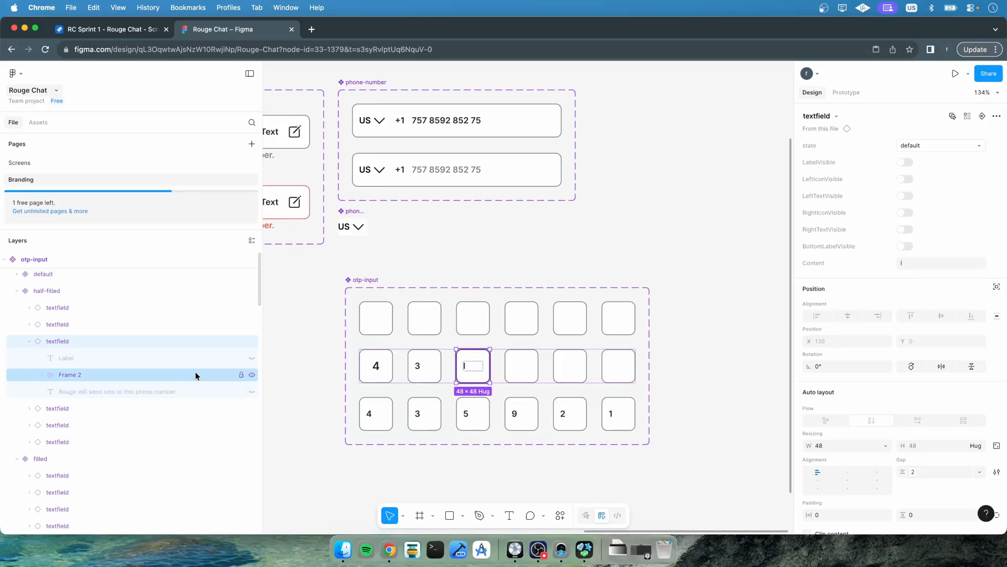
# Apply the body/m/sm text style to the Content text layer of the half-filled variant's third field
pyautogui.click(124, 374)
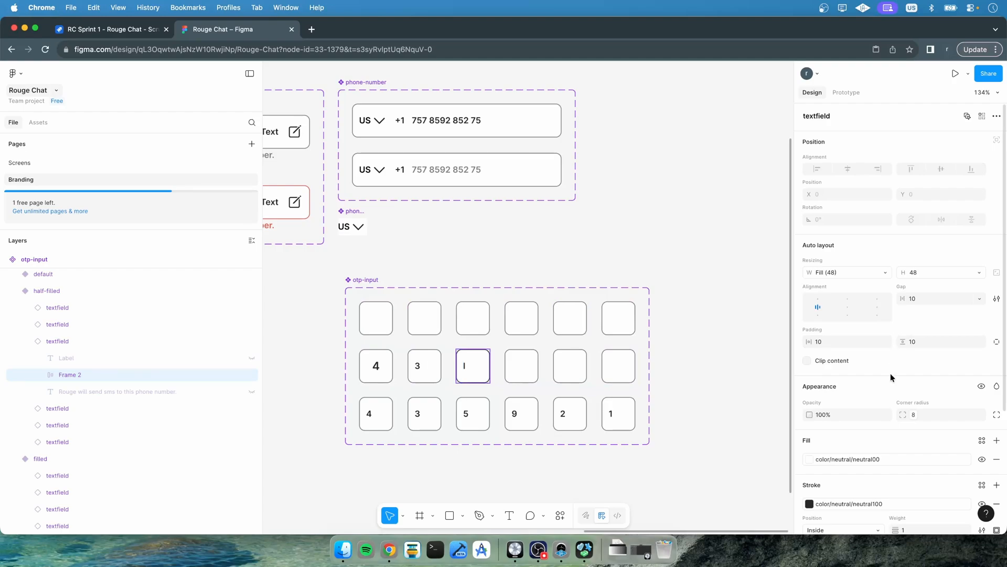
pyautogui.scroll(-3, 890, 377)
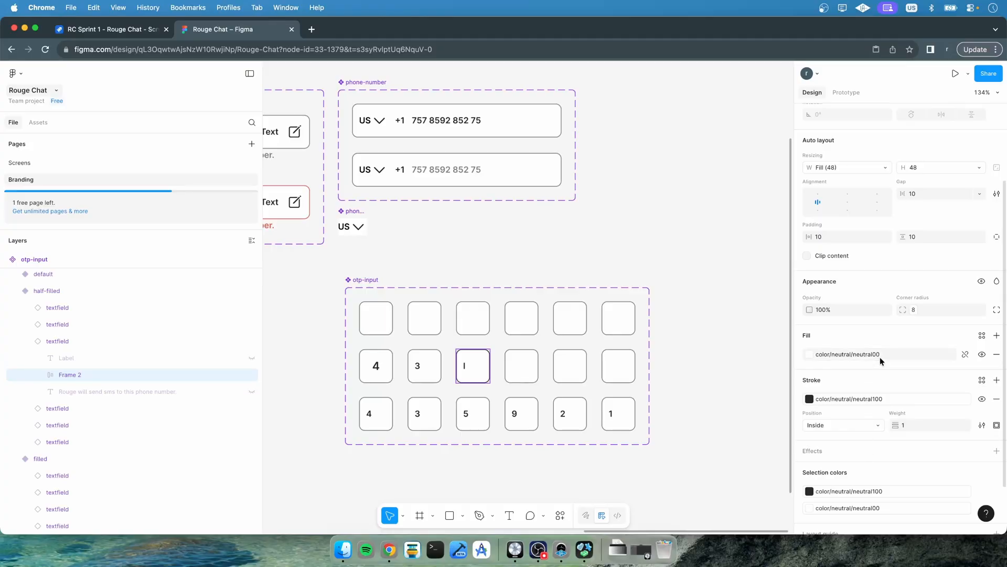
pyautogui.scroll(-2, 882, 360)
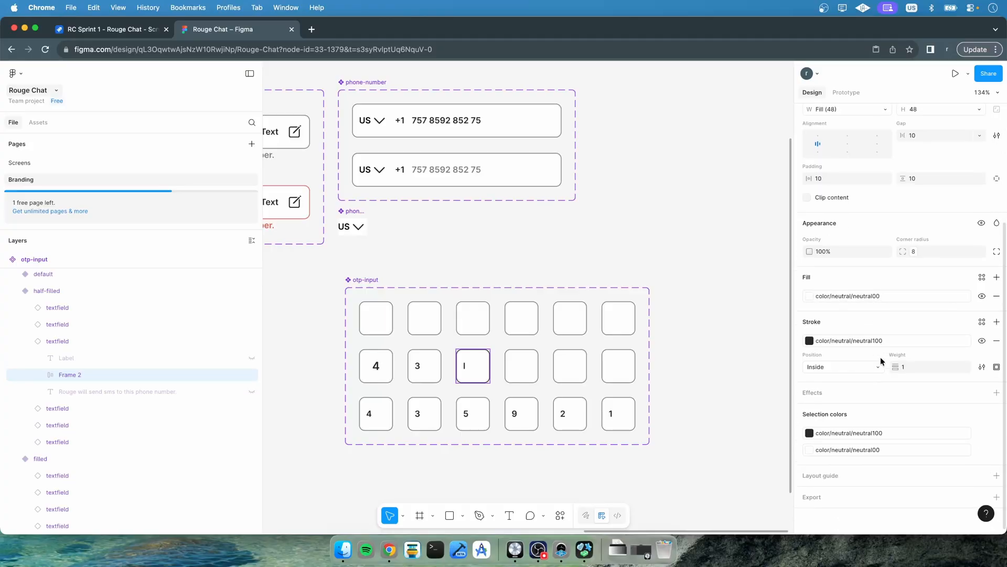
pyautogui.click(42, 374)
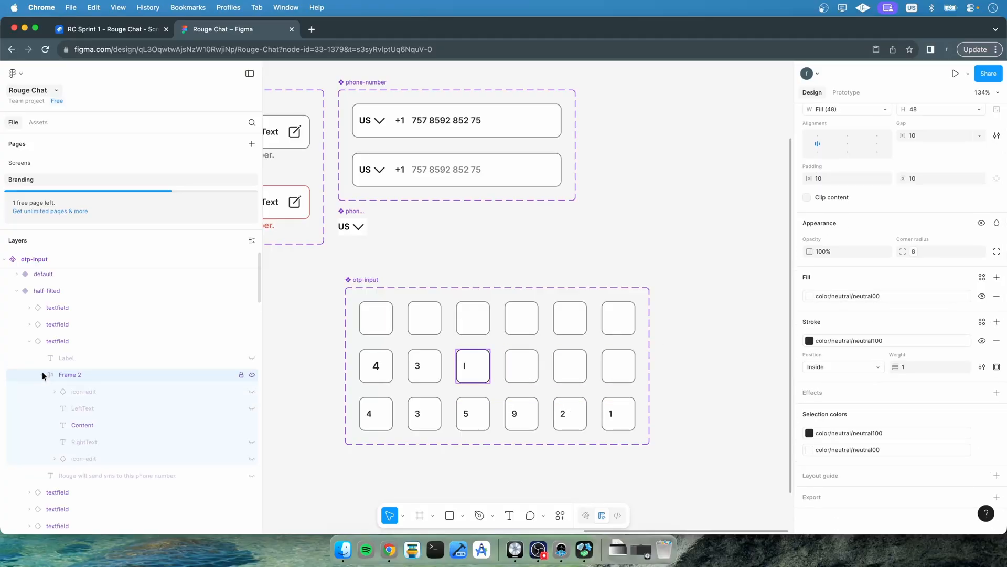
pyautogui.click(94, 424)
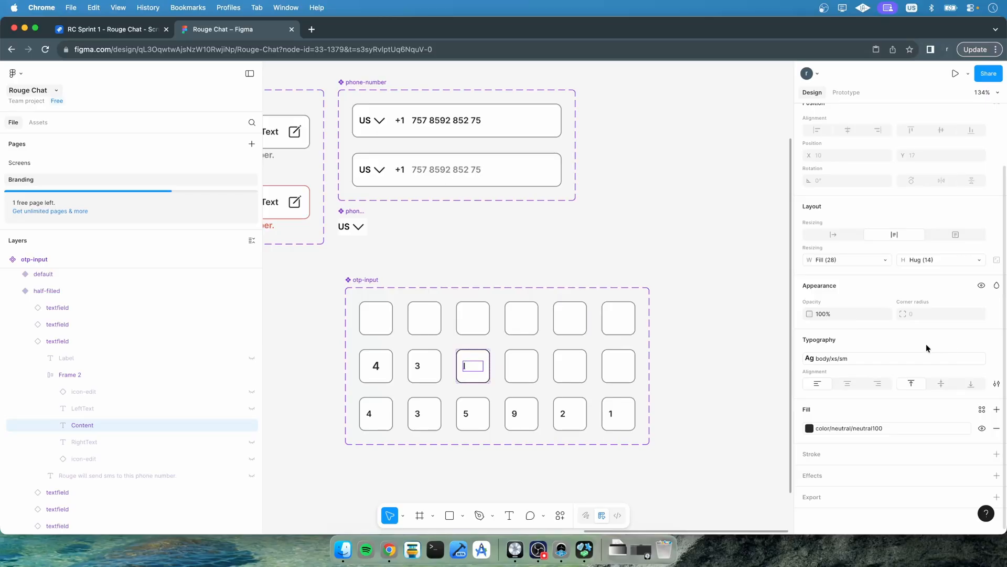
pyautogui.click(904, 357)
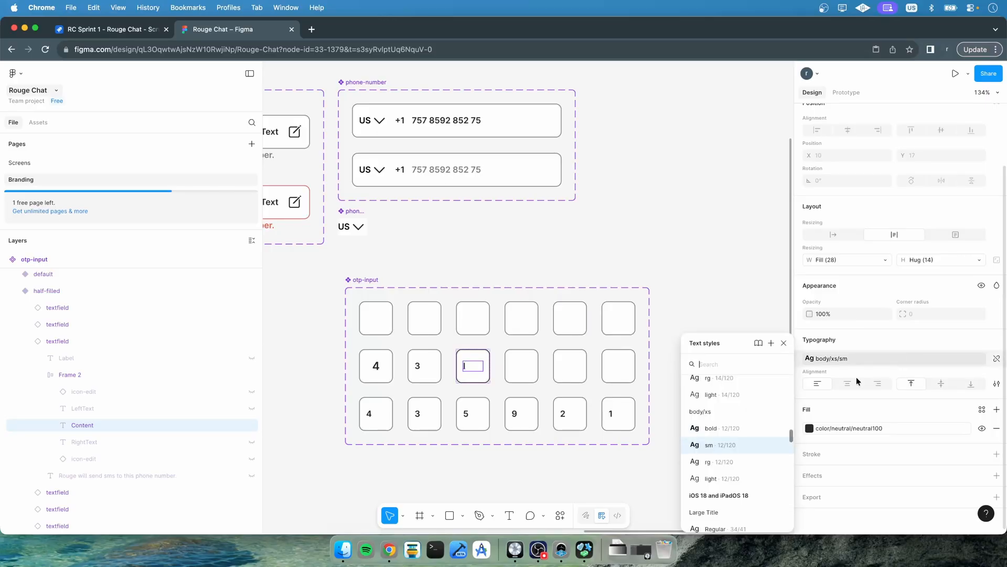
pyautogui.scroll(5, 744, 443)
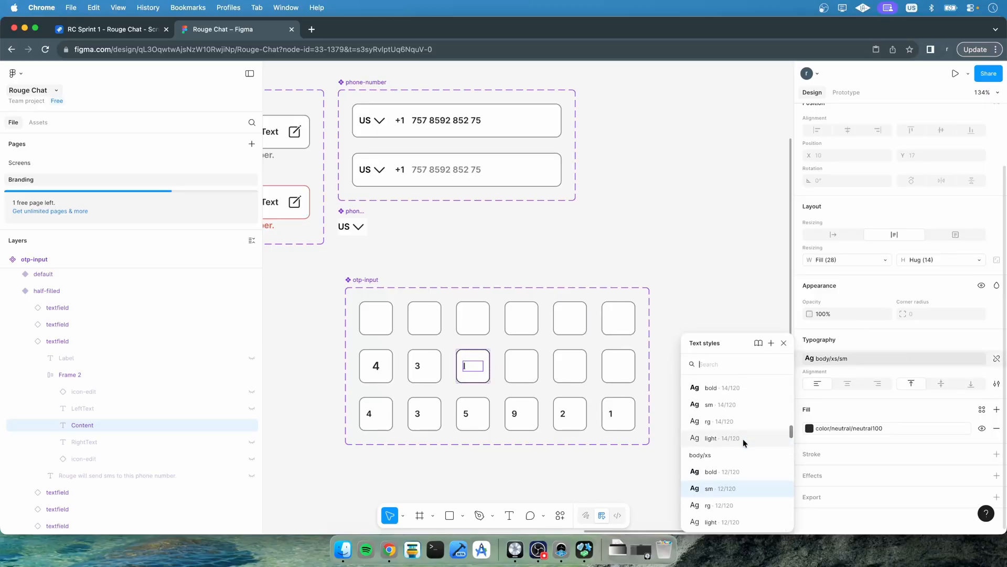
pyautogui.click(716, 419)
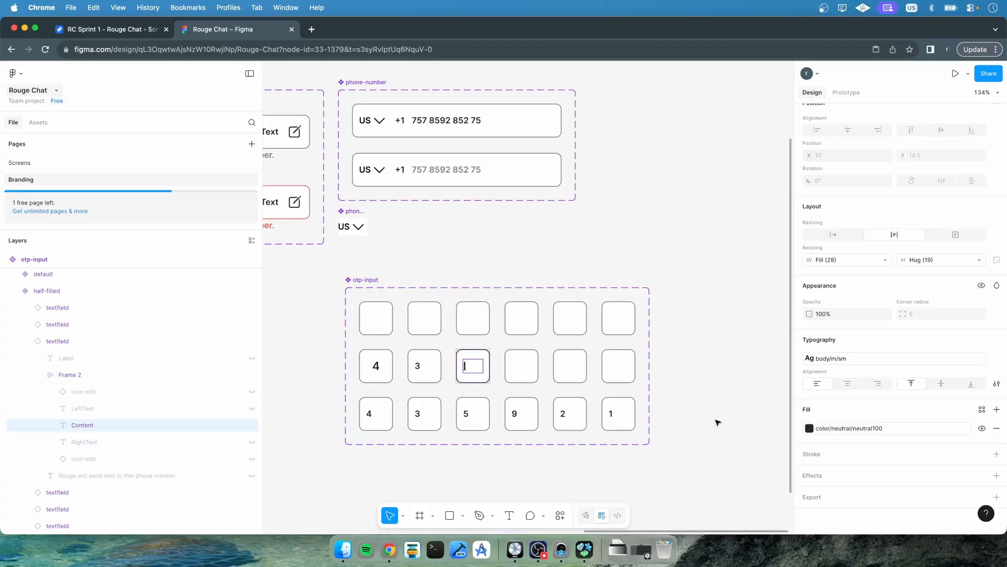
pyautogui.click(717, 423)
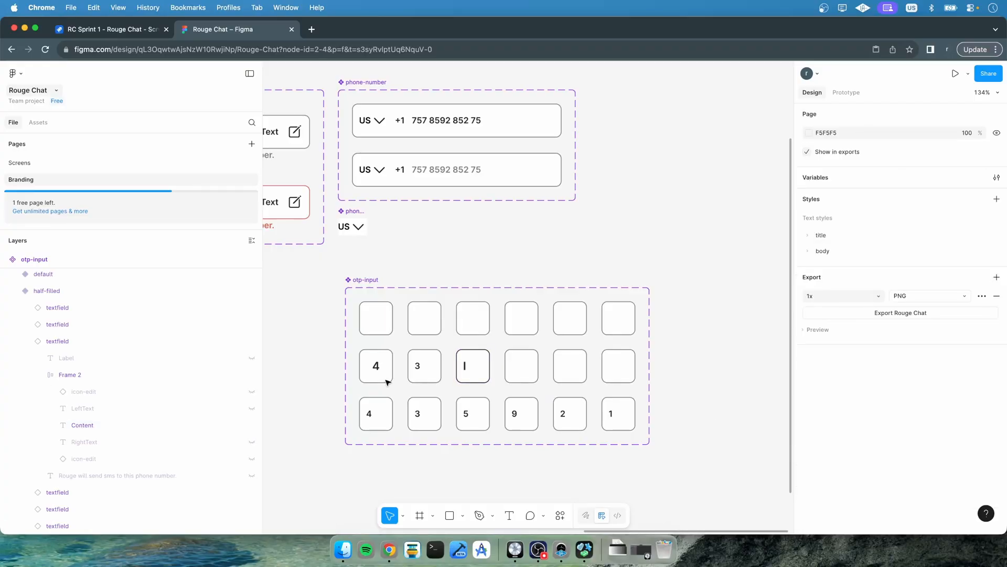
# Inspect the Content text settings of the half-filled variant's first and third fields
pyautogui.click(29, 308)
pyautogui.click(82, 391)
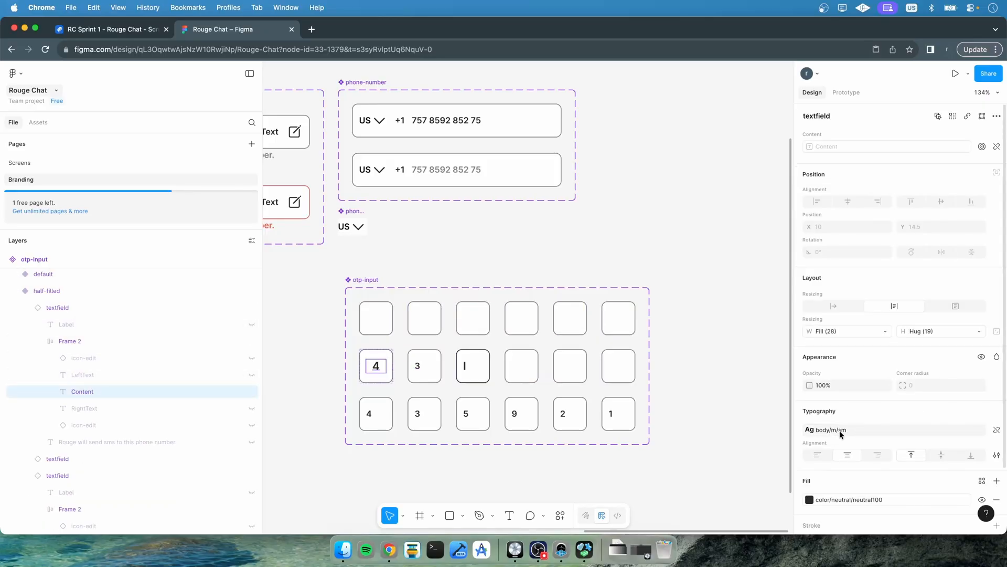
pyautogui.scroll(-3, 839, 430)
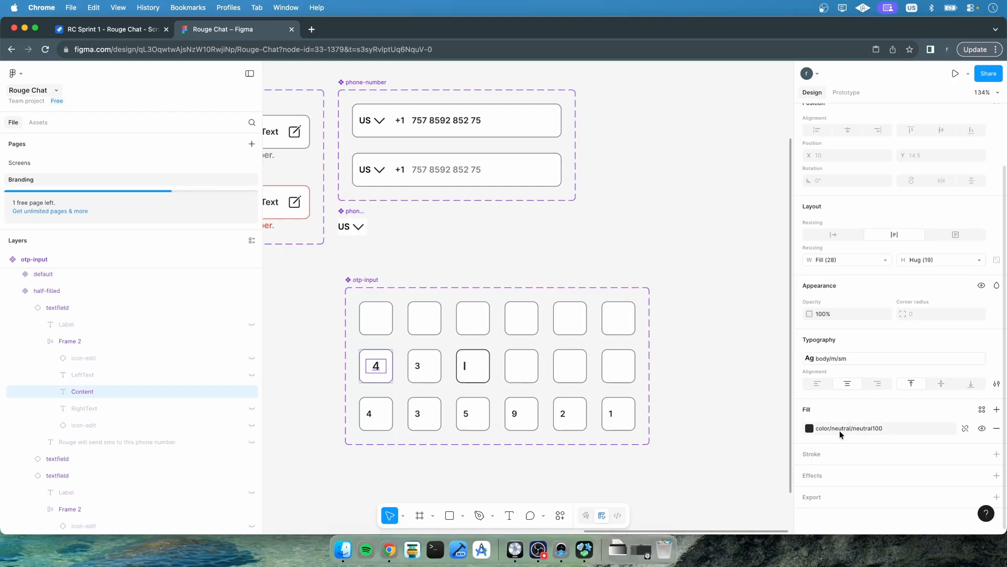
pyautogui.click(30, 307)
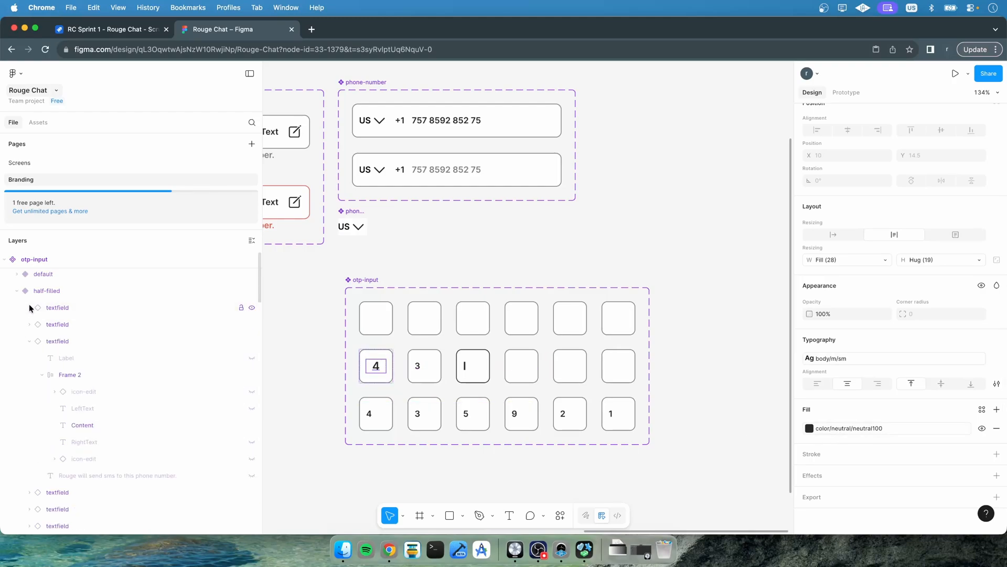
pyautogui.click(79, 424)
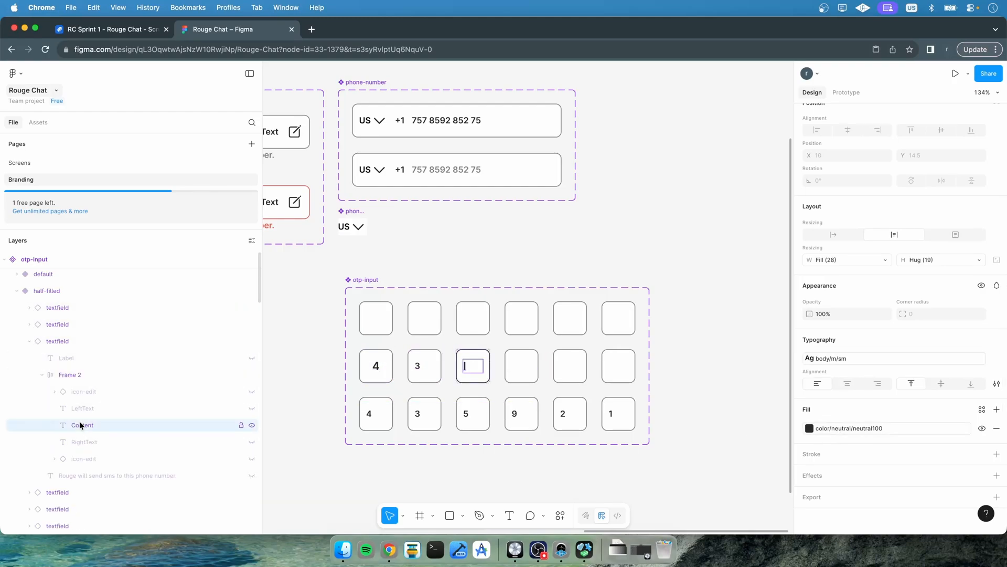
pyautogui.click(30, 341)
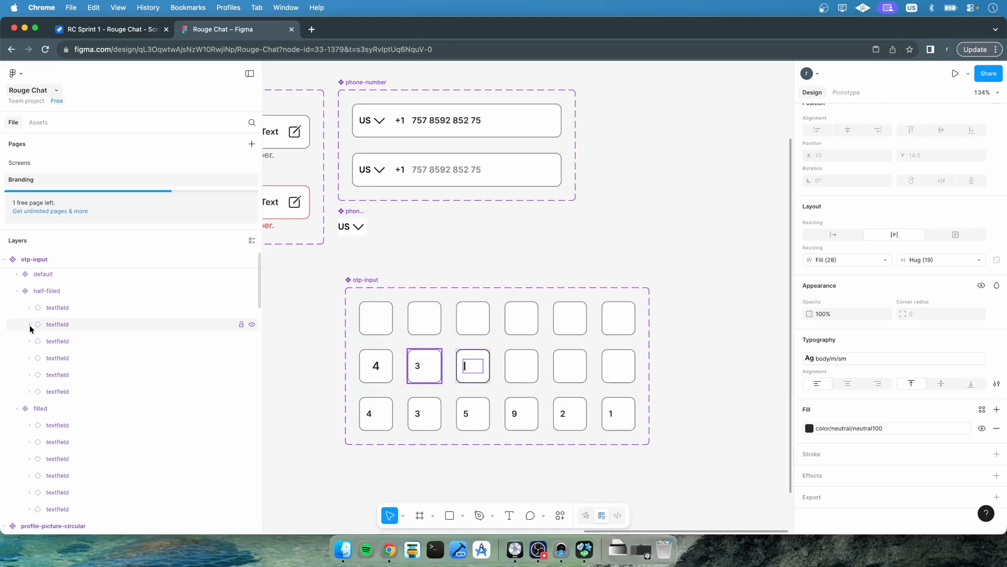
# Examine the Content text layers of the other half-filled and filled variant fields in the layer tree
pyautogui.click(30, 324)
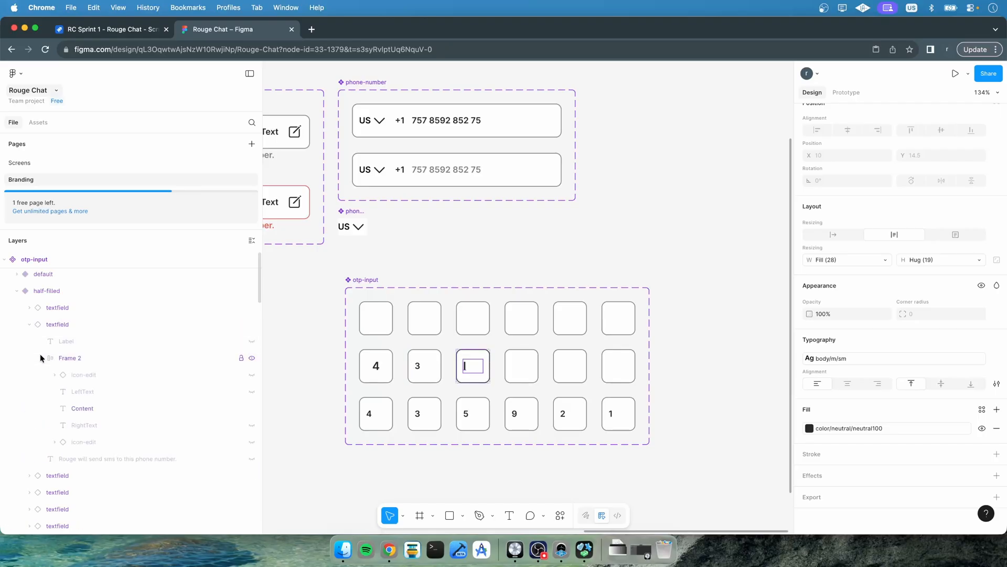
pyautogui.click(87, 408)
pyautogui.scroll(-5, 87, 408)
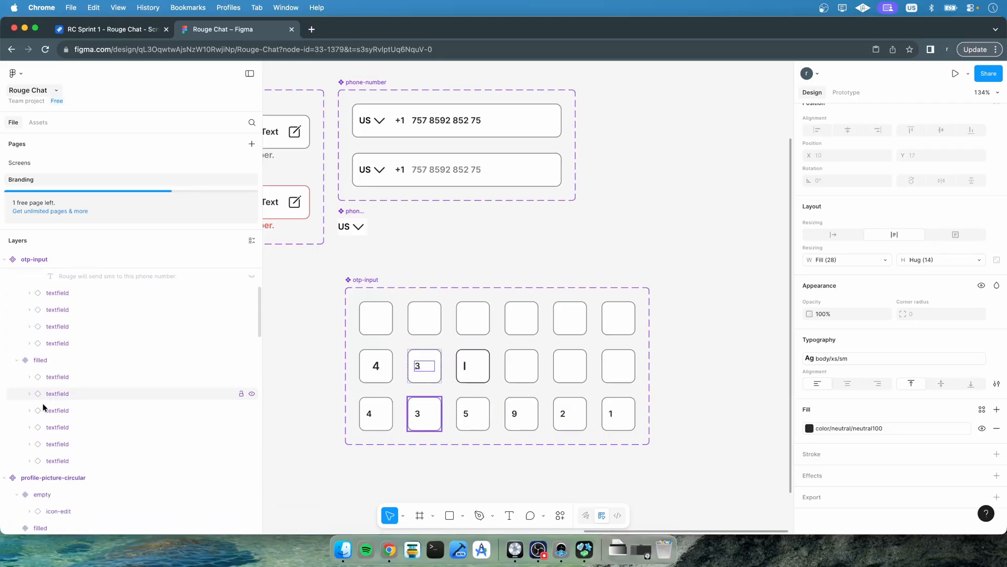
pyautogui.click(30, 460)
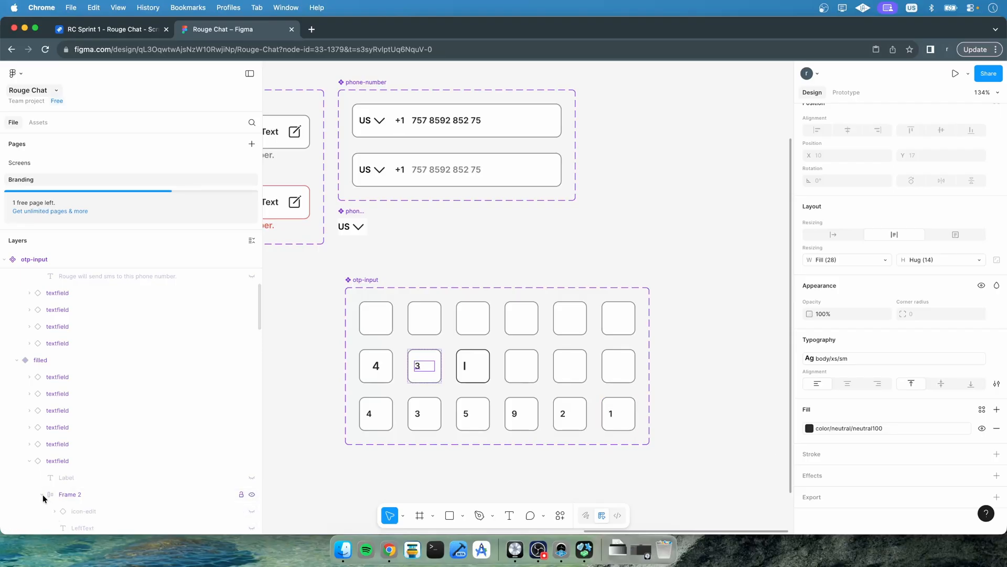
pyautogui.click(30, 444)
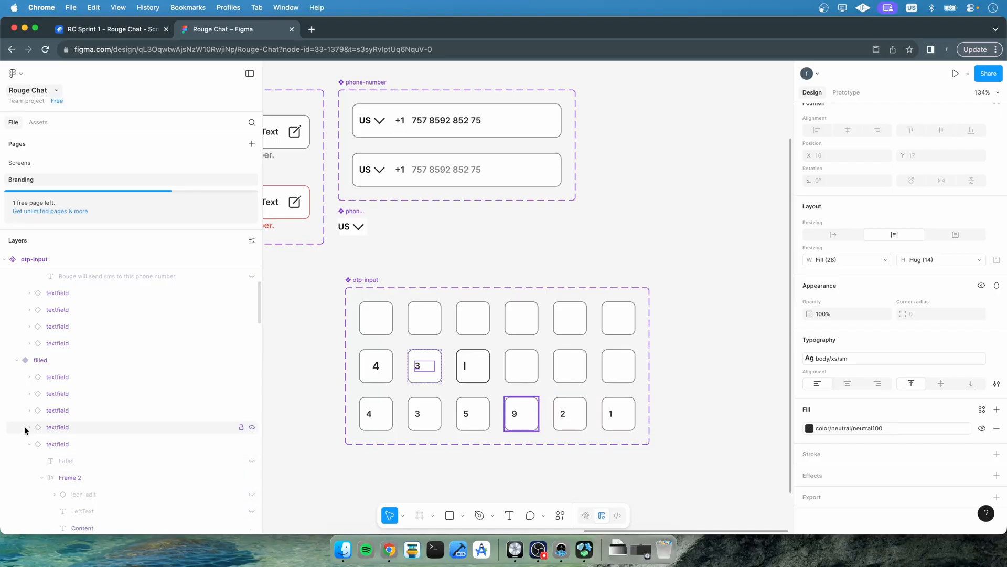
pyautogui.click(29, 428)
pyautogui.click(30, 413)
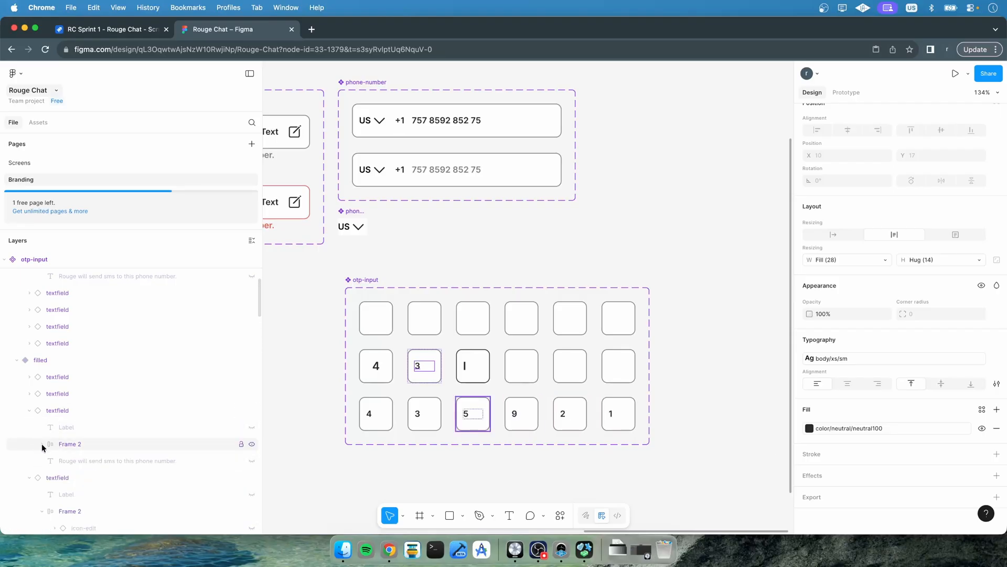
pyautogui.click(30, 395)
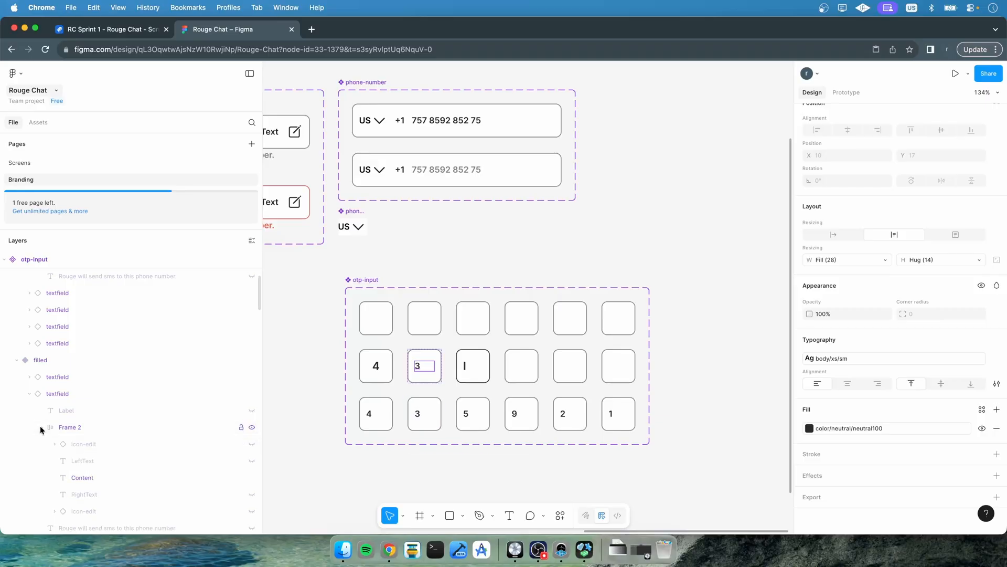
pyautogui.click(29, 377)
pyautogui.click(42, 410)
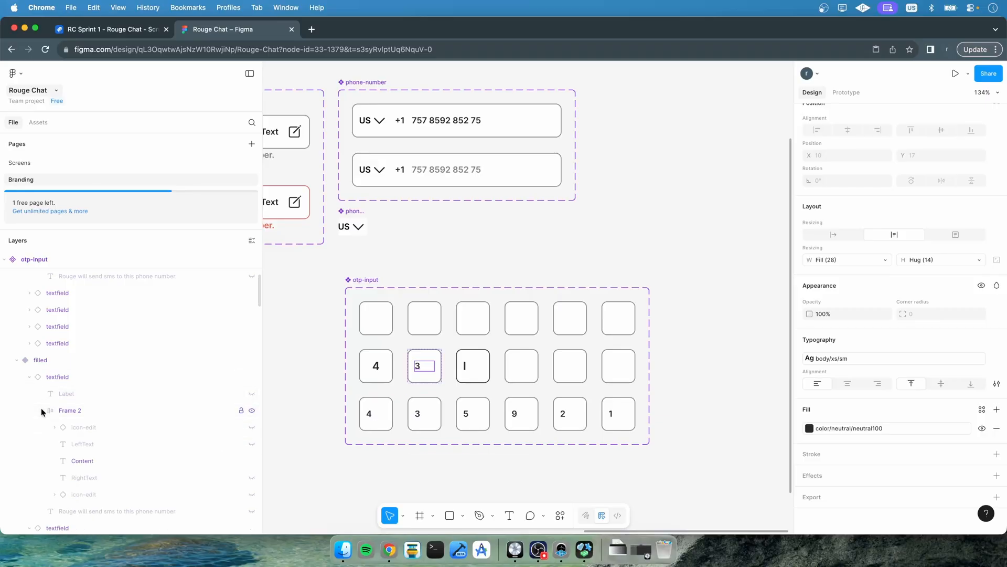
pyautogui.scroll(3, 41, 408)
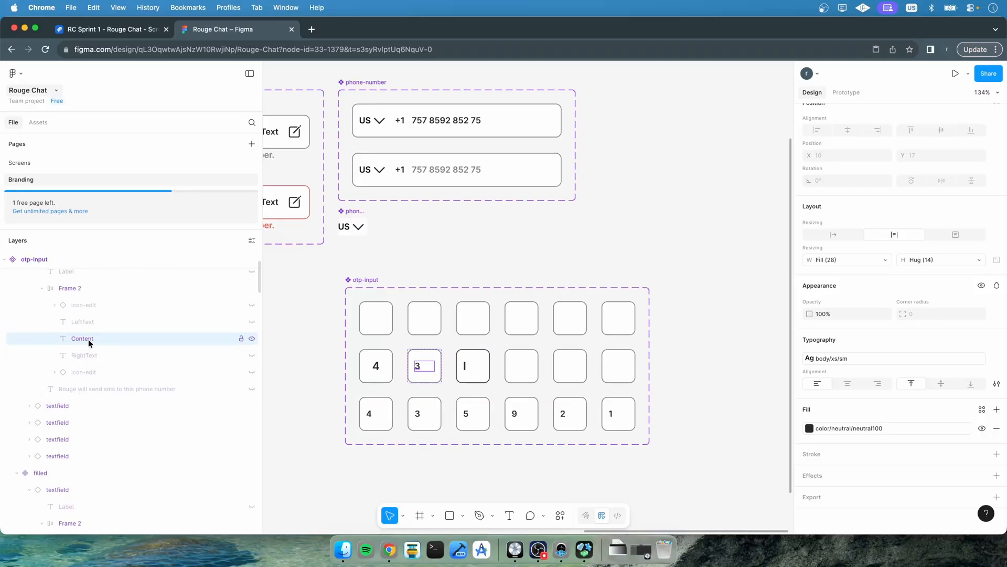
pyautogui.scroll(-5, 89, 338)
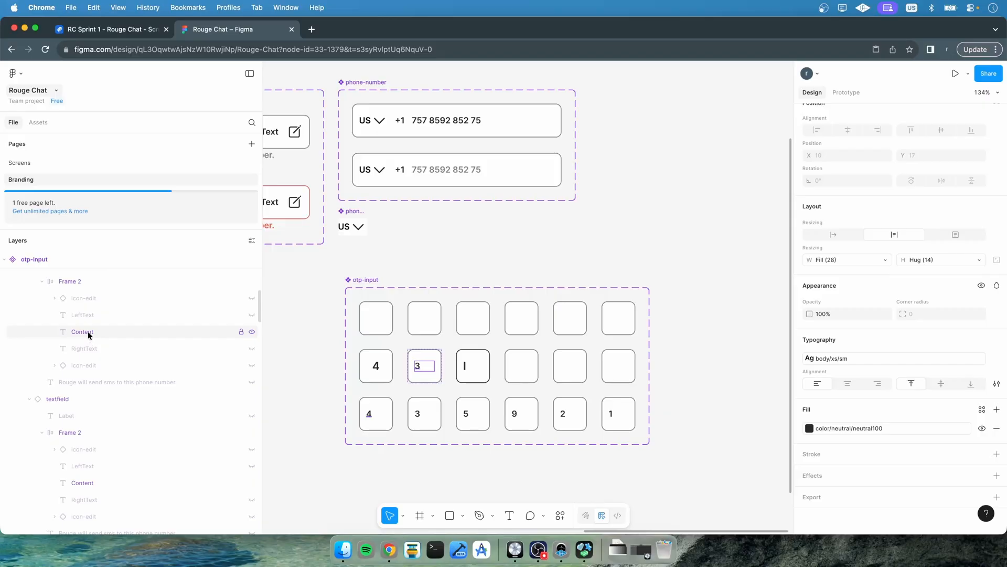
# Apply the body/m/sm text style to the Content layers of the filled variant's fields and the half-filled variant's second field
pyautogui.keyDown('shift'); pyautogui.click(87, 331); pyautogui.keyUp('shift')
pyautogui.scroll(-2, 92, 395)
pyautogui.keyDown('shift'); pyautogui.click(86, 423); pyautogui.keyUp('shift')
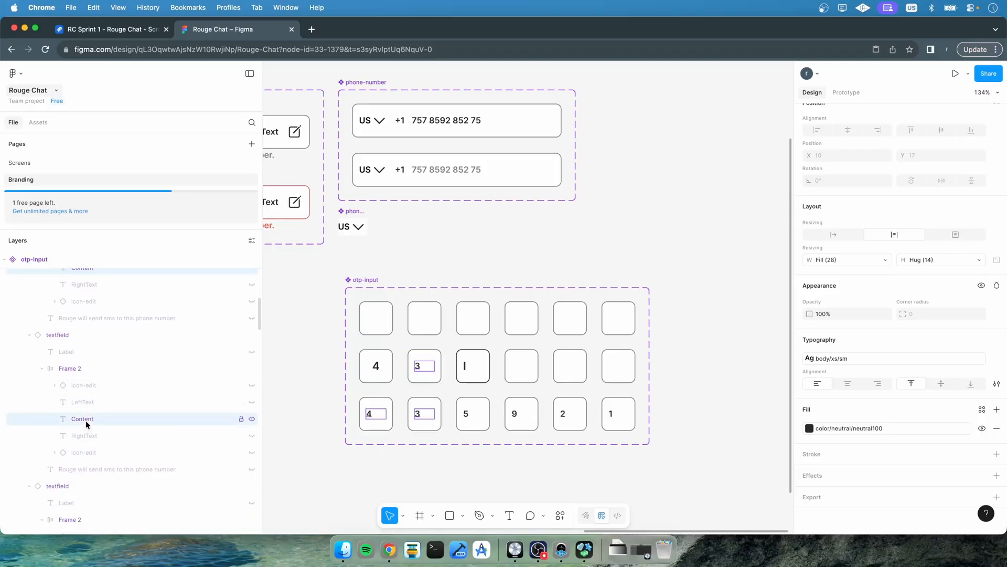
pyautogui.scroll(-4, 84, 432)
pyautogui.keyDown('shift'); pyautogui.click(79, 448); pyautogui.keyUp('shift')
pyautogui.scroll(2, 80, 448)
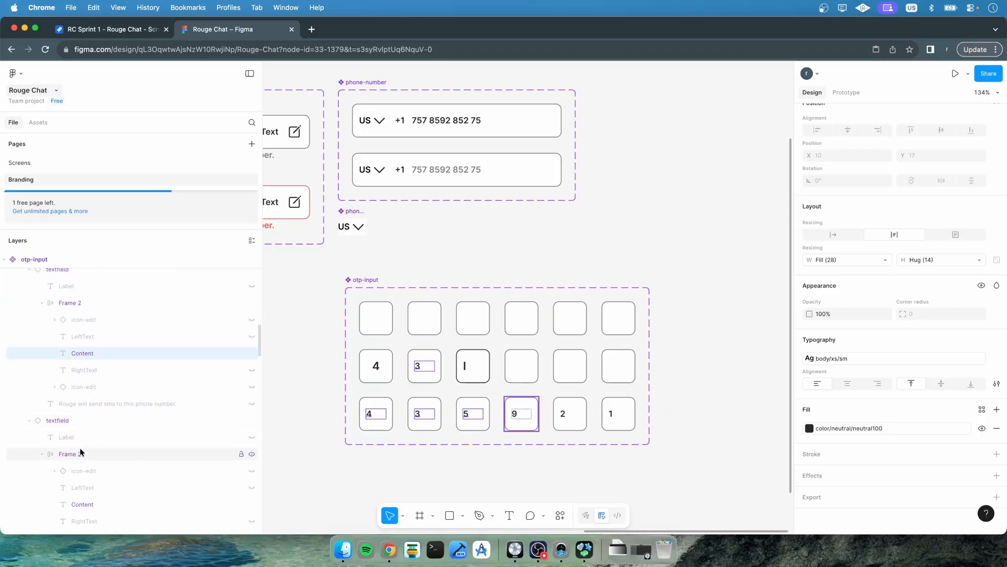
pyautogui.keyDown('shift'); pyautogui.click(79, 504); pyautogui.keyUp('shift')
pyautogui.scroll(-3, 79, 503)
pyautogui.keyDown('shift'); pyautogui.click(82, 502); pyautogui.keyUp('shift')
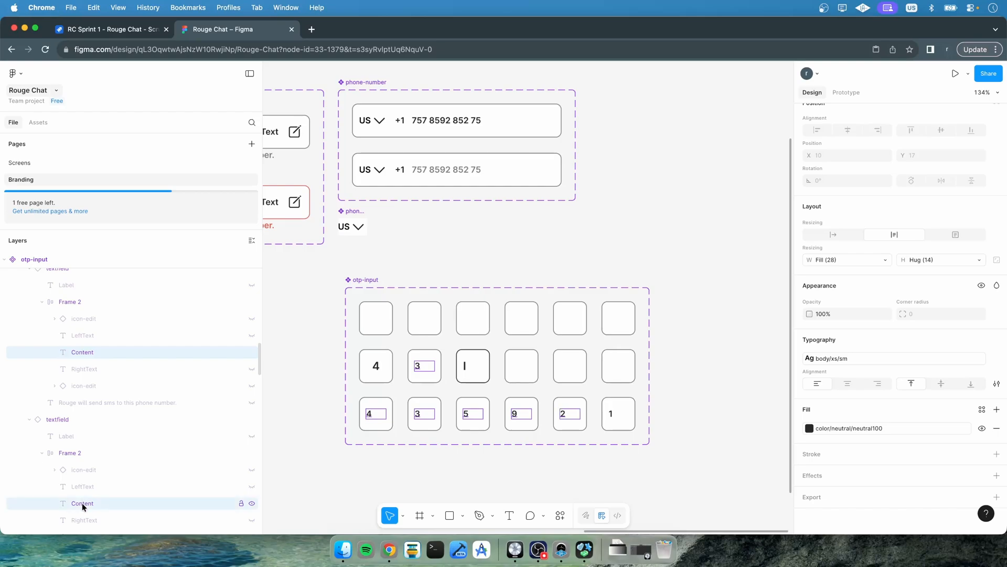
pyautogui.scroll(-3, 82, 502)
pyautogui.keyDown('shift'); pyautogui.click(79, 493); pyautogui.keyUp('shift')
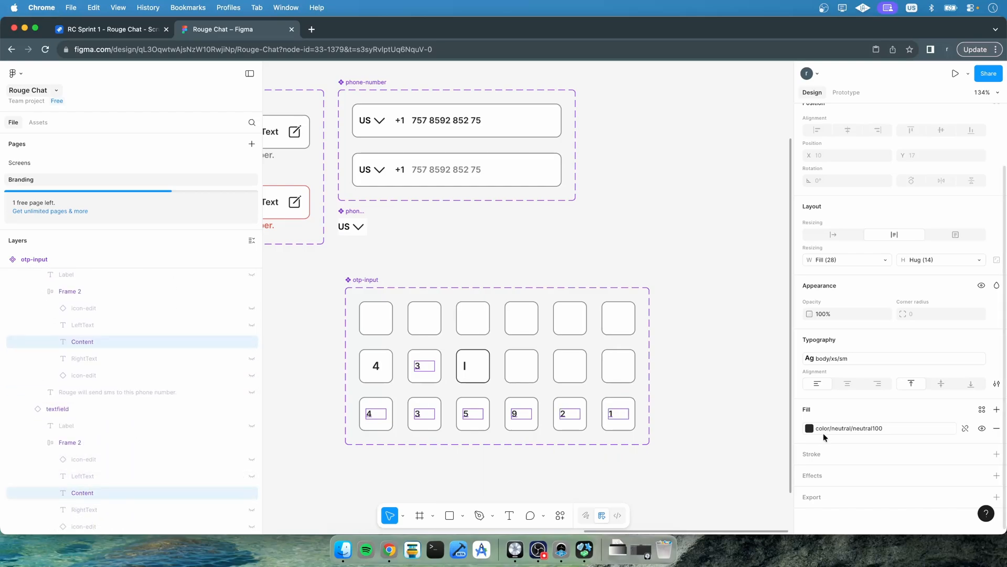
pyautogui.click(856, 357)
pyautogui.scroll(3, 734, 422)
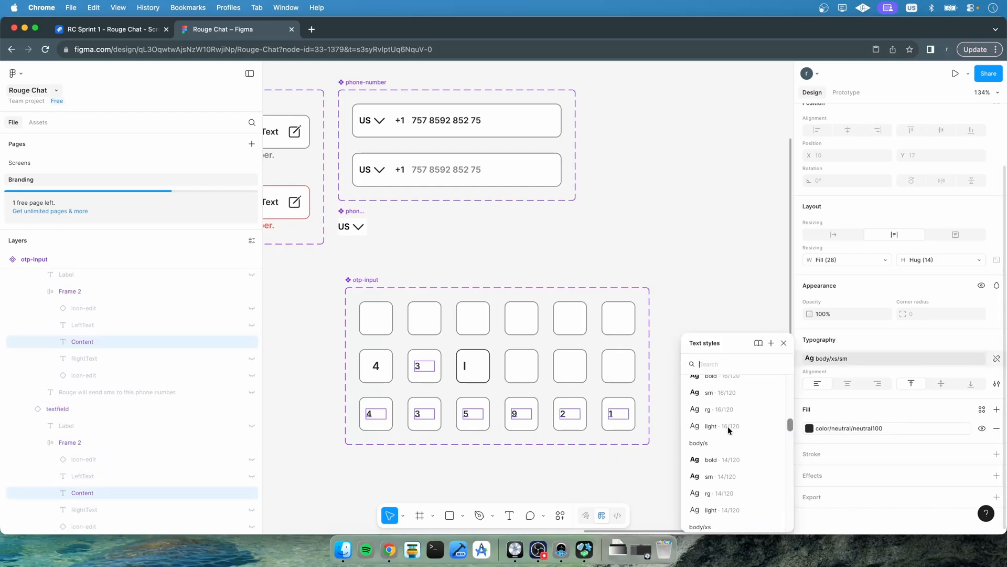
pyautogui.scroll(3, 728, 426)
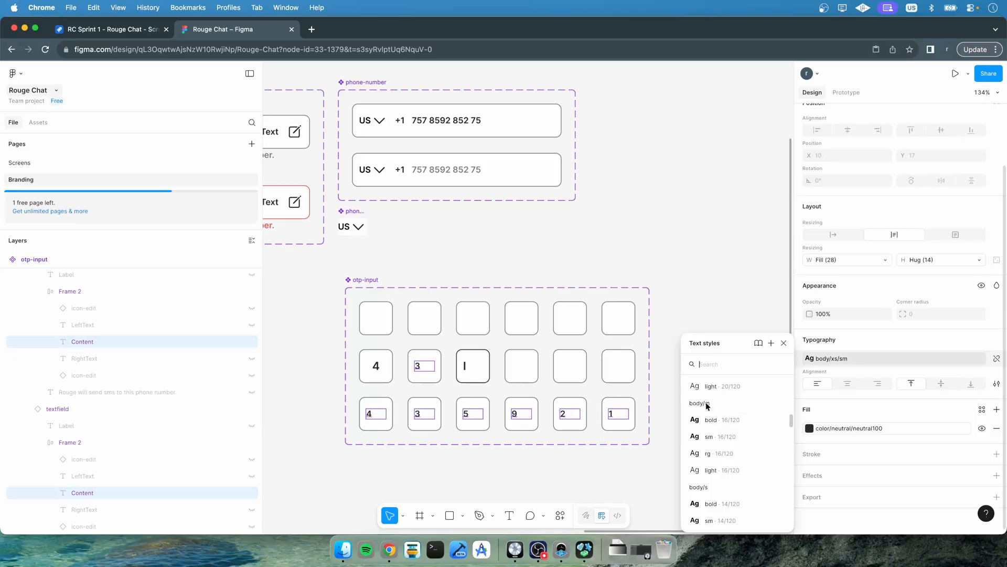
pyautogui.click(714, 437)
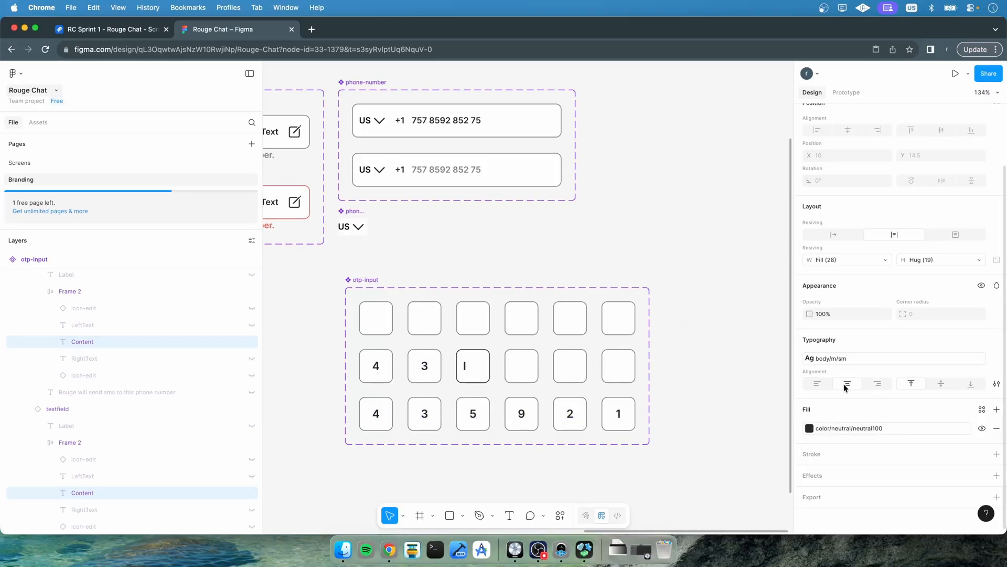
pyautogui.click(713, 382)
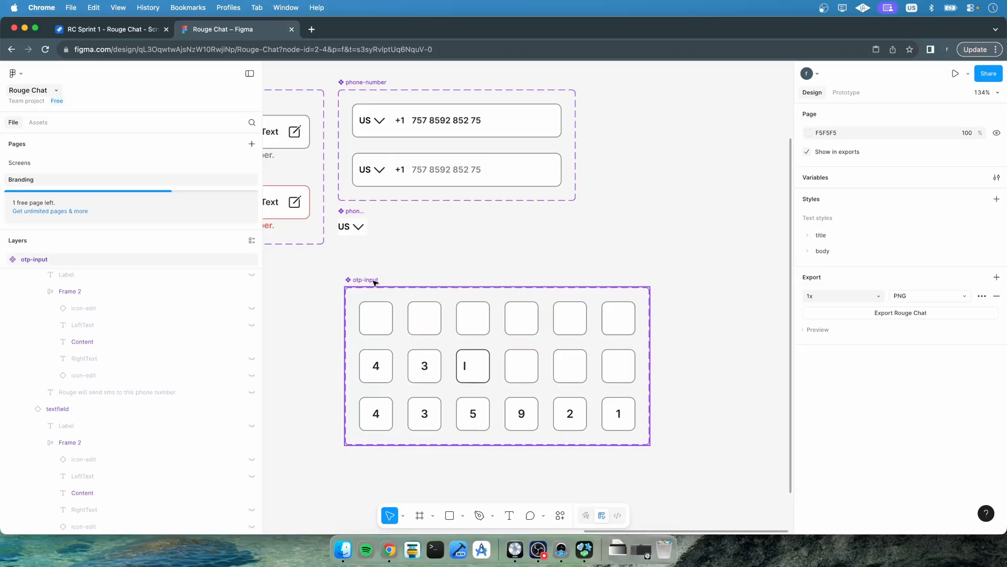
# On the OTP screen in Screens, add text "Enter the code we sent with SMS to" plus a sample phone number, centred under the title
pyautogui.scroll(5, 71, 369)
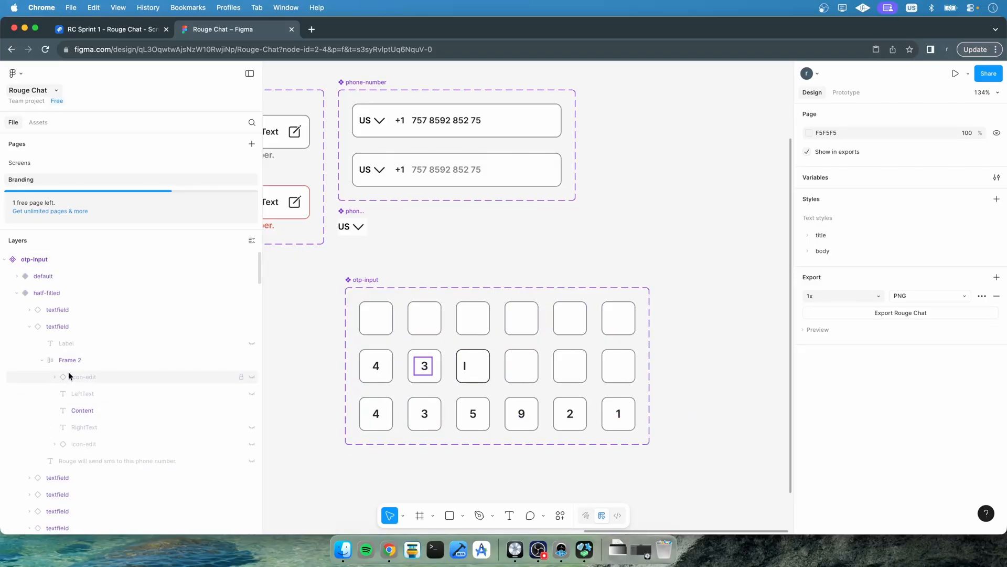
pyautogui.click(18, 294)
pyautogui.click(18, 310)
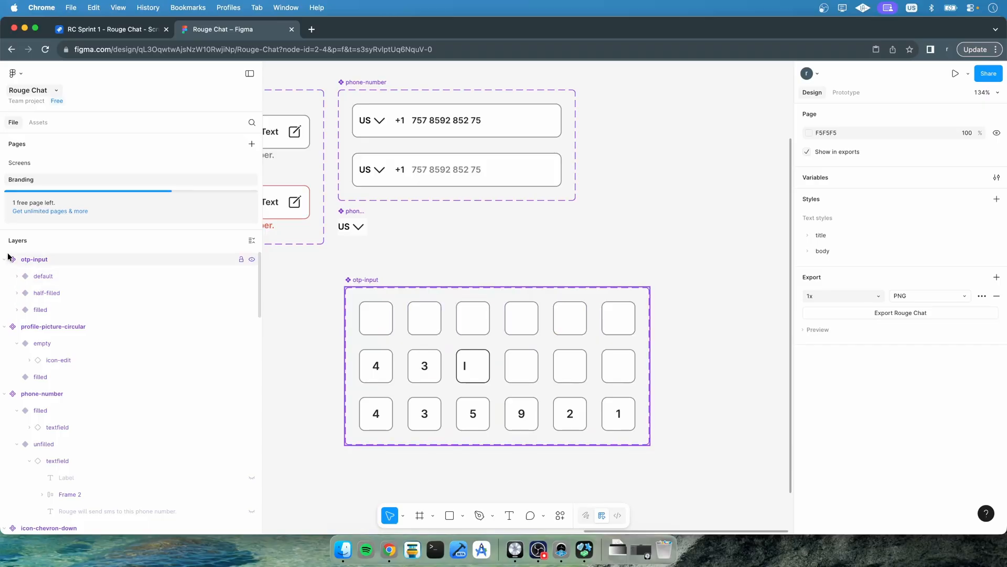
pyautogui.click(30, 165)
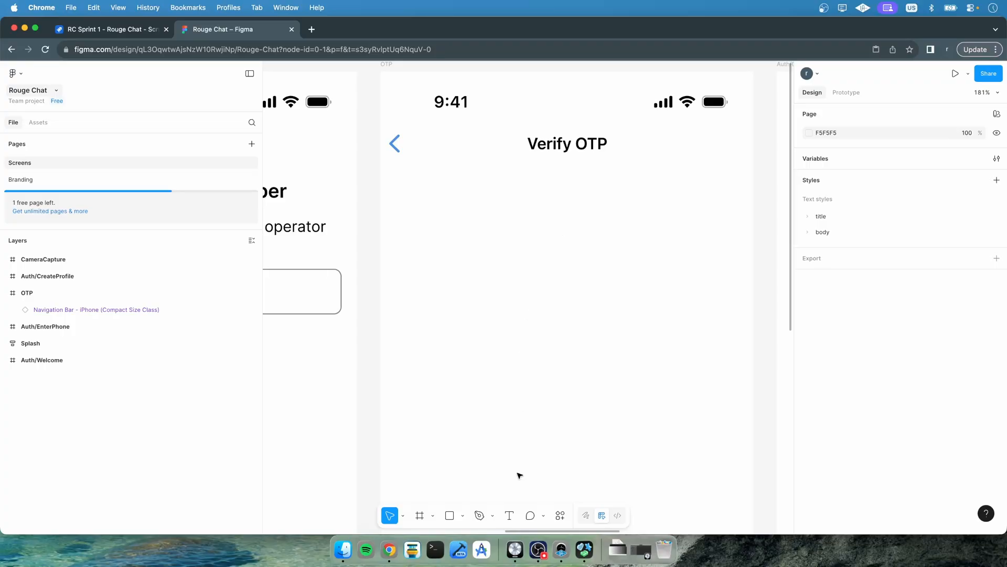
pyautogui.click(509, 515)
pyautogui.click(549, 201)
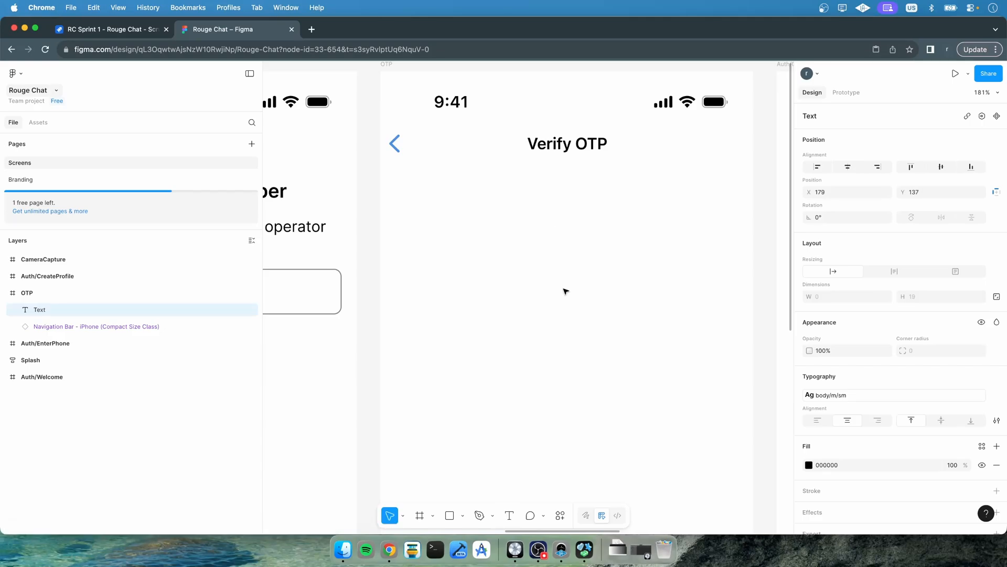
pyautogui.write('$')
pyautogui.press('BackSpace')
pyautogui.write('+5')
pyautogui.press('BackSpace')
pyautogui.press('BackSpace')
pyautogui.write('Enter the')
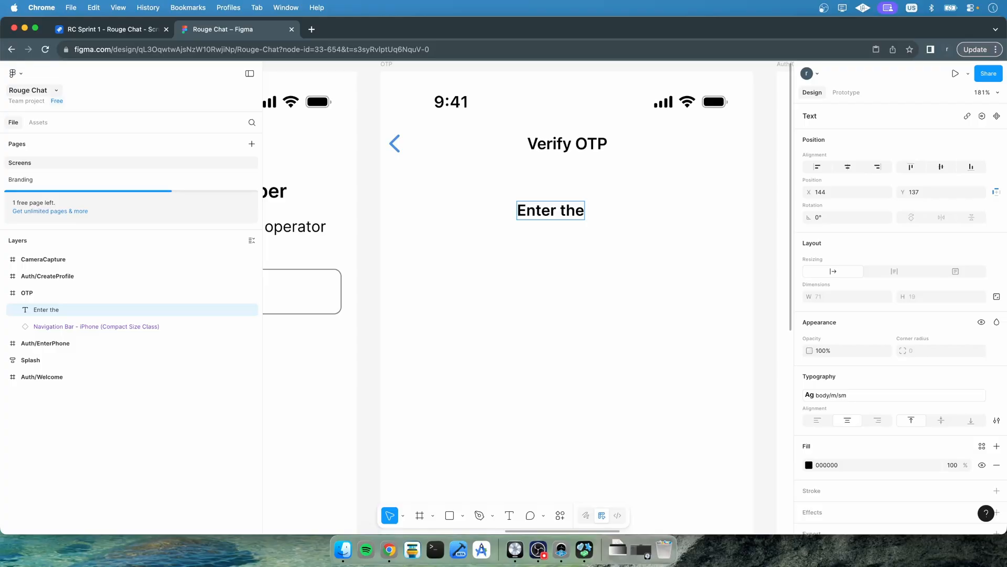
pyautogui.write(' SMS c')
pyautogui.press('BackSpace')
pyautogui.press('BackSpace')
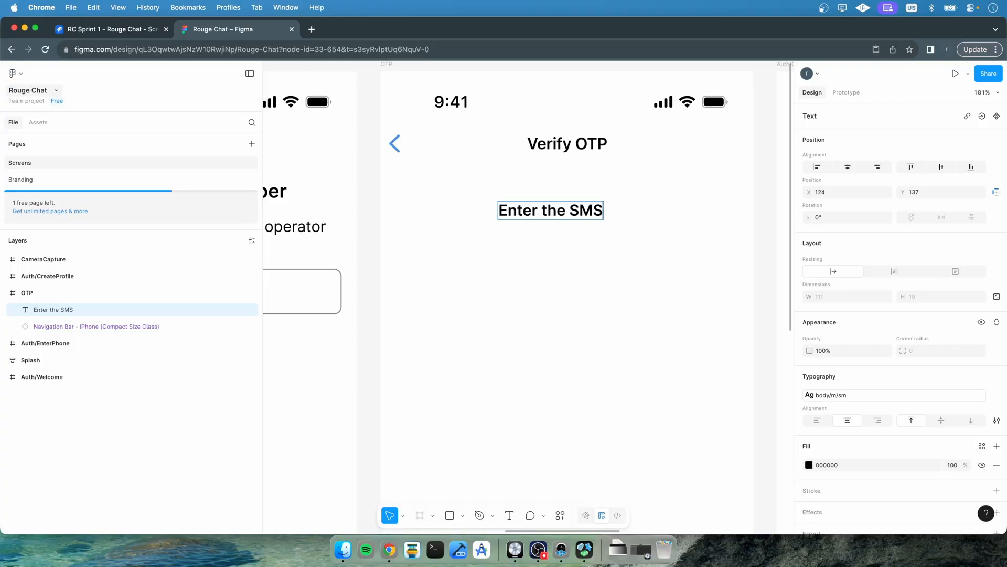
pyautogui.press('BackSpace')
pyautogui.press('BackSpace')
pyautogui.press('BackSpace')
pyautogui.press('BackSpace')
pyautogui.write('code we sen')
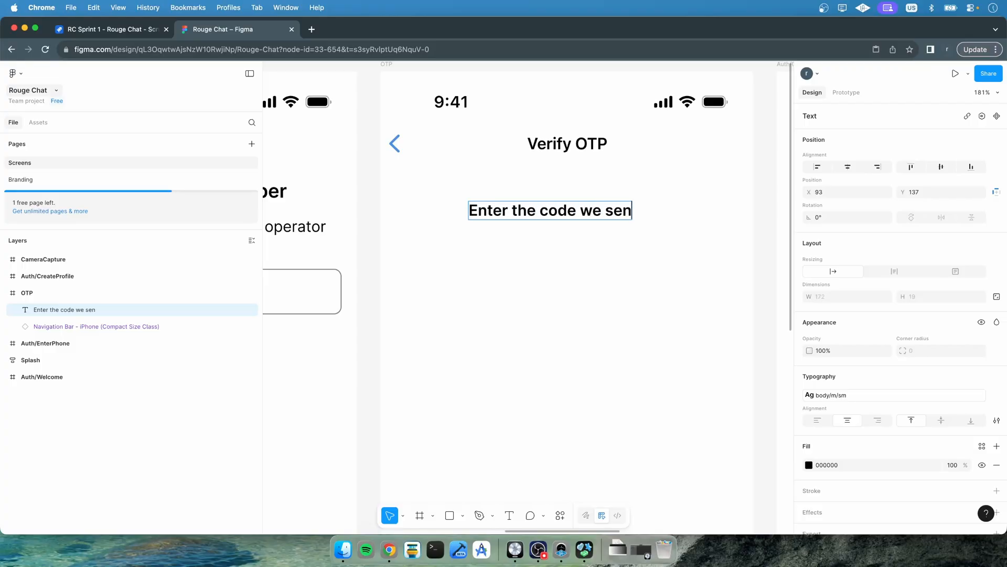
pyautogui.write('t')
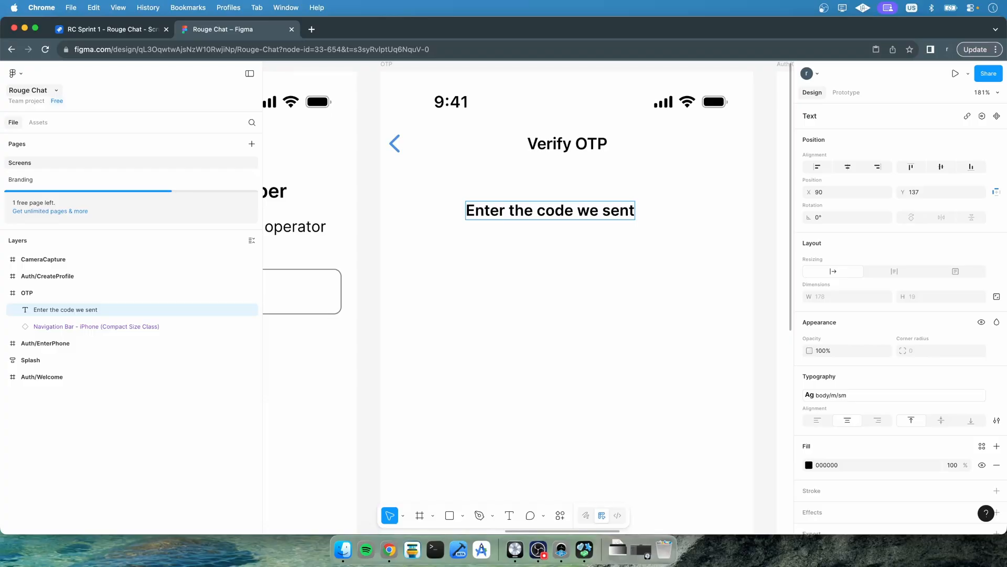
pyautogui.write(' with')
pyautogui.press('BackSpace')
pyautogui.press('BackSpace')
pyautogui.press('BackSpace')
pyautogui.write('ith')
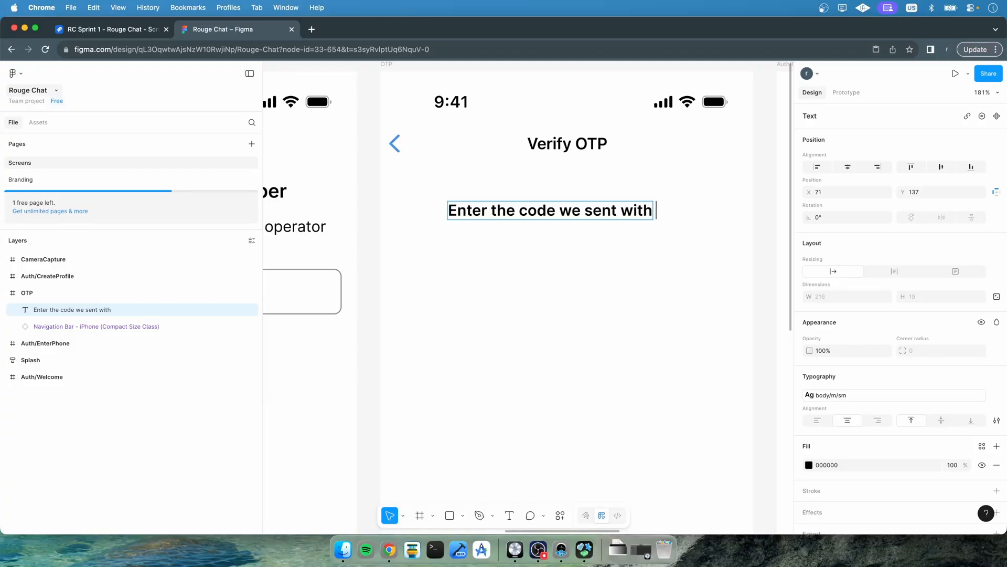
pyautogui.write(' SMS')
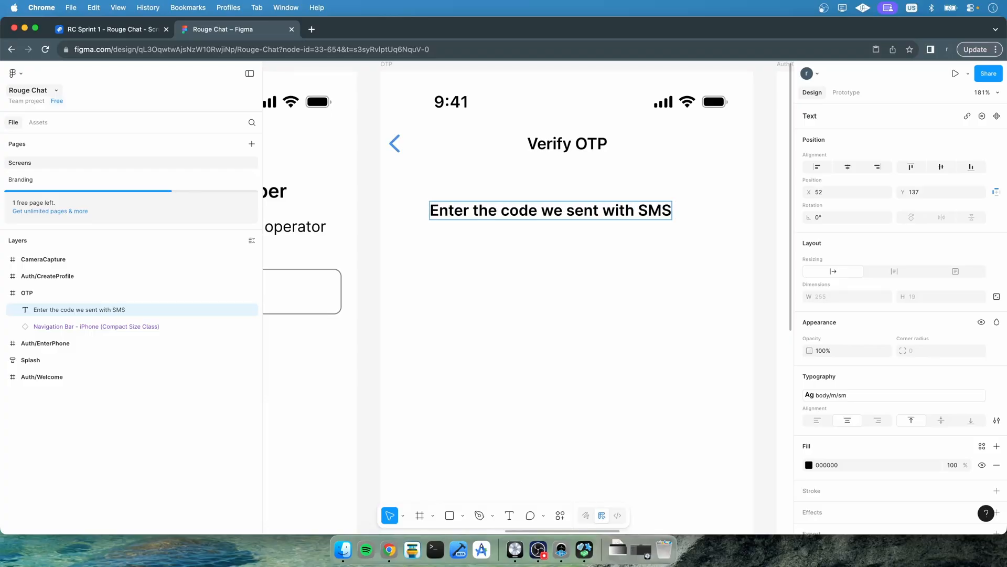
pyautogui.write(' to ')
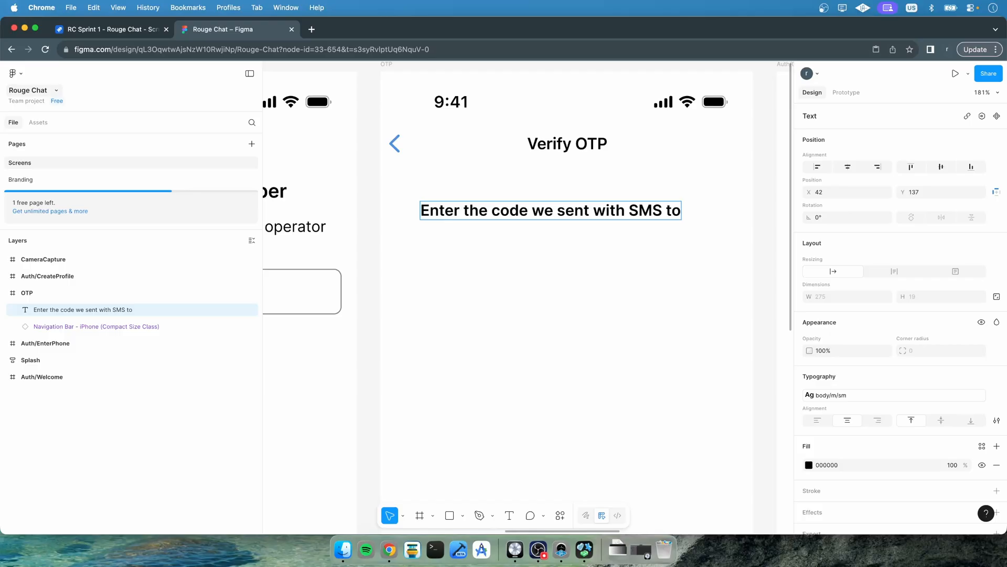
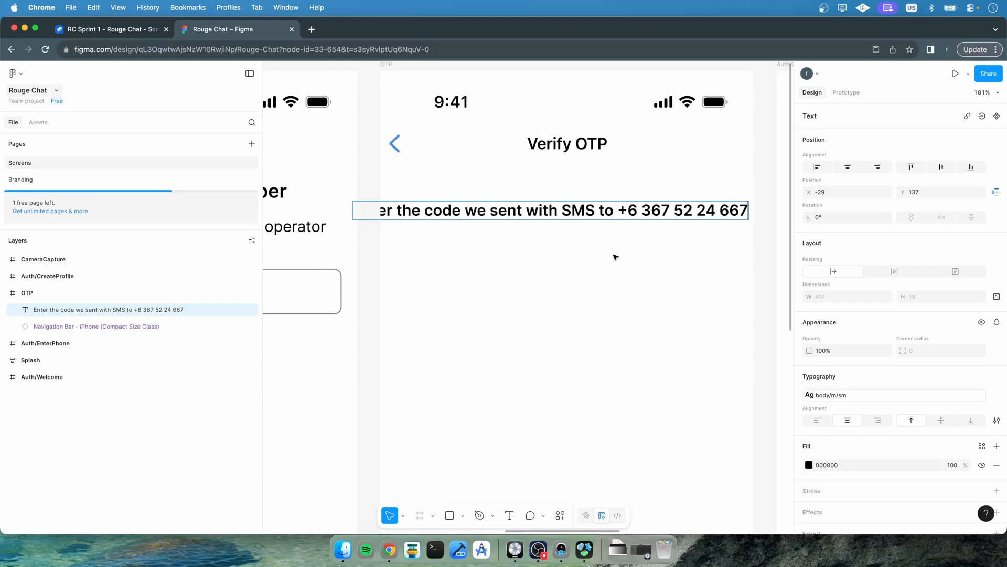
pyautogui.press('Escape')
pyautogui.moveTo(562, 211)
pyautogui.mouseDown()
pyautogui.moveTo(589, 210)
pyautogui.moveTo(579, 212)
pyautogui.mouseUp()
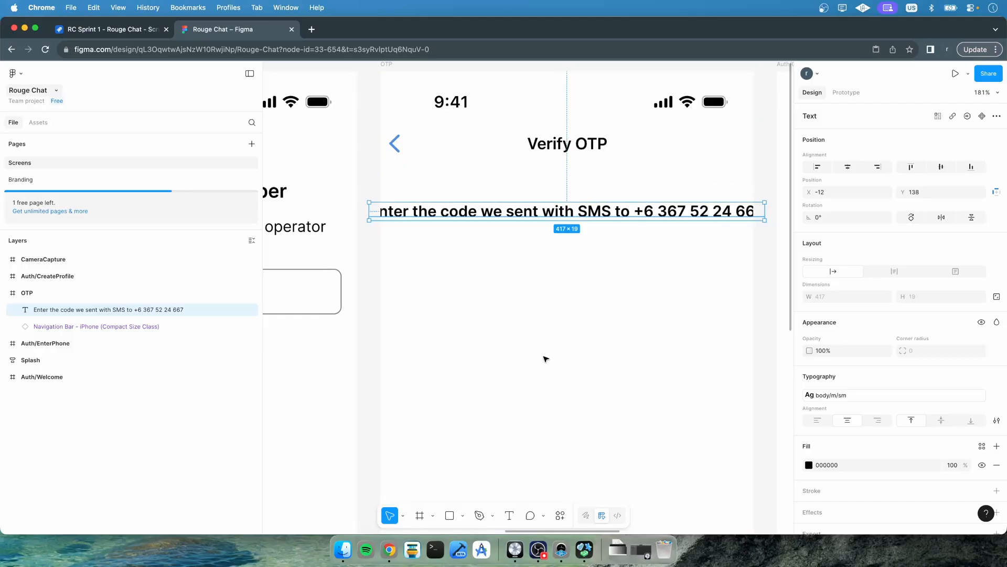
pyautogui.click(556, 335)
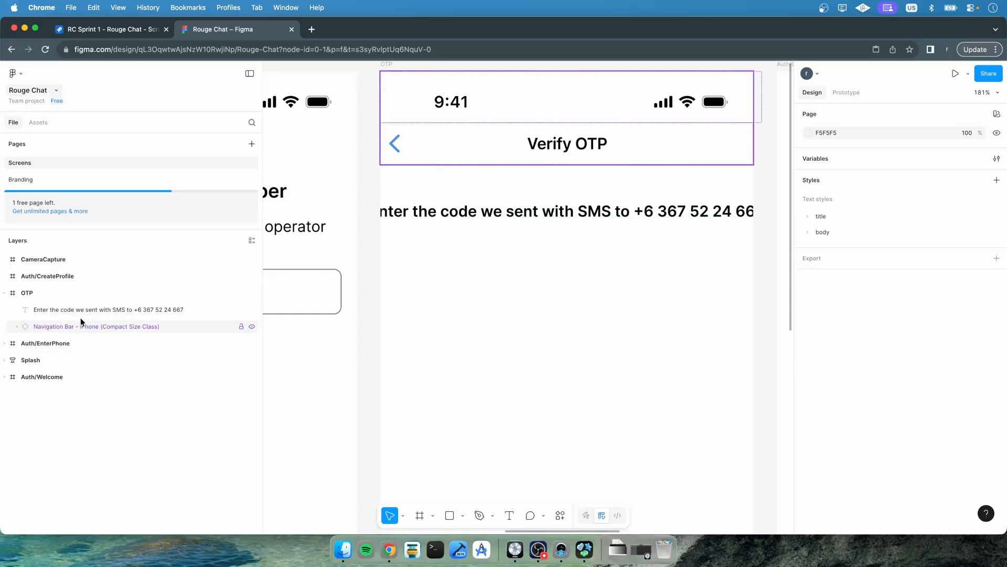
# Place an otp-input component instance from the assets below the instruction text on the OTP screen
pyautogui.click(38, 122)
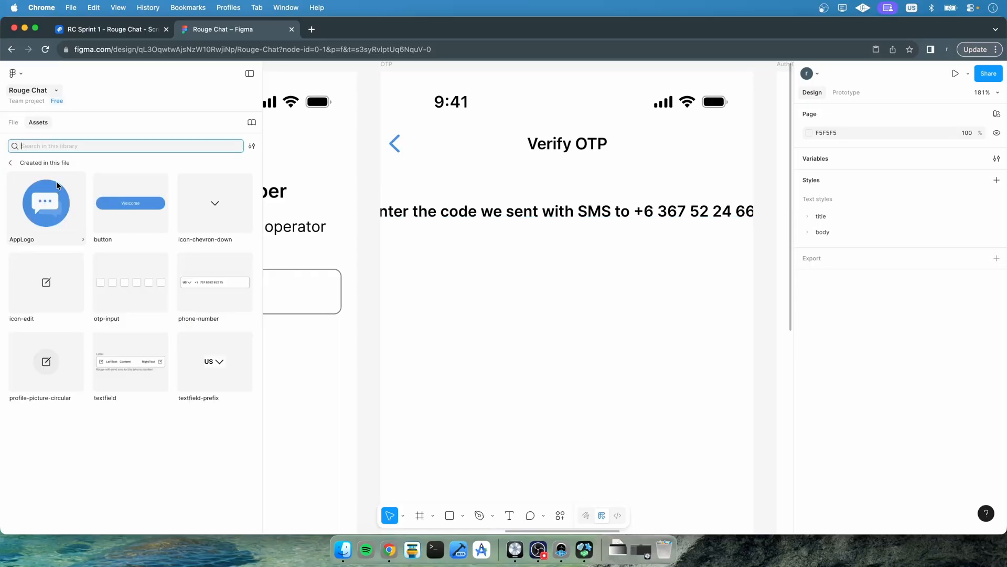
pyautogui.moveTo(126, 291); pyautogui.dragTo(551, 274)
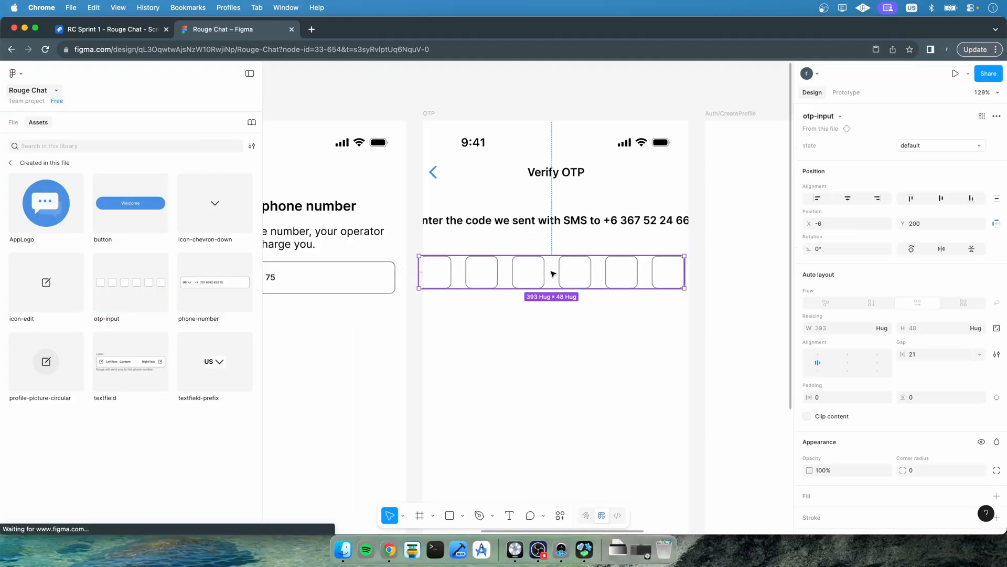
pyautogui.click(528, 354)
pyautogui.click(12, 124)
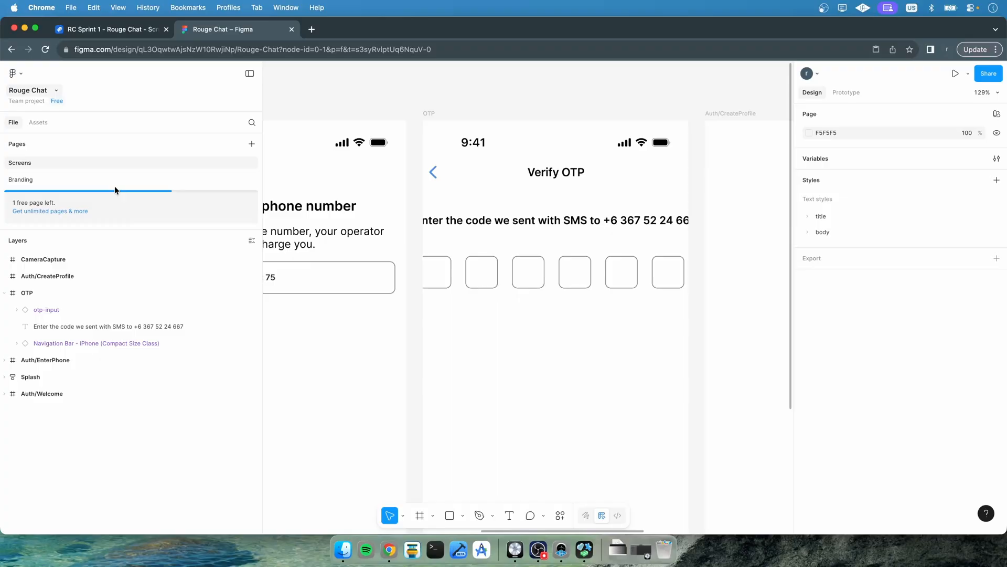
# Add the text "You can request new otp in: 00:36" and position it centred below the OTP fields
pyautogui.scroll(-2, 475, 357)
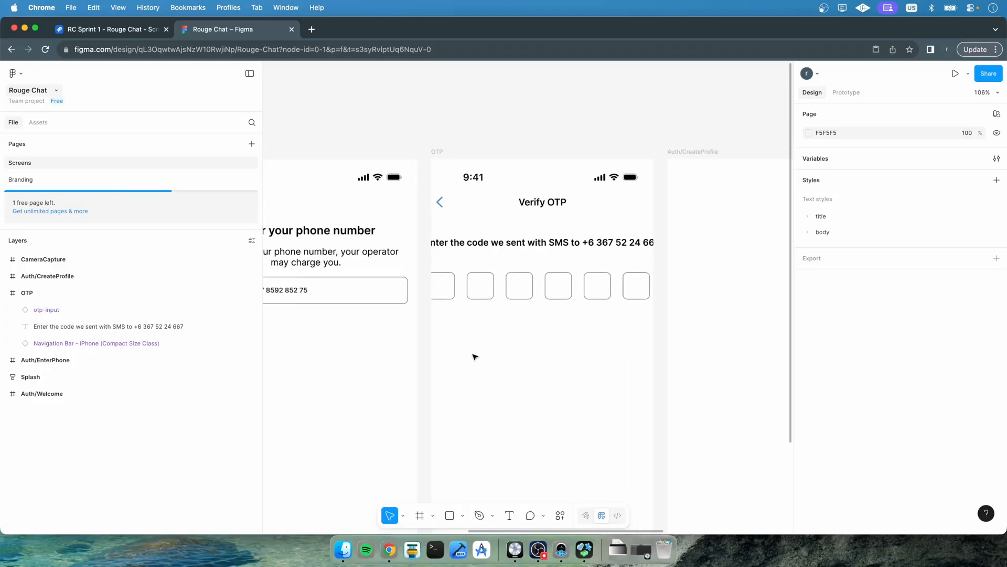
pyautogui.click(508, 516)
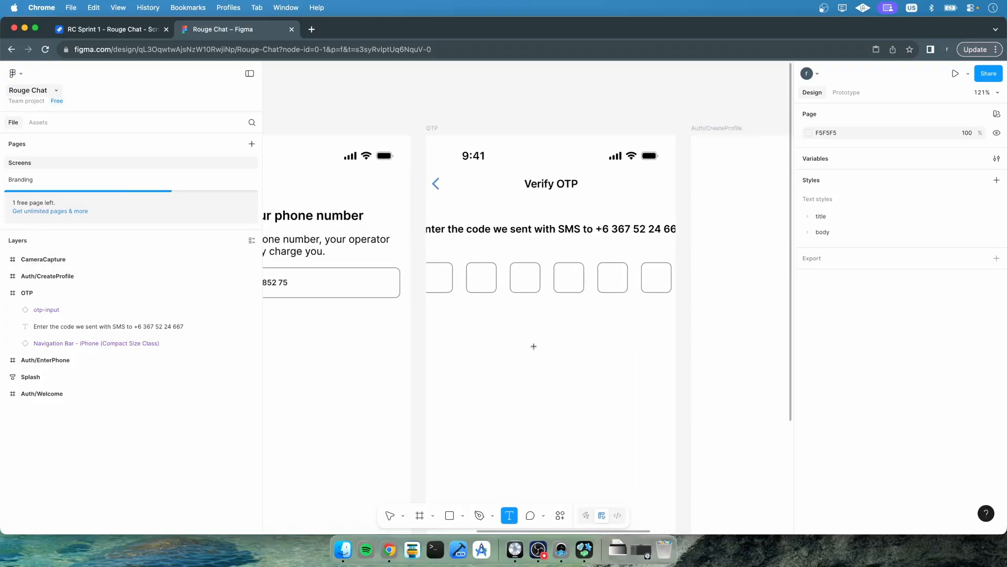
pyautogui.click(538, 338)
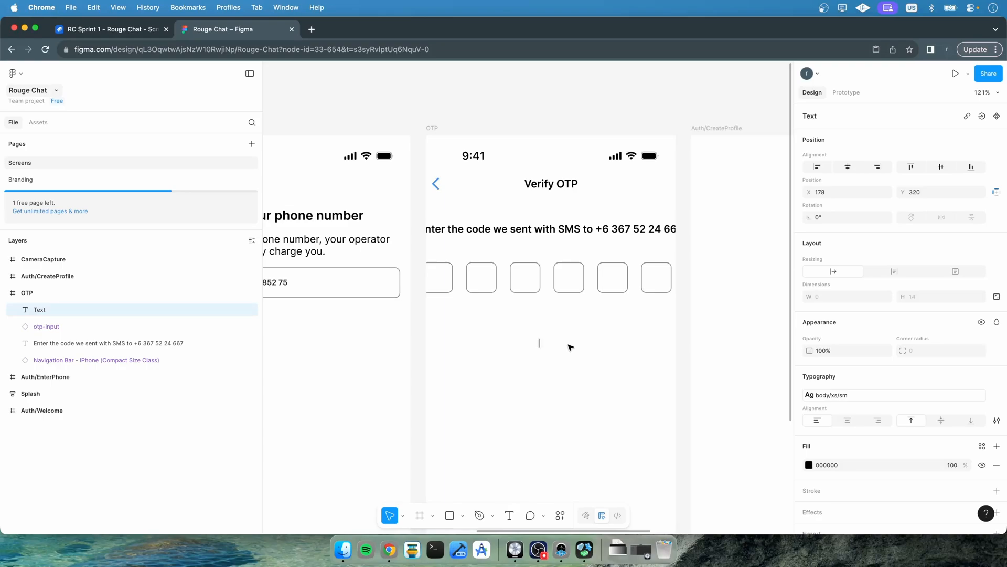
pyautogui.write('You can request new o')
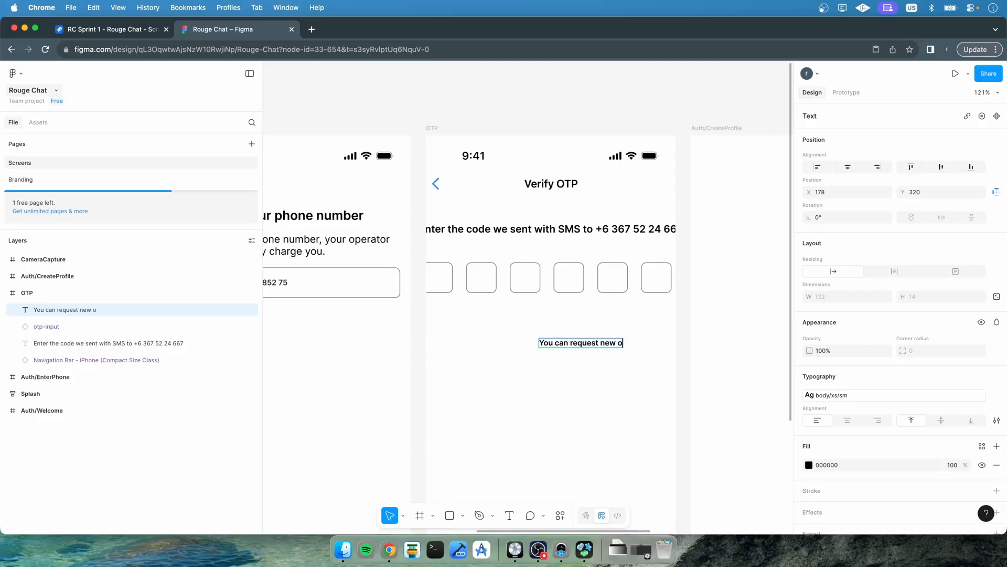
pyautogui.write('tp in: 00:36')
pyautogui.press('Escape')
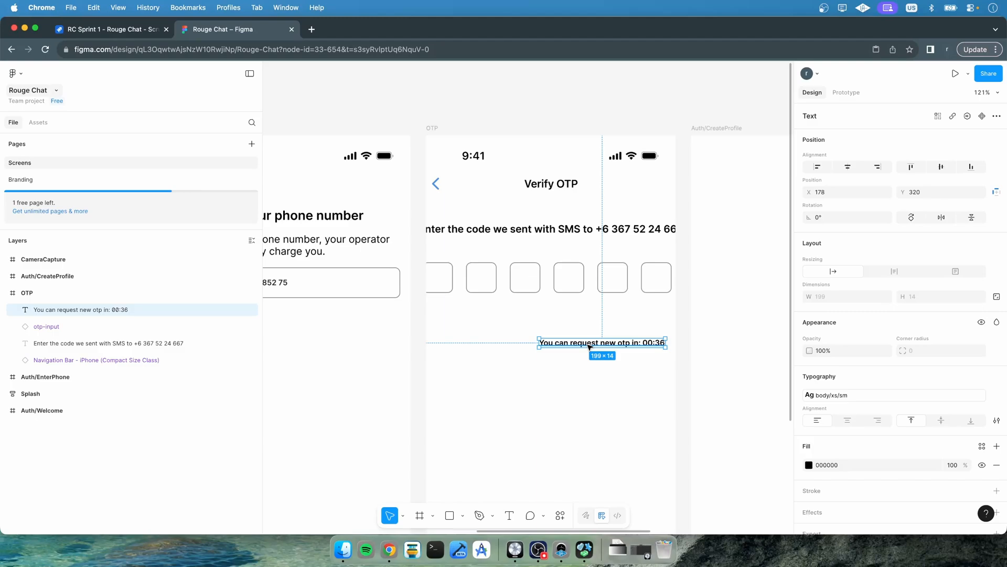
pyautogui.hscroll(4, 589, 346)
pyautogui.hscroll(-3, 540, 349)
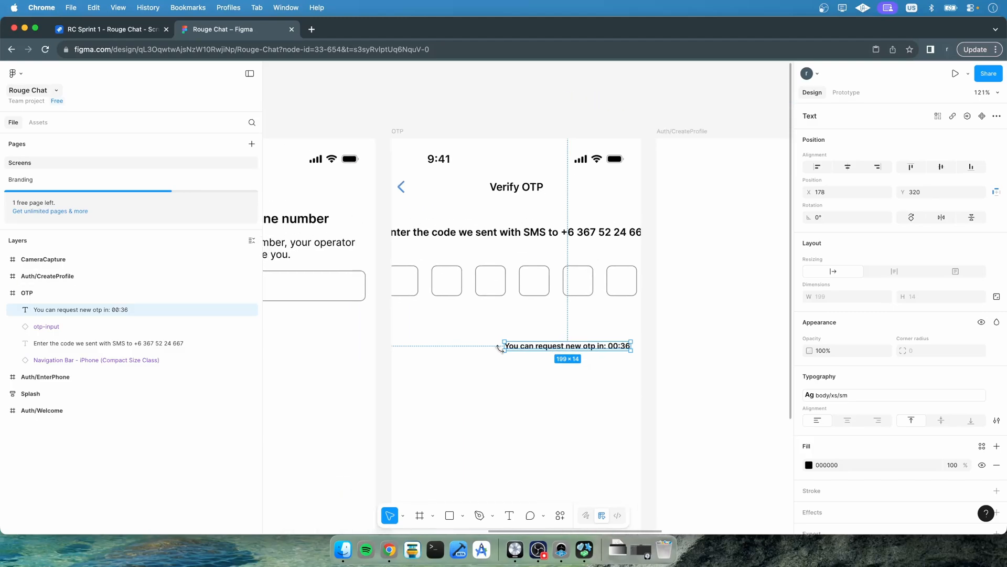
pyautogui.moveTo(534, 348); pyautogui.dragTo(480, 328)
# Wrap the instruction text, otp-input instance and timer text in a new frame named "Top Content"
pyautogui.click(496, 231)
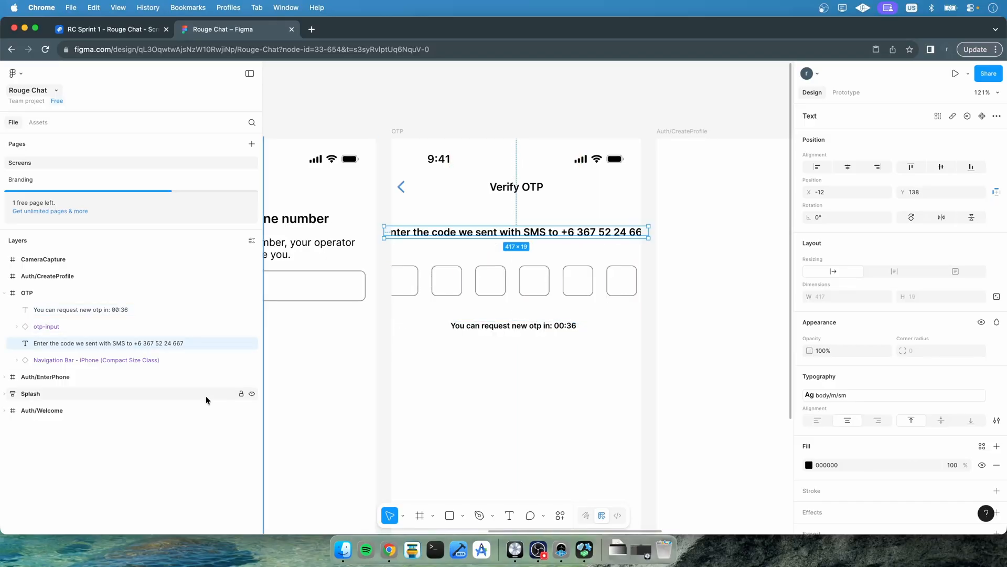
pyautogui.keyDown('shift'); pyautogui.click(38, 326); pyautogui.keyUp('shift')
pyautogui.keyDown('shift'); pyautogui.click(53, 309); pyautogui.keyUp('shift')
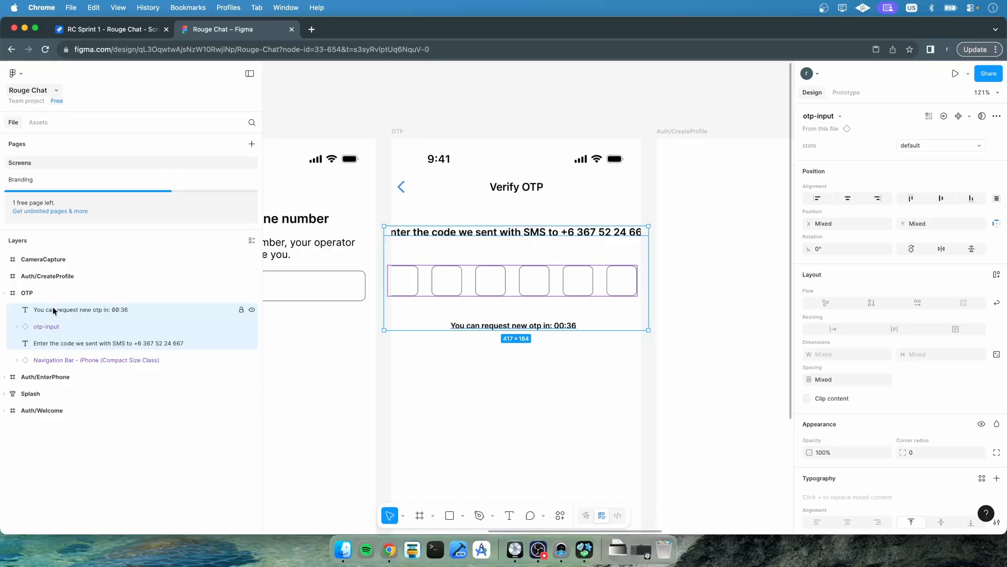
pyautogui.rightClick(53, 309)
pyautogui.click(102, 286)
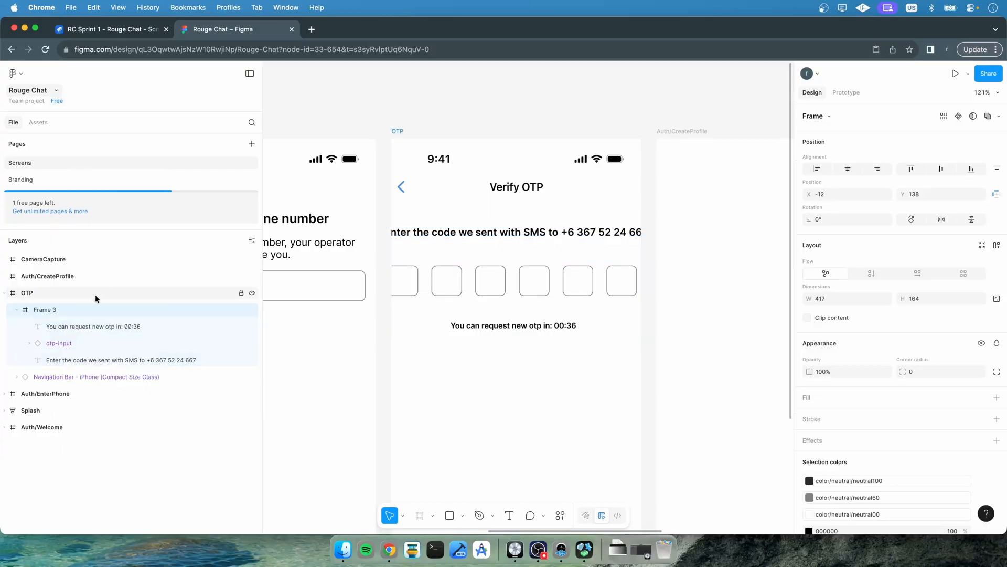
pyautogui.doubleClick(43, 310)
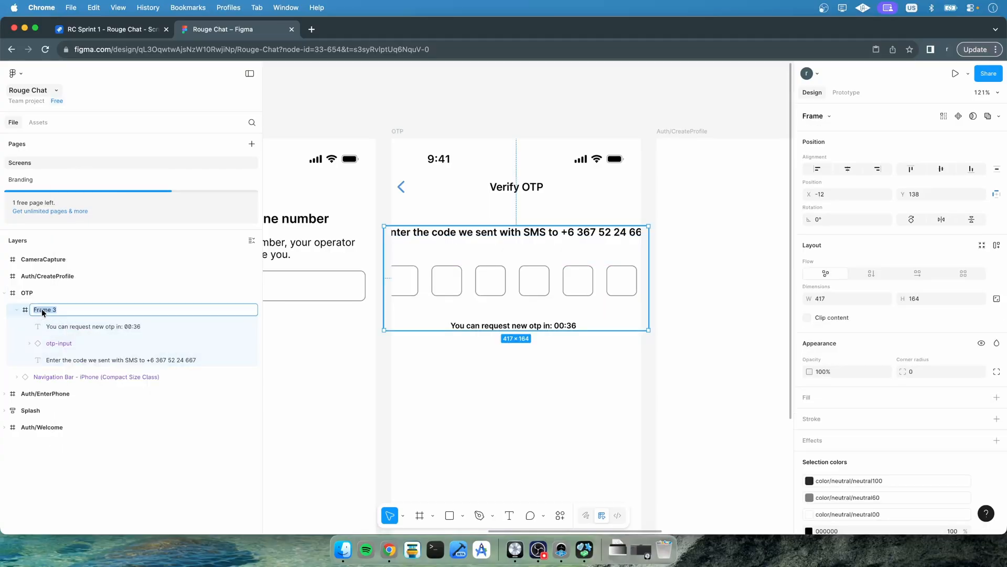
pyautogui.write('Top Content')
pyautogui.press('Return')
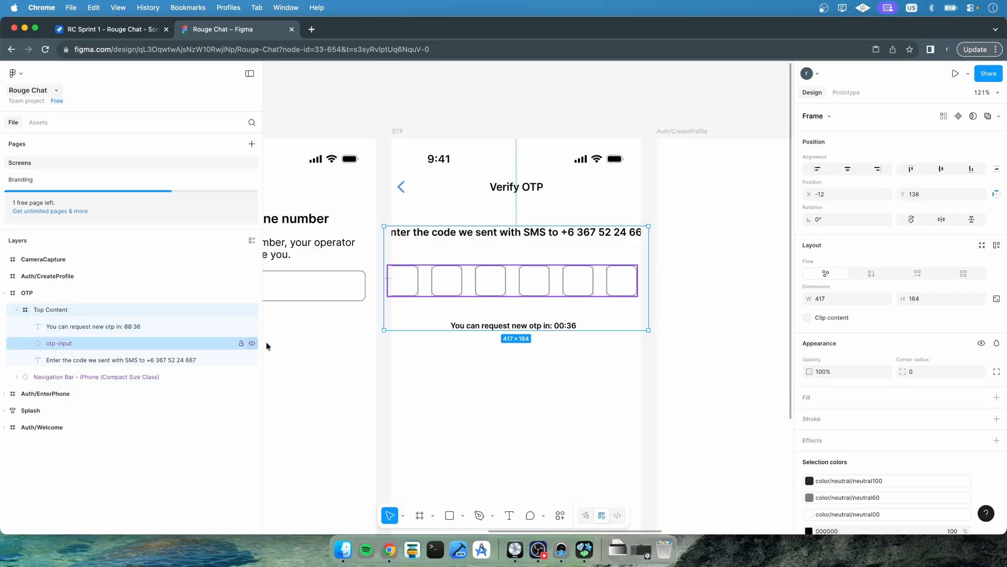
# Give Top Content a vertical auto layout, stretch it to the screen's full width and move it up under the navigation bar
pyautogui.click(873, 273)
pyautogui.moveTo(386, 268); pyautogui.dragTo(392, 269)
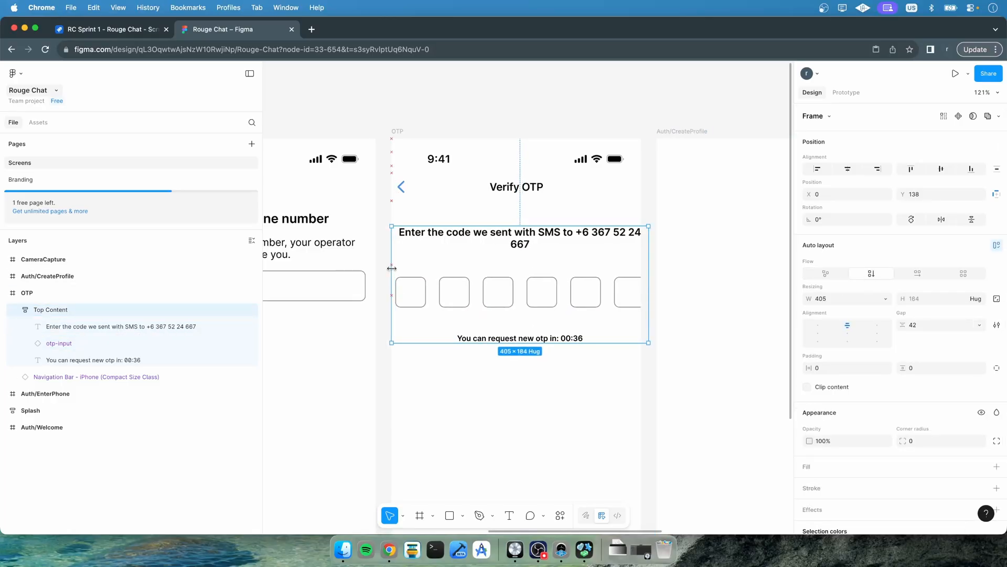
pyautogui.moveTo(646, 284); pyautogui.dragTo(641, 283)
pyautogui.moveTo(560, 252); pyautogui.dragTo(559, 225)
# Set Top Content's horizontal padding to 16
pyautogui.click(842, 367)
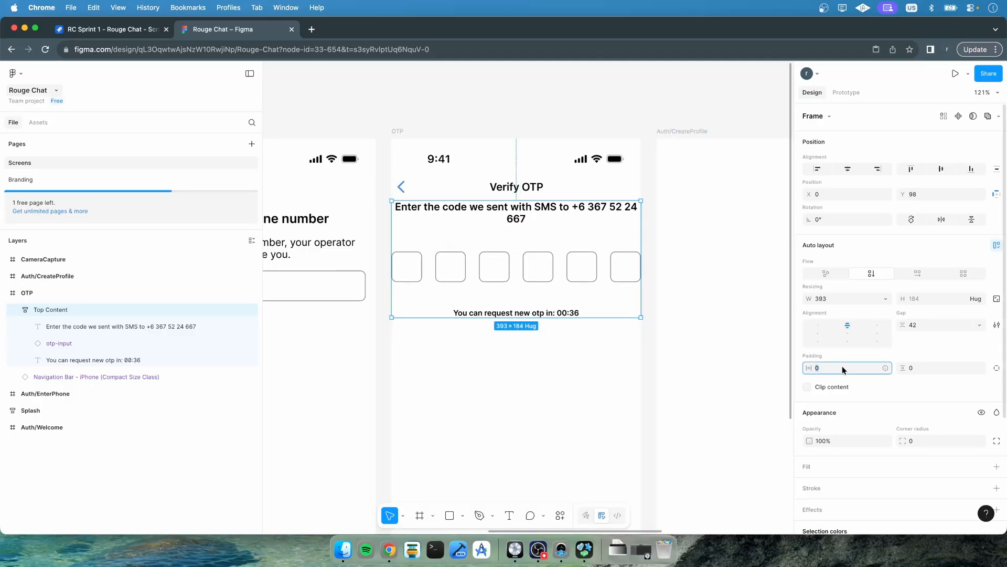
pyautogui.write('1')
pyautogui.press('Return')
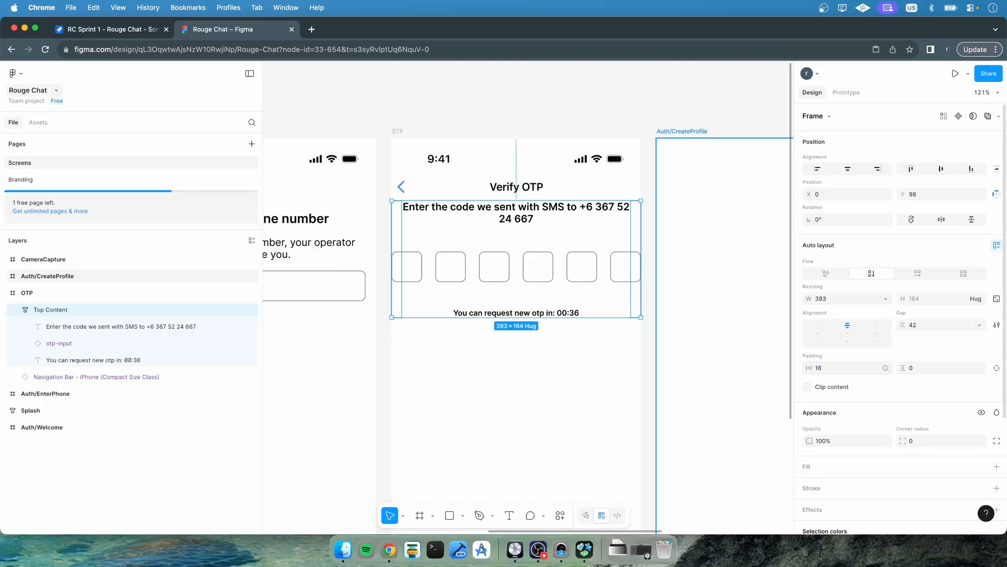
pyautogui.click(886, 367)
pyautogui.click(830, 506)
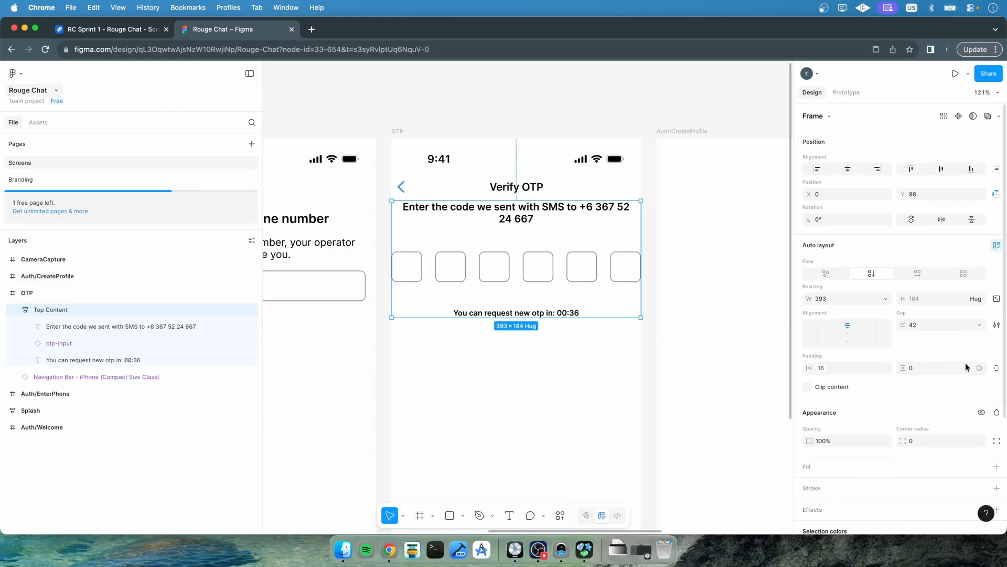
# Apply the spacing 400 variable to Top Content's vertical padding, then set its bottom padding to 0
pyautogui.click(982, 370)
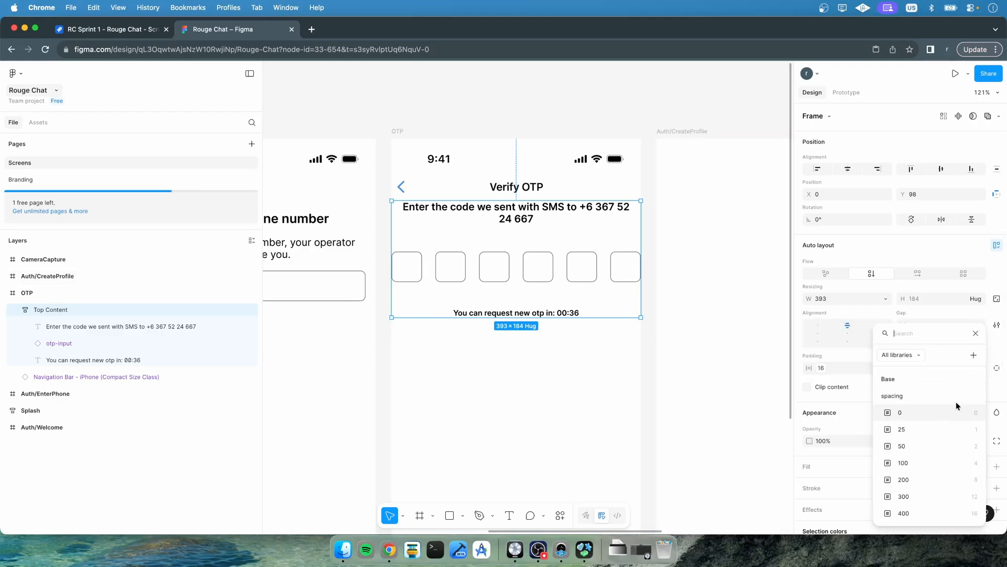
pyautogui.click(915, 507)
pyautogui.click(997, 367)
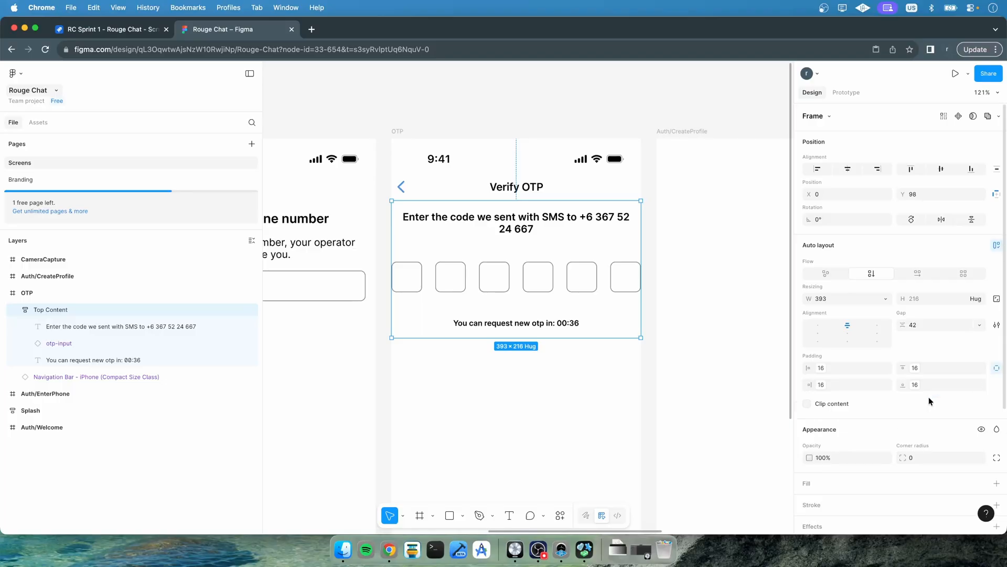
pyautogui.click(929, 388)
pyautogui.press('BackSpace')
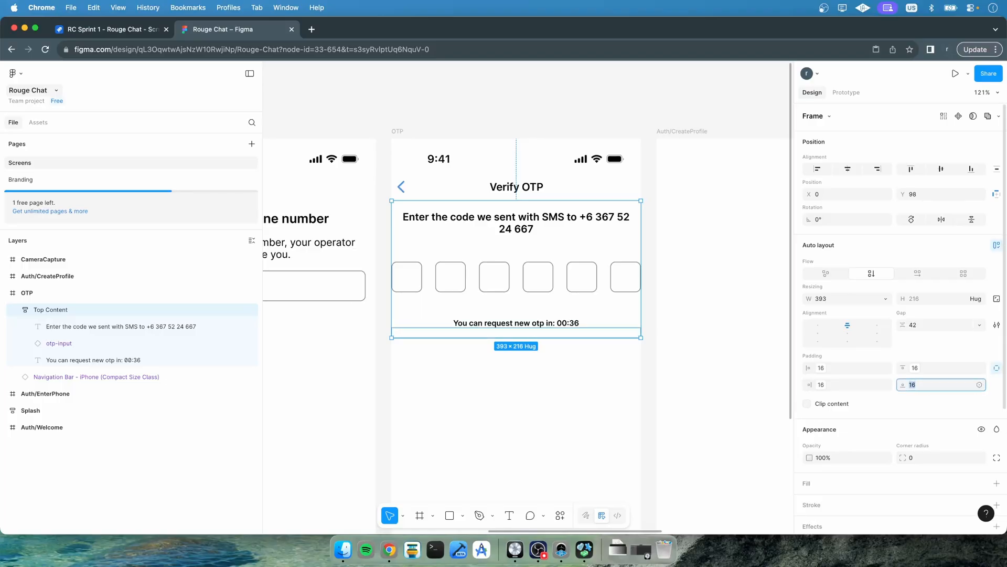
pyautogui.write('0')
pyautogui.press('Return')
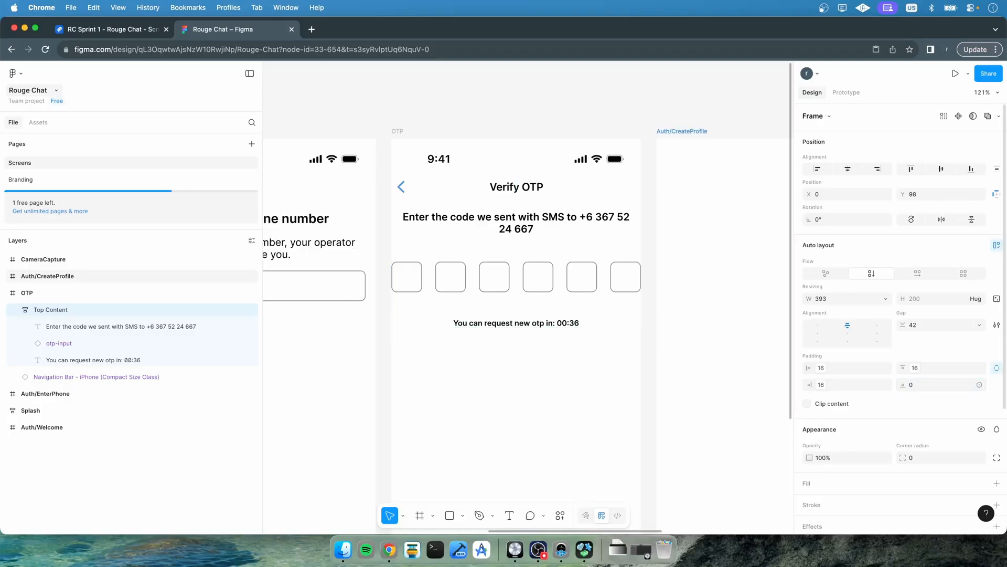
pyautogui.click(997, 367)
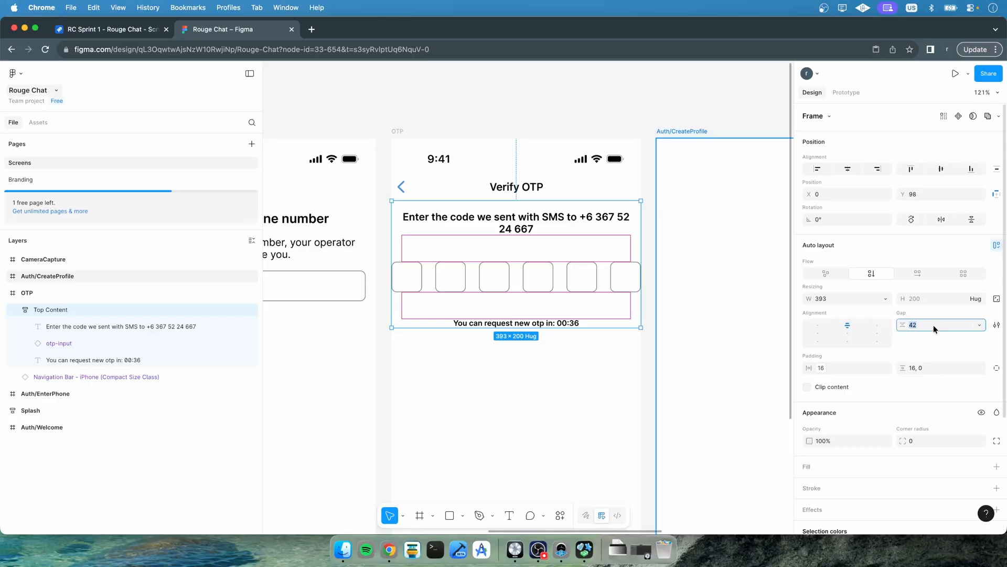
# Set Top Content's item gap to the spacing 400 variable
pyautogui.click(979, 325)
pyautogui.click(944, 358)
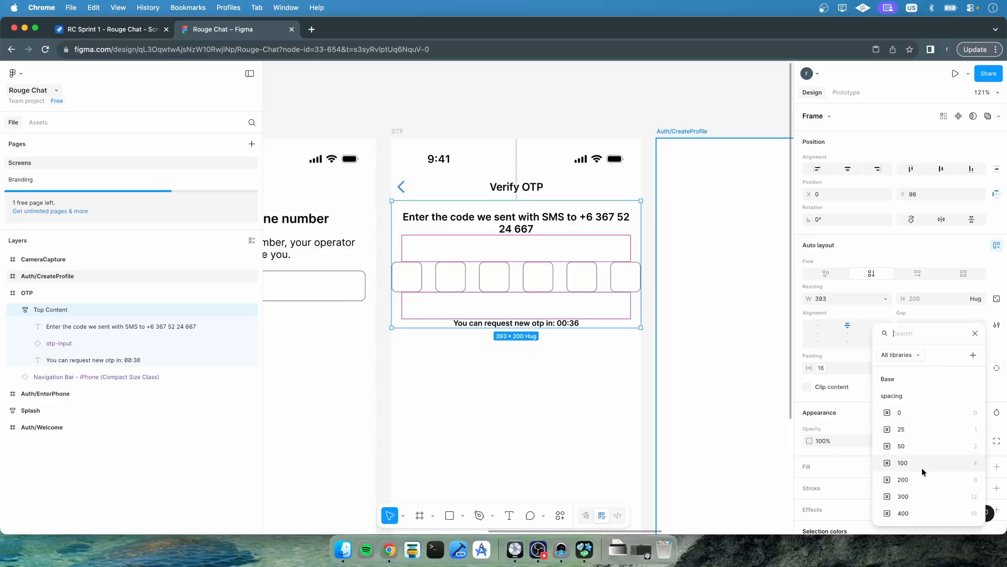
pyautogui.click(911, 505)
pyautogui.click(538, 388)
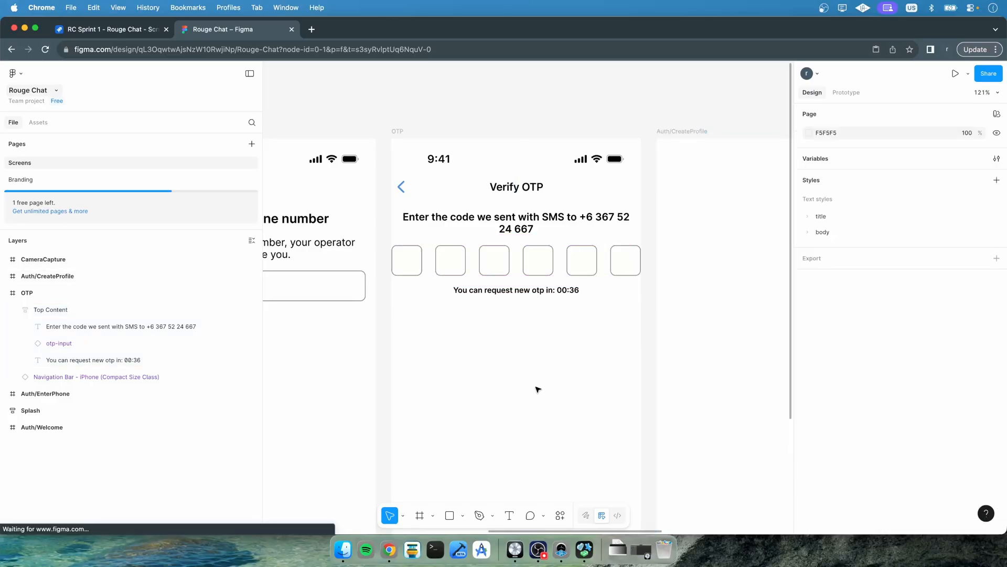
pyautogui.click(524, 244)
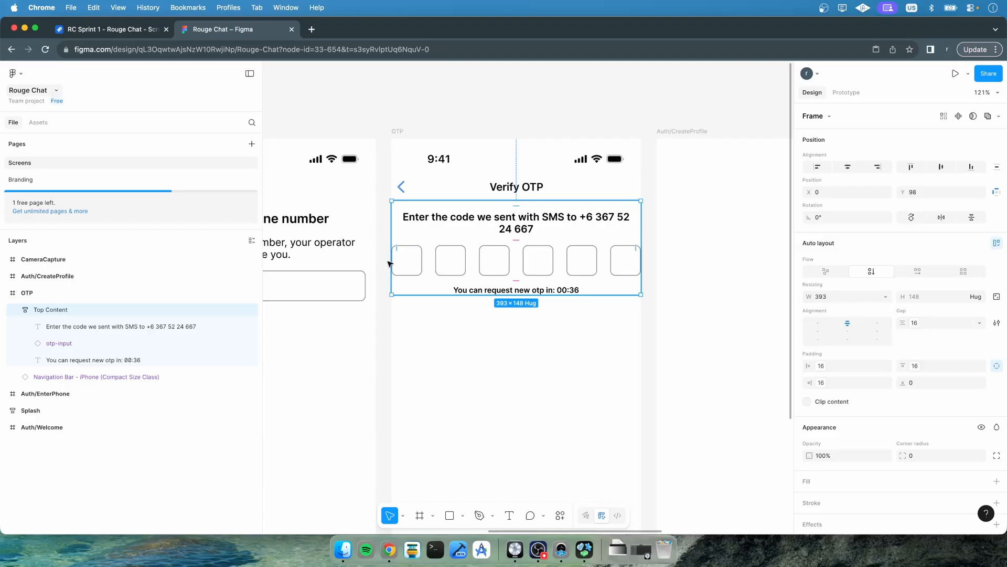
pyautogui.click(36, 124)
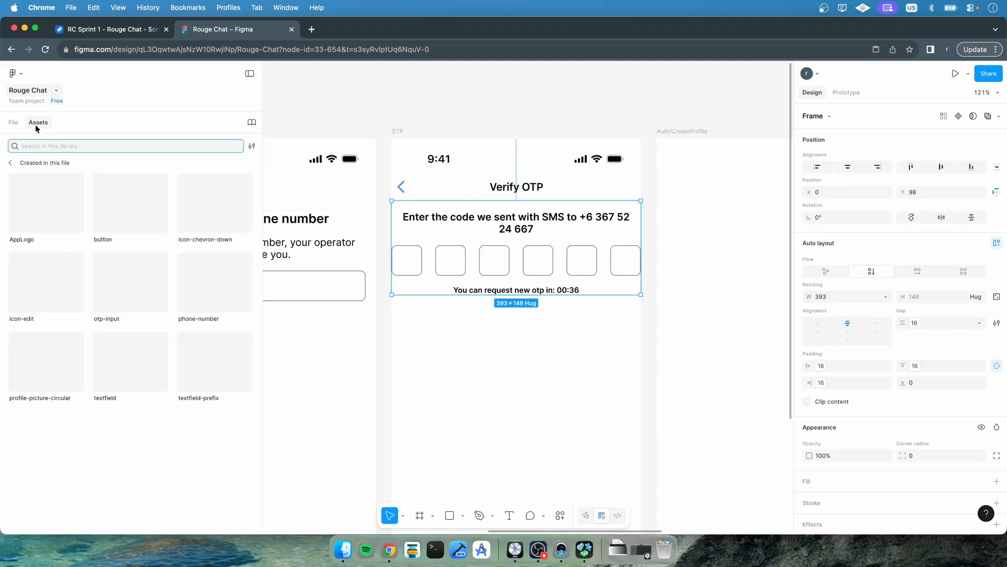
pyautogui.click(13, 122)
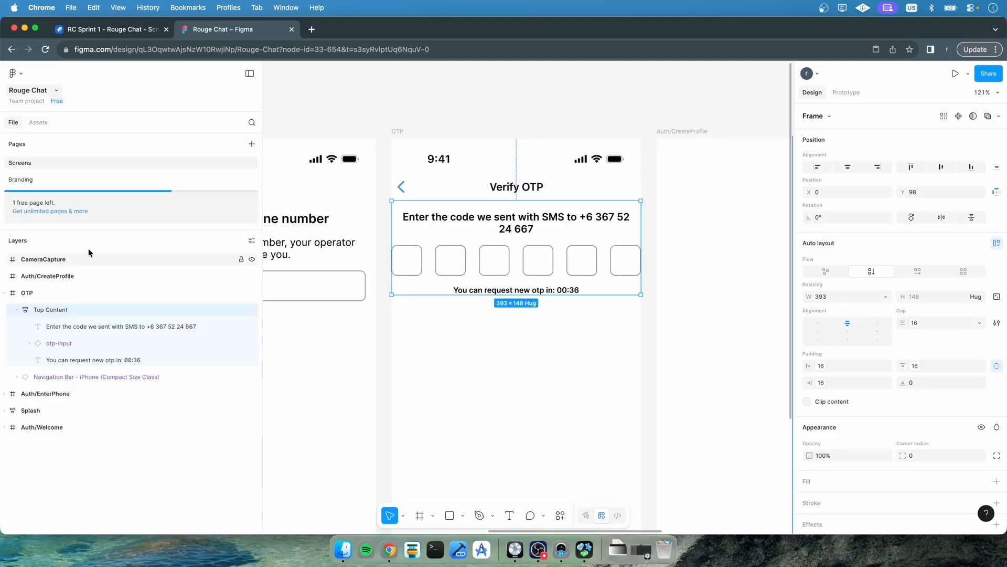
# Inspect the otp-input variants' width sizing on the Branding page and compare with the OTP screen frame
pyautogui.click(36, 176)
pyautogui.click(379, 314)
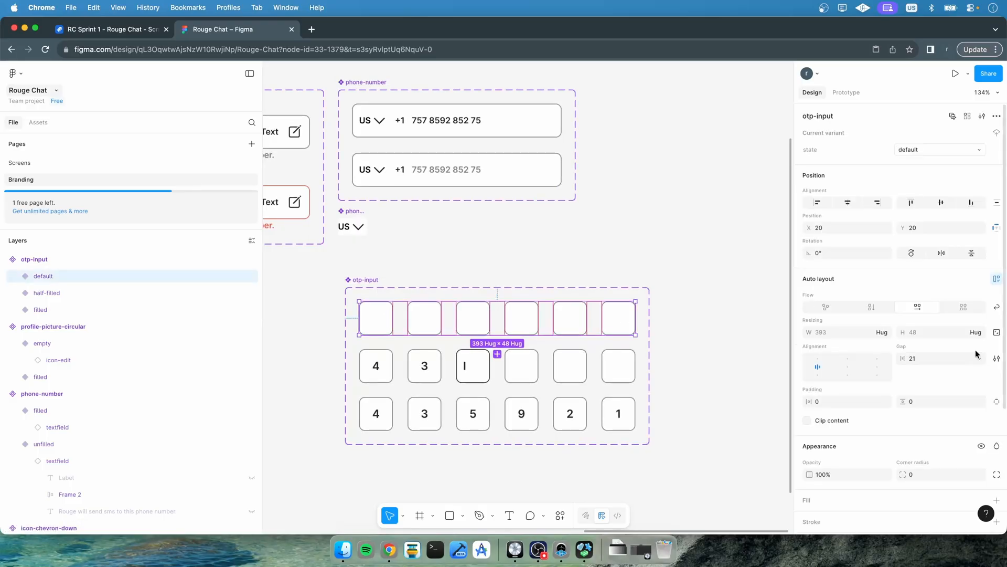
pyautogui.click(883, 332)
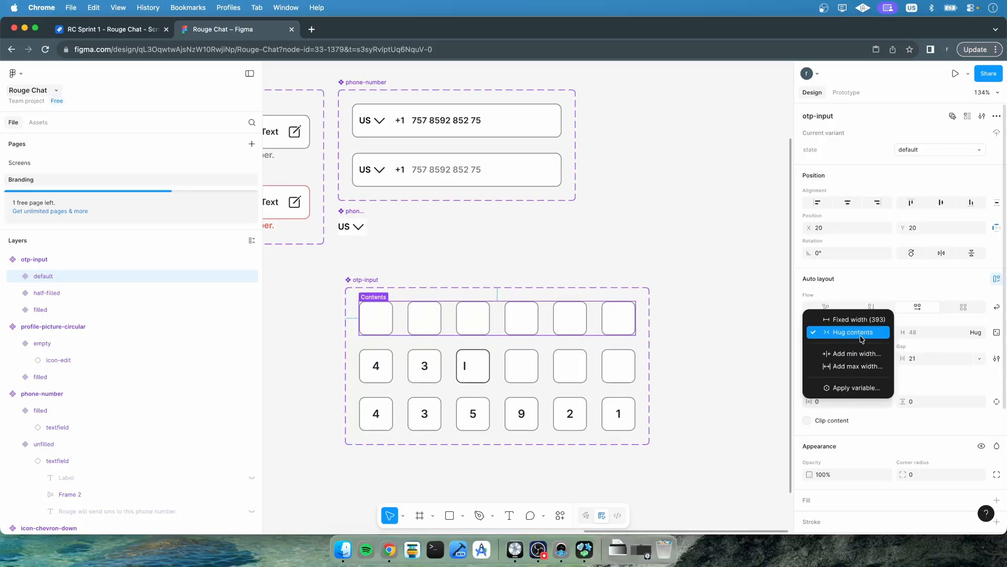
pyautogui.click(861, 339)
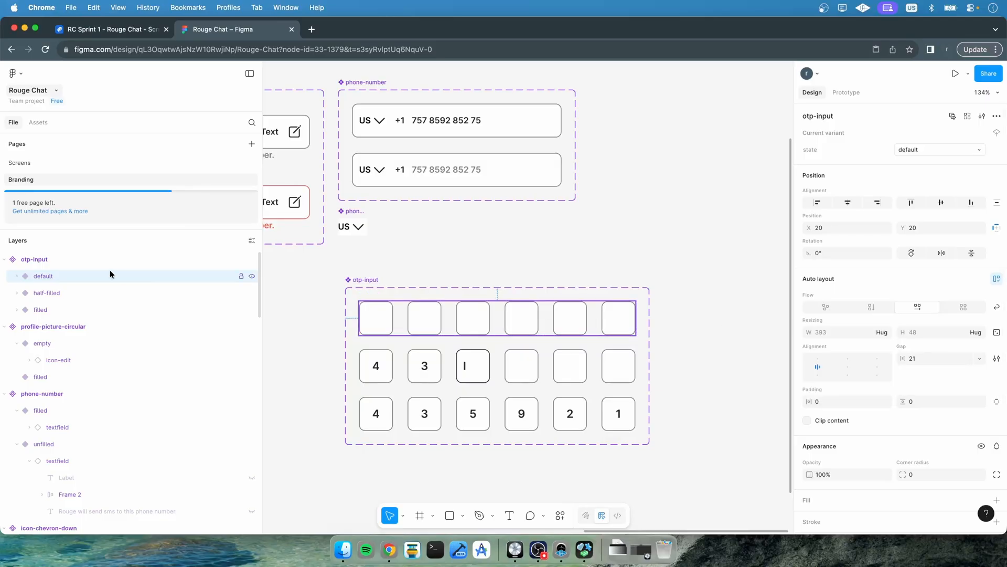
pyautogui.click(89, 291)
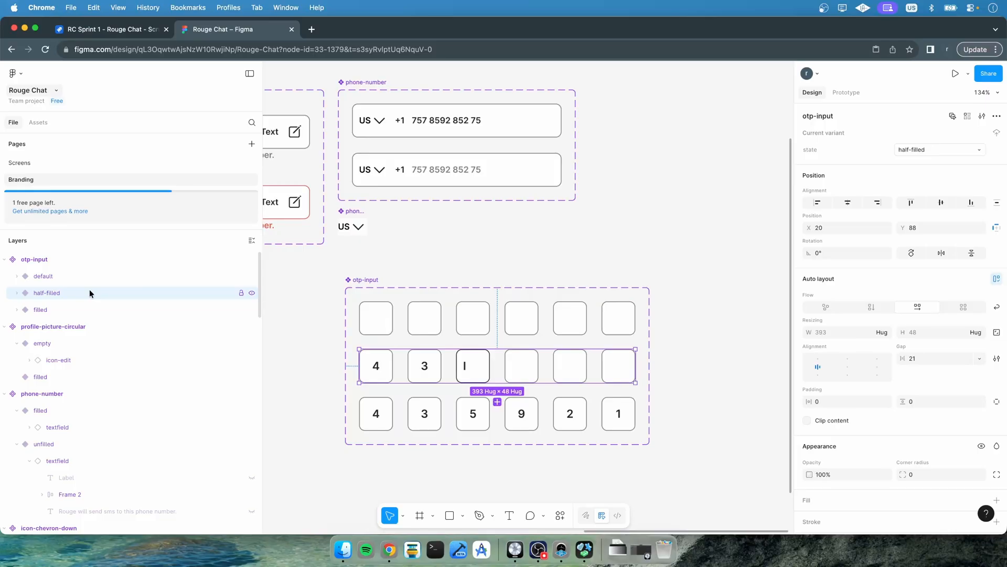
pyautogui.click(93, 276)
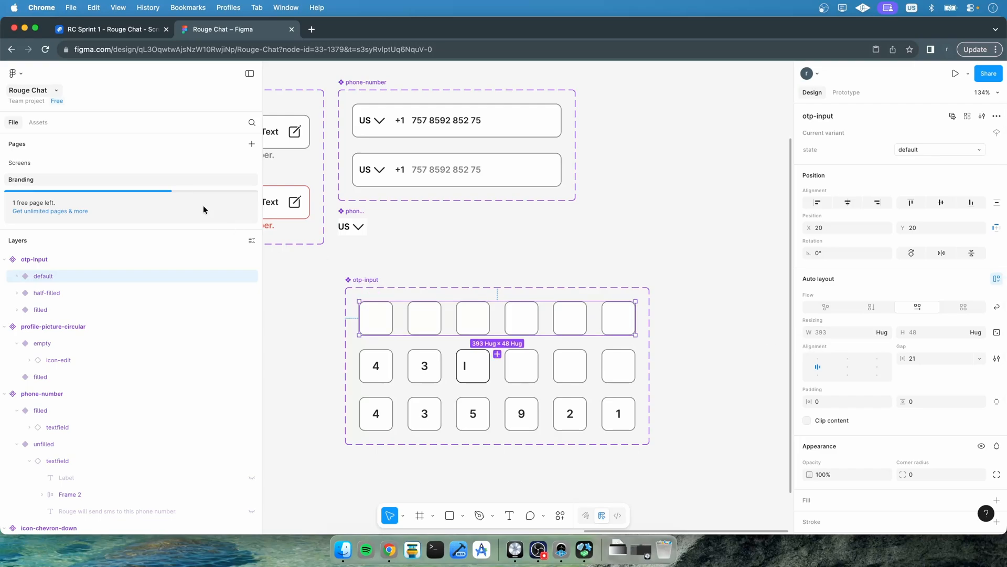
pyautogui.click(126, 162)
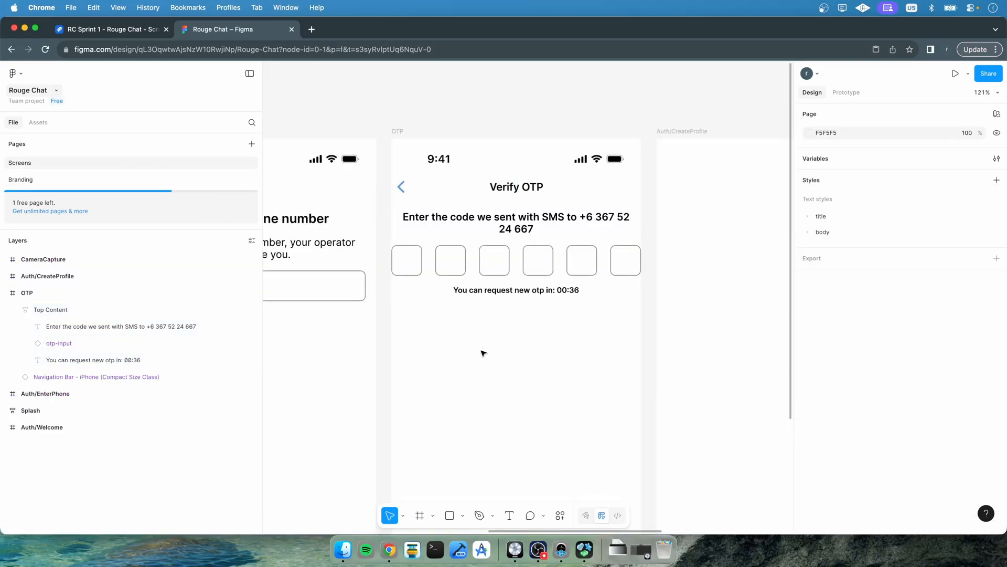
pyautogui.click(398, 129)
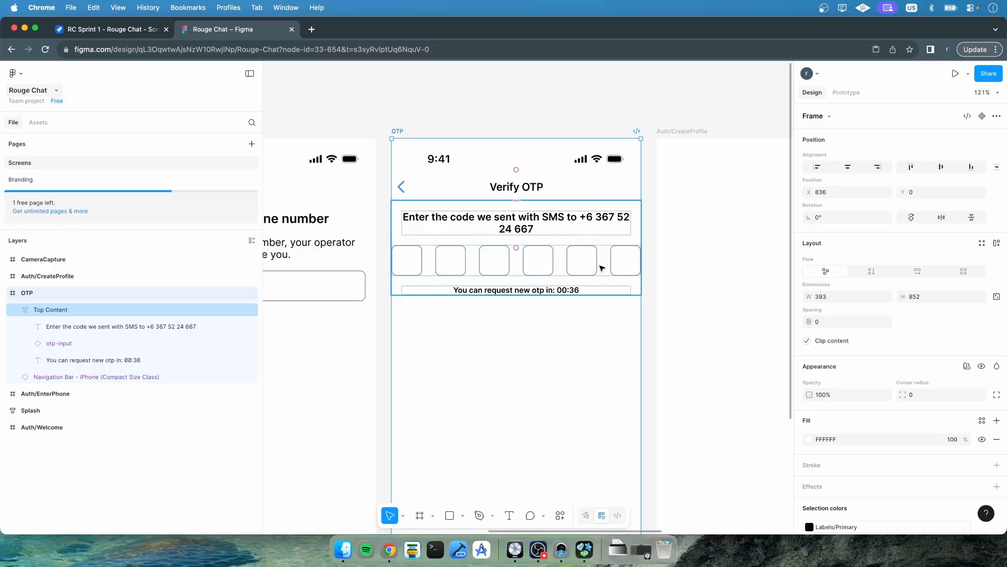
# On the Branding page, set the otp-input default variant's gap to the spacing 400 variable
pyautogui.click(29, 180)
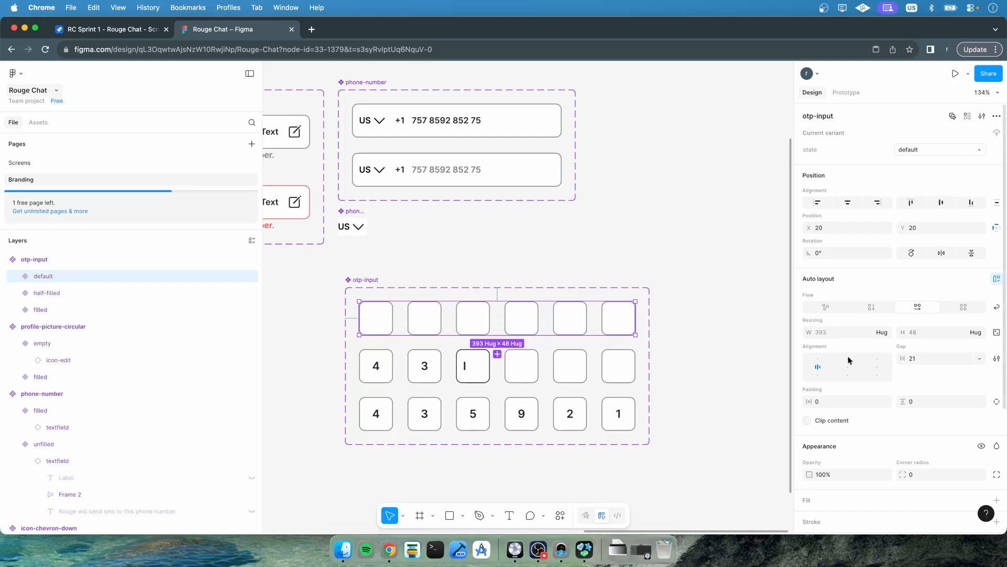
pyautogui.click(979, 358)
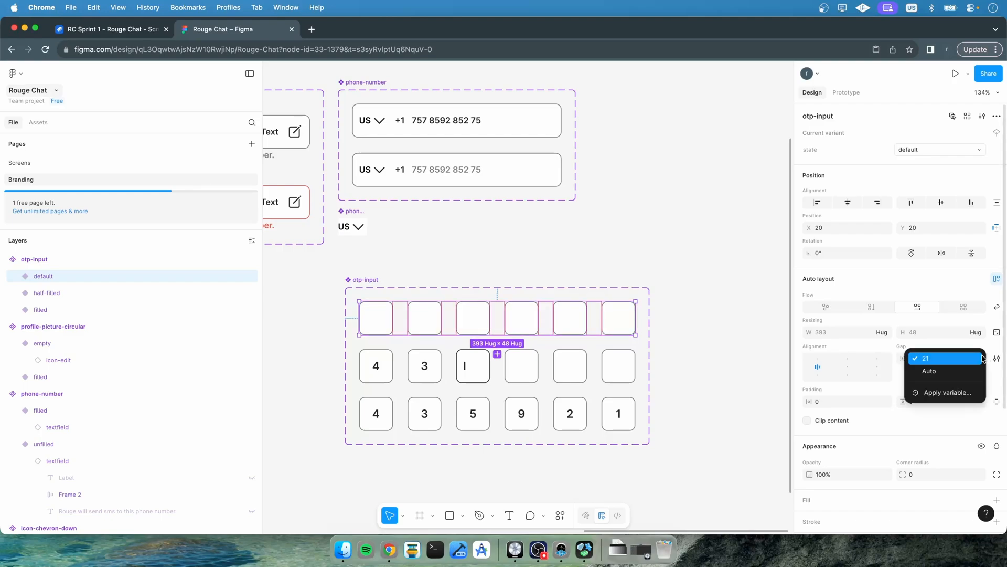
pyautogui.click(940, 391)
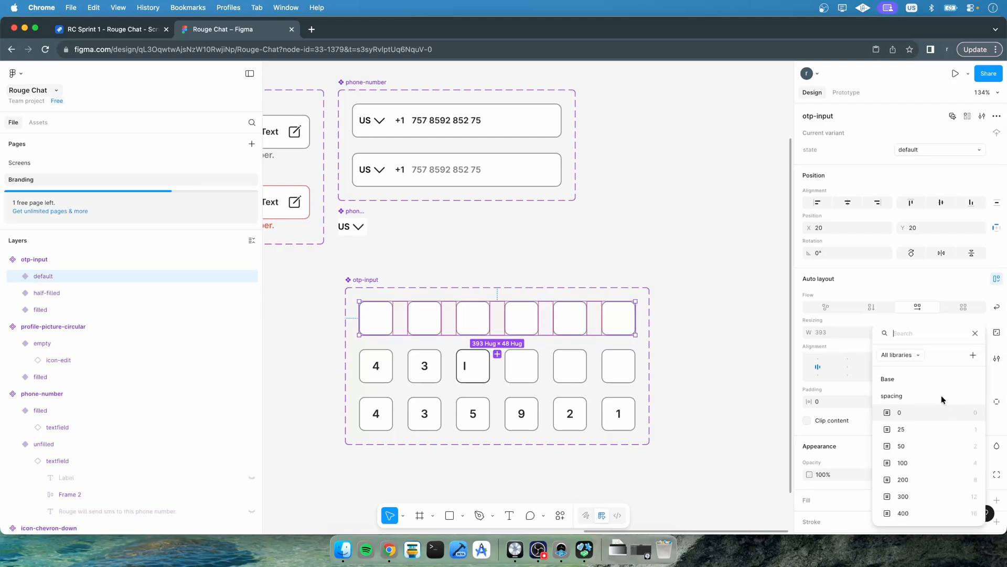
pyautogui.click(917, 513)
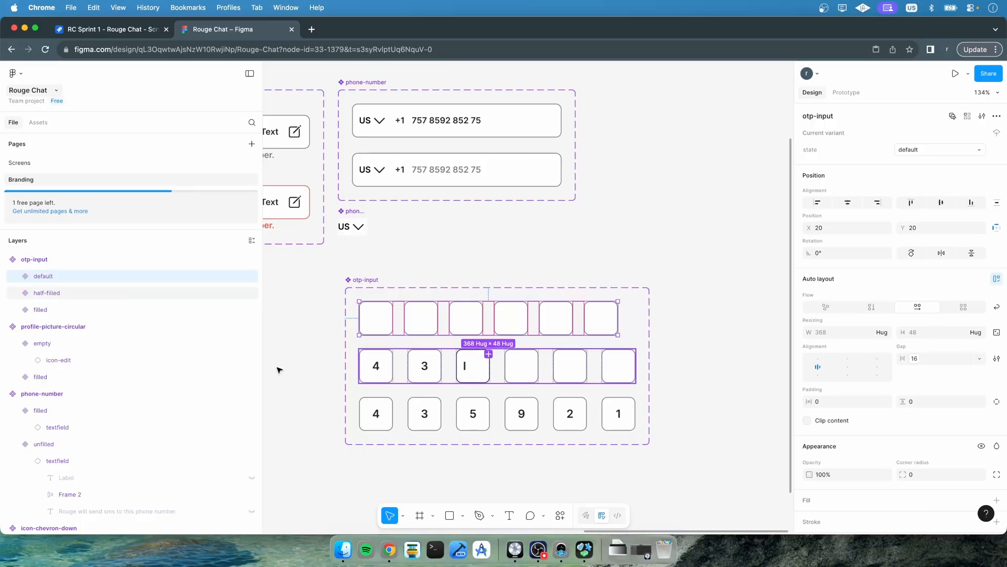
# Set the half-filled variant's gap to the spacing 400 variable
pyautogui.click(83, 293)
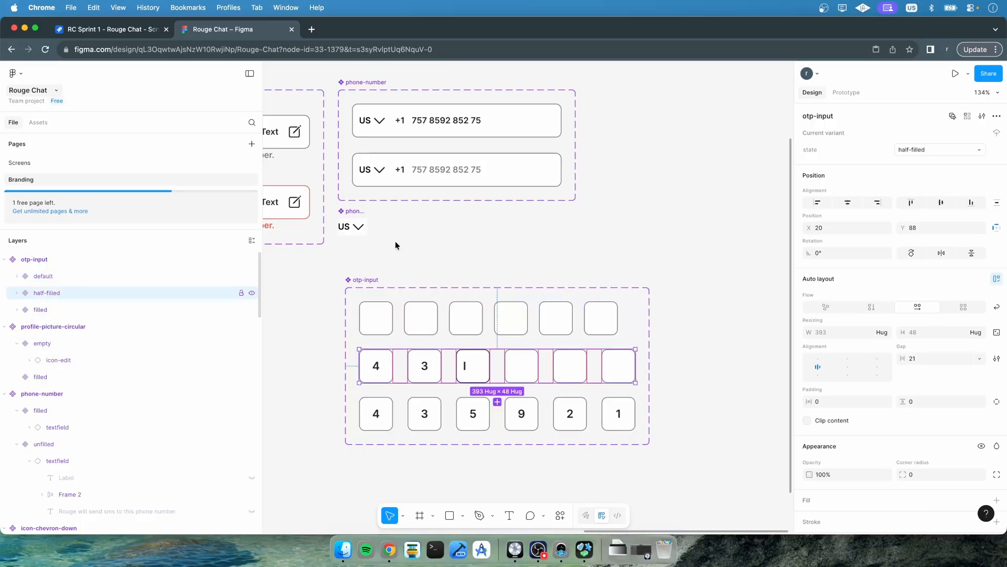
pyautogui.click(979, 358)
pyautogui.click(941, 394)
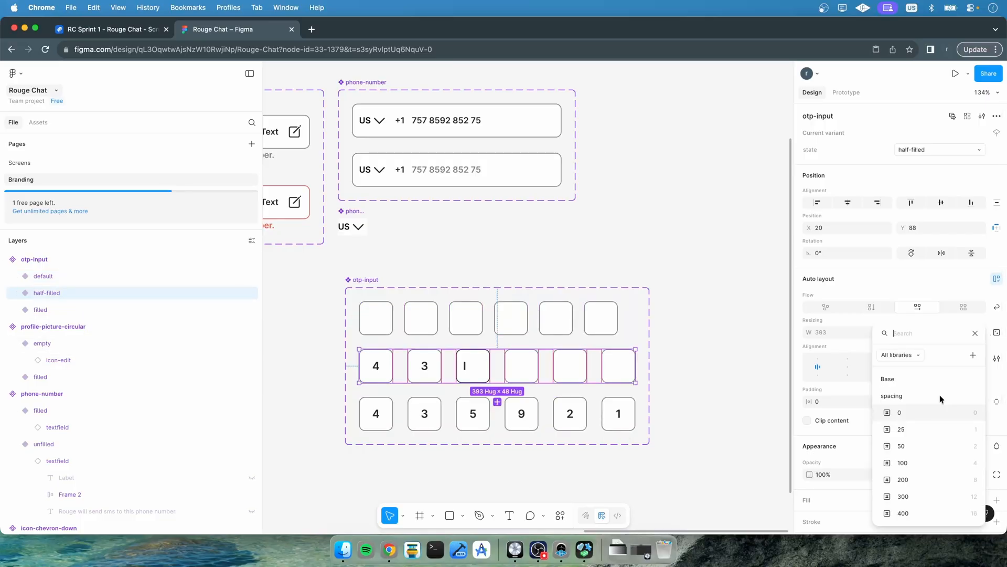
pyautogui.click(913, 514)
# Set the filled variant's gap to the spacing 400 variable
pyautogui.click(103, 310)
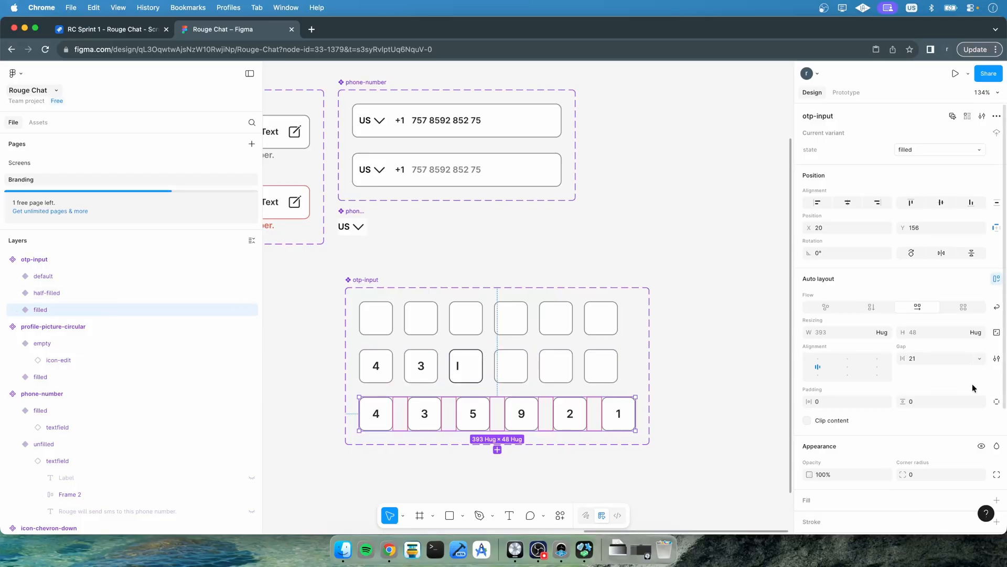
pyautogui.click(981, 359)
pyautogui.click(944, 392)
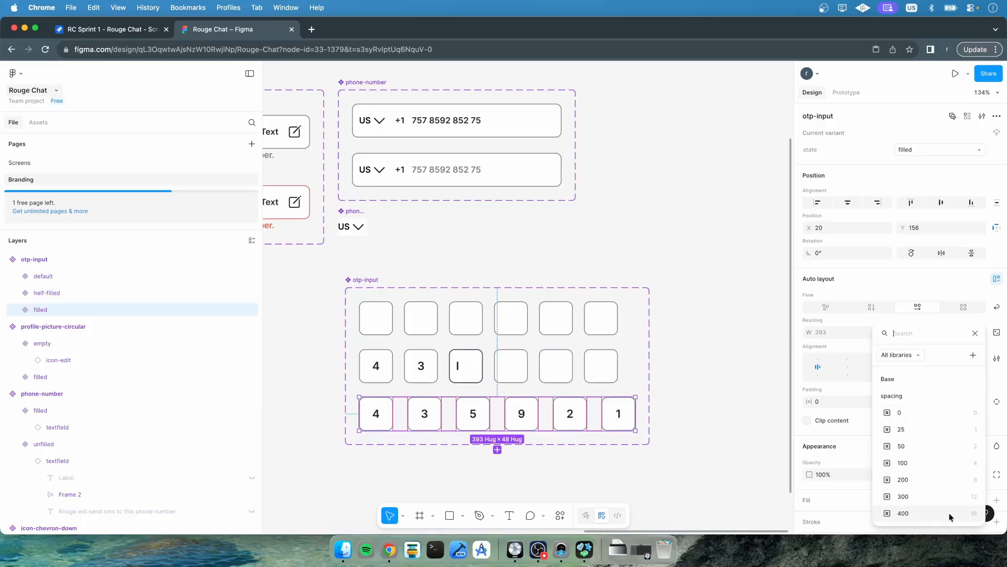
pyautogui.click(913, 513)
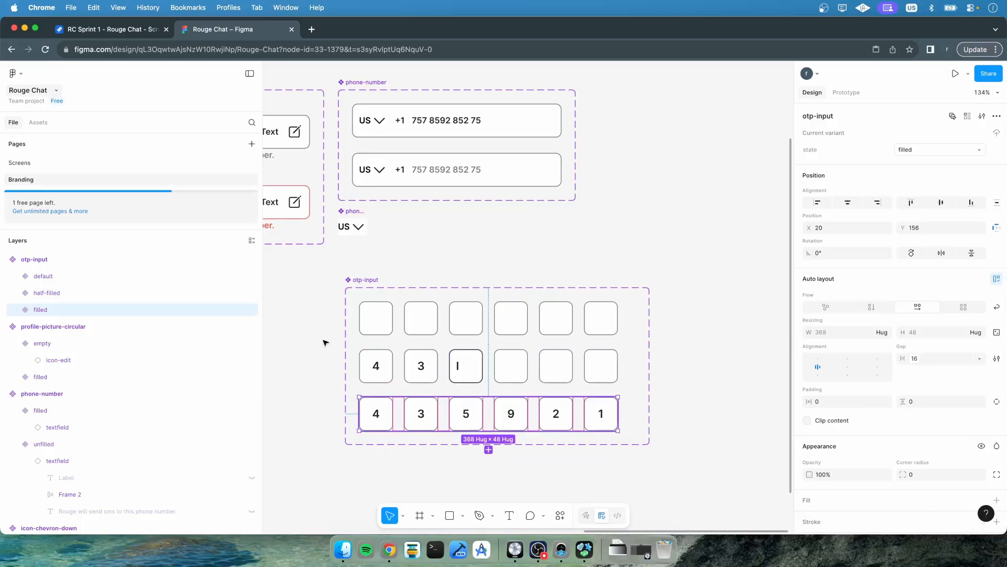
# Narrow the otp-input component set's frame to fit its variants more closely
pyautogui.click(382, 297)
pyautogui.moveTo(650, 359); pyautogui.dragTo(632, 357)
pyautogui.click(665, 349)
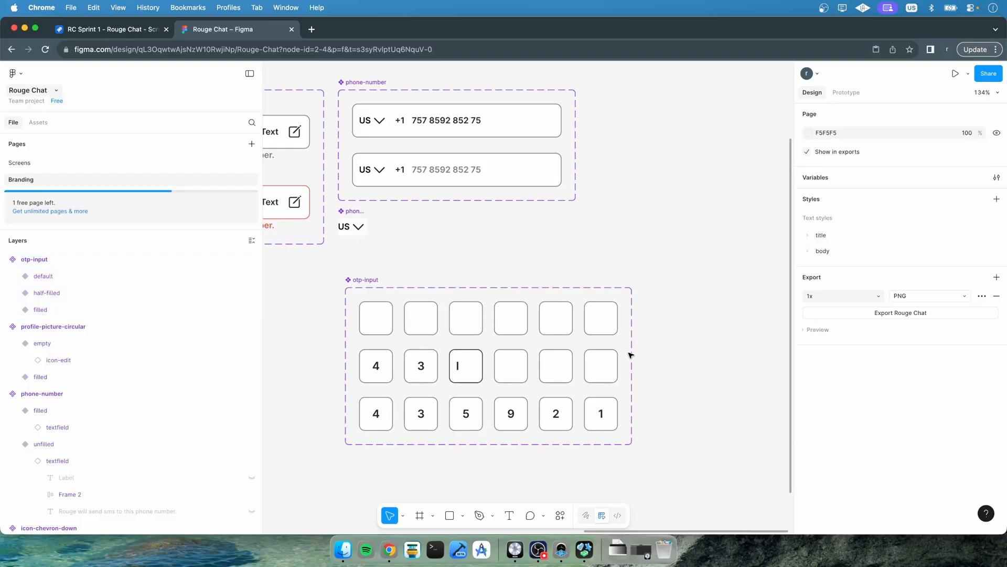
# Compare against the OTP screen, then set the otp-input default variant's gap to a 12 spacing variable
pyautogui.click(36, 166)
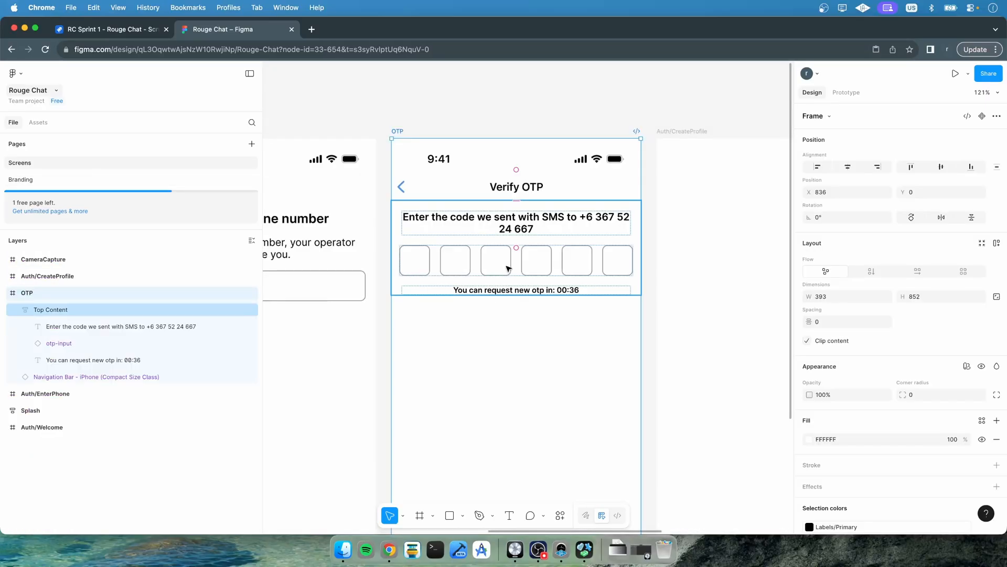
pyautogui.click(398, 261)
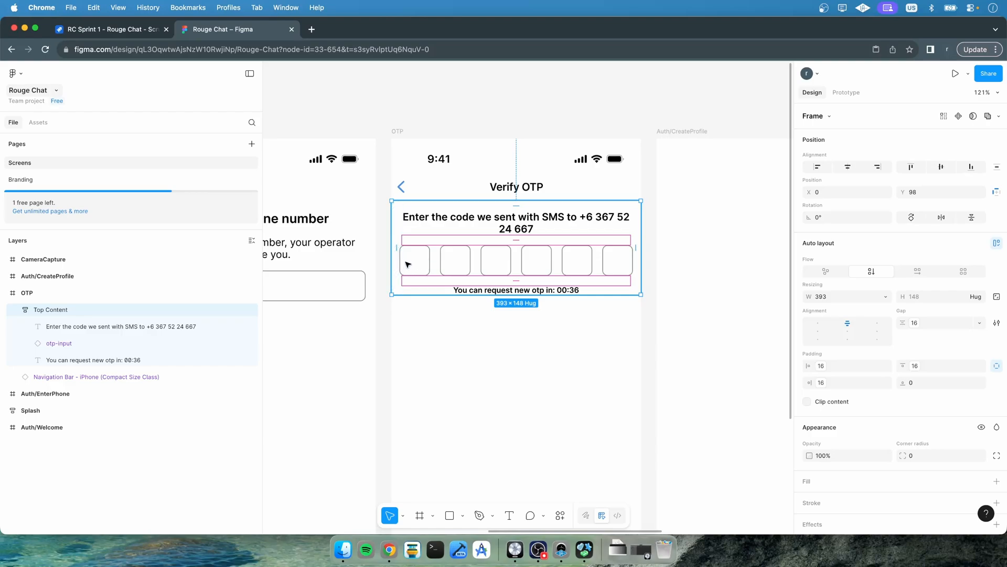
pyautogui.click(27, 176)
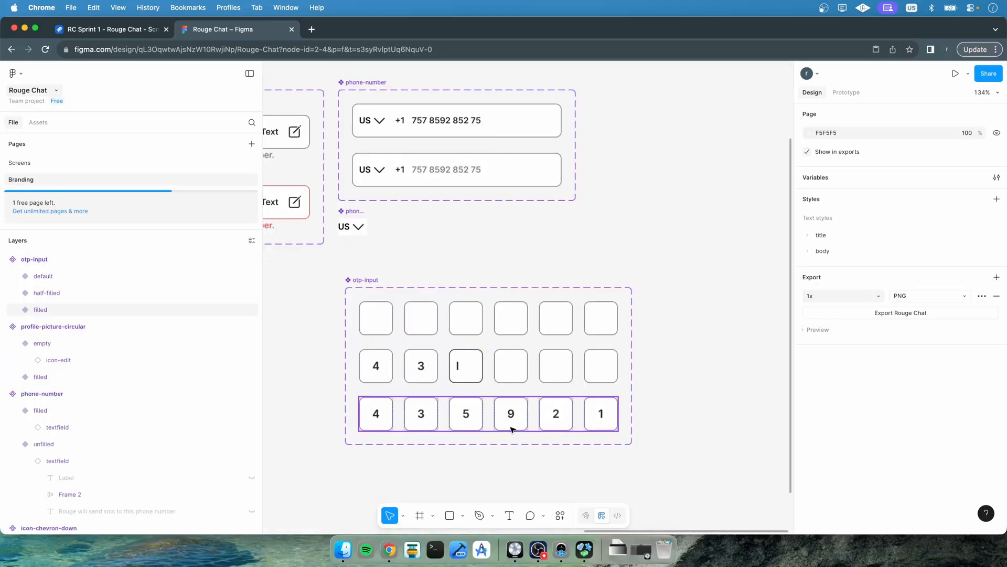
pyautogui.click(387, 324)
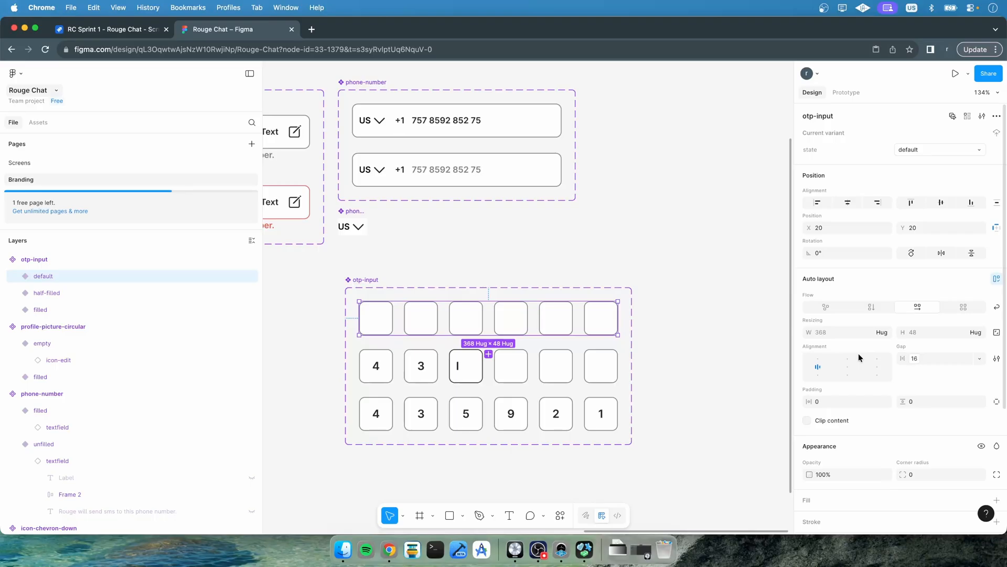
pyautogui.click(979, 358)
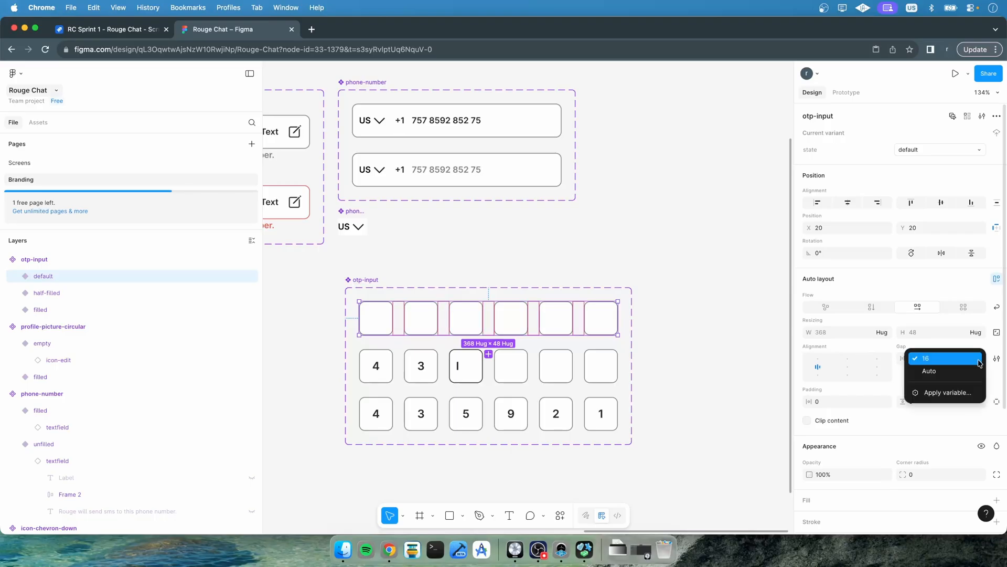
pyautogui.click(959, 392)
pyautogui.click(941, 446)
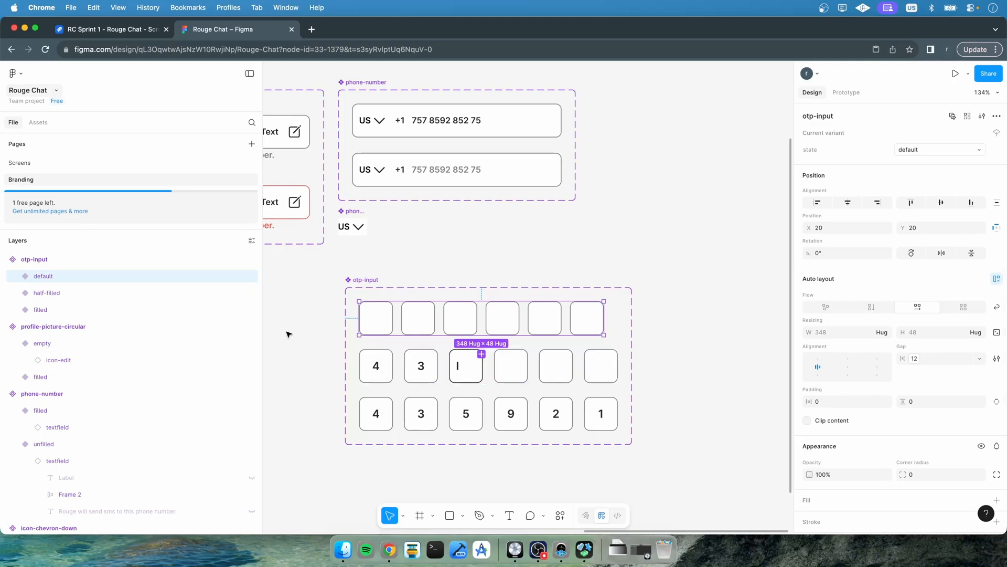
# Set the half-filled and filled variants' gap to the same 12 spacing variable
pyautogui.click(108, 294)
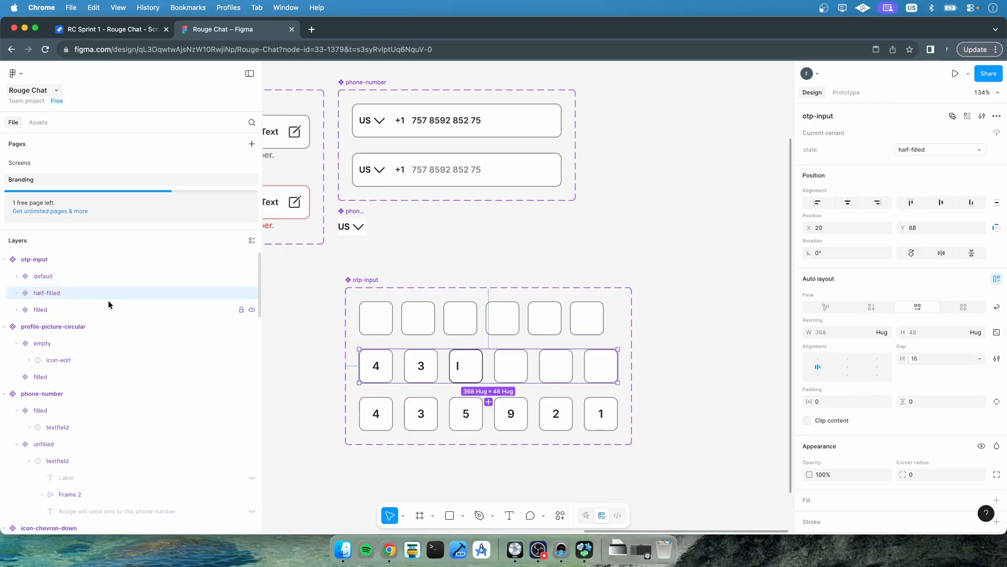
pyautogui.keyDown('shift'); pyautogui.click(106, 307); pyautogui.keyUp('shift')
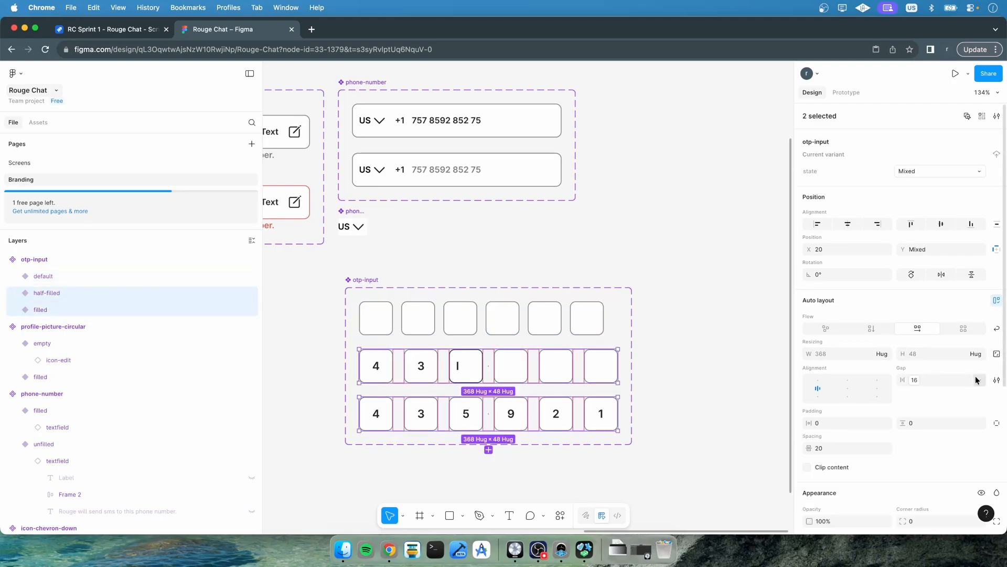
pyautogui.click(977, 380)
pyautogui.click(958, 417)
pyautogui.click(938, 447)
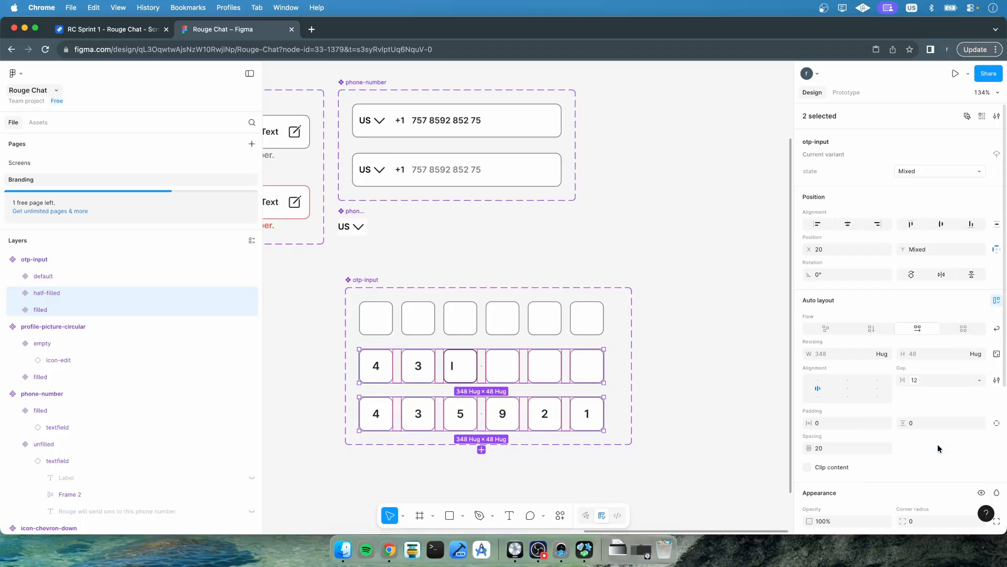
# Resize the otp-input component set to a width of 388
pyautogui.click(362, 279)
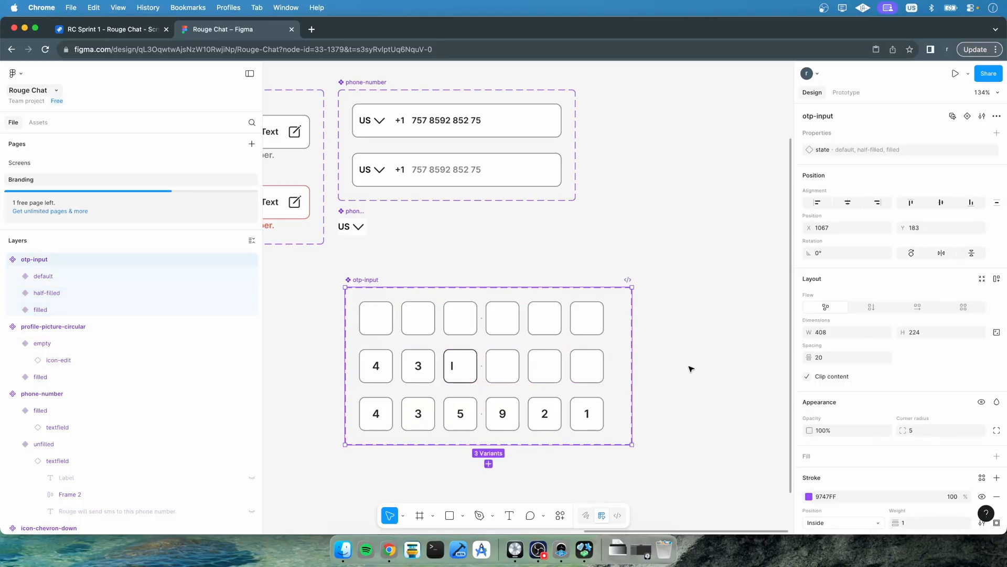
pyautogui.moveTo(632, 367); pyautogui.dragTo(617, 368)
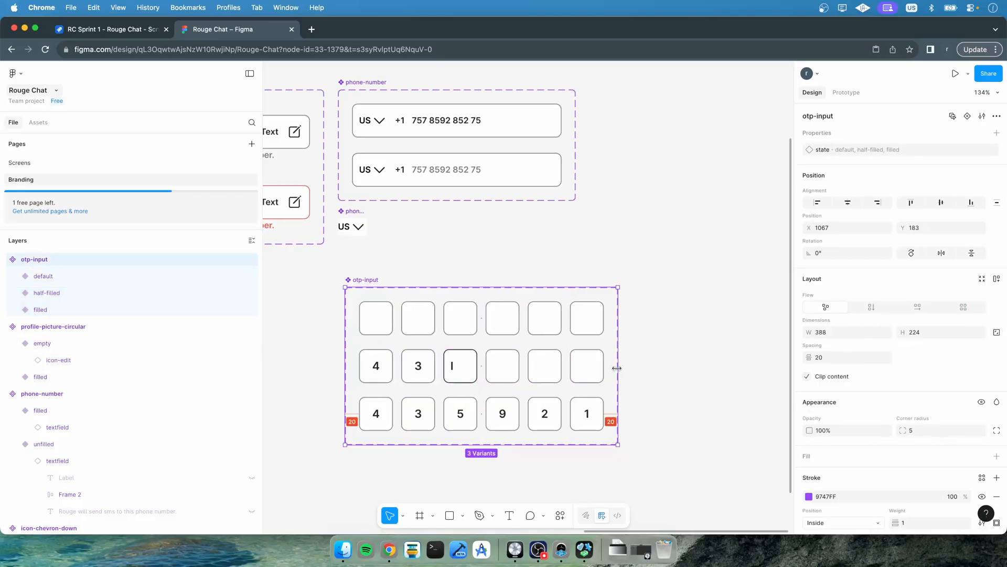
# On the Screens page, insert a line break before the phone number in the OTP instruction text
pyautogui.click(57, 163)
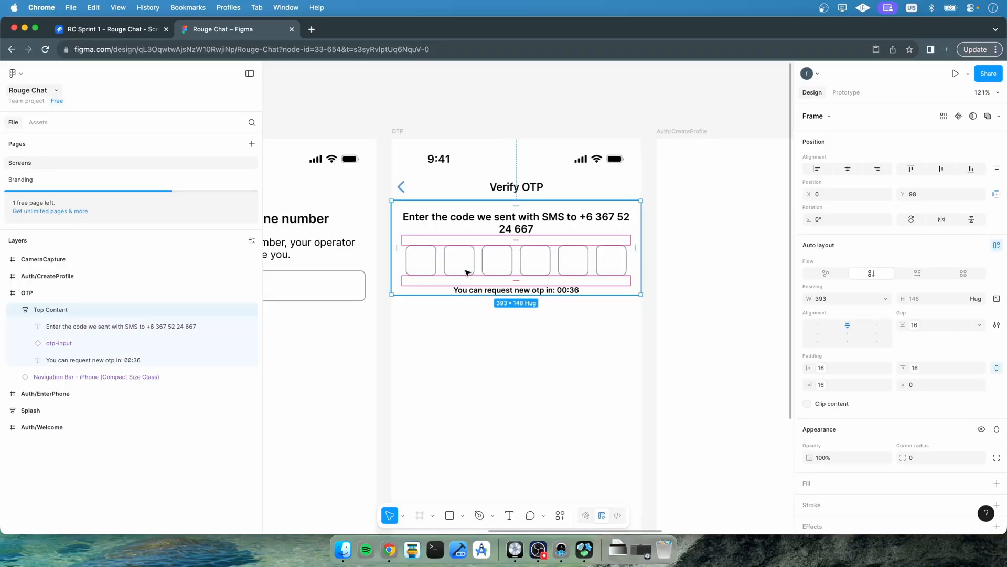
pyautogui.click(445, 331)
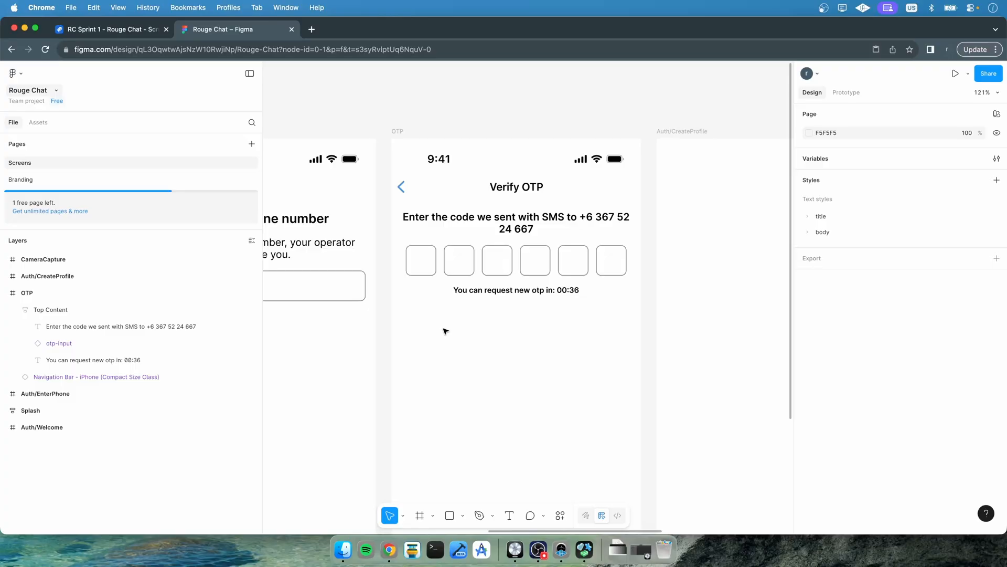
pyautogui.doubleClick(569, 219)
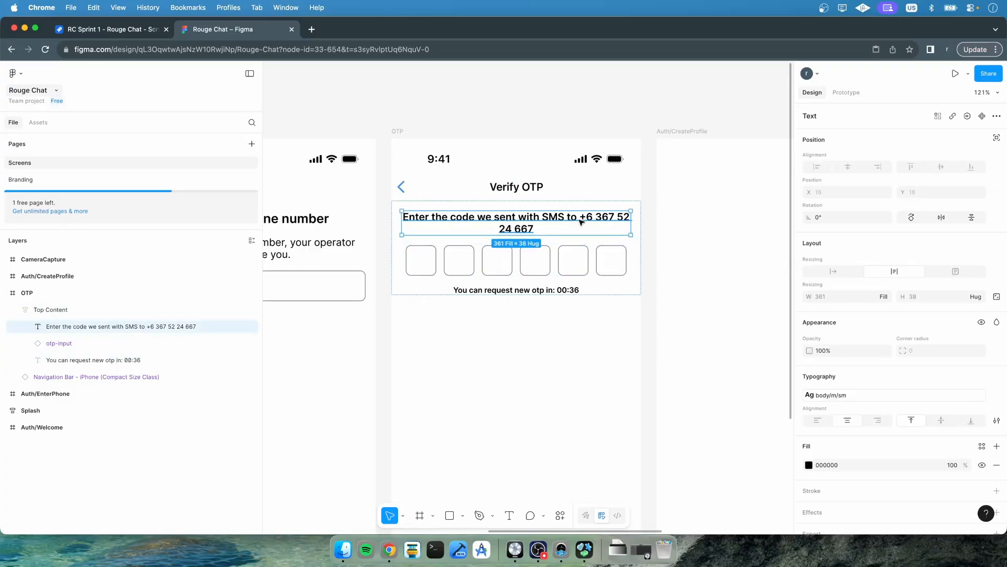
pyautogui.doubleClick(580, 220)
pyautogui.click(579, 217)
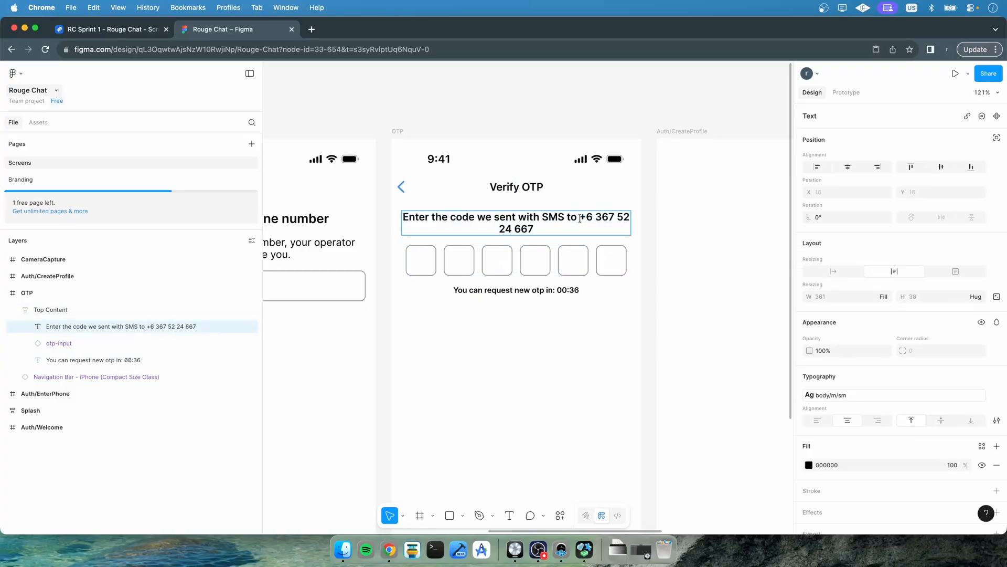
pyautogui.press('Return')
pyautogui.press('Escape')
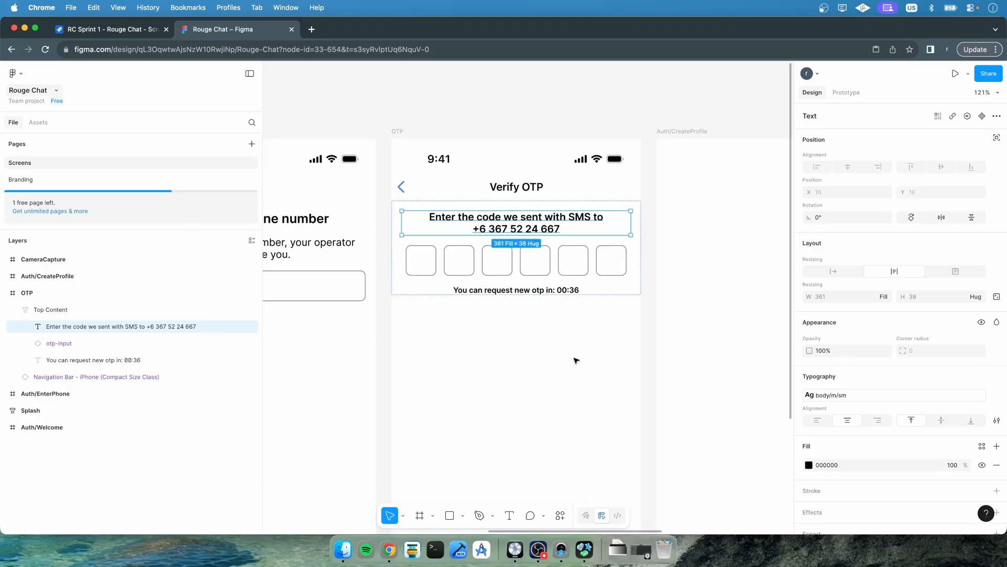
# Copy the Enter Phone screen's Bottom Area with its button into the OTP screen
pyautogui.click(576, 360)
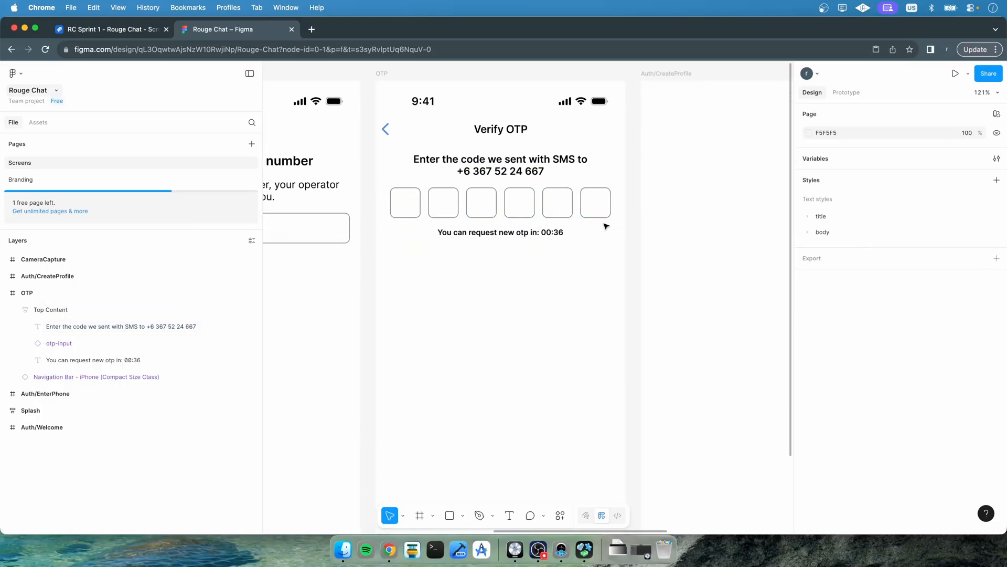
pyautogui.scroll(-5, 606, 226)
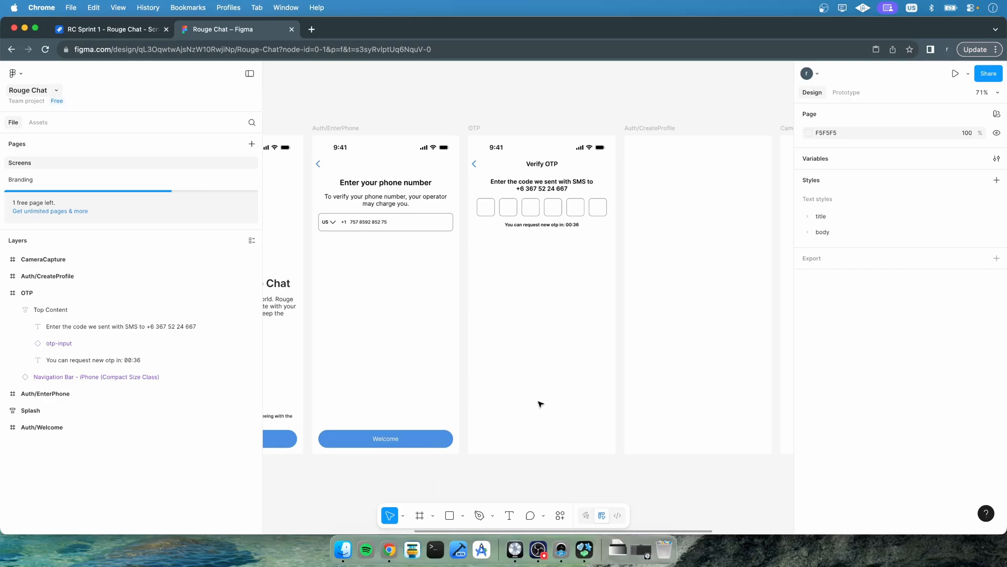
pyautogui.click(391, 424)
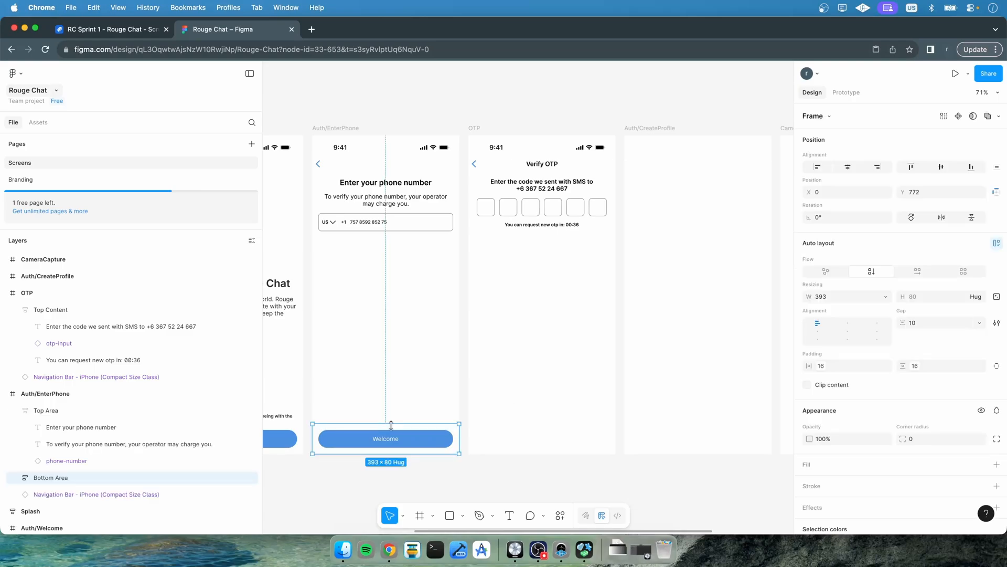
pyautogui.press('super+d')
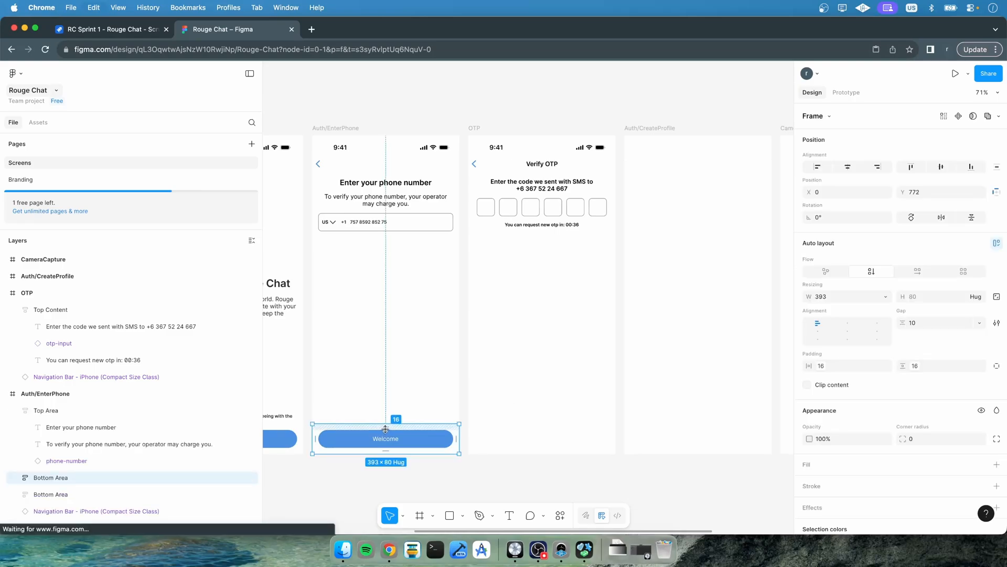
pyautogui.press('Delete')
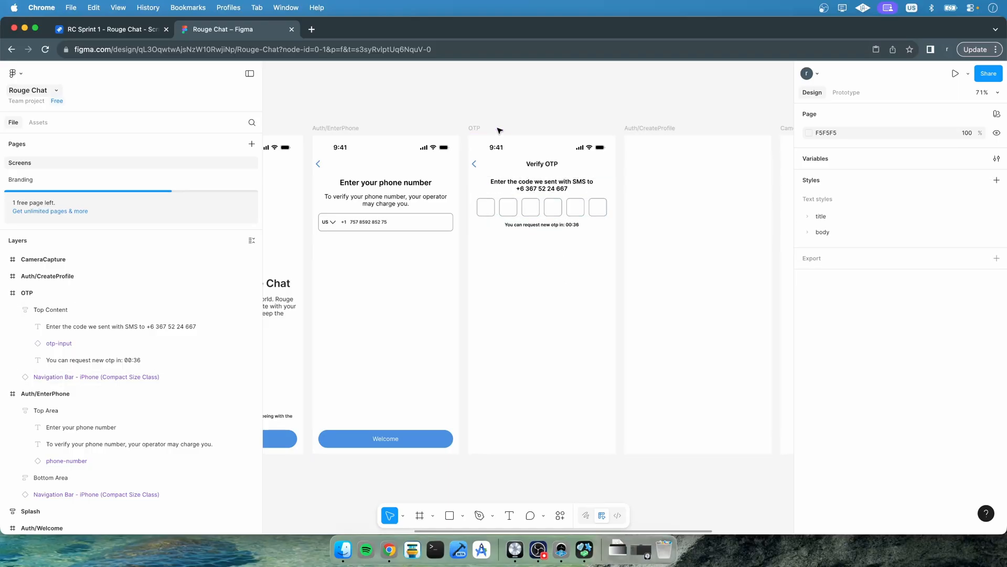
pyautogui.press('super+z')
pyautogui.press('super+x')
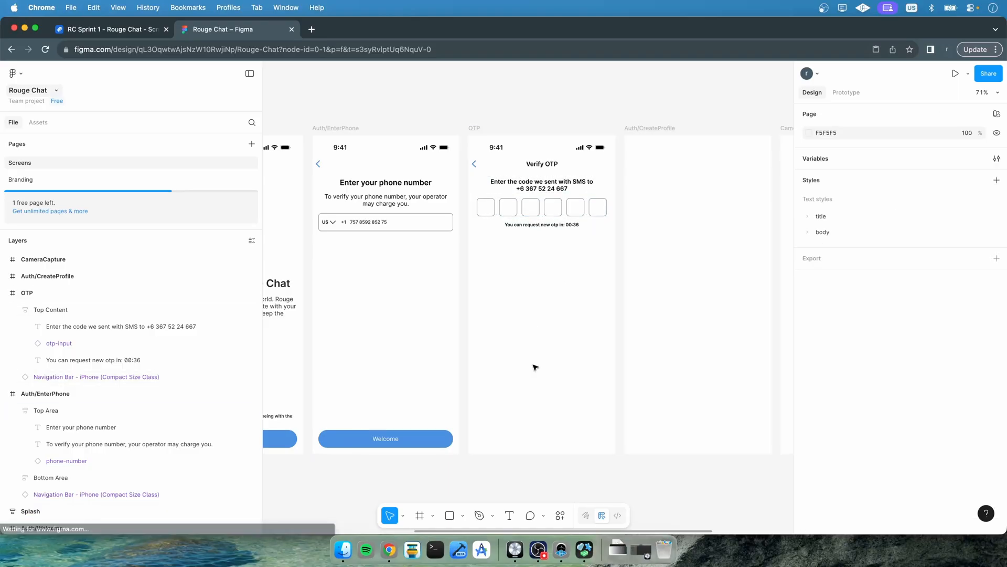
pyautogui.click(535, 368)
pyautogui.press('super+v')
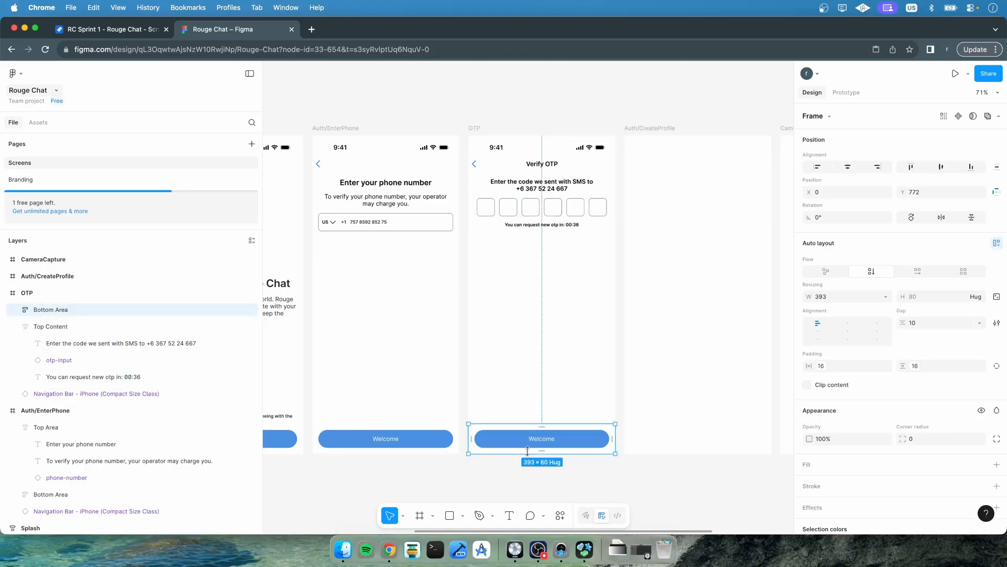
# Change the Welcome screen button's content to Continue
pyautogui.click(514, 391)
pyautogui.hscroll(-6, 513, 386)
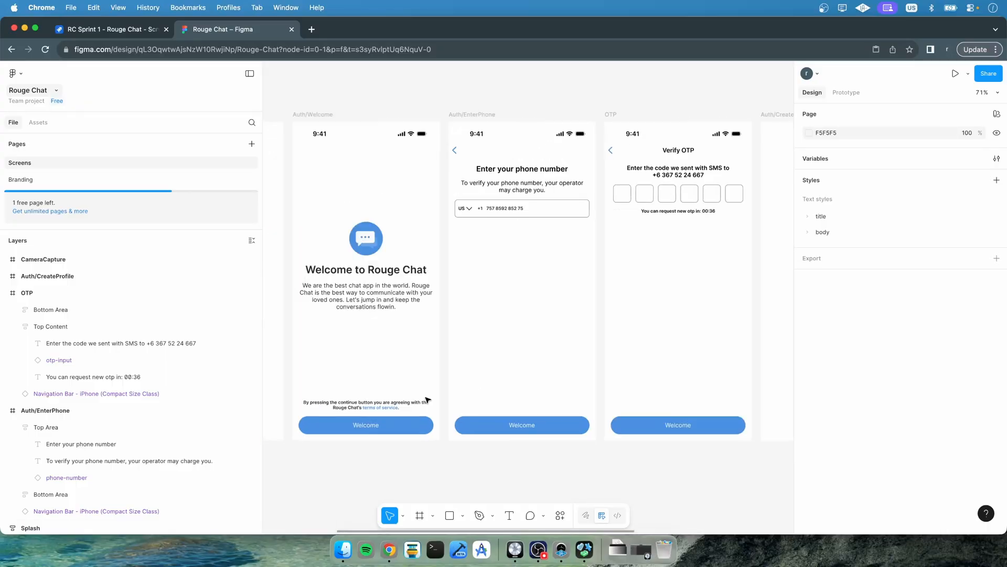
pyautogui.click(546, 441)
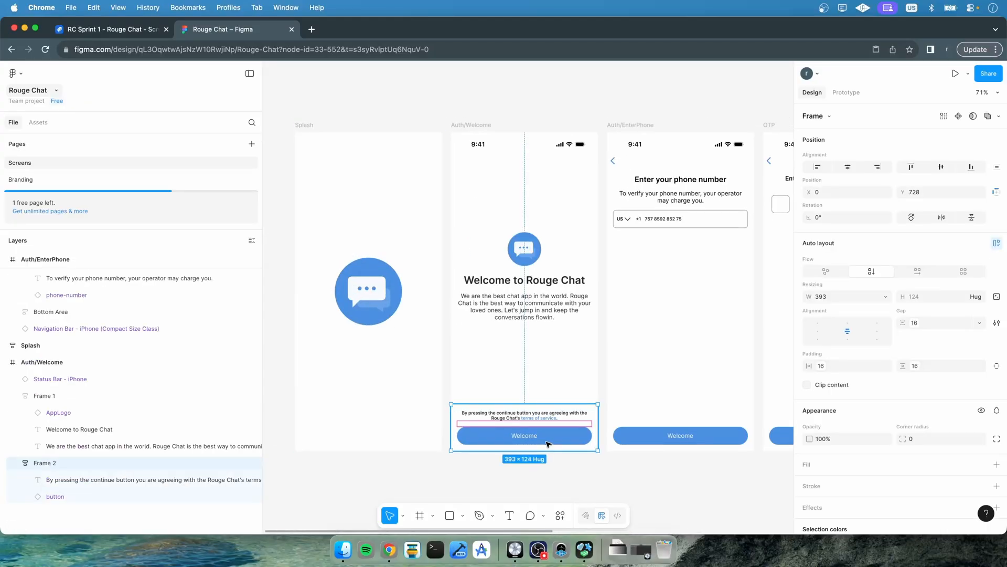
pyautogui.keyDown('super'); pyautogui.click(531, 438); pyautogui.keyUp('super')
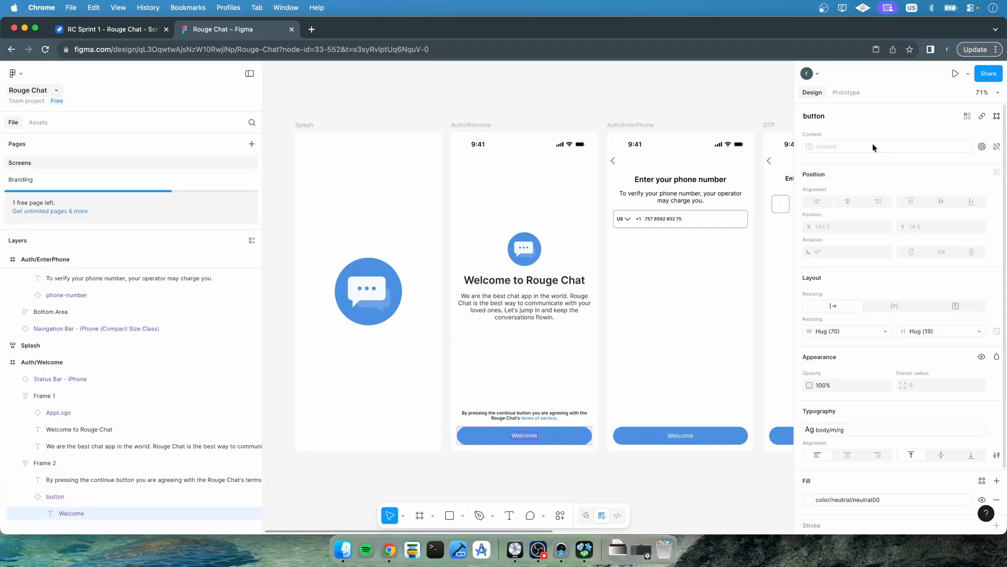
pyautogui.click(30, 499)
pyautogui.click(48, 496)
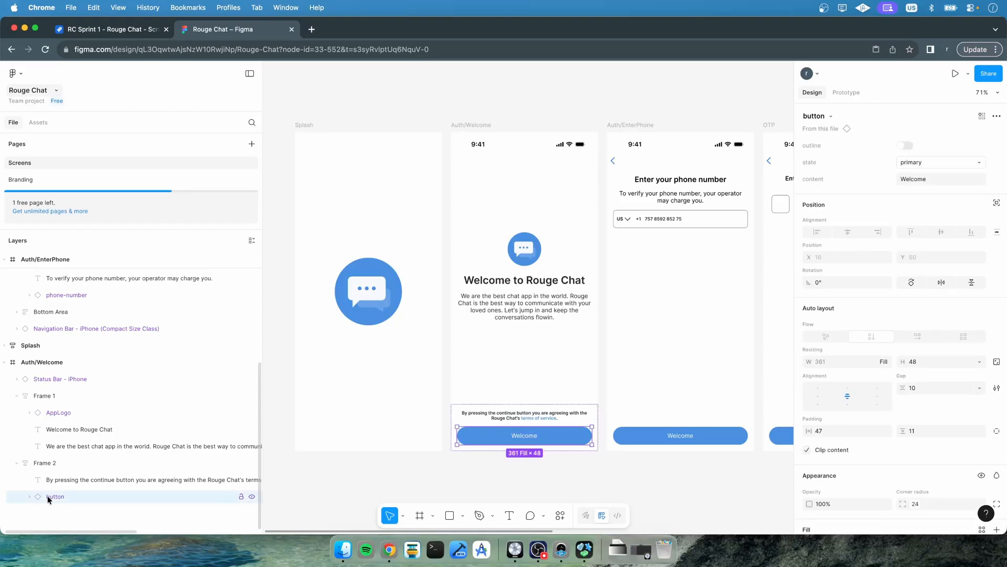
pyautogui.click(909, 178)
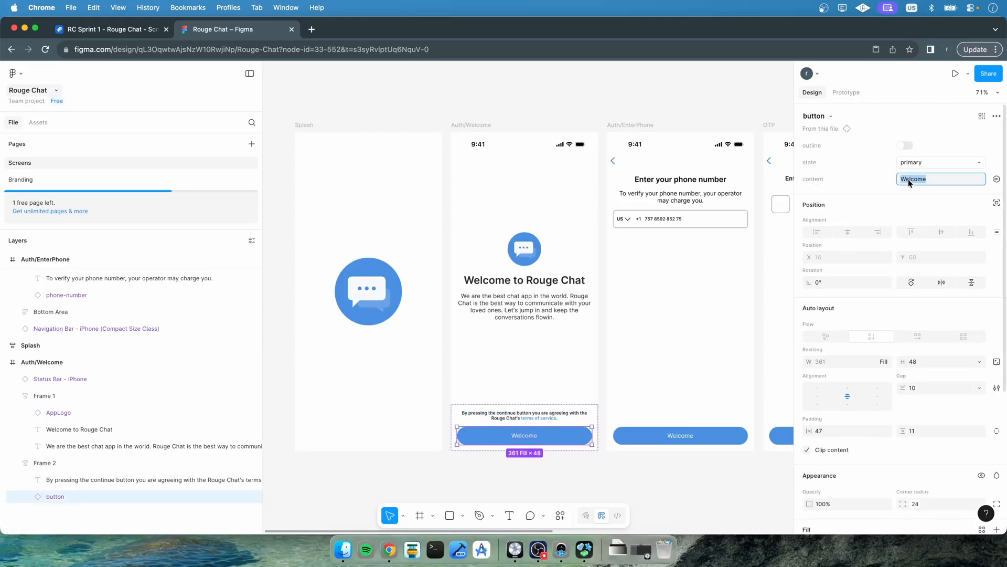
pyautogui.write('Continue')
pyautogui.press('Return')
# Change the Enter Phone screen button's content to Send SMS OTP
pyautogui.hscroll(5, 521, 422)
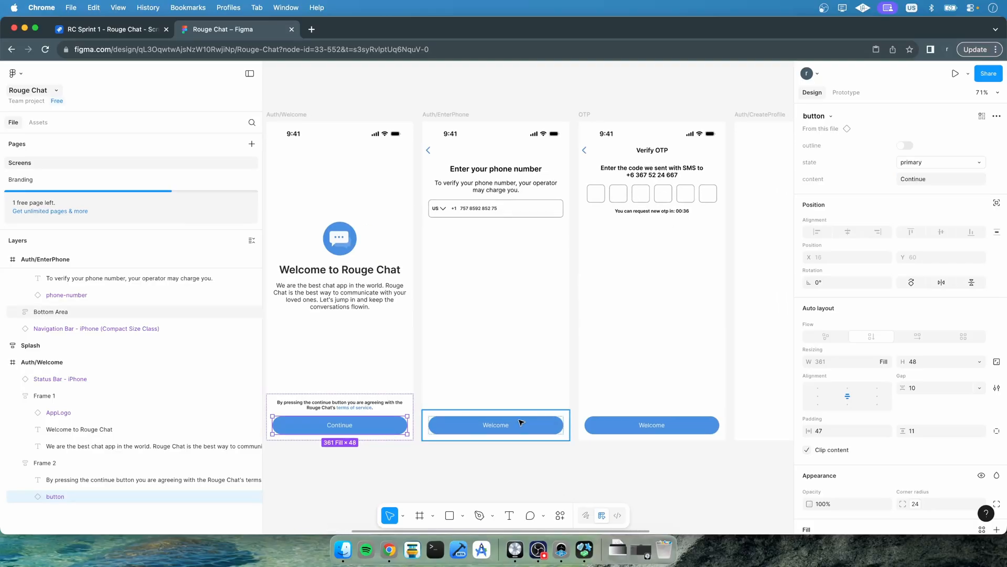
pyautogui.click(500, 424)
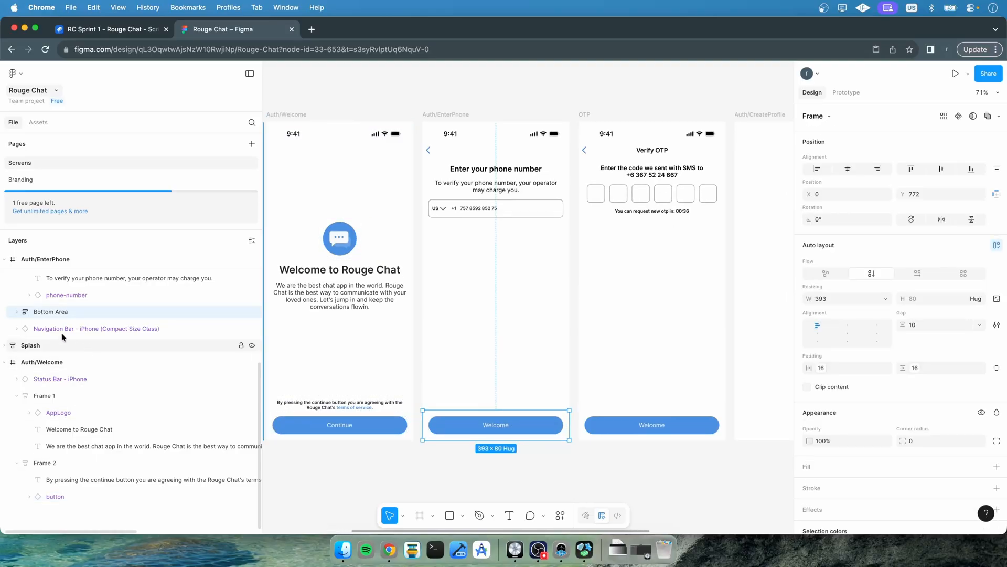
pyautogui.click(17, 312)
pyautogui.click(55, 328)
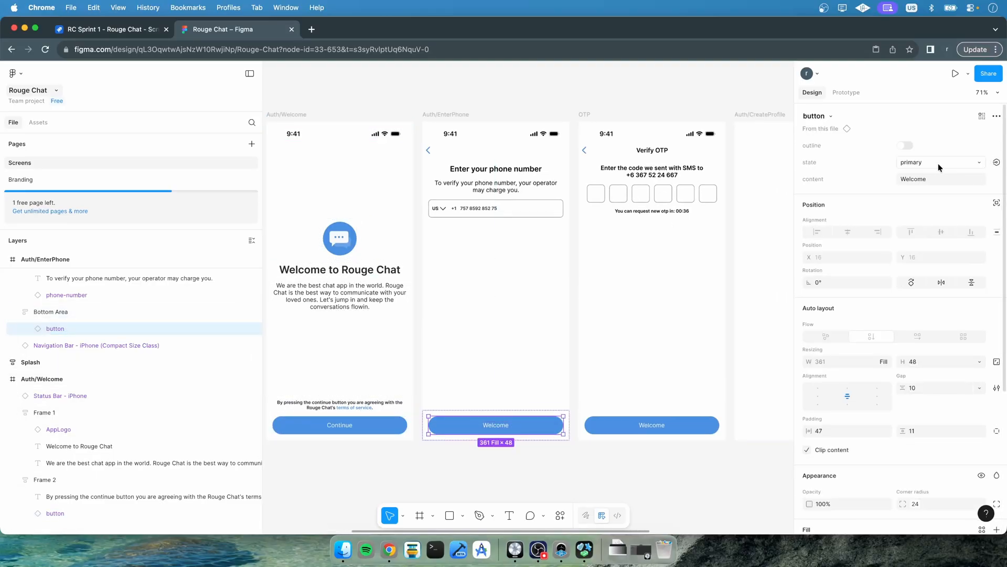
pyautogui.click(920, 178)
pyautogui.write('Send SMS OTP')
pyautogui.press('Return')
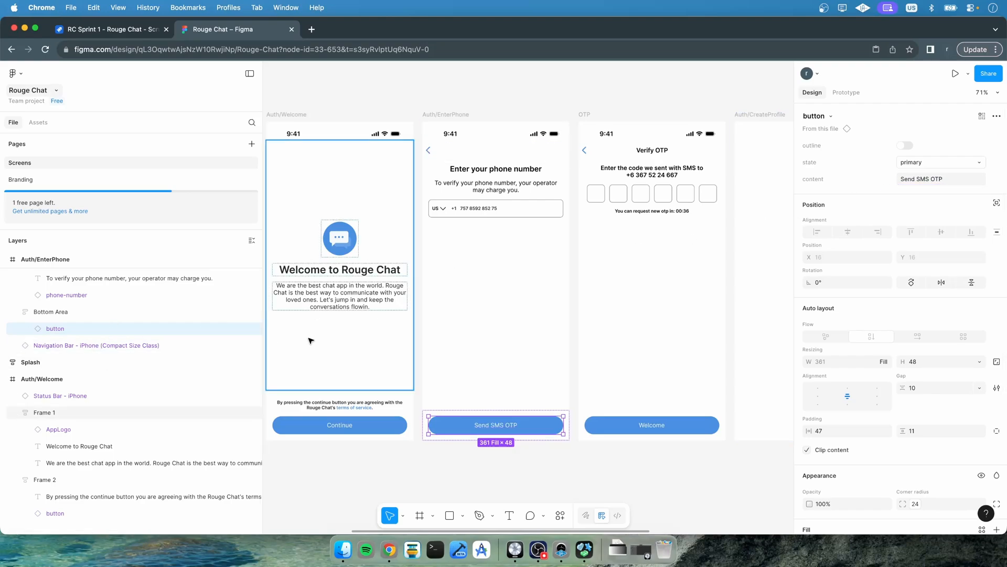
# Change the OTP screen button's content to Verify OTP
pyautogui.click(616, 412)
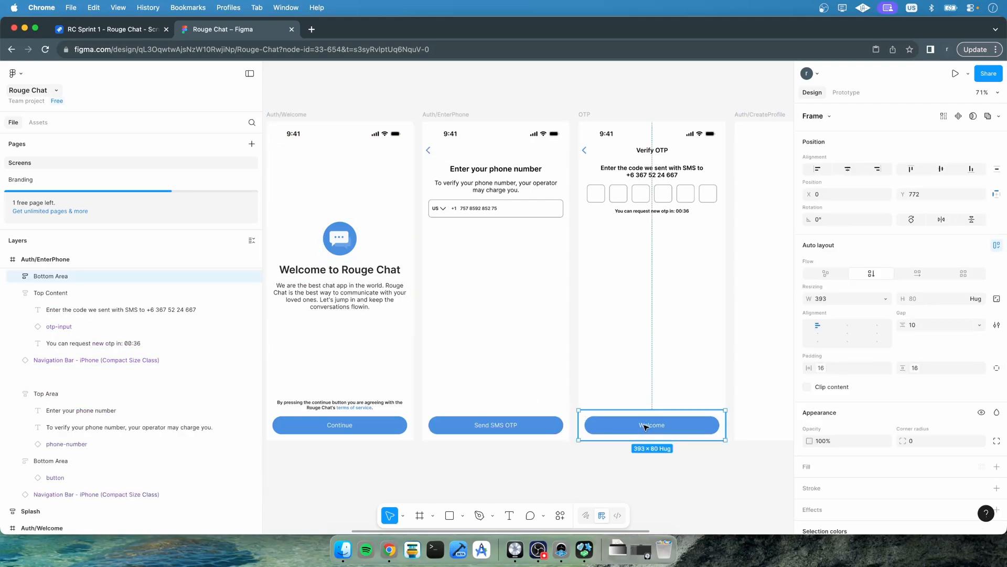
pyautogui.click(16, 276)
pyautogui.click(55, 293)
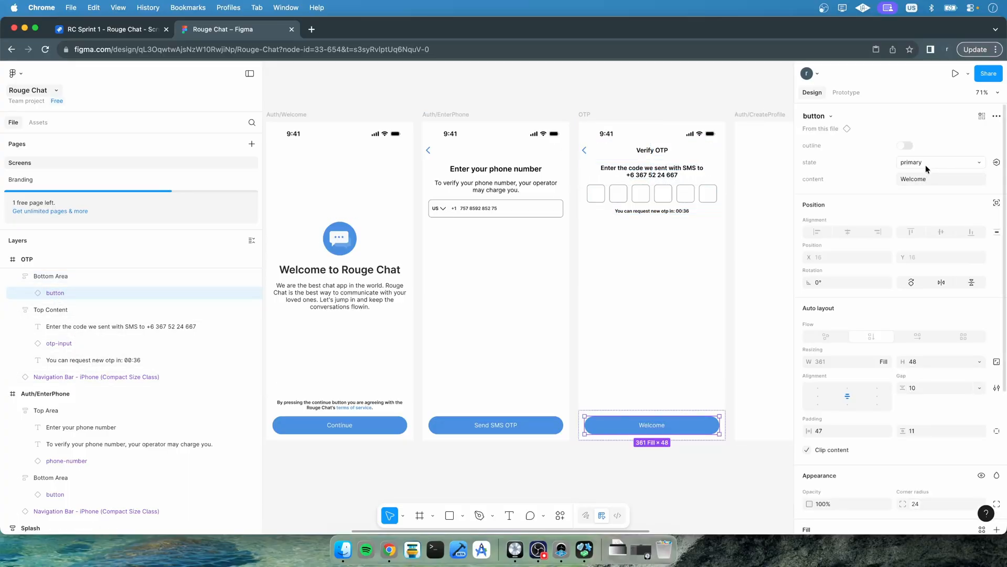
pyautogui.click(918, 179)
pyautogui.write('Verify OTP')
pyautogui.press('Return')
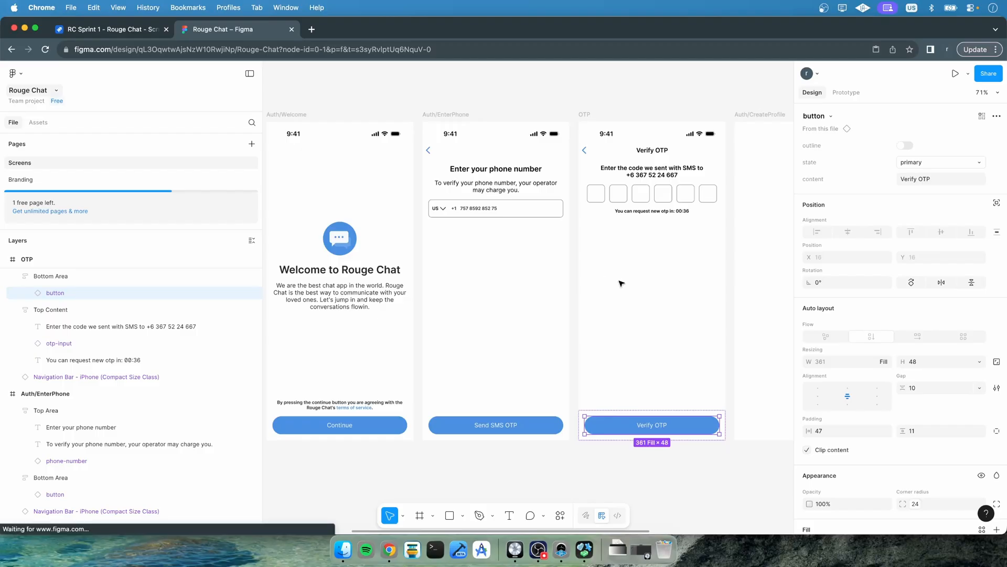
# Rename the OTP screen to OTP/active and duplicate it
pyautogui.click(621, 284)
pyautogui.hscroll(5, 621, 284)
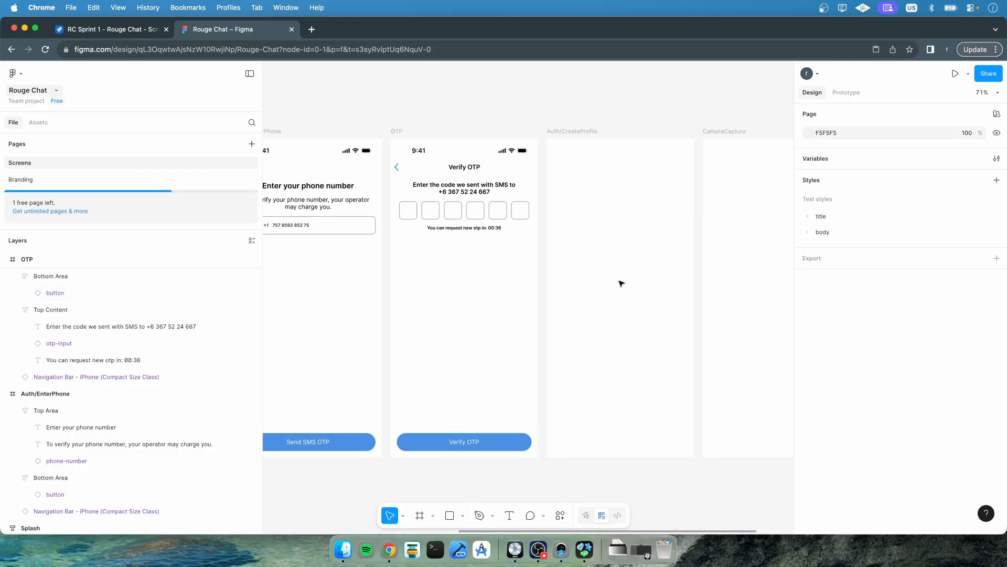
pyautogui.hscroll(2, 621, 283)
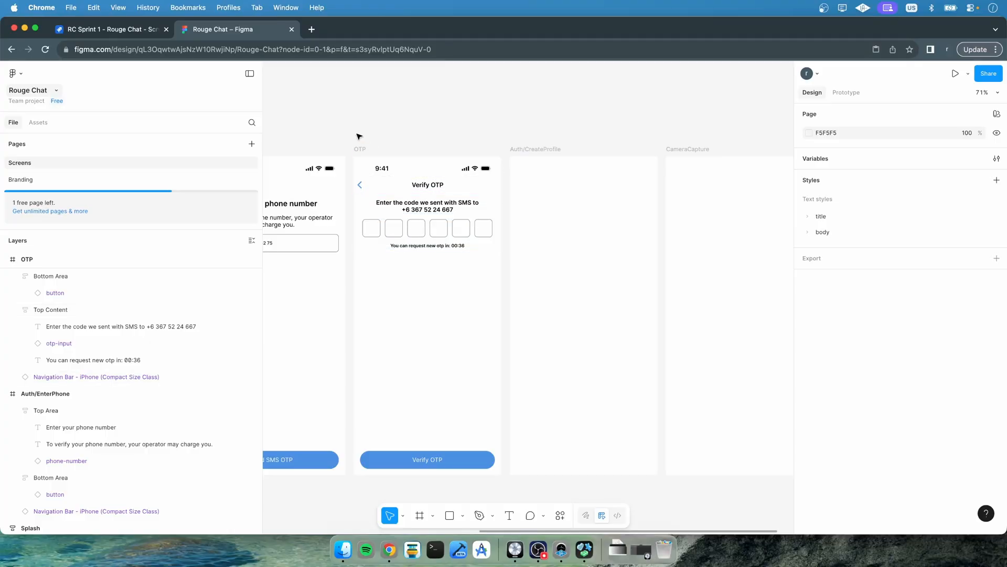
pyautogui.click(360, 149)
pyautogui.doubleClick(362, 150)
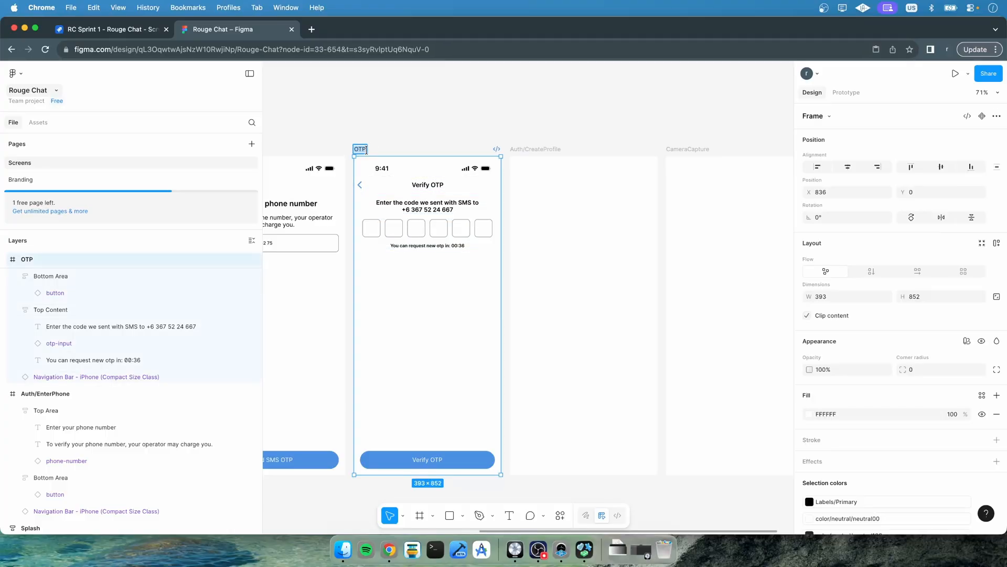
pyautogui.click(366, 150)
pyautogui.write('&')
pyautogui.press('BackSpace')
pyautogui.write('/active')
pyautogui.press('Return')
pyautogui.press('super+d')
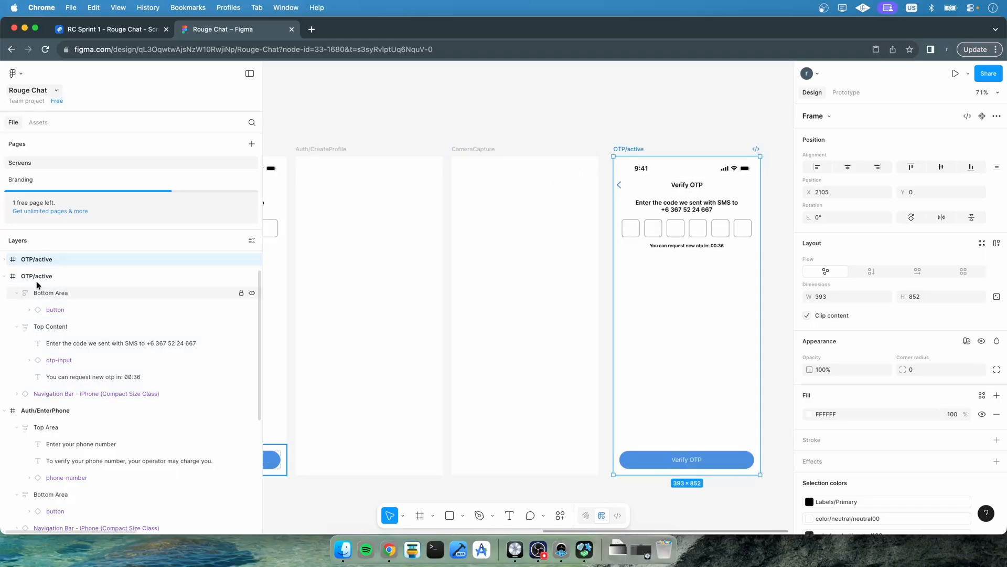
# Move the Splash screen above the row of other screens, to about Y -1042
pyautogui.scroll(-2, 439, 265)
pyautogui.scroll(-10, 440, 264)
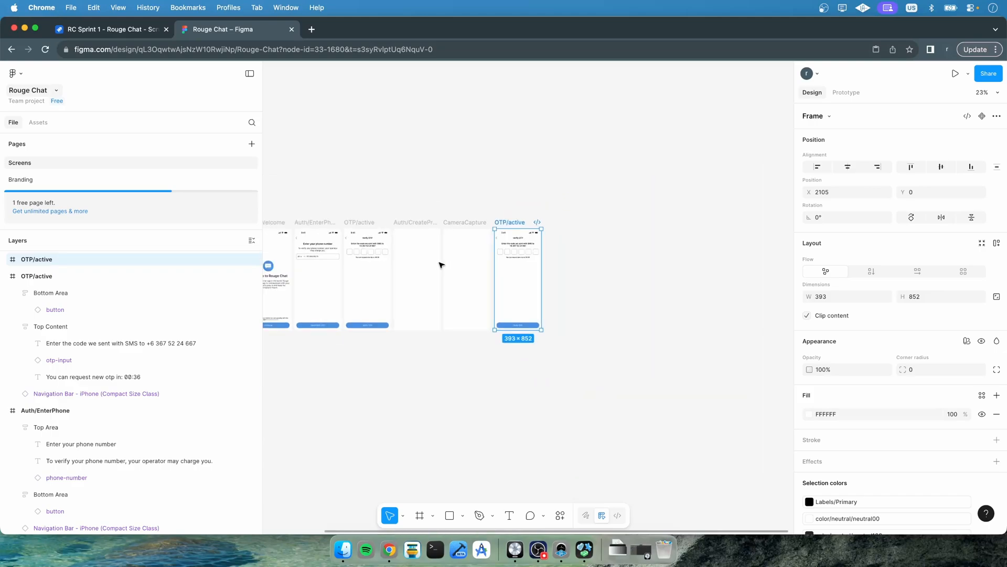
pyautogui.hscroll(-5, 439, 265)
pyautogui.moveTo(729, 199); pyautogui.dragTo(313, 397)
pyautogui.scroll(2, 20, 261)
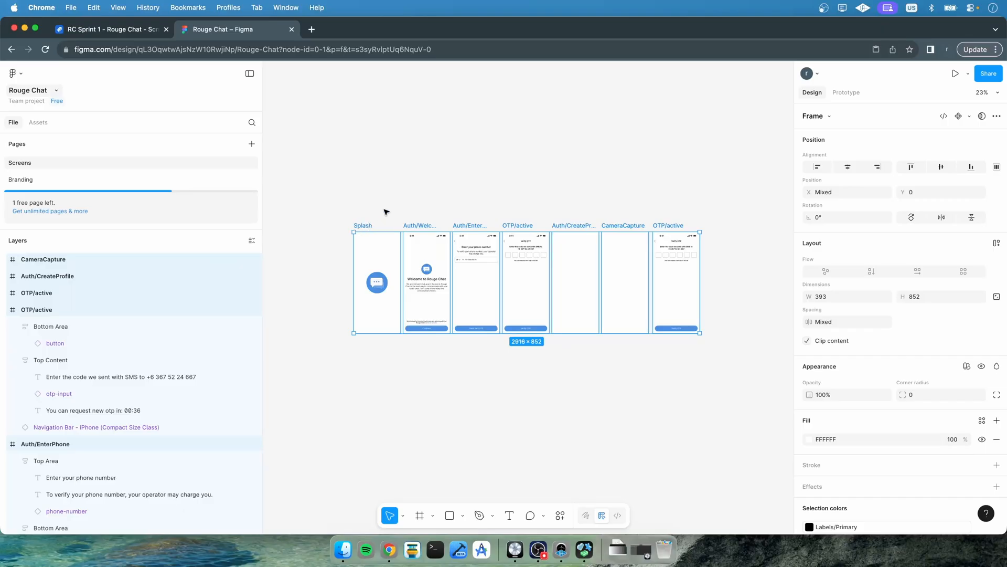
pyautogui.moveTo(362, 227); pyautogui.dragTo(411, 124)
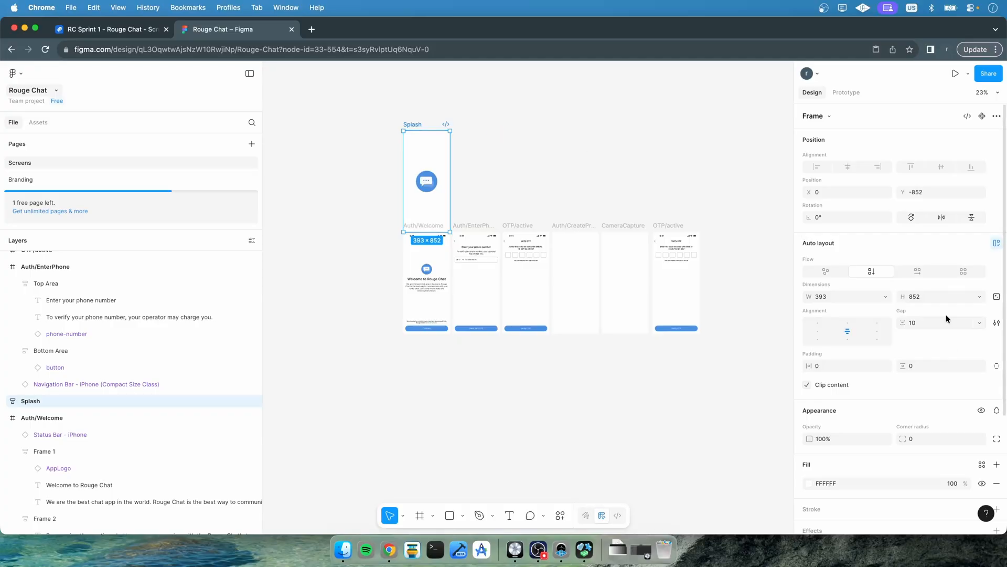
pyautogui.click(924, 192)
pyautogui.press('Left')
pyautogui.write('9')
pyautogui.press('Return')
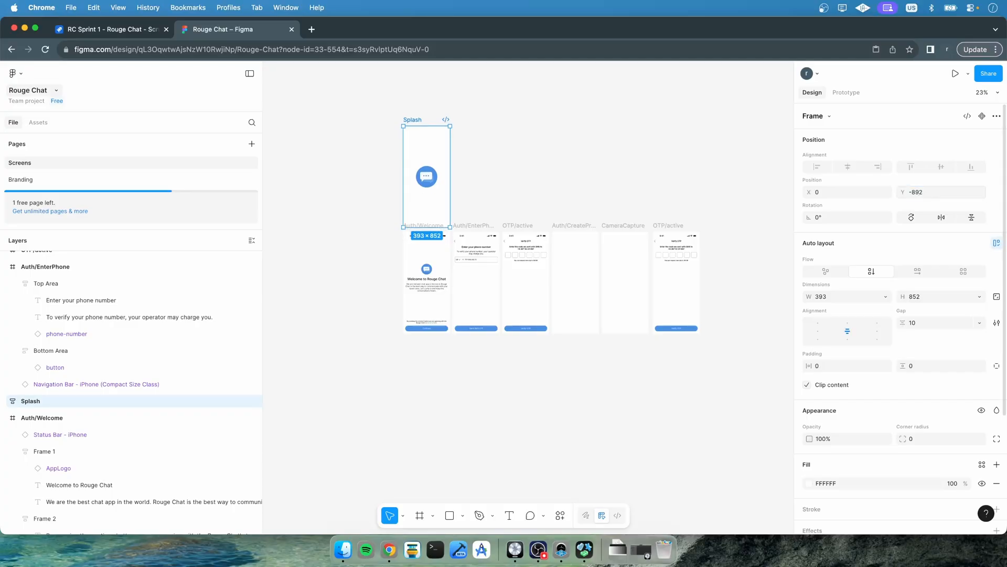
pyautogui.click(546, 178)
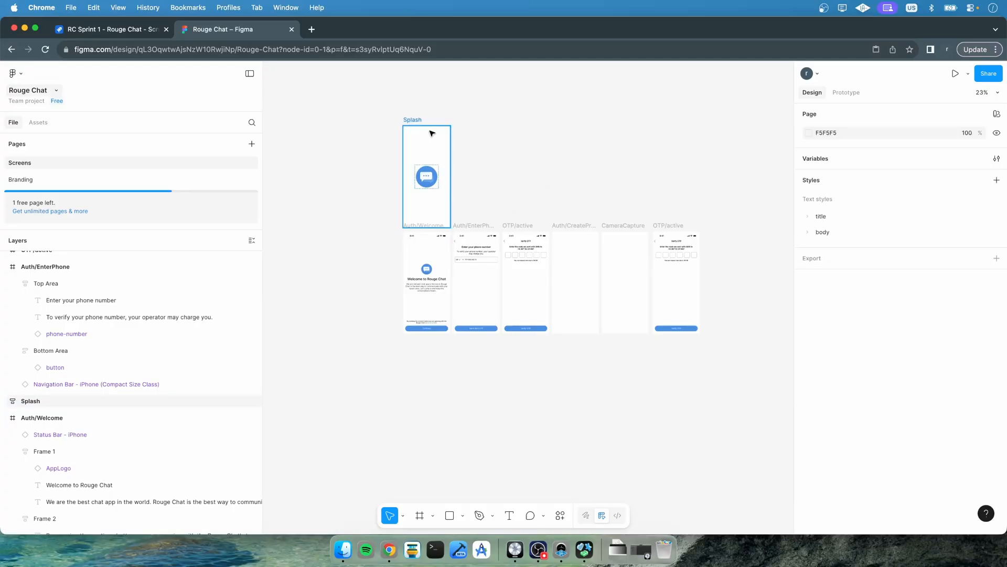
pyautogui.moveTo(416, 121); pyautogui.dragTo(416, 104)
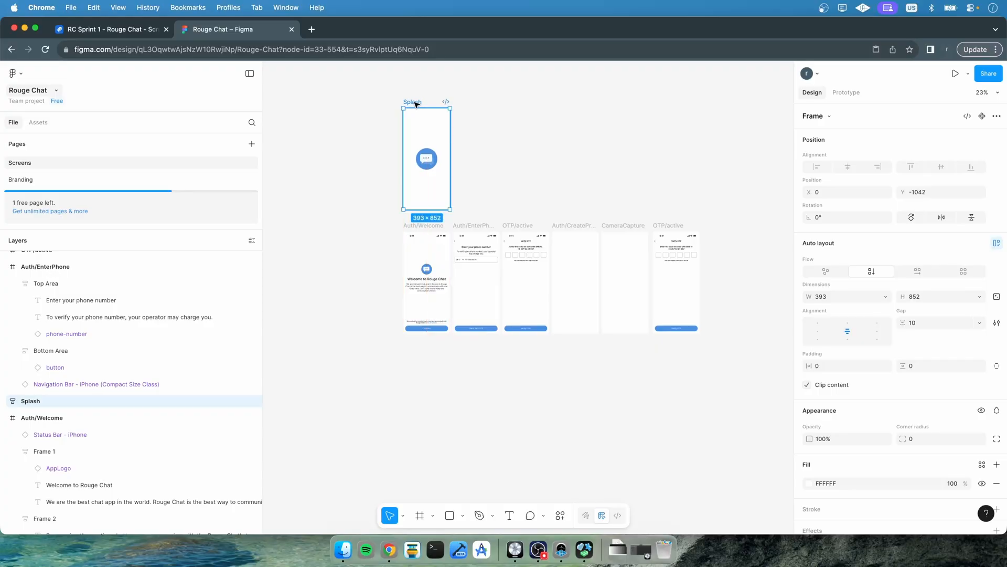
# Wrap the six remaining screens in a new frame named Authentication
pyautogui.click(508, 158)
pyautogui.moveTo(387, 223); pyautogui.dragTo(738, 355)
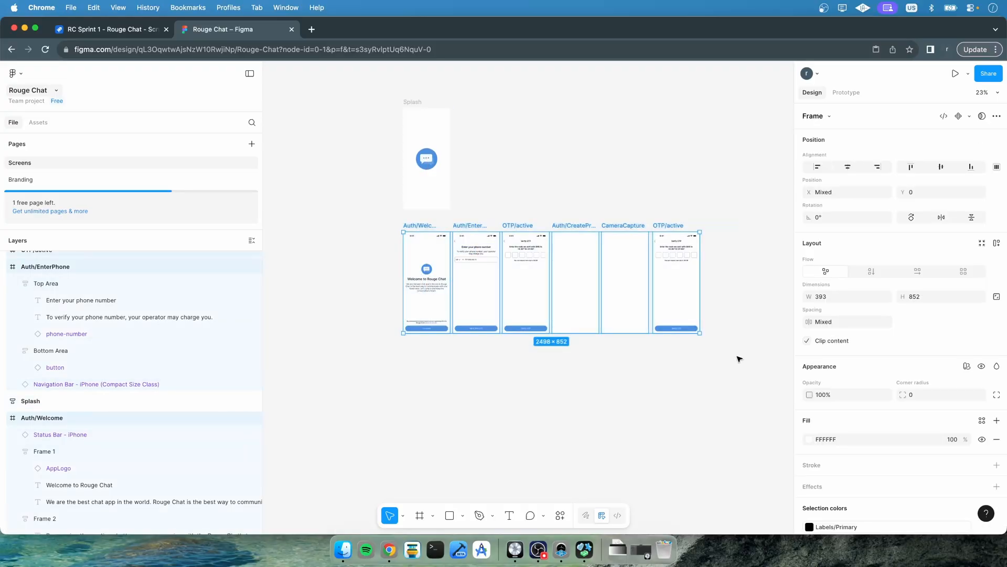
pyautogui.rightClick(55, 273)
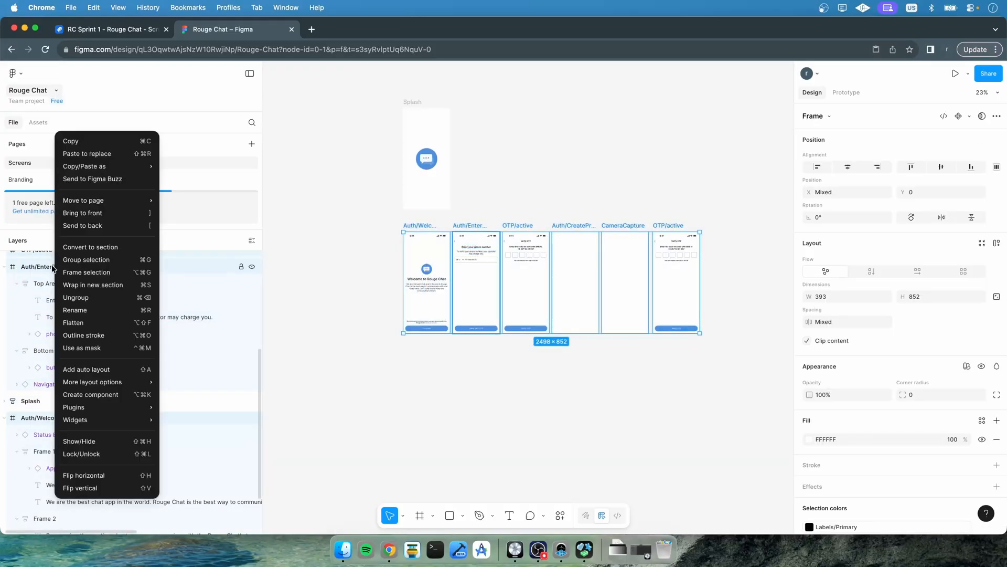
pyautogui.click(101, 272)
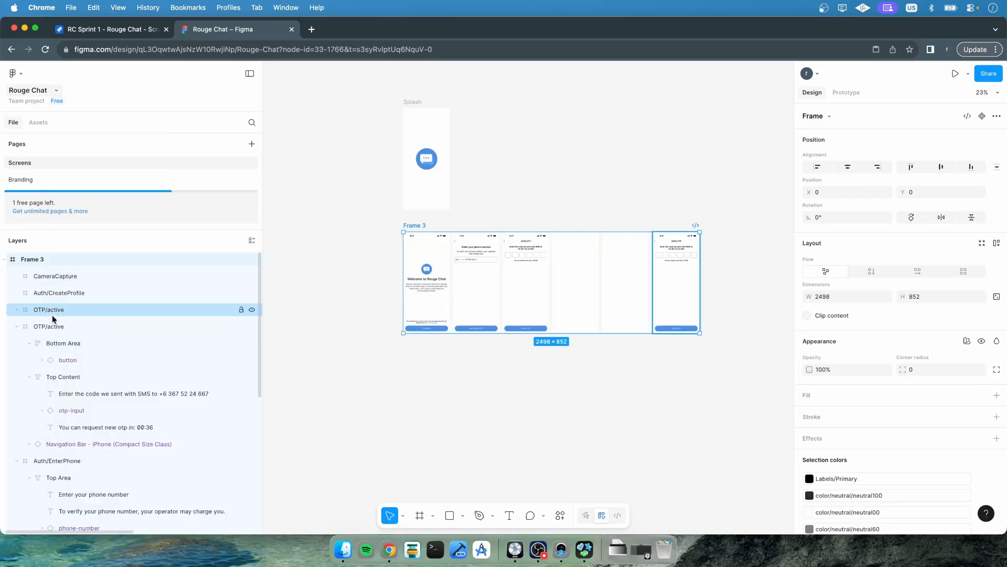
pyautogui.doubleClick(30, 260)
pyautogui.write('Authent')
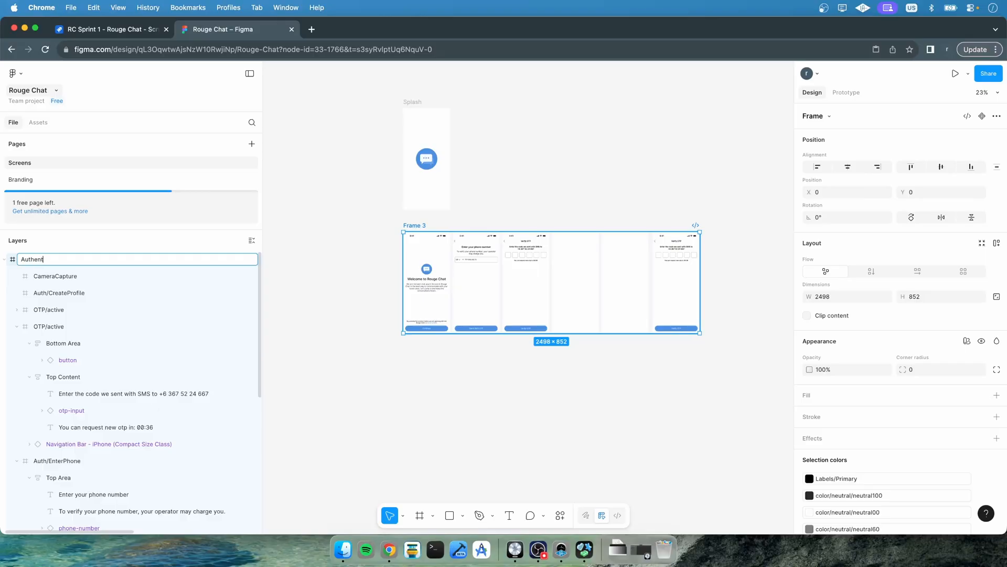
pyautogui.write('ication')
pyautogui.press('Return')
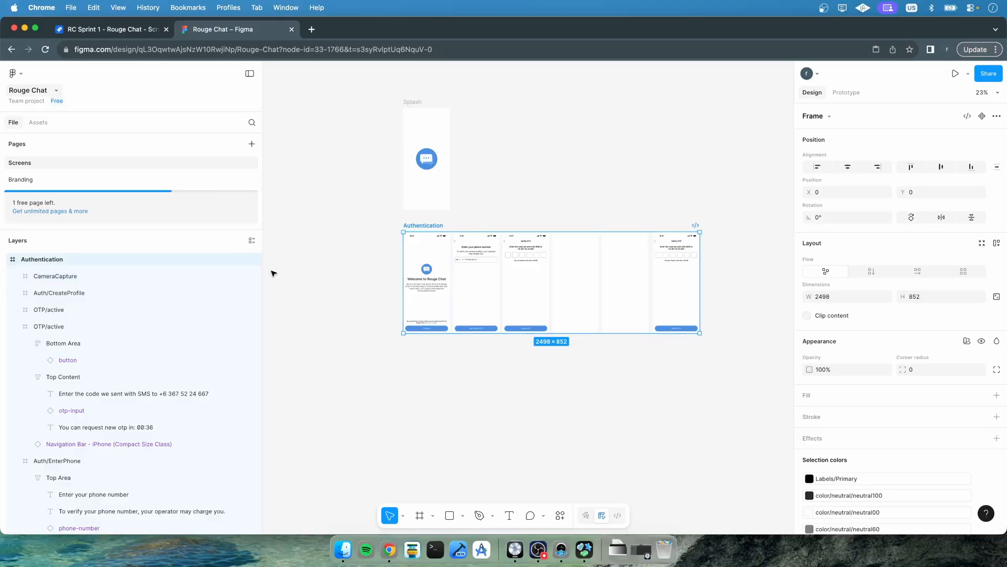
# Give the Authentication frame horizontal auto layout with a 24 gap and 24 horizontal and vertical padding
pyautogui.click(919, 272)
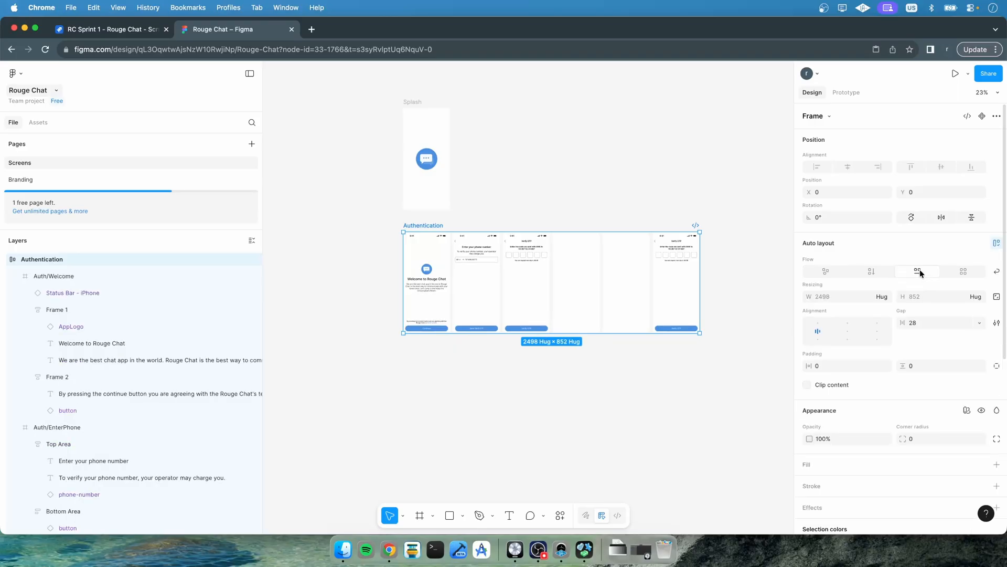
pyautogui.click(918, 325)
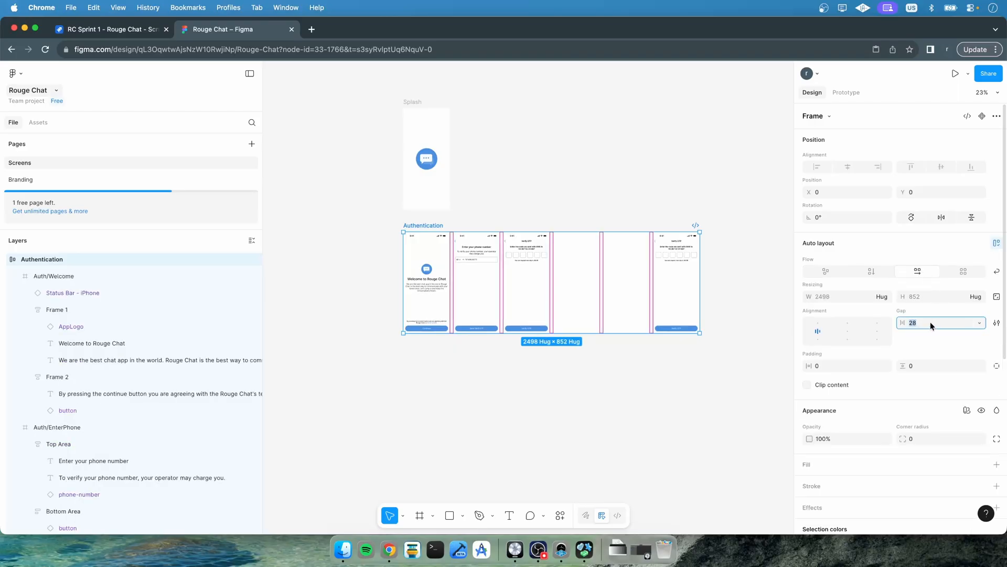
pyautogui.write('24')
pyautogui.press('Return')
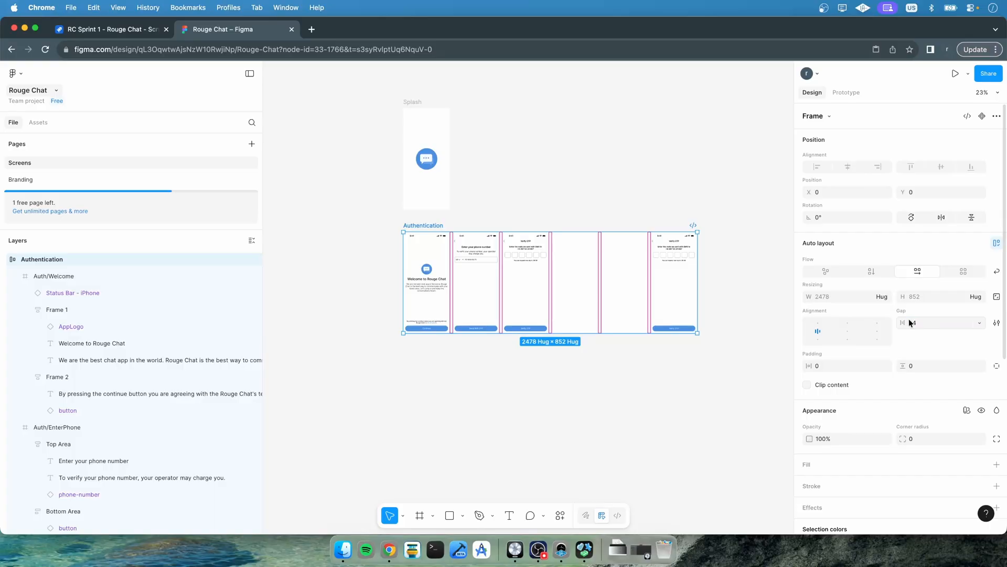
pyautogui.click(835, 292)
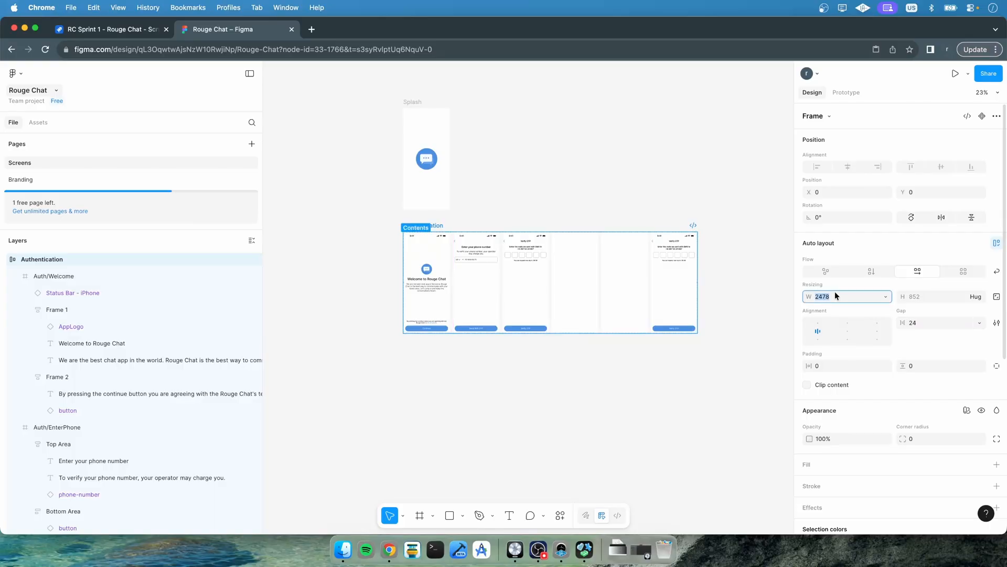
pyautogui.click(828, 365)
pyautogui.write('24')
pyautogui.click(943, 364)
pyautogui.write('24')
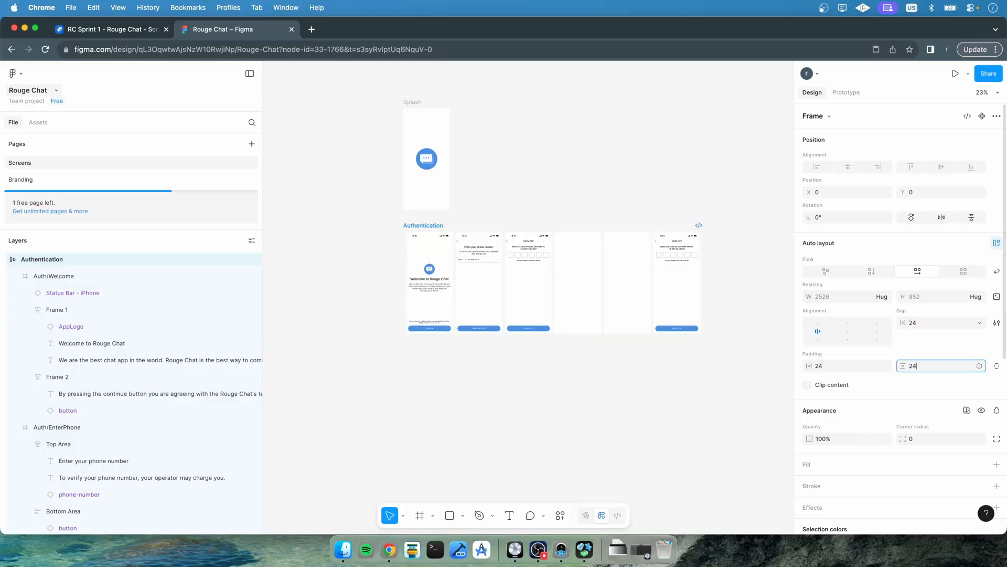
pyautogui.press('Return')
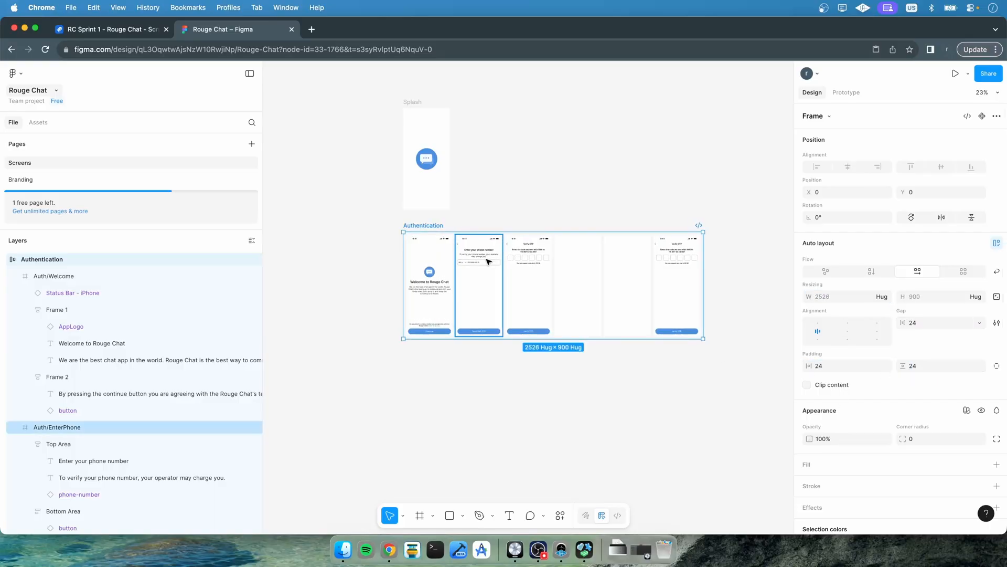
pyautogui.click(996, 464)
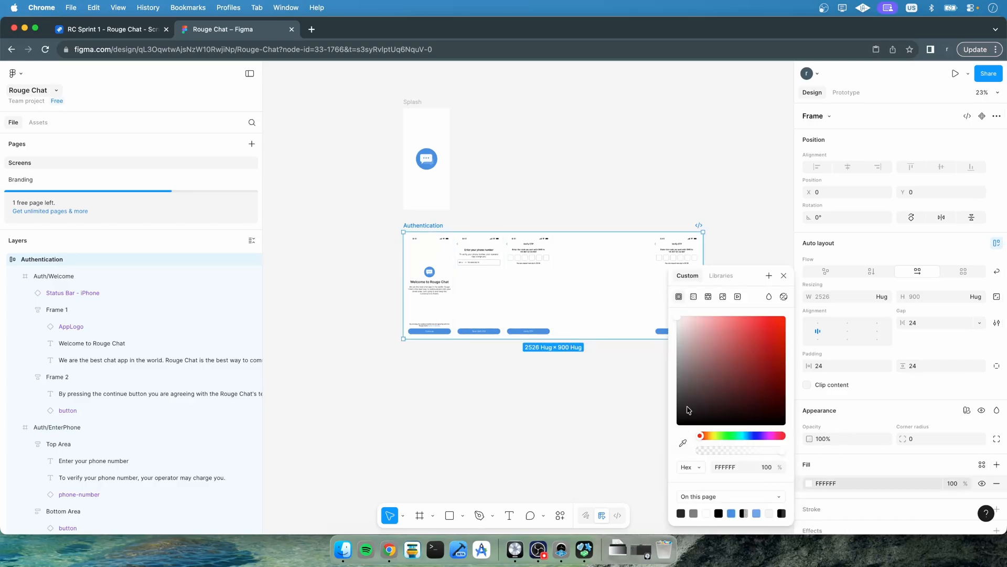
pyautogui.click(717, 280)
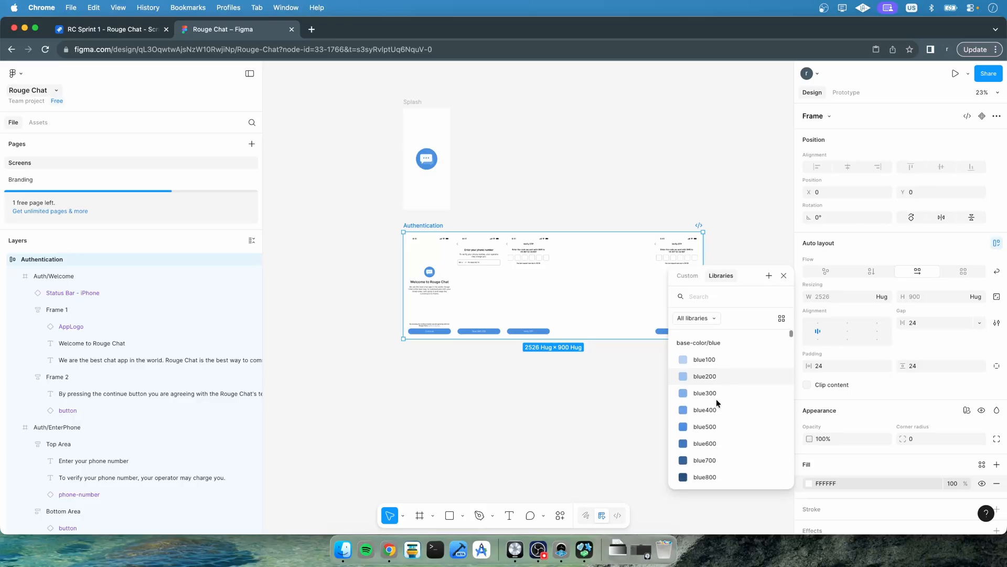
pyautogui.scroll(-8, 716, 399)
pyautogui.scroll(-5, 716, 398)
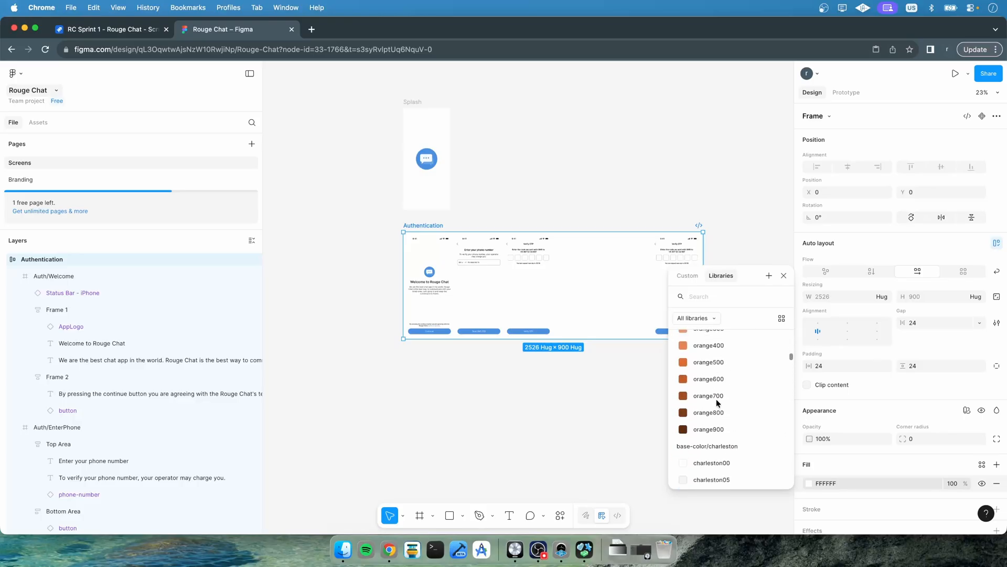
pyautogui.scroll(13, 716, 399)
pyautogui.click(570, 437)
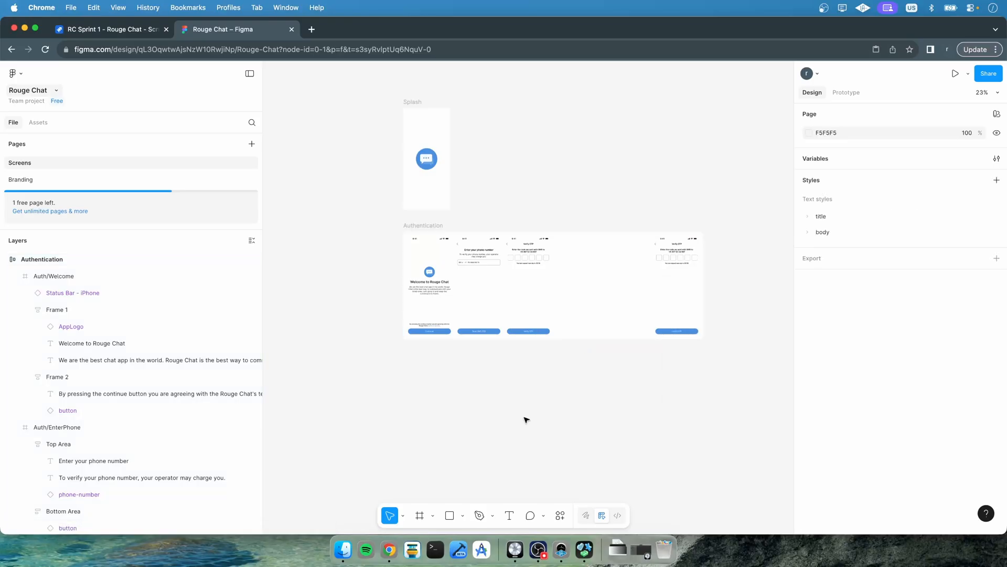
pyautogui.click(412, 223)
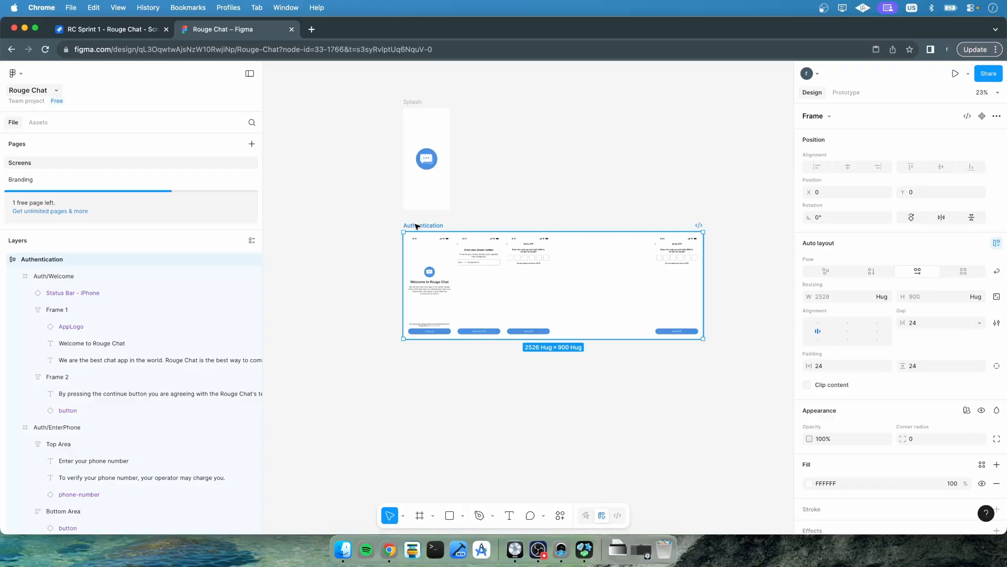
pyautogui.click(996, 483)
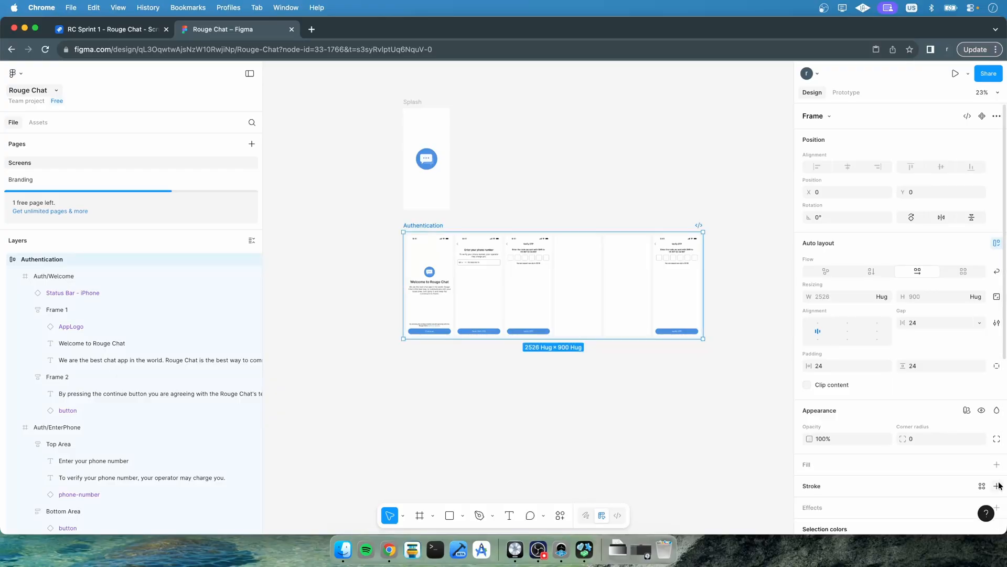
pyautogui.click(519, 376)
# Move the duplicate OTP/active screen right after the original and rename it OTP/passive
pyautogui.click(17, 277)
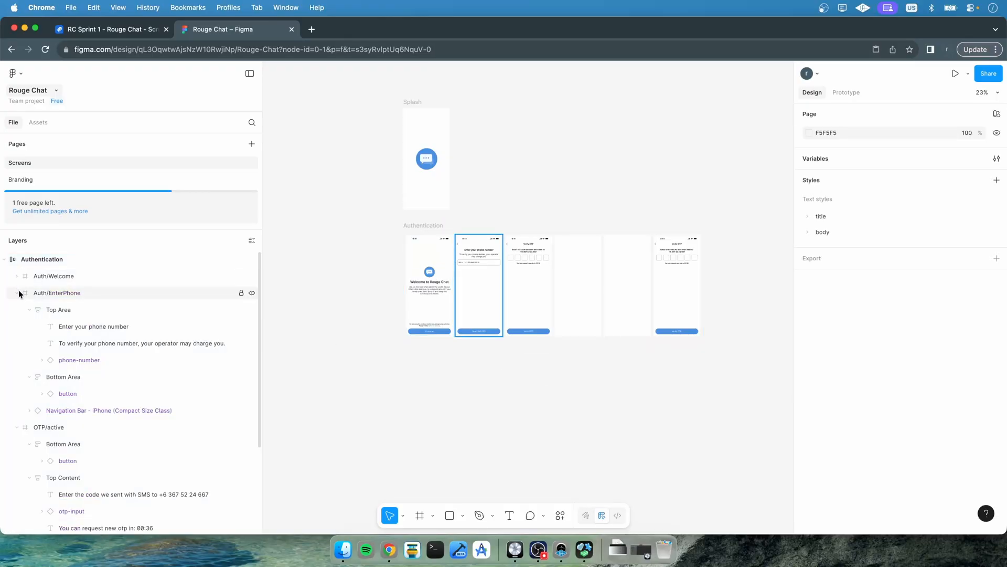
pyautogui.click(17, 293)
pyautogui.click(18, 310)
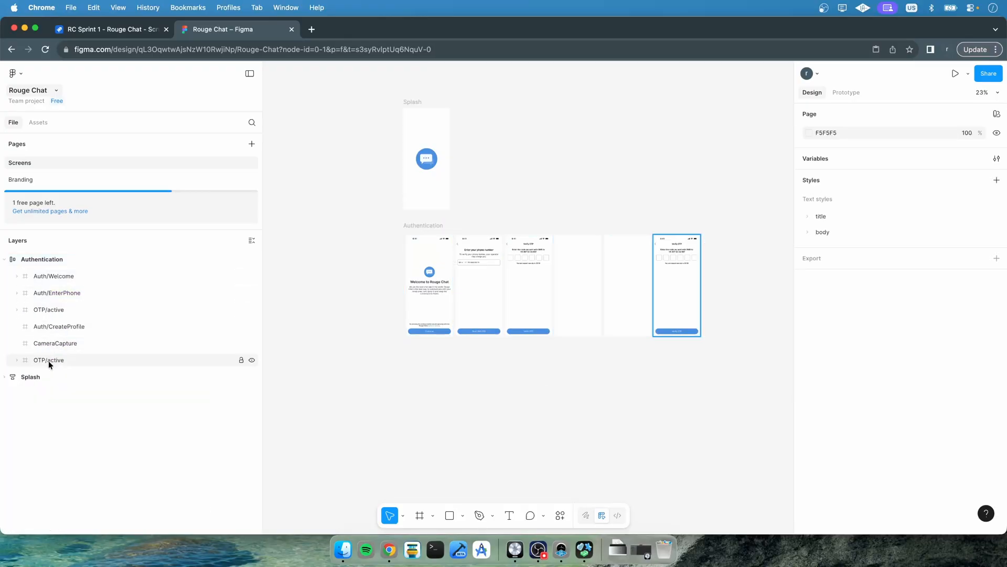
pyautogui.moveTo(48, 360); pyautogui.dragTo(48, 320)
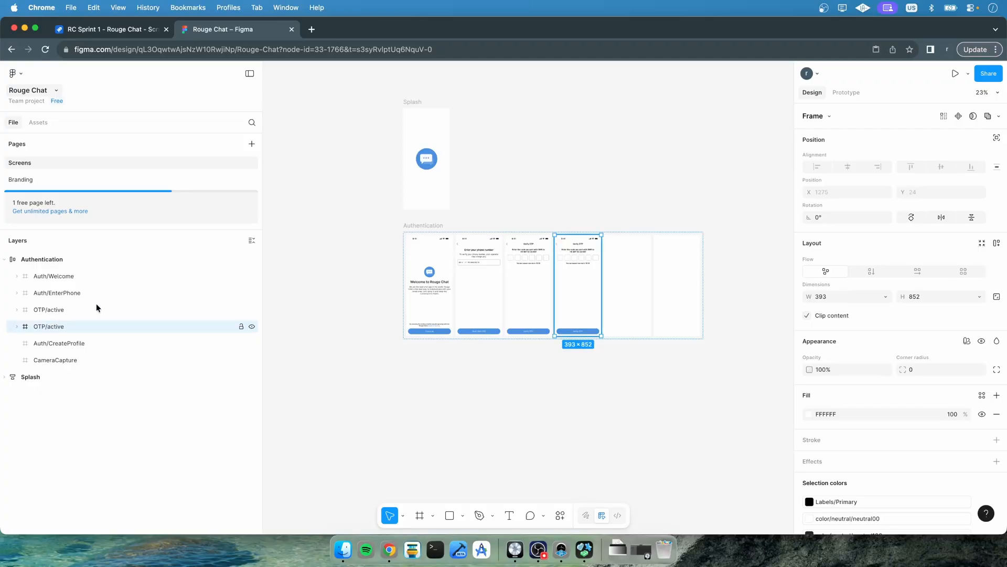
pyautogui.doubleClick(61, 327)
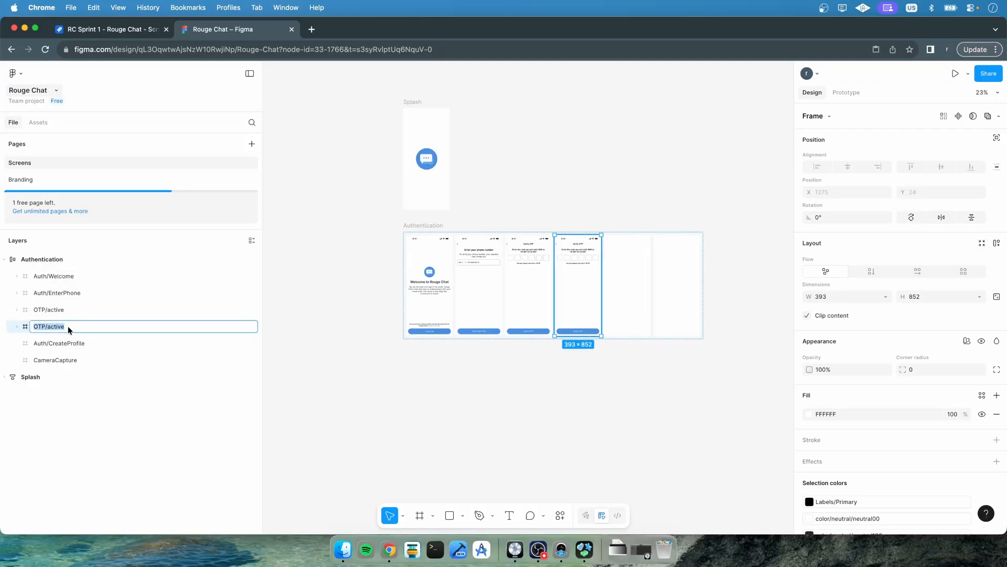
pyautogui.click(72, 328)
pyautogui.doubleClick(58, 328)
pyautogui.write('passive')
pyautogui.press('Return')
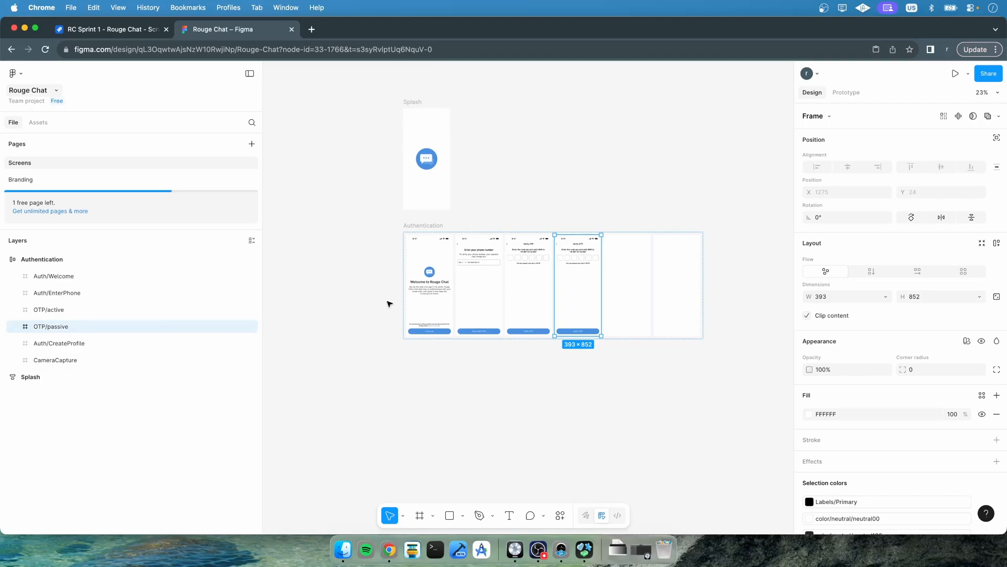
# In the OTP/passive screen, recolor the countdown text with the library color base-color/blue/blue500
pyautogui.scroll(5, 497, 279)
pyautogui.scroll(8, 525, 294)
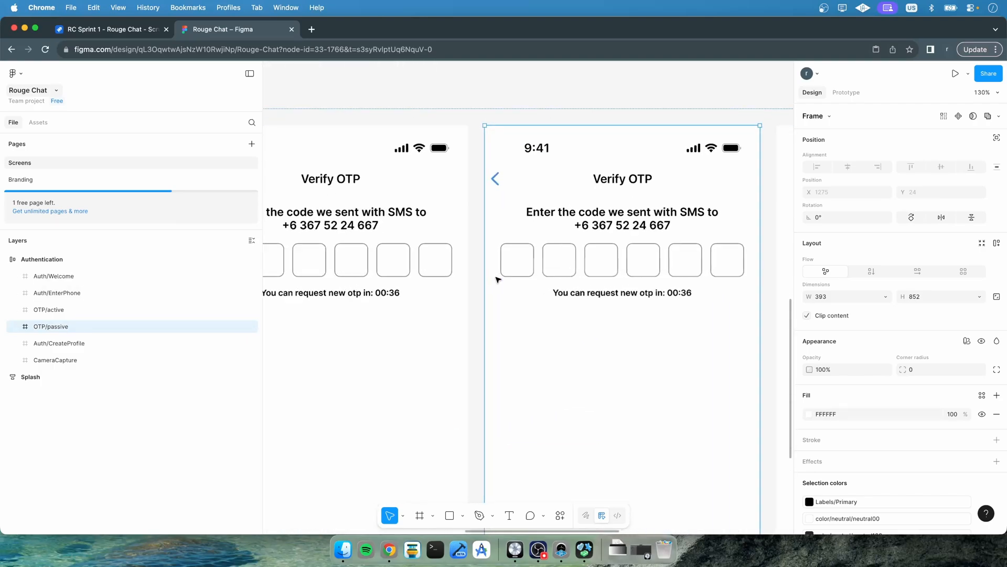
pyautogui.scroll(-1, 625, 328)
pyautogui.doubleClick(556, 225)
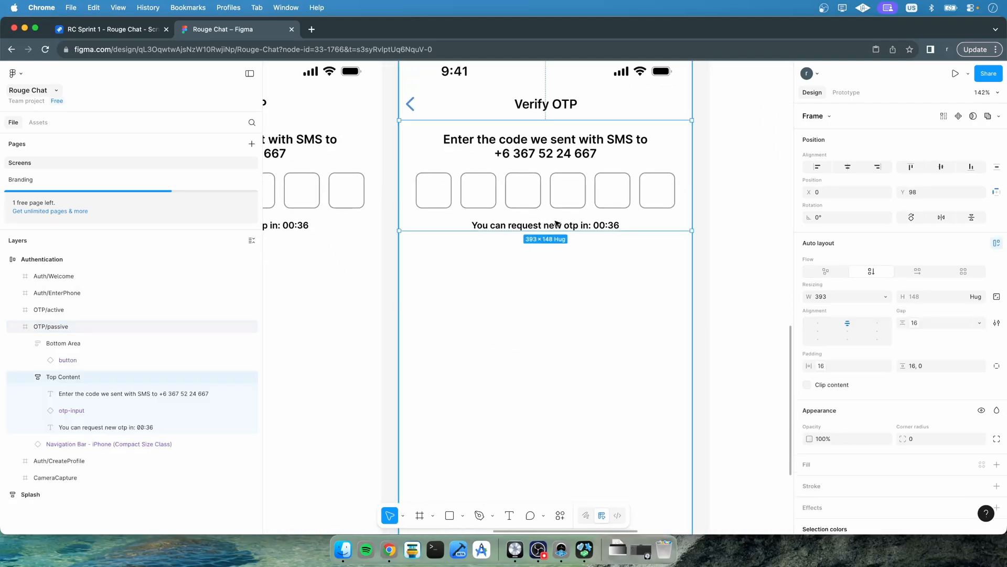
pyautogui.press('super+a')
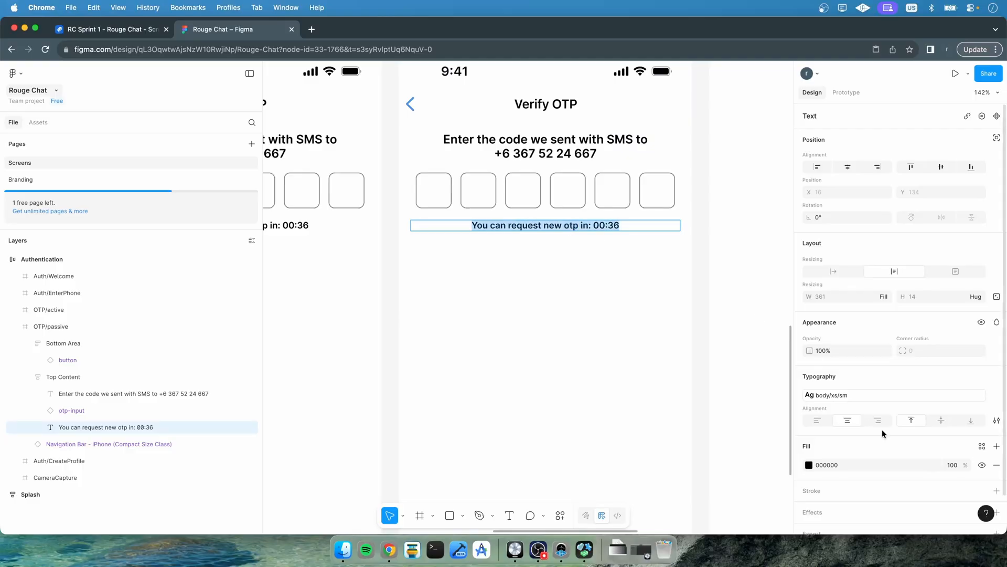
pyautogui.click(809, 464)
pyautogui.click(726, 275)
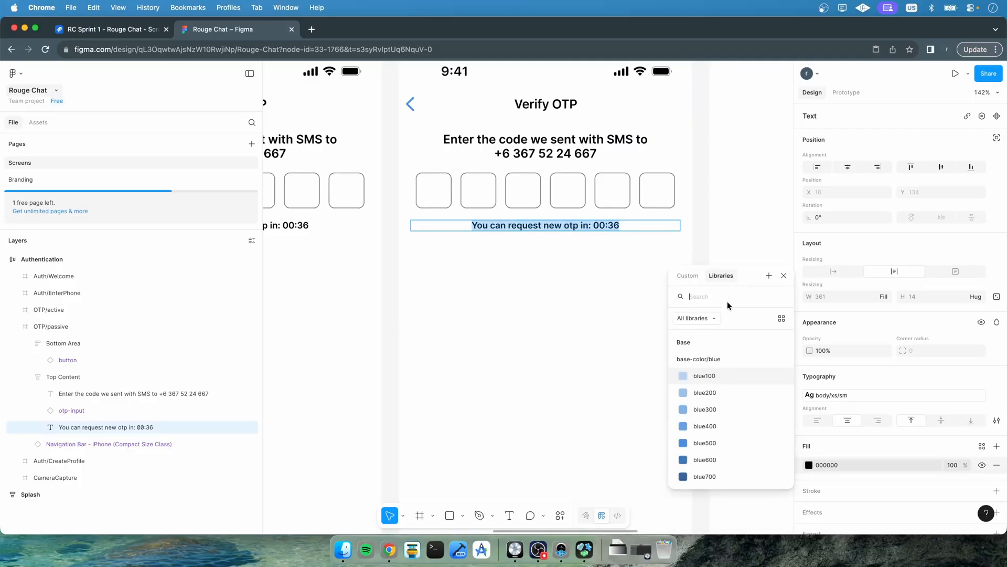
pyautogui.click(706, 432)
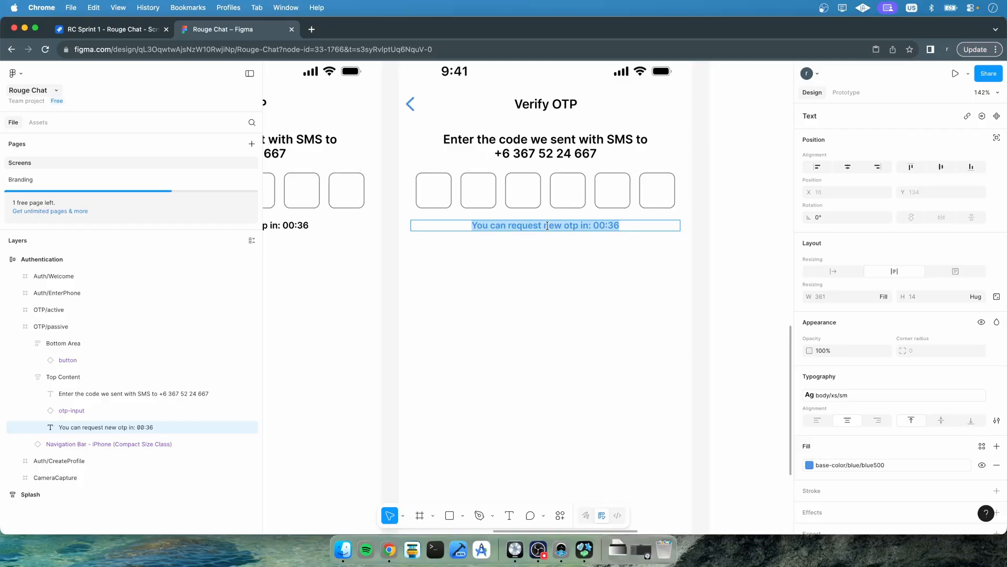
# Replace that countdown text with "Resend OTP"
pyautogui.write('Resend OTP')
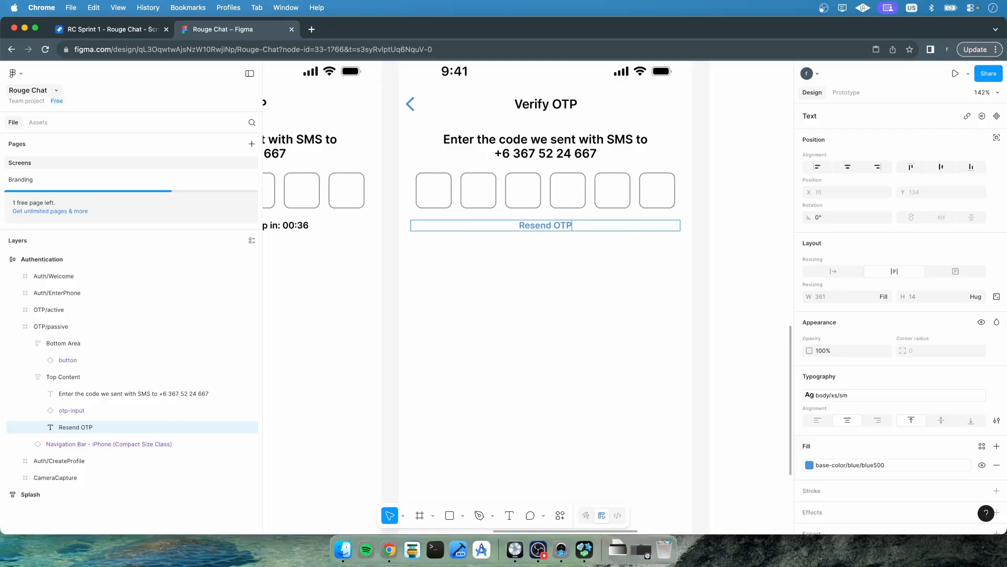
pyautogui.press('Escape')
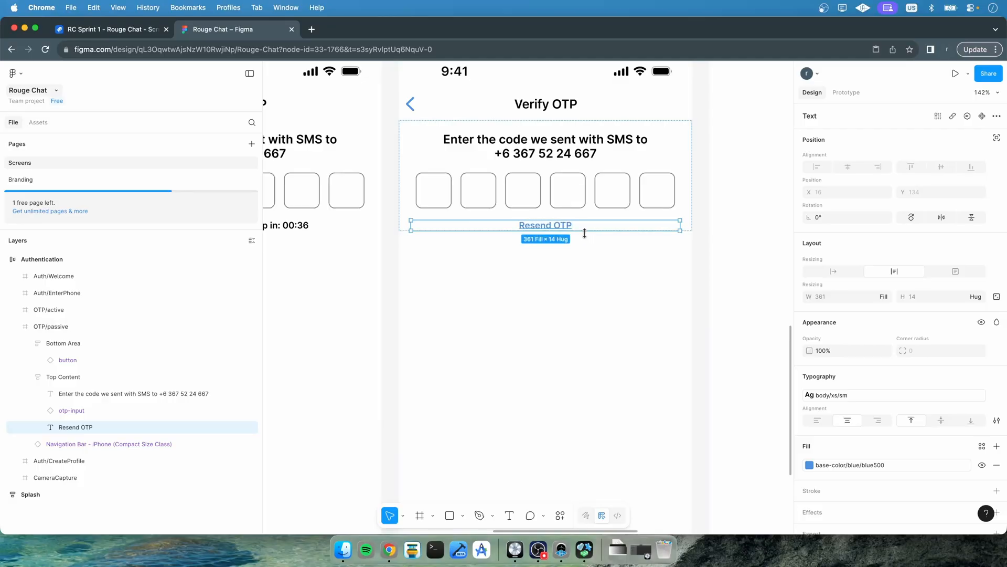
# Set the Resend OTP text's height to 48 and align its text to the vertical middle
pyautogui.click(917, 296)
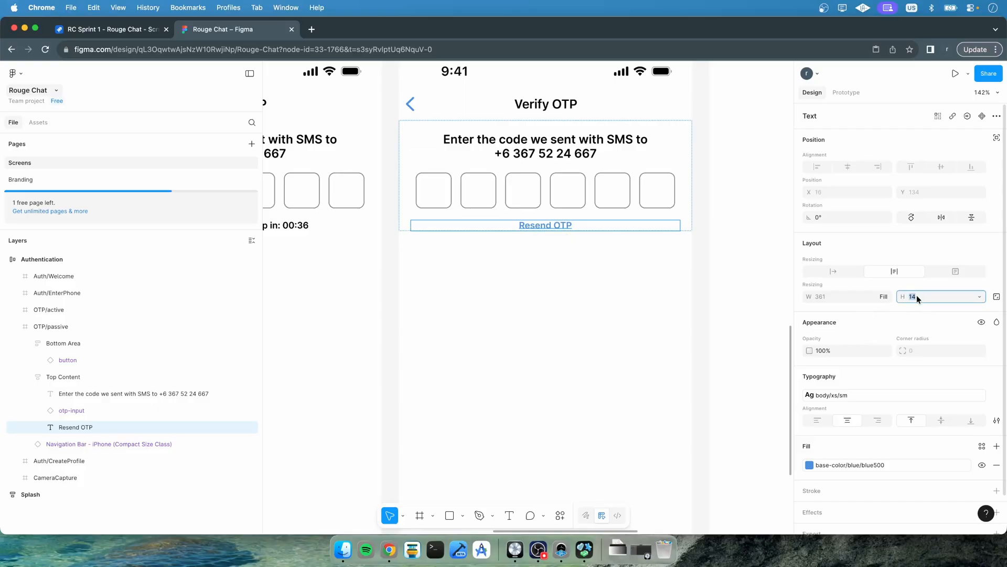
pyautogui.press('Return')
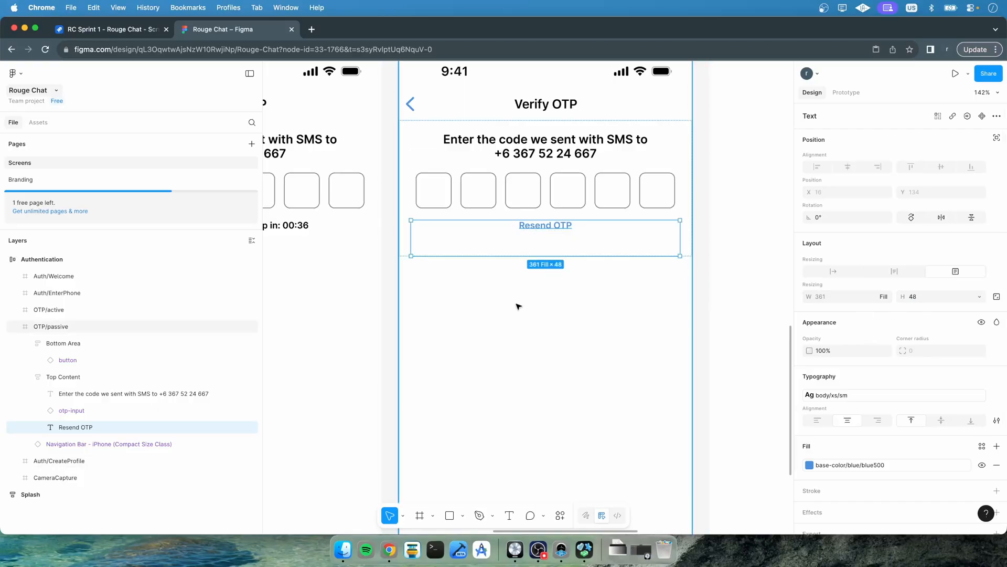
pyautogui.click(940, 422)
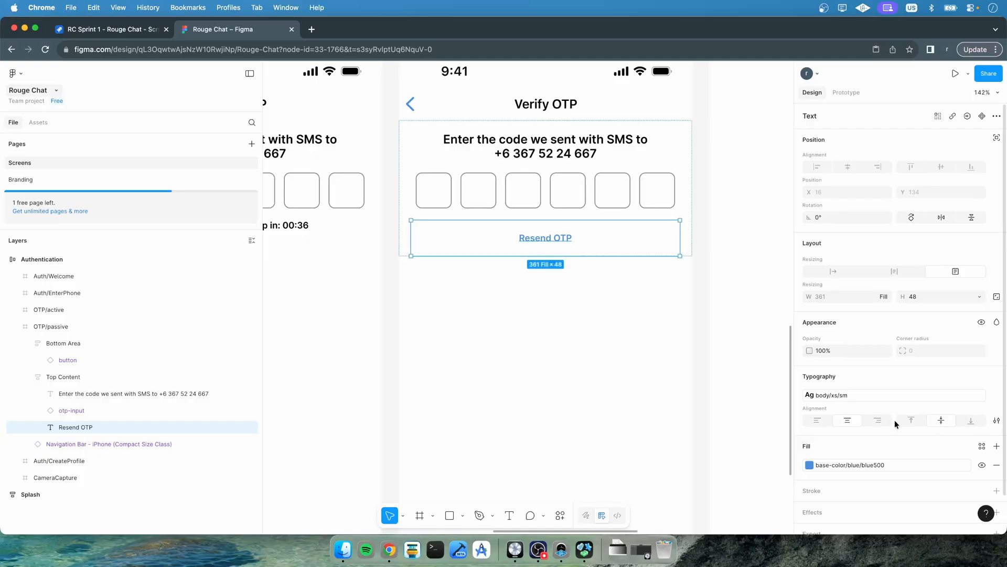
# Set the OTP/active countdown text's height to 48 and align it to the vertical middle
pyautogui.hscroll(-5, 331, 243)
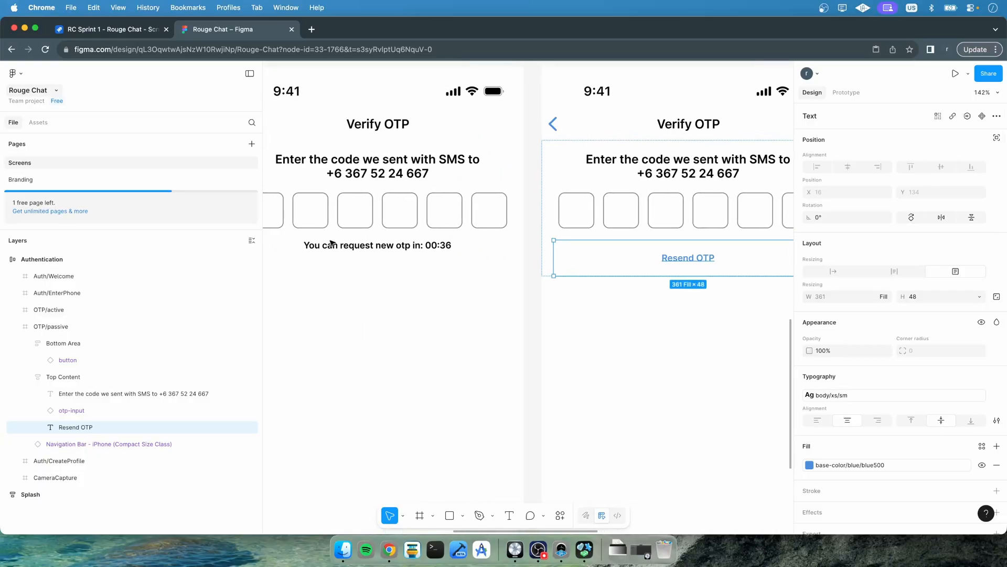
pyautogui.click(370, 246)
pyautogui.click(928, 295)
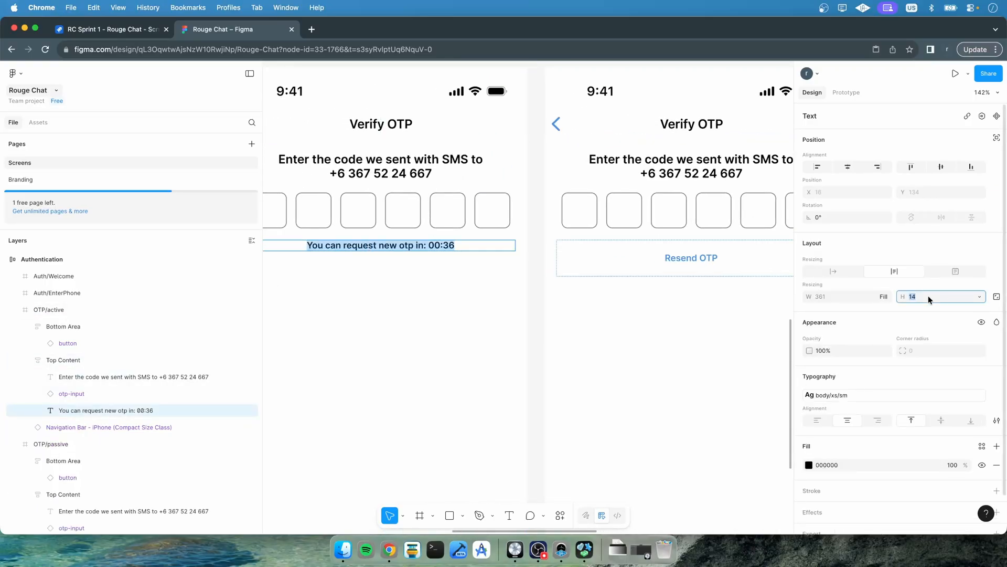
pyautogui.write('48')
pyautogui.press('Return')
pyautogui.click(943, 421)
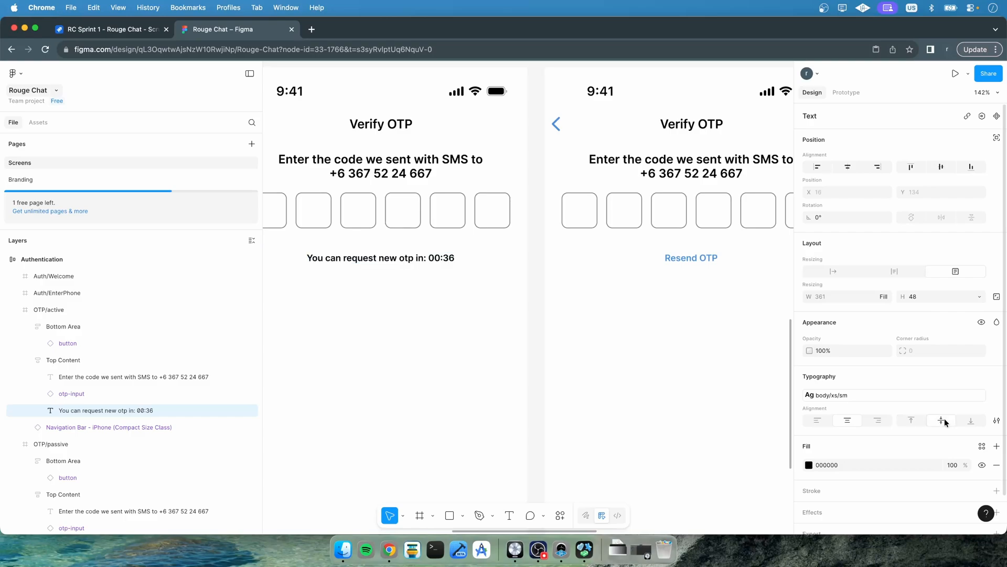
pyautogui.press('Return')
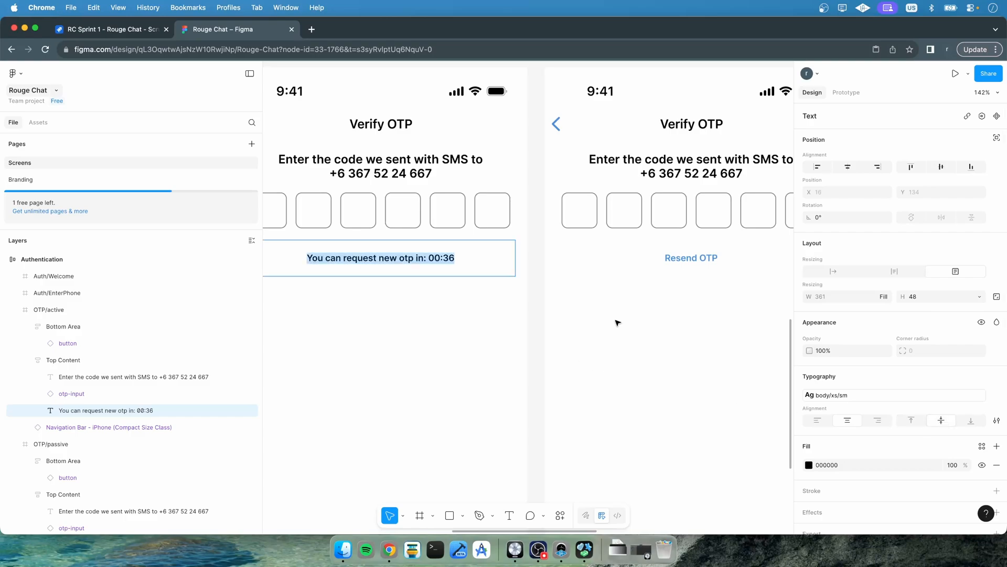
# Apply the body/m/rg text style to the OTP/active countdown text
pyautogui.click(920, 393)
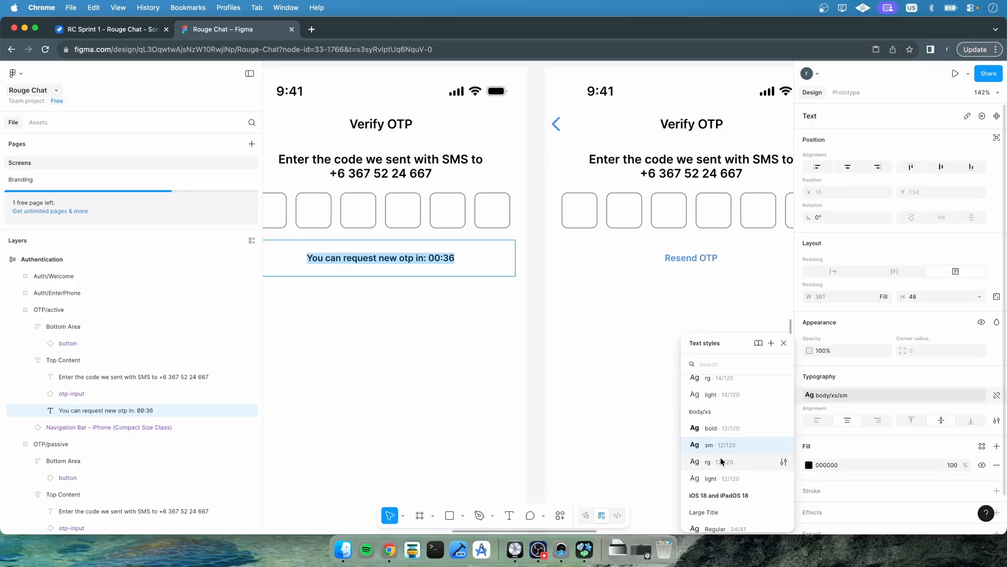
pyautogui.scroll(4, 724, 461)
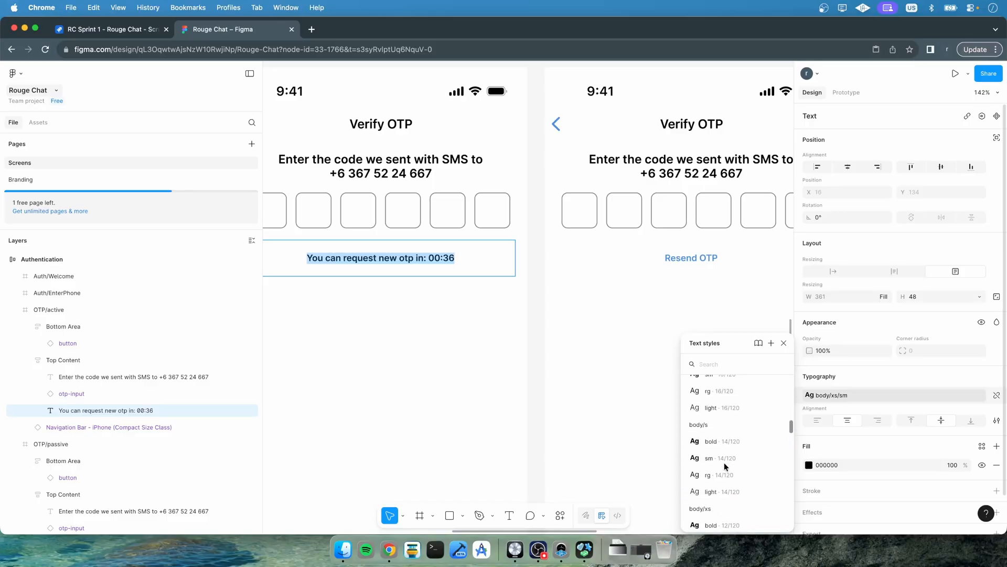
pyautogui.scroll(4, 725, 466)
pyautogui.click(718, 449)
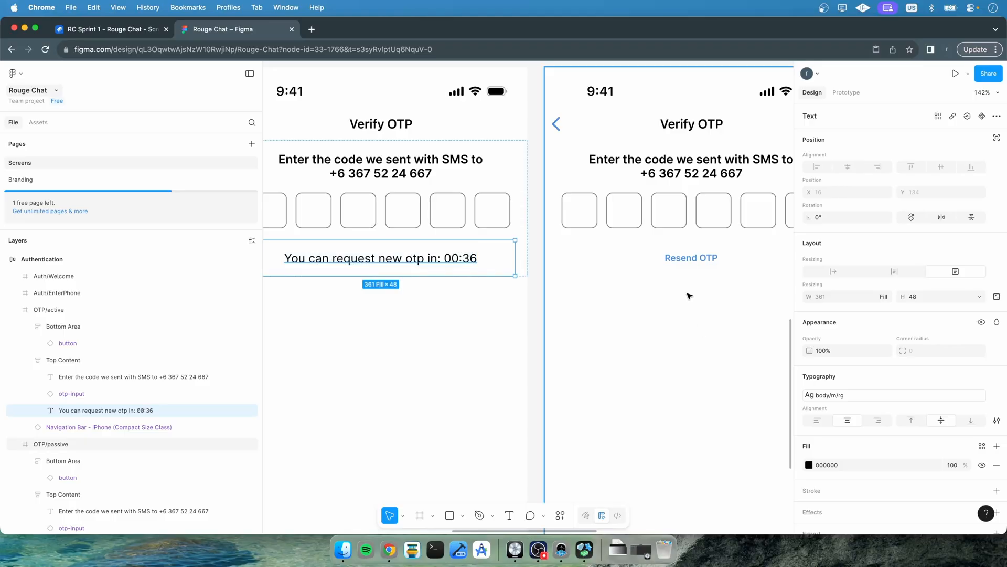
# Change the Resend OTP text's style to match the countdown text's larger style
pyautogui.click(690, 261)
pyautogui.click(689, 258)
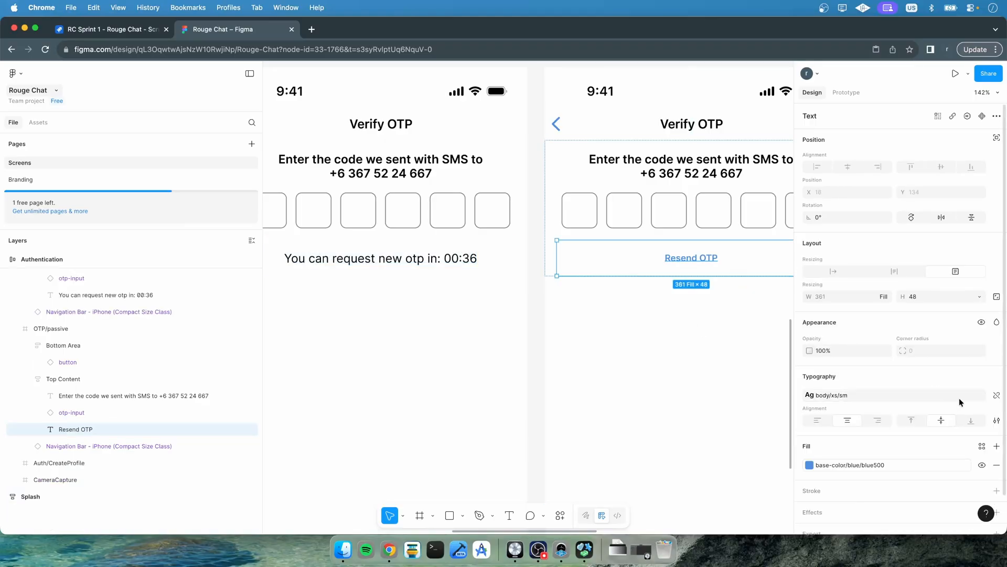
pyautogui.click(920, 394)
pyautogui.scroll(-5, 739, 476)
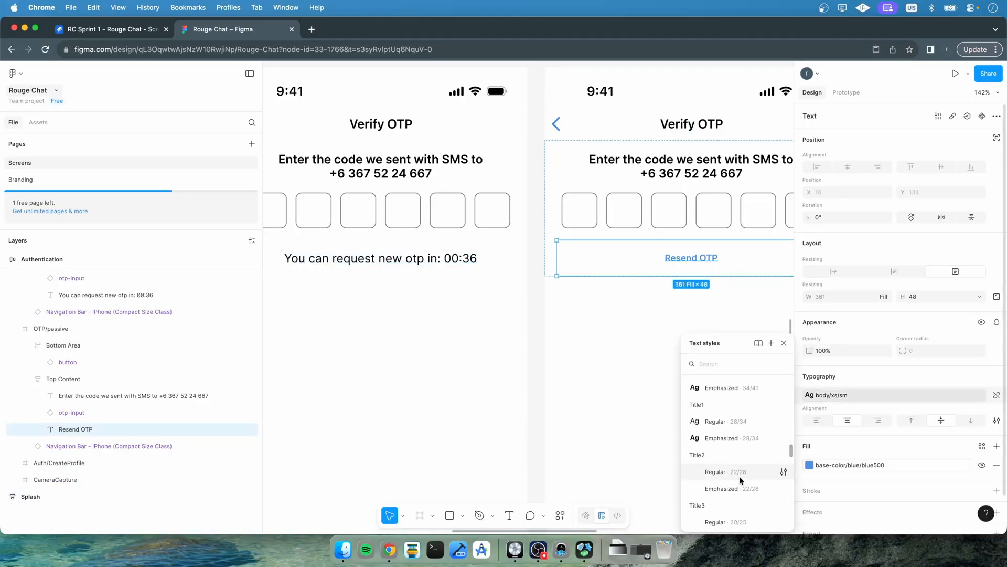
pyautogui.scroll(5, 739, 476)
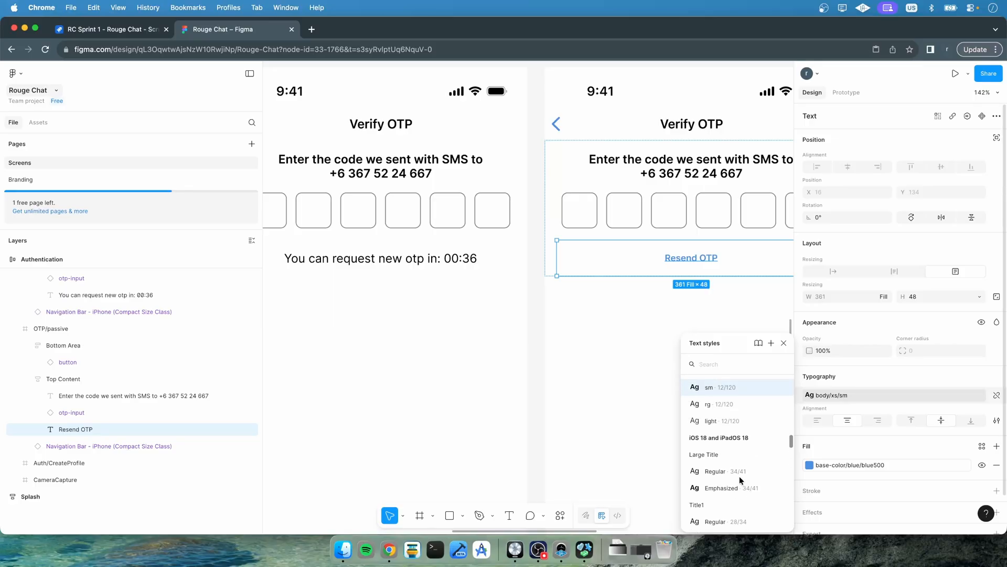
pyautogui.scroll(2, 739, 476)
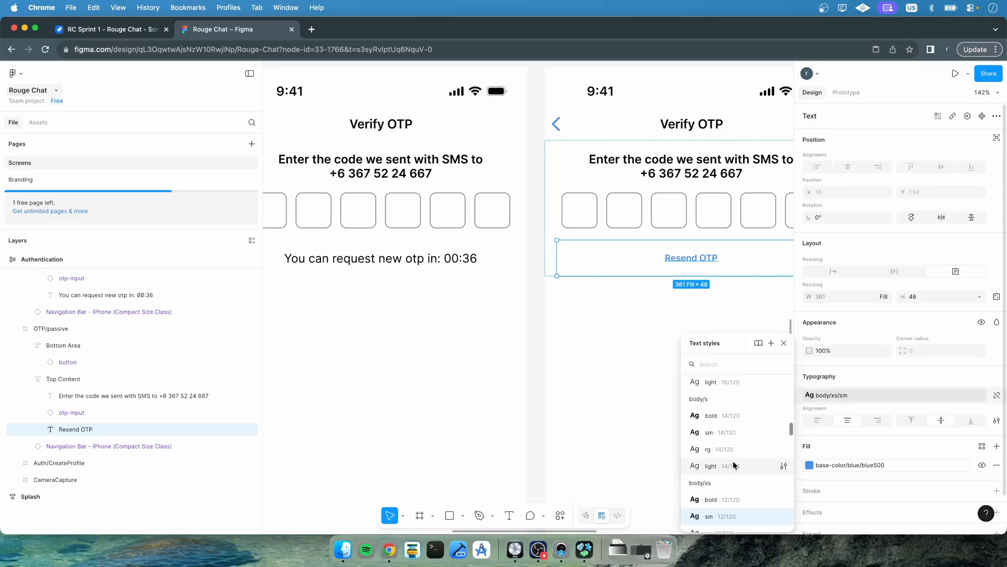
pyautogui.click(717, 415)
pyautogui.click(610, 386)
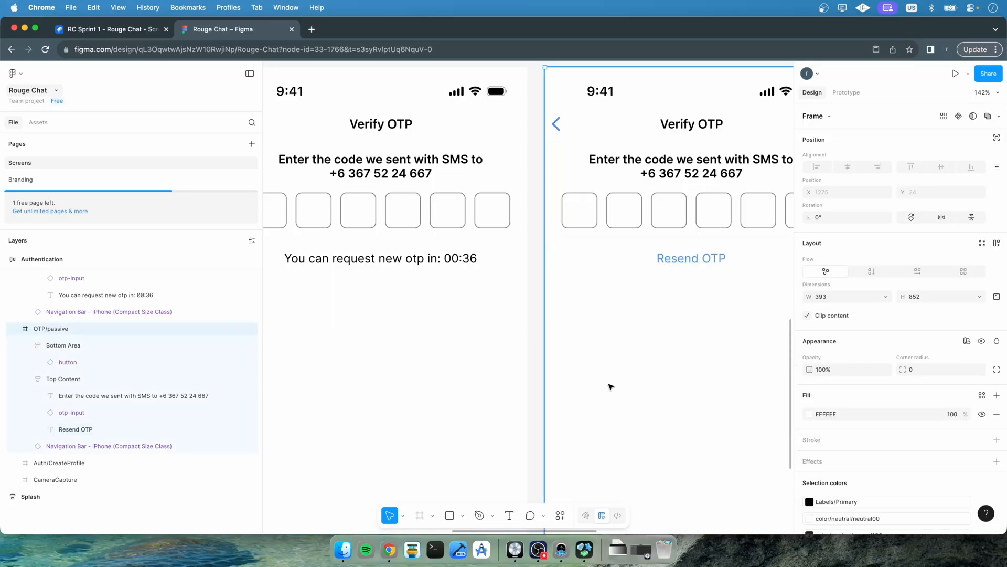
# Zoom out to compare the active and passive Verify OTP screens
pyautogui.scroll(-5, 610, 386)
pyautogui.click(593, 187)
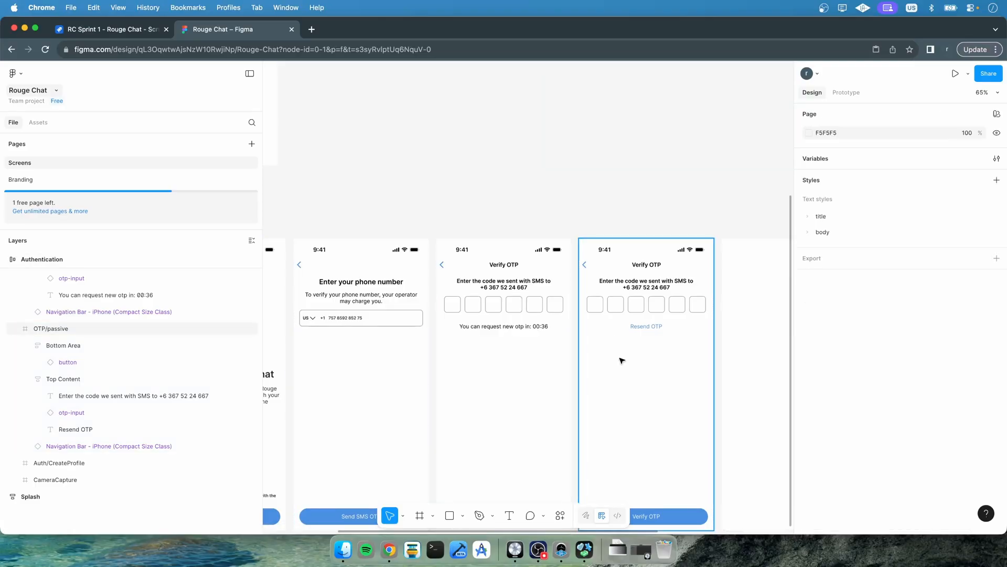
pyautogui.click(618, 307)
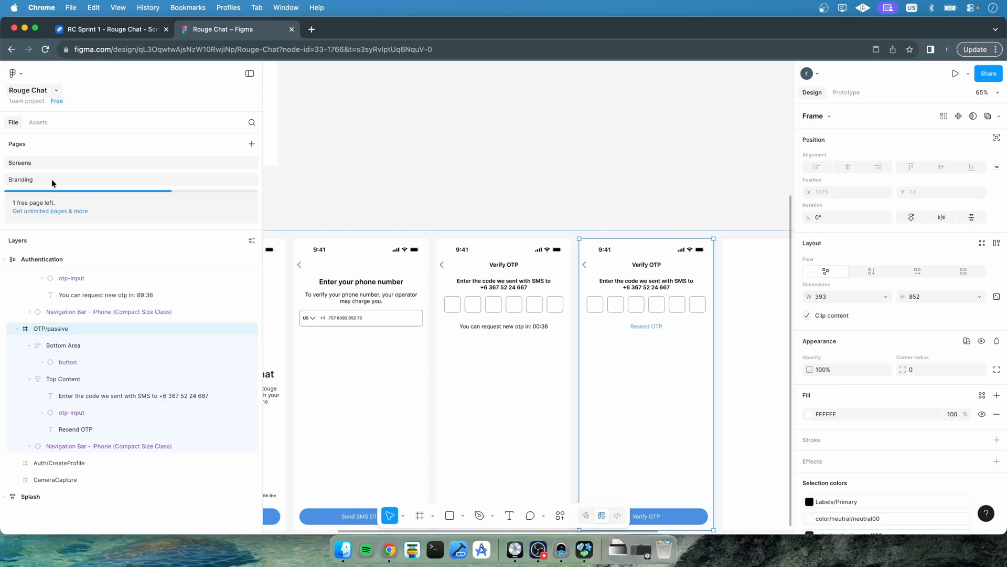
# On the Branding page, duplicate the otp-input component's filled variant and set the new variant's state to disabled
pyautogui.click(53, 181)
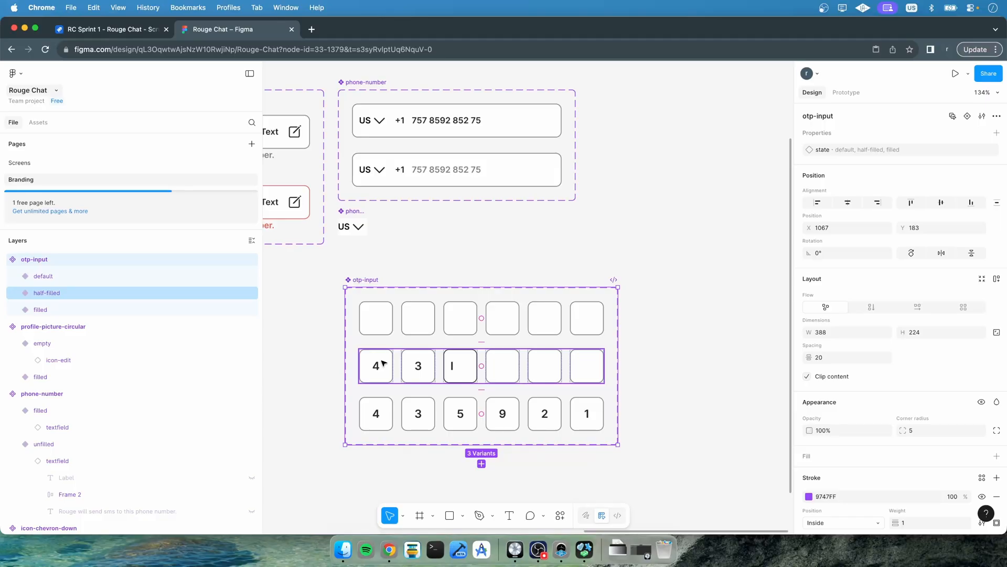
pyautogui.click(52, 310)
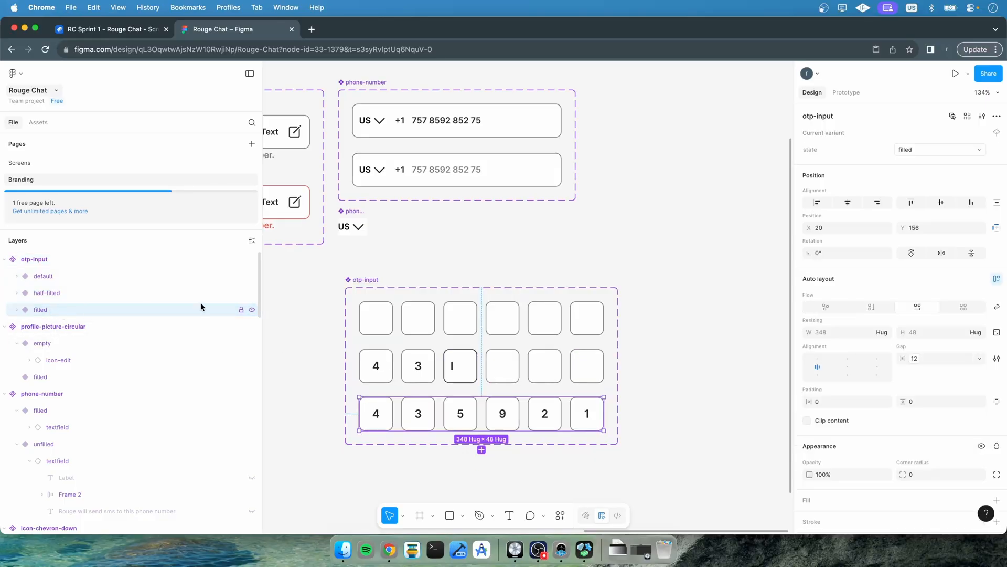
pyautogui.press('super+d')
pyautogui.scroll(-5, 400, 383)
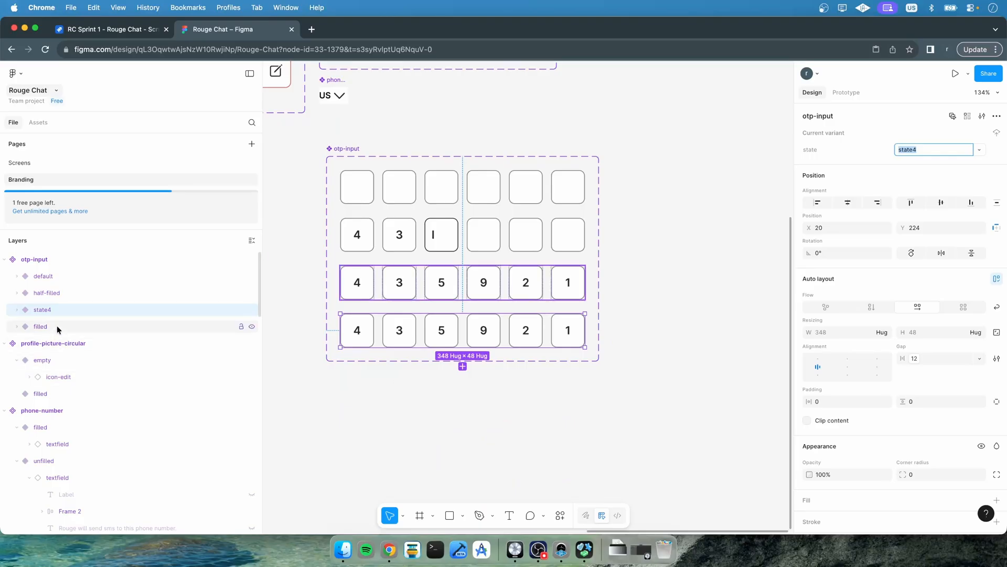
pyautogui.moveTo(44, 312); pyautogui.dragTo(43, 332)
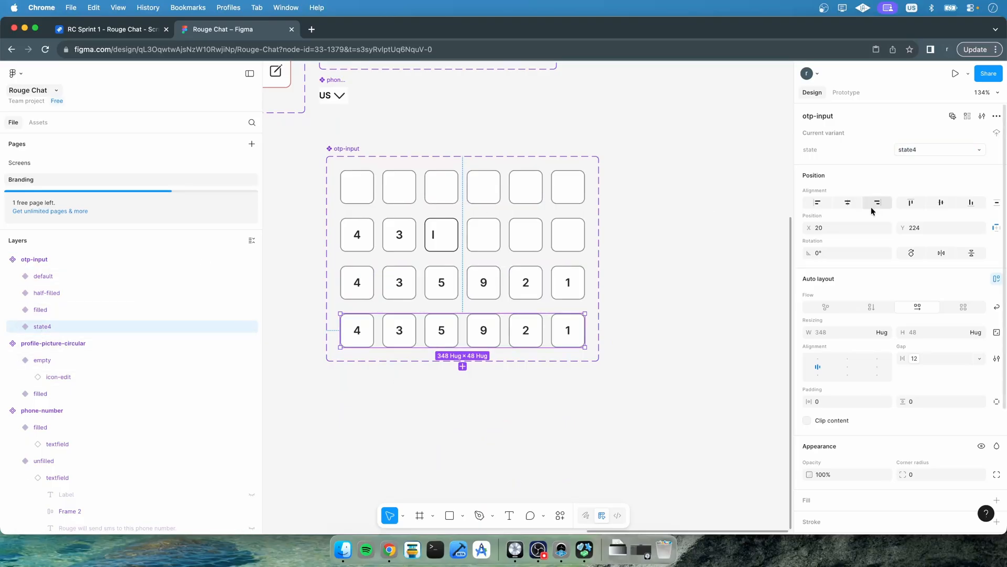
pyautogui.click(927, 149)
pyautogui.write('led')
pyautogui.press('Return')
# Select all six textfields in the disabled variant and clear their content
pyautogui.click(17, 326)
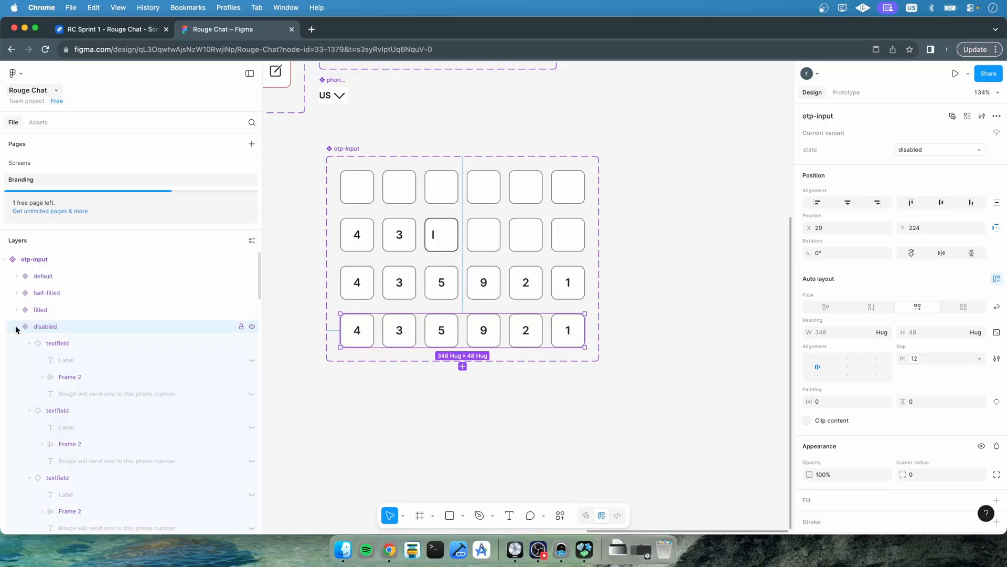
pyautogui.click(29, 343)
pyautogui.click(29, 359)
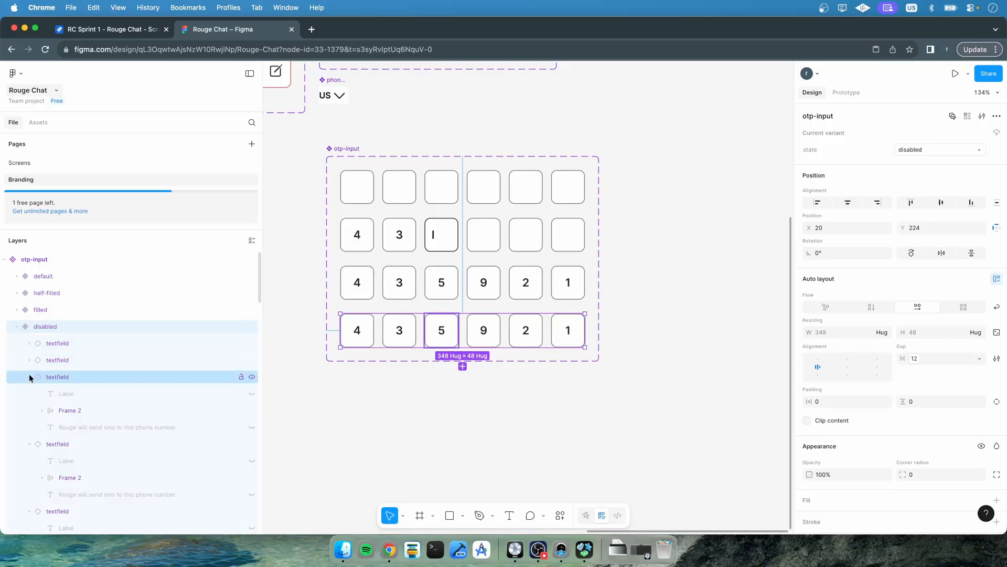
pyautogui.click(29, 376)
pyautogui.click(29, 394)
pyautogui.click(29, 411)
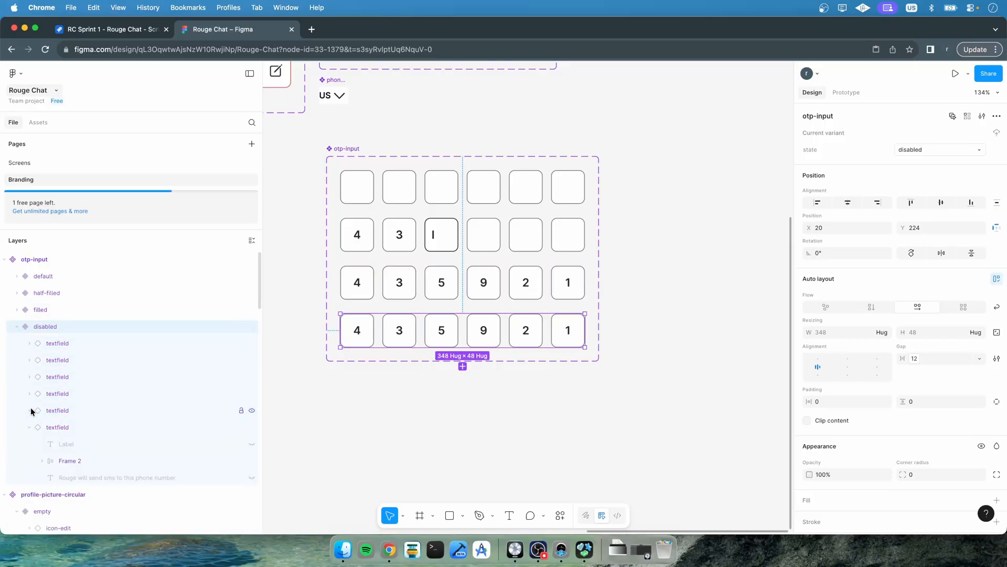
pyautogui.click(29, 427)
pyautogui.click(30, 427)
pyautogui.click(29, 427)
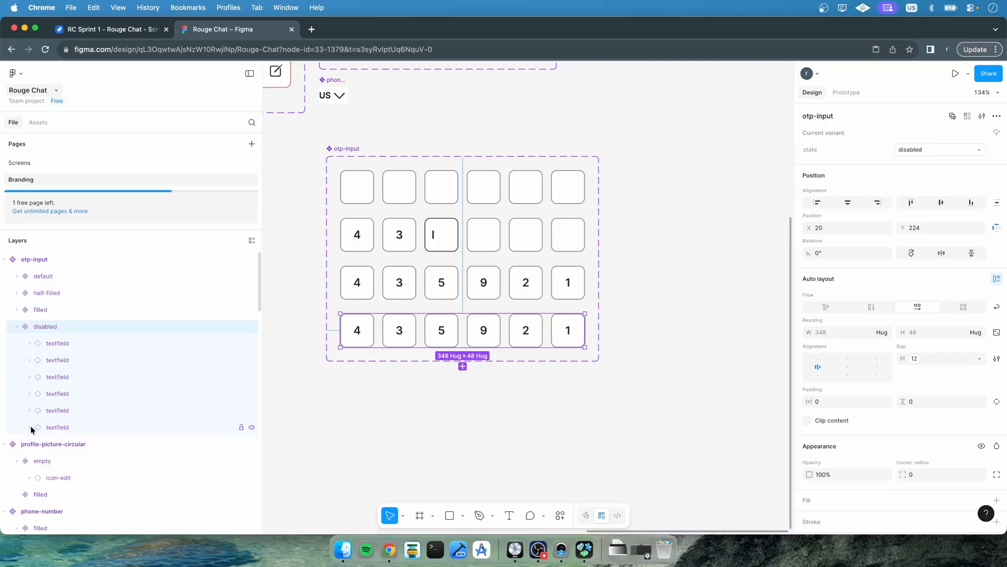
pyautogui.click(51, 429)
pyautogui.keyDown('shift'); pyautogui.click(62, 343); pyautogui.keyUp('shift')
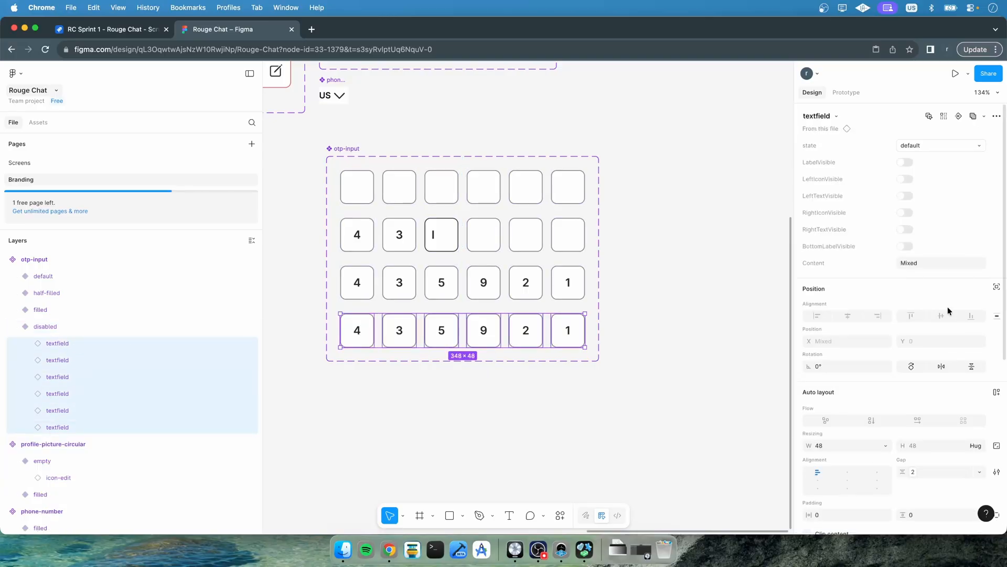
pyautogui.click(919, 263)
pyautogui.press('Return')
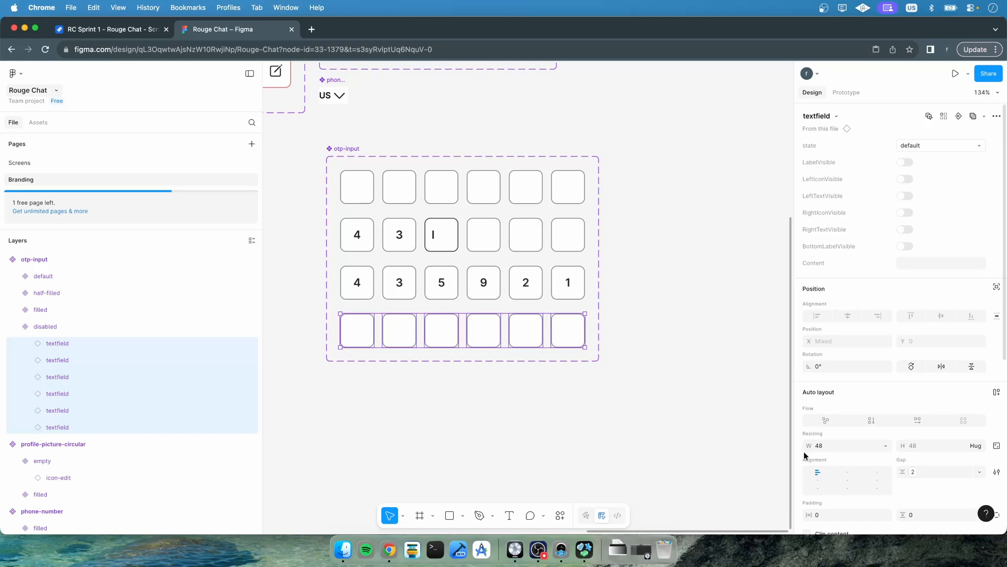
pyautogui.scroll(-10, 805, 455)
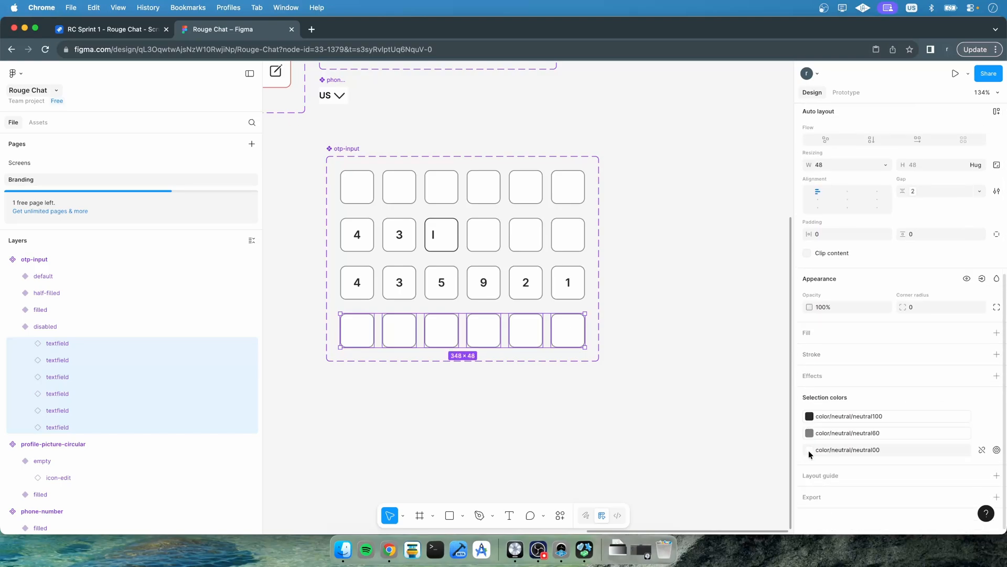
# Set the fill color of the disabled variant's textfields to neutral10
pyautogui.click(810, 452)
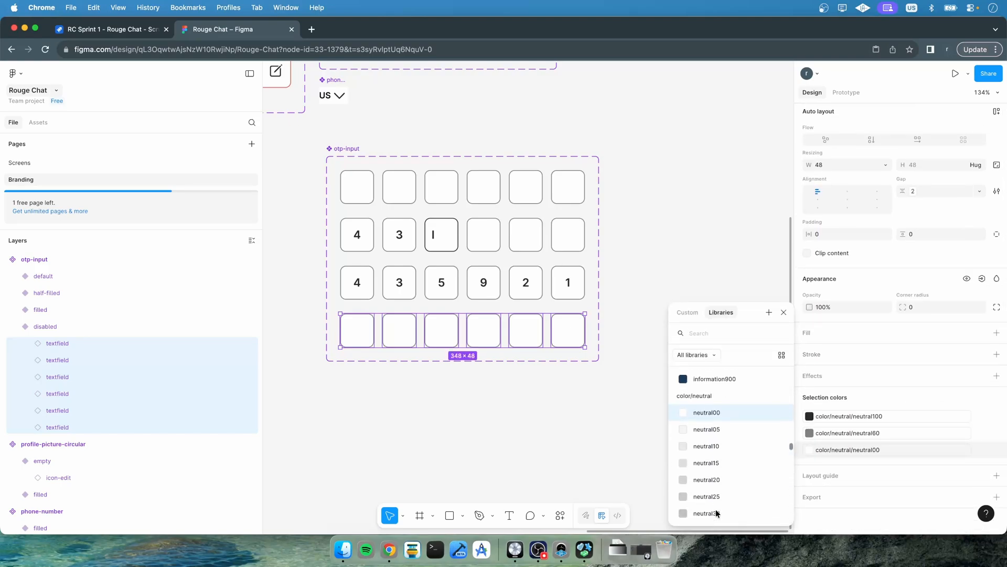
pyautogui.scroll(-1, 715, 506)
pyautogui.click(714, 502)
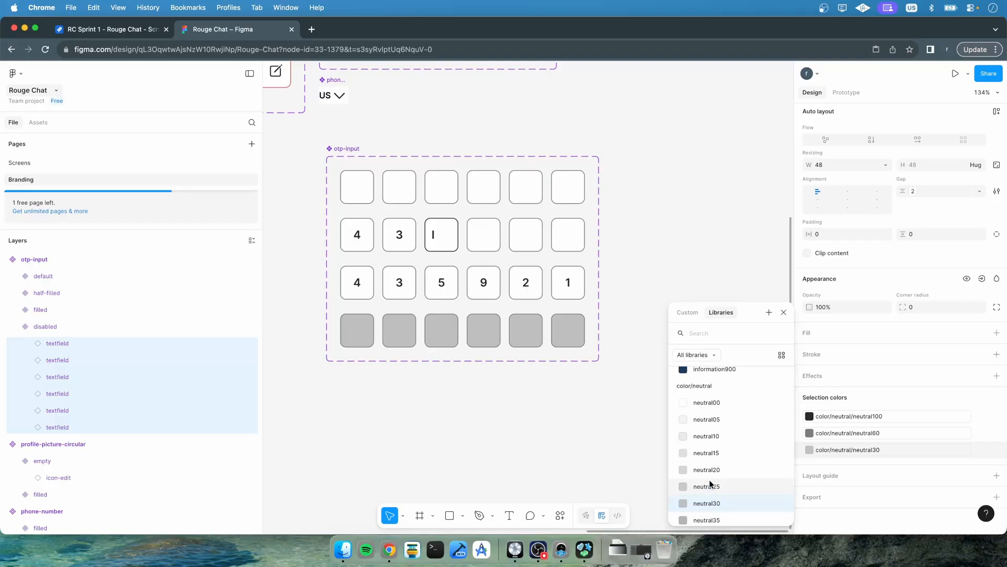
pyautogui.click(710, 484)
pyautogui.click(710, 471)
pyautogui.click(710, 455)
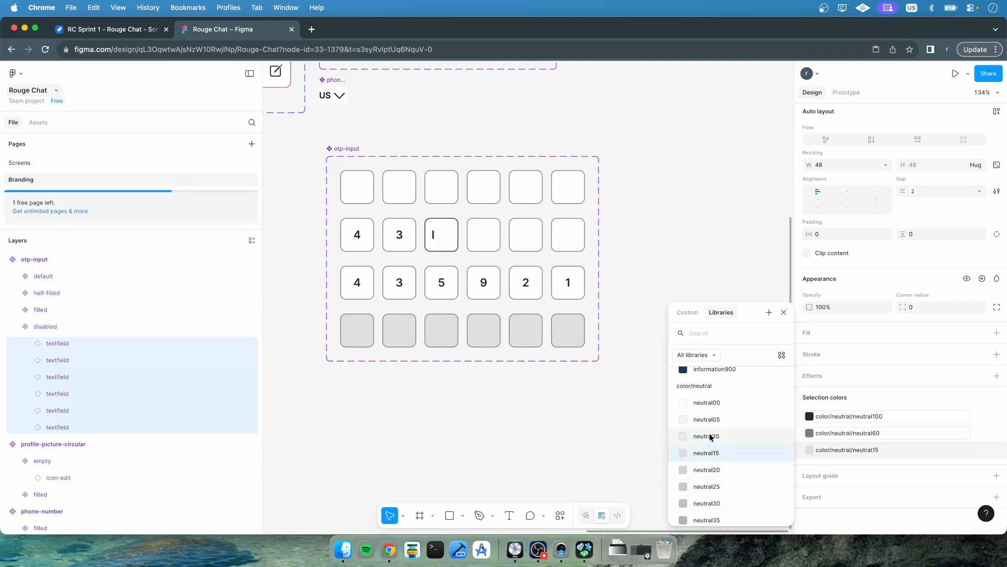
pyautogui.click(709, 436)
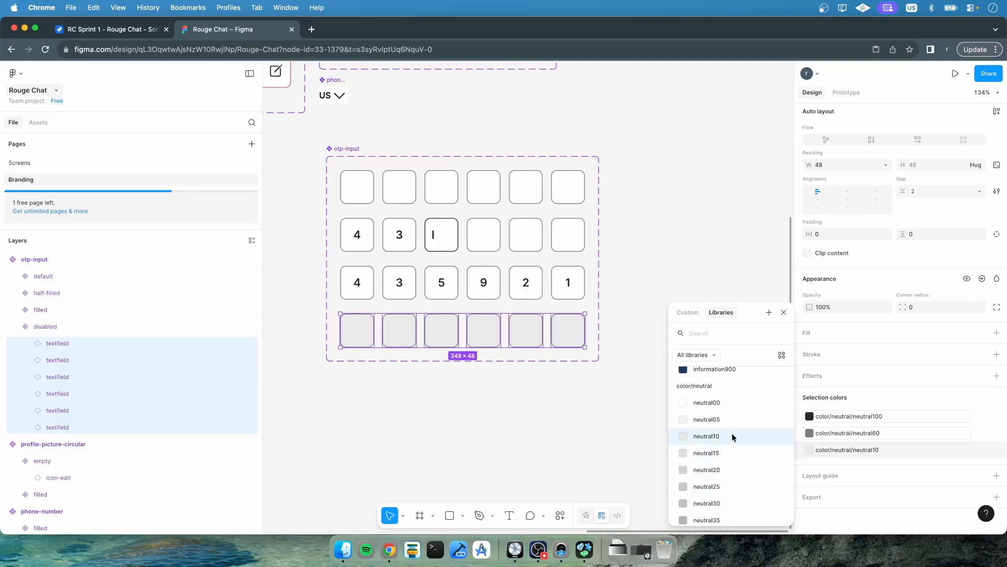
pyautogui.click(591, 409)
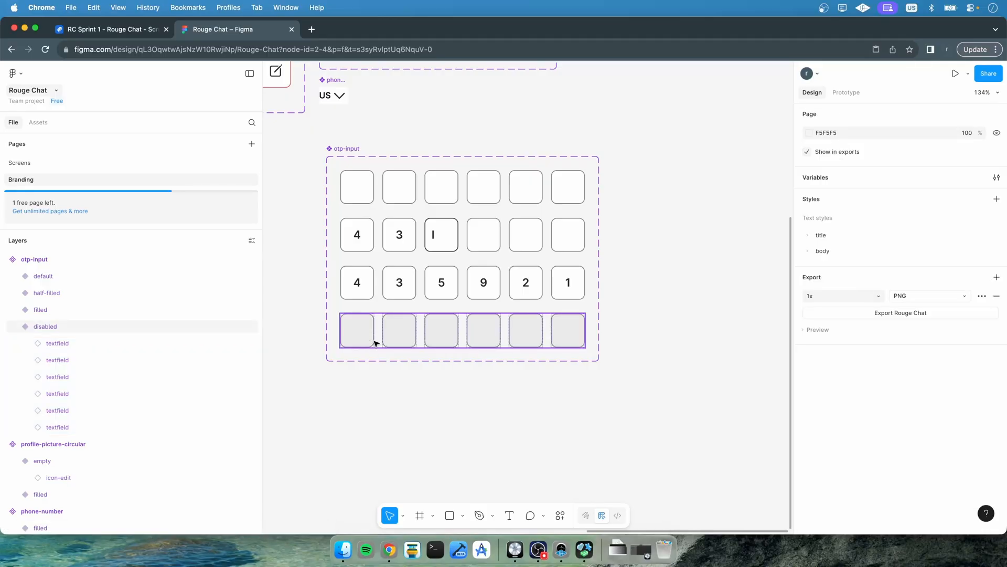
# On the Screens page, switch the passive Verify OTP screen's otp-input instance to the disabled state
pyautogui.click(17, 327)
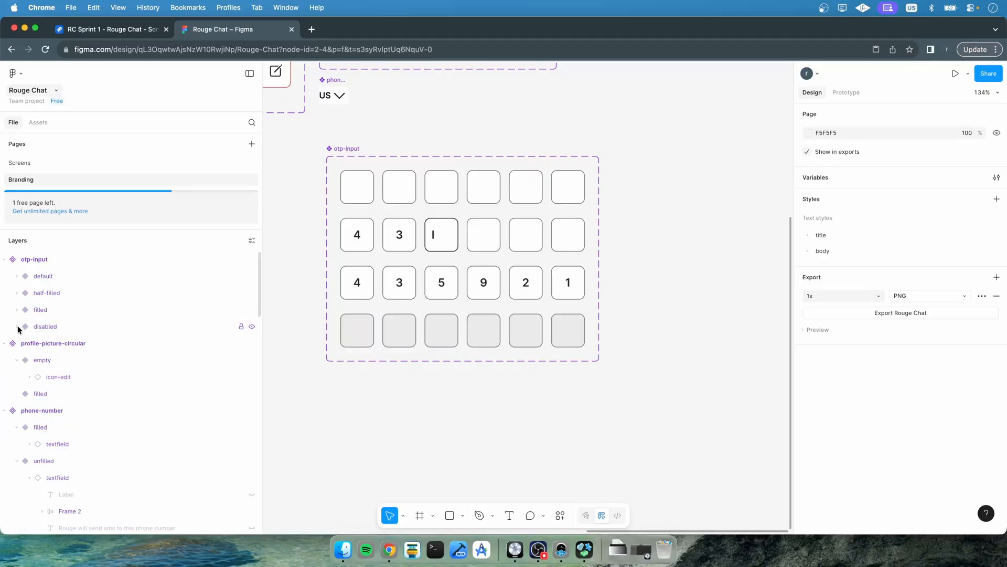
pyautogui.click(21, 163)
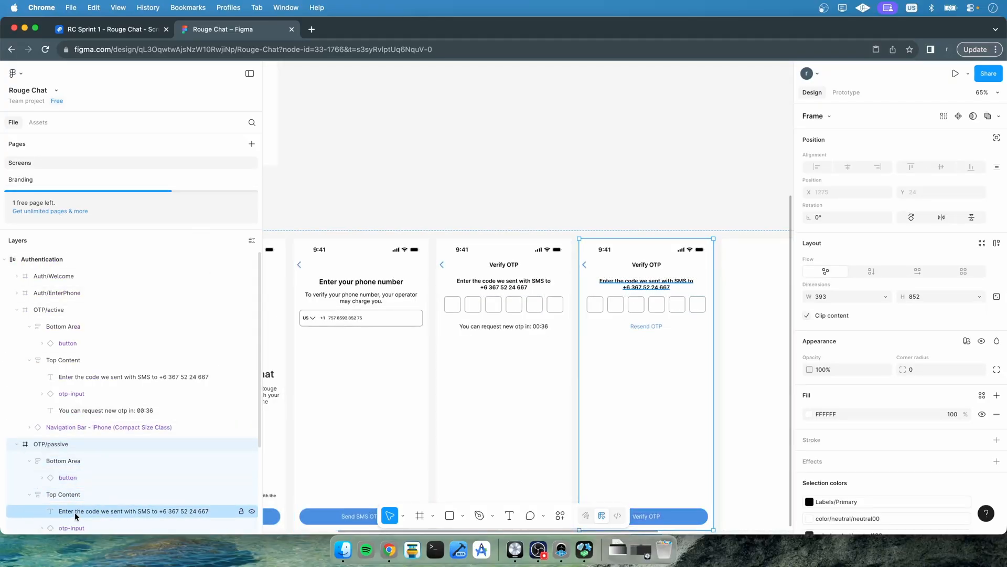
pyautogui.scroll(-2, 75, 511)
pyautogui.click(74, 496)
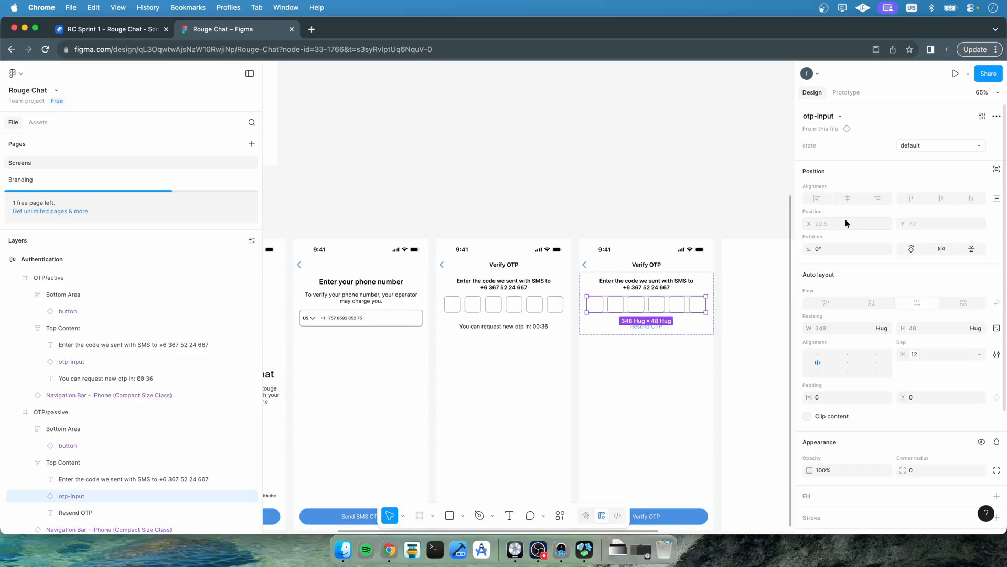
pyautogui.click(923, 140)
pyautogui.click(910, 181)
pyautogui.click(601, 171)
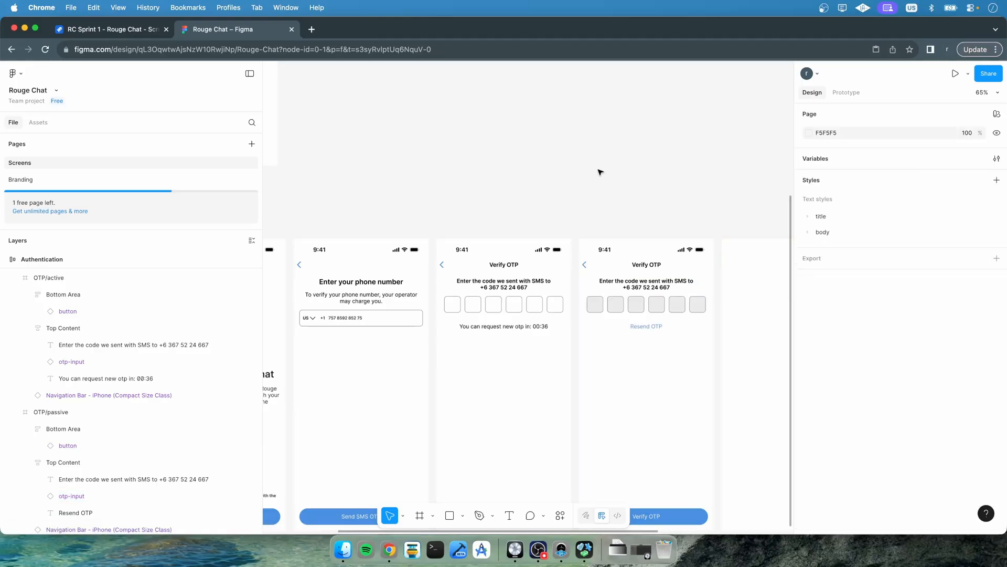
# On the Branding page, change the disabled variant's textfield fill color to neutral05
pyautogui.click(49, 179)
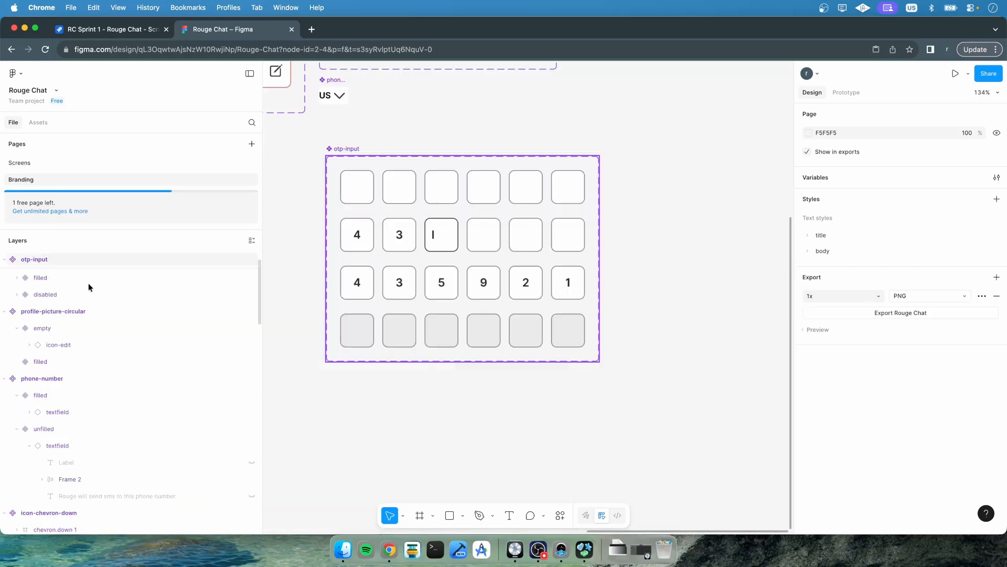
pyautogui.scroll(2, 90, 354)
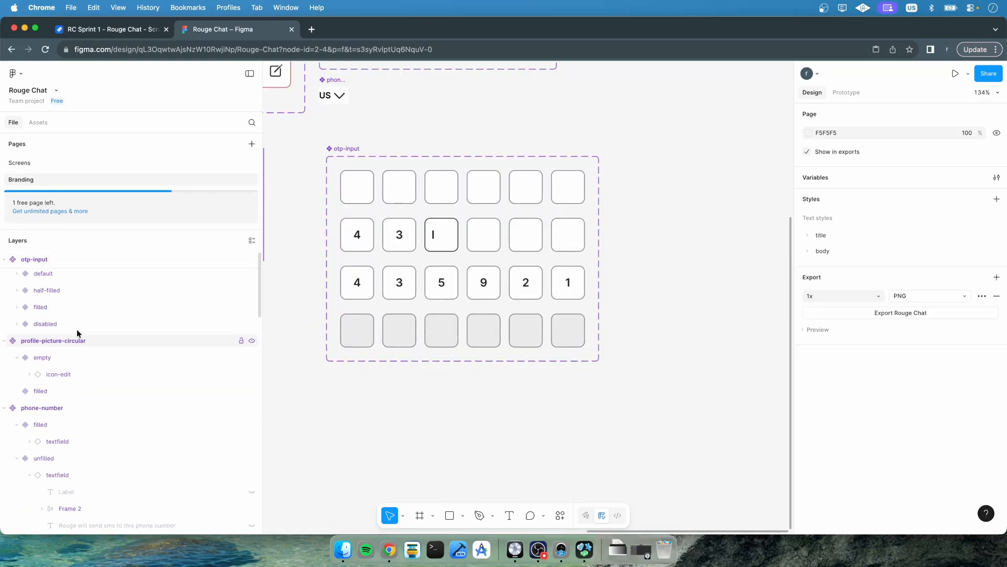
pyautogui.click(74, 327)
pyautogui.click(16, 324)
pyautogui.click(72, 340)
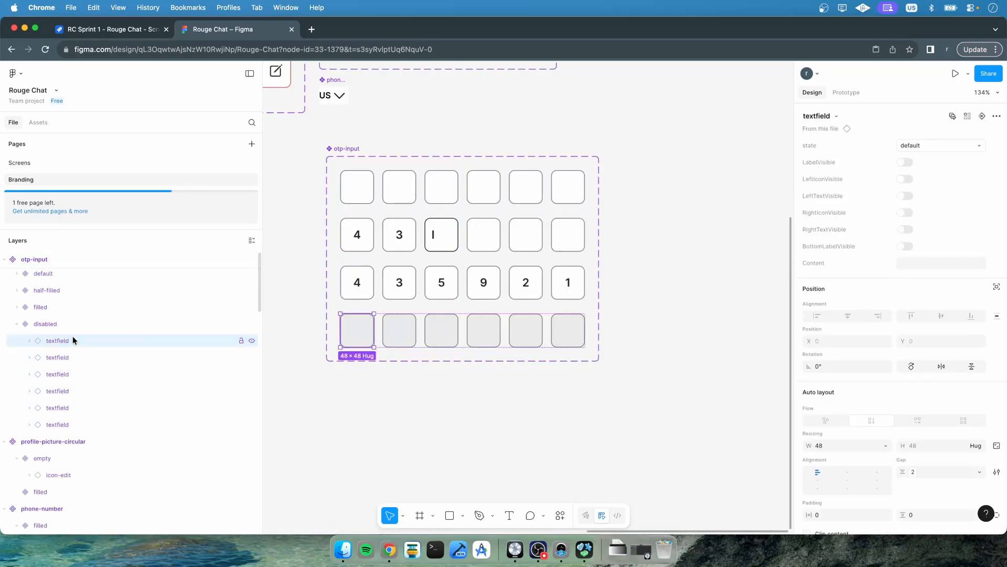
pyautogui.keyDown('shift'); pyautogui.click(67, 423); pyautogui.keyUp('shift')
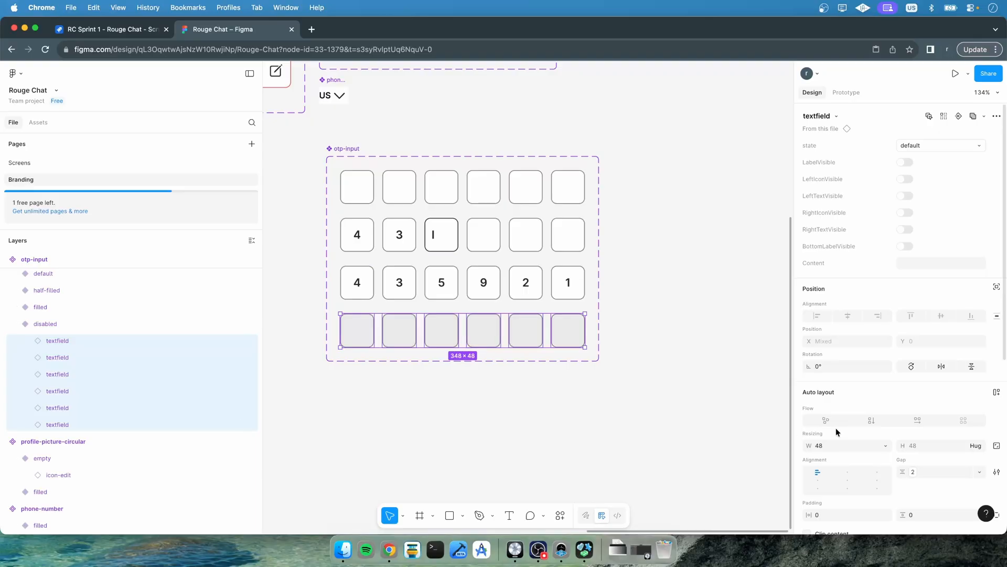
pyautogui.scroll(-5, 850, 428)
pyautogui.click(809, 449)
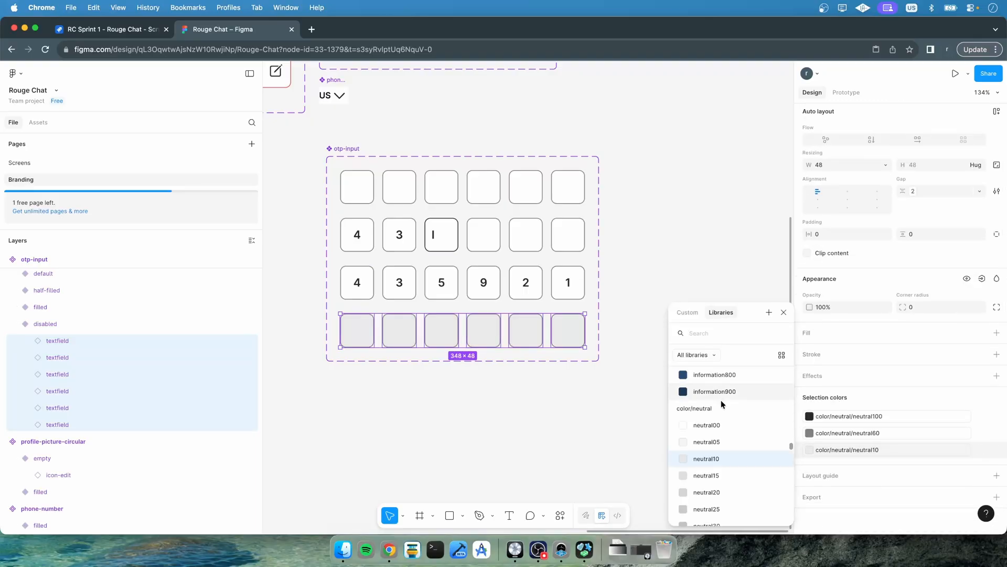
pyautogui.click(715, 444)
pyautogui.click(564, 418)
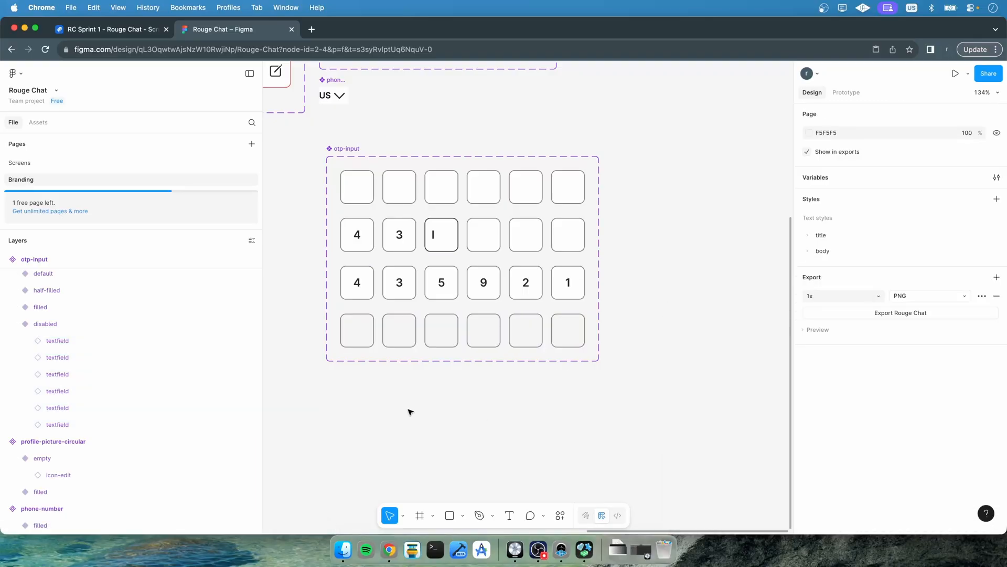
# In the OTP/passive frame, move the Navigation Bar layer to the top, above Top Content
pyautogui.click(30, 163)
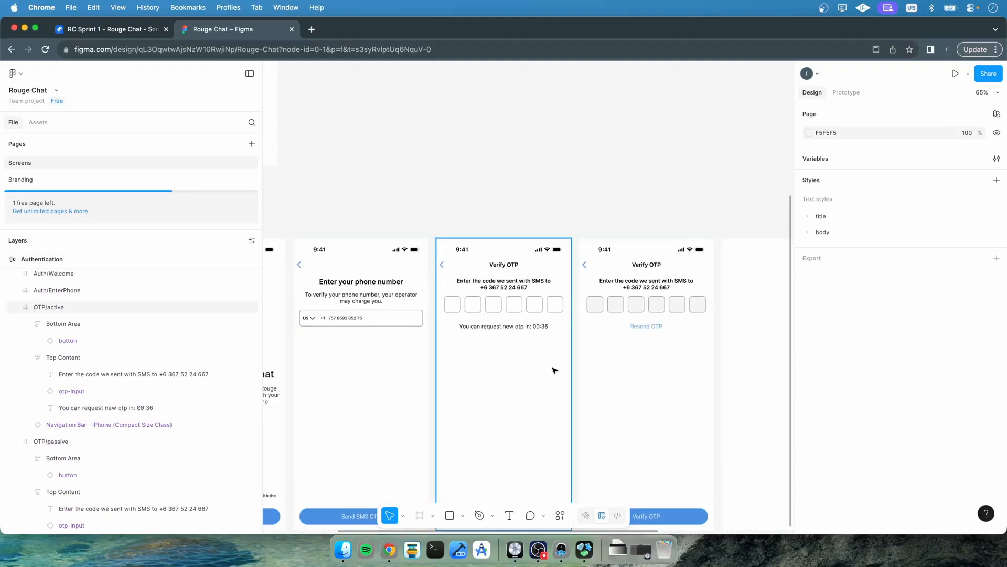
pyautogui.hscroll(5, 647, 334)
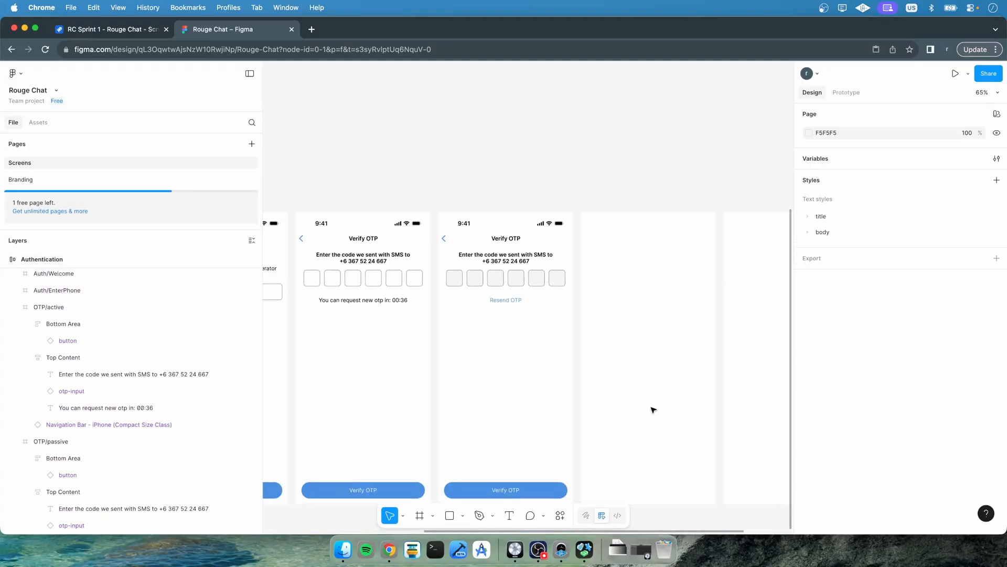
pyautogui.scroll(5, 502, 308)
pyautogui.scroll(-5, 503, 310)
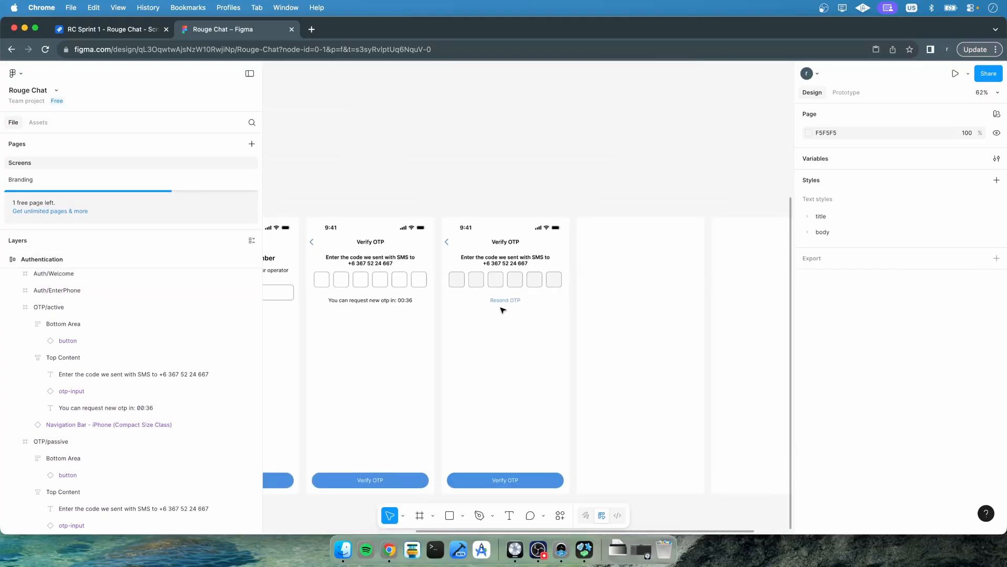
pyautogui.hscroll(3, 503, 309)
pyautogui.scroll(-1, 502, 309)
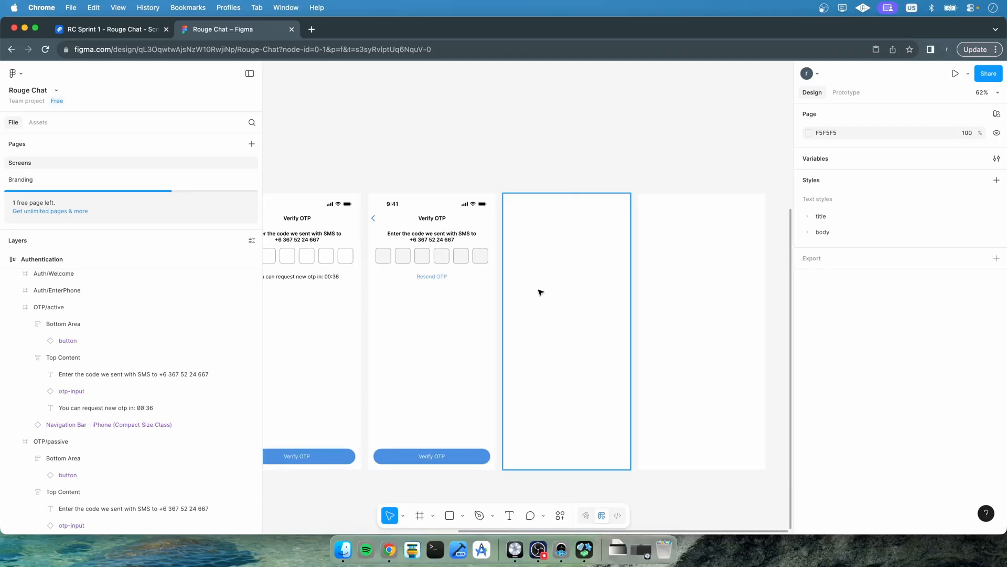
pyautogui.click(17, 307)
pyautogui.click(16, 323)
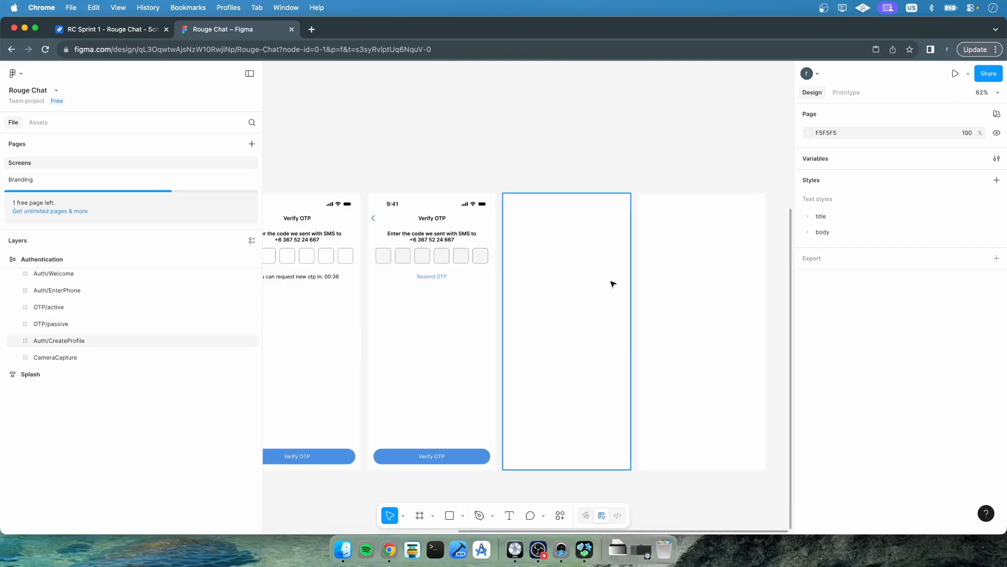
pyautogui.click(17, 324)
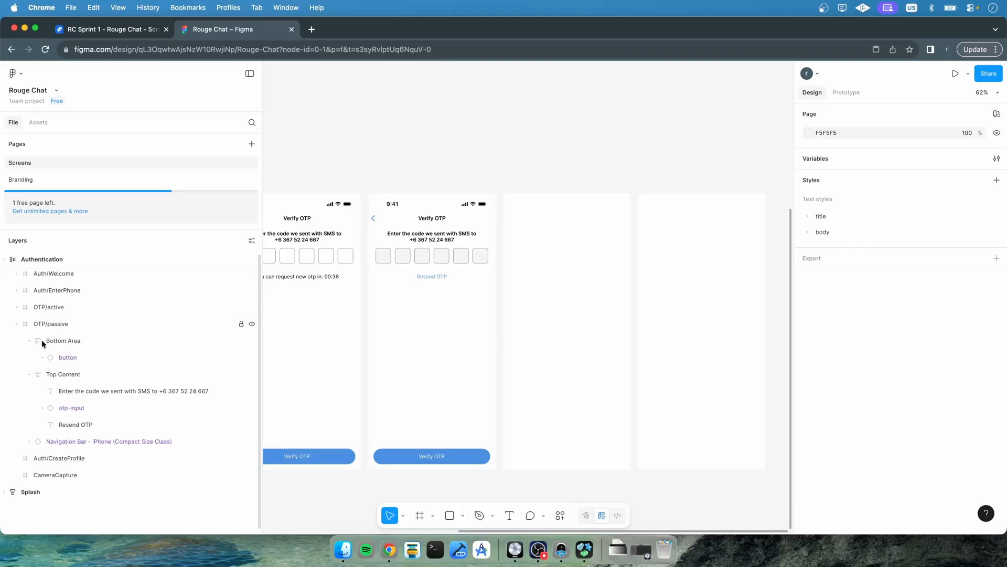
pyautogui.click(29, 341)
pyautogui.click(29, 357)
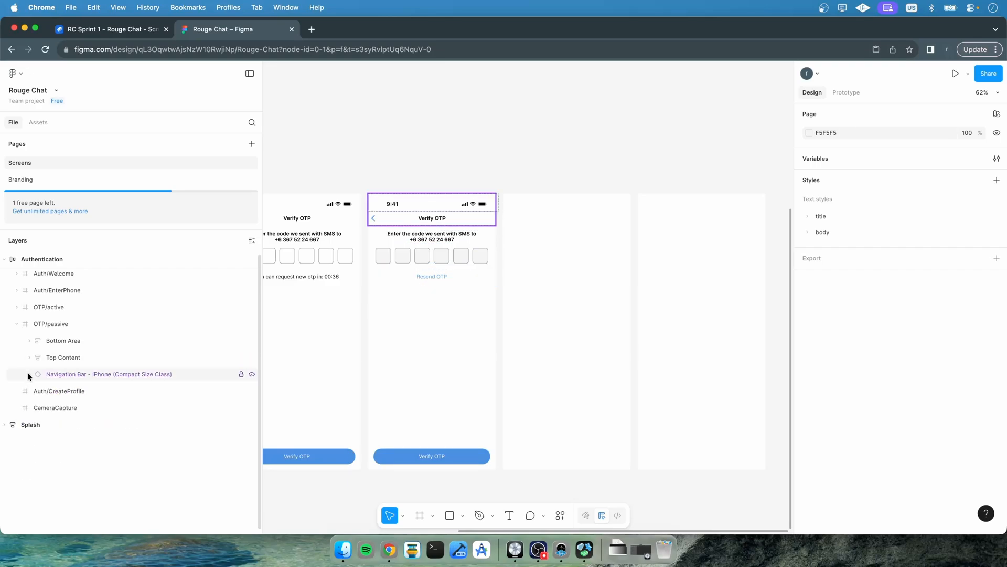
pyautogui.moveTo(38, 374); pyautogui.dragTo(52, 355)
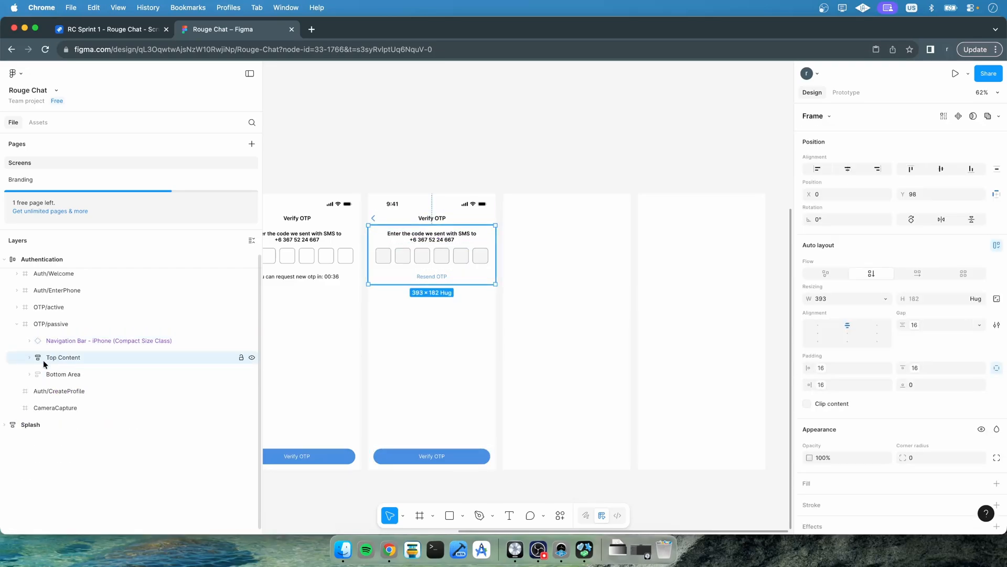
pyautogui.click(44, 326)
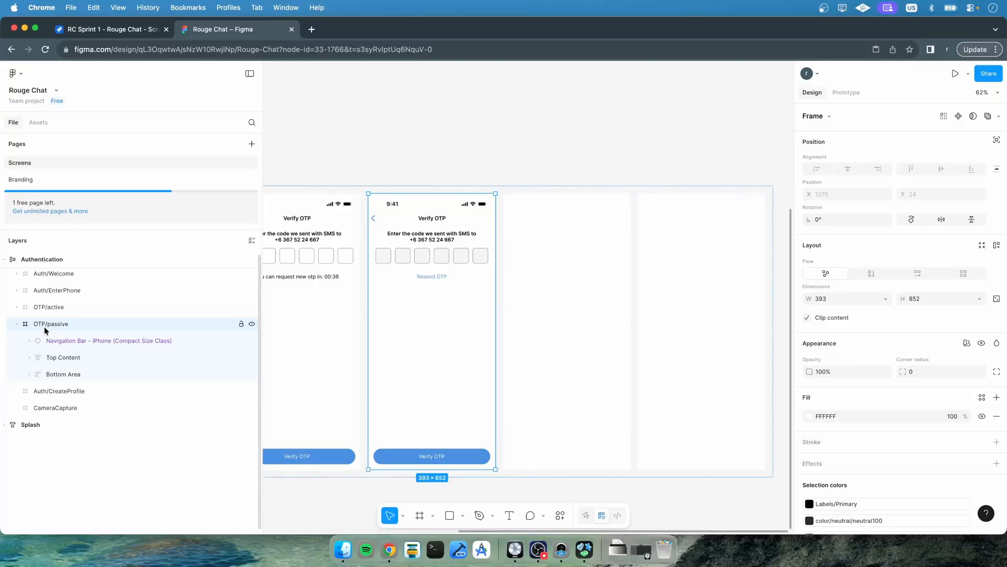
pyautogui.click(871, 274)
pyautogui.press('super+z')
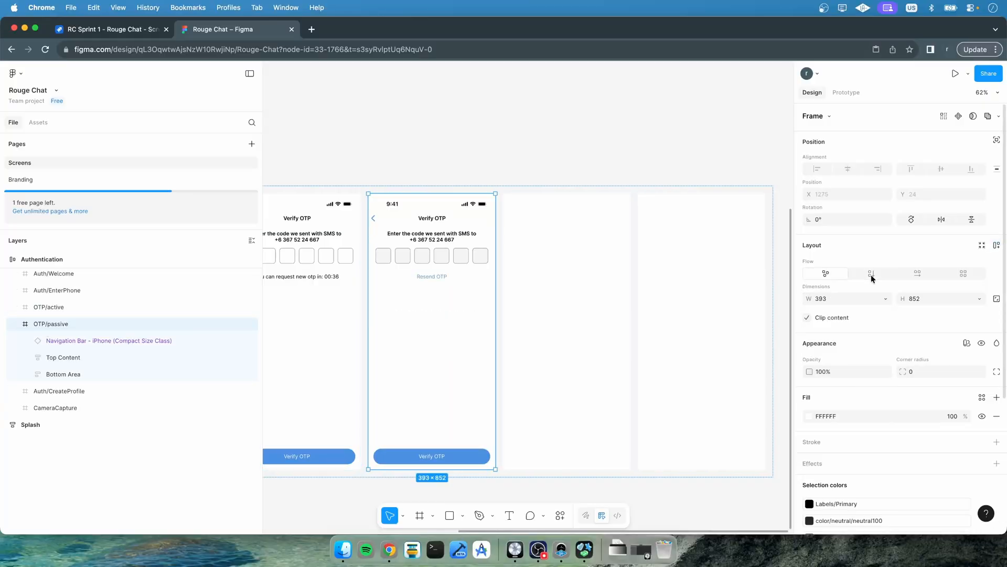
# Paste the passive screen's Navigation Bar into the empty Auth/CreateProfile frame
pyautogui.click(25, 323)
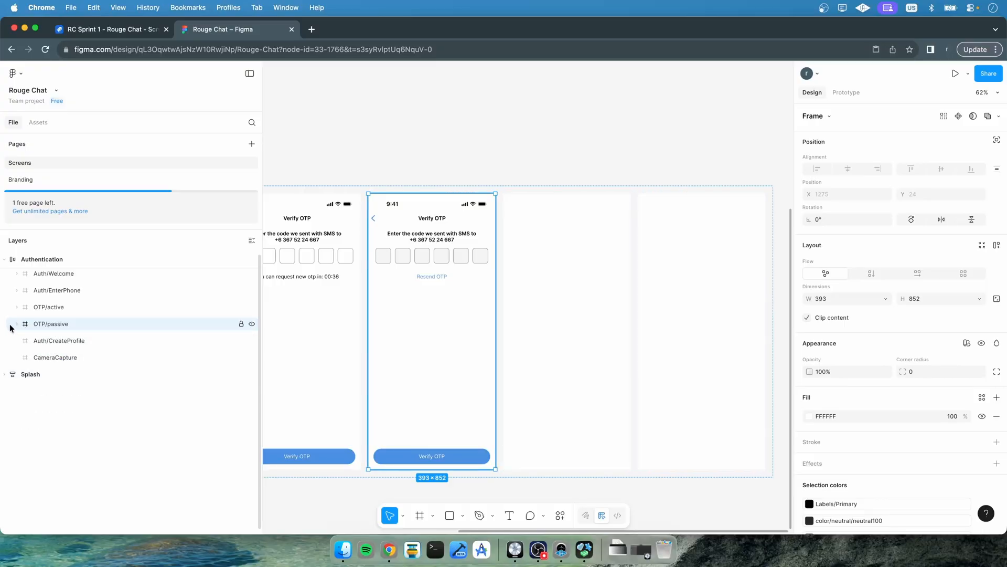
pyautogui.click(16, 324)
pyautogui.click(53, 341)
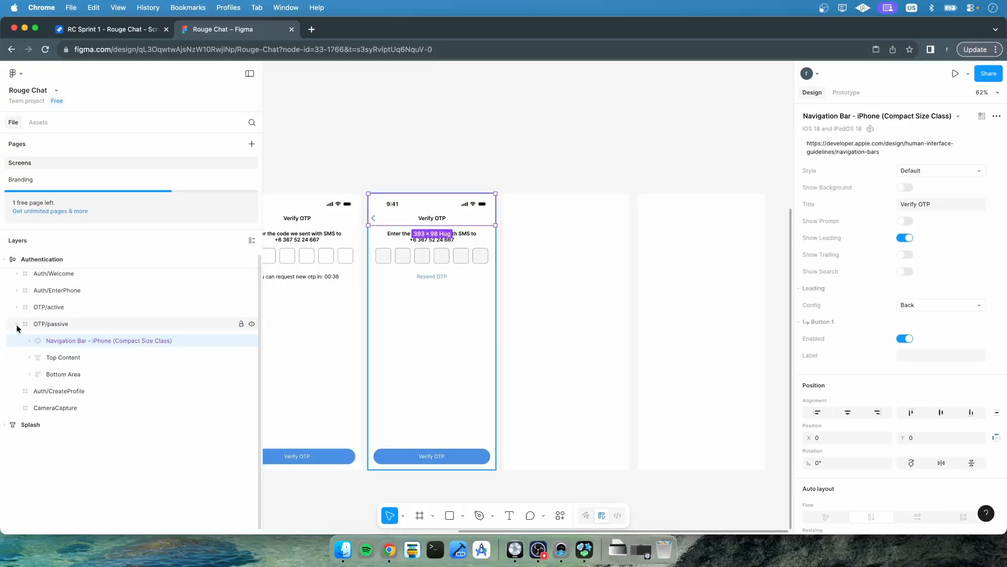
pyautogui.click(45, 391)
pyautogui.press('super+v')
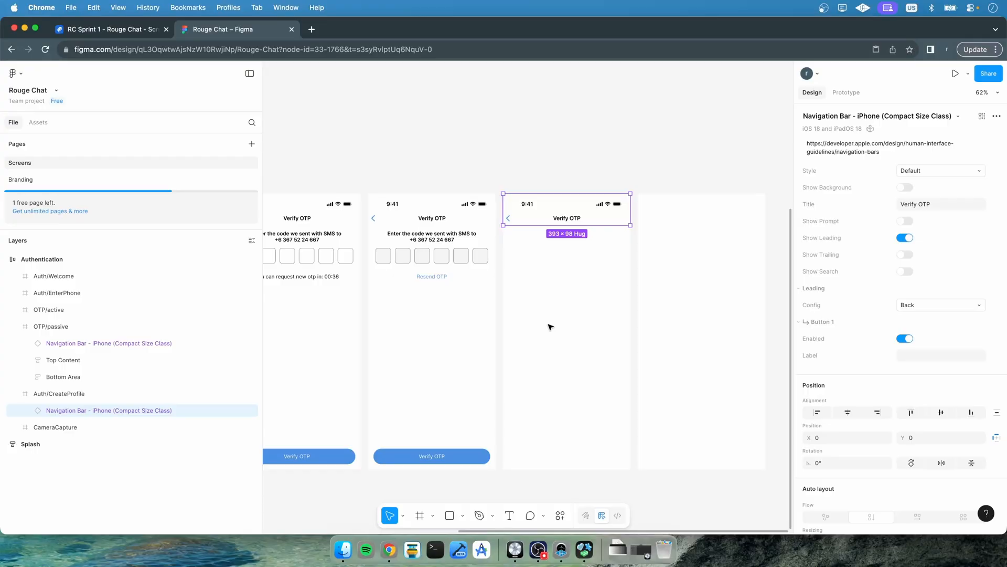
# Copy the passive screen's Bottom Area into Auth/CreateProfile and place it below the Navigation Bar
pyautogui.click(52, 378)
pyautogui.click(51, 393)
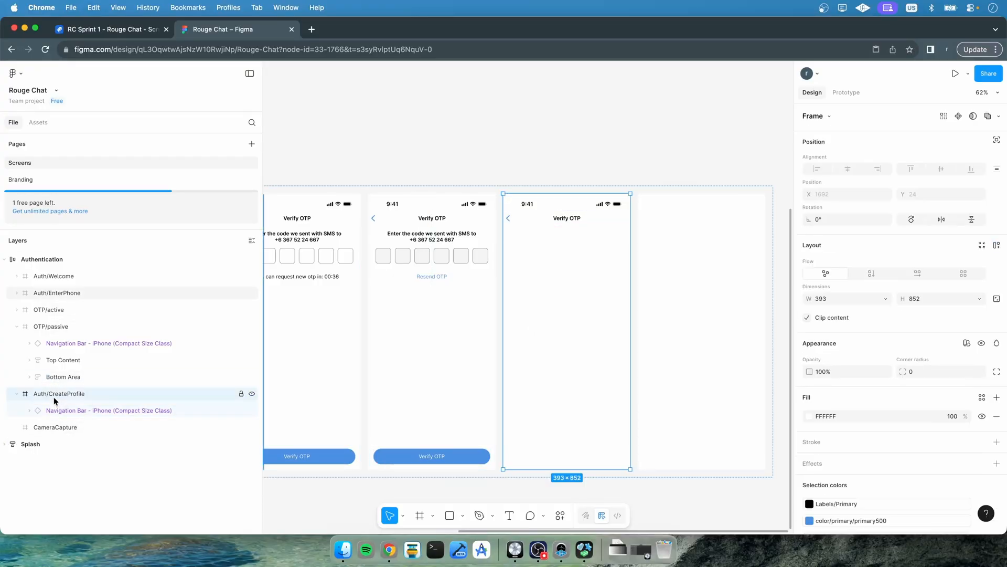
pyautogui.press('super+v')
pyautogui.moveTo(44, 412); pyautogui.dragTo(41, 437)
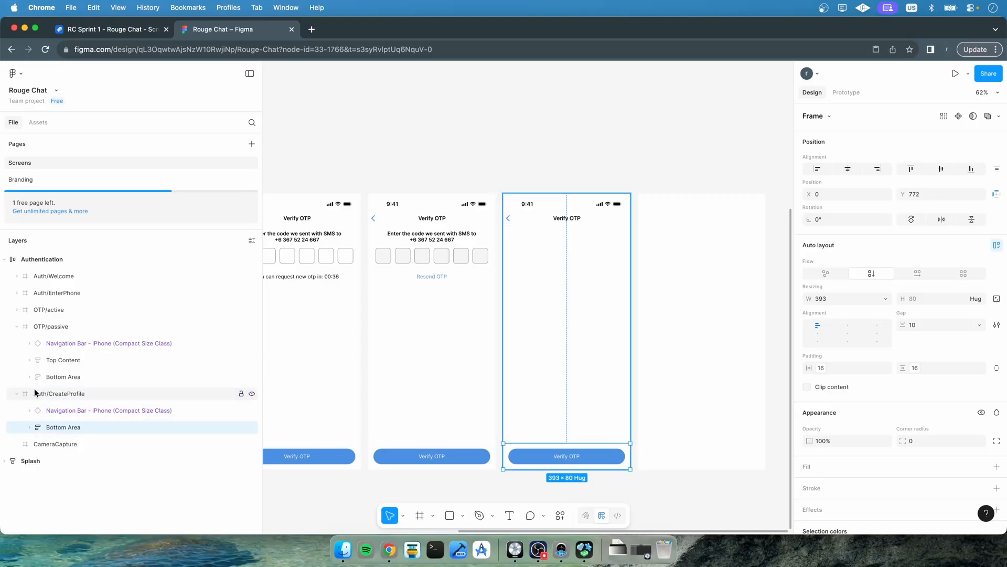
pyautogui.click(17, 327)
pyautogui.click(596, 113)
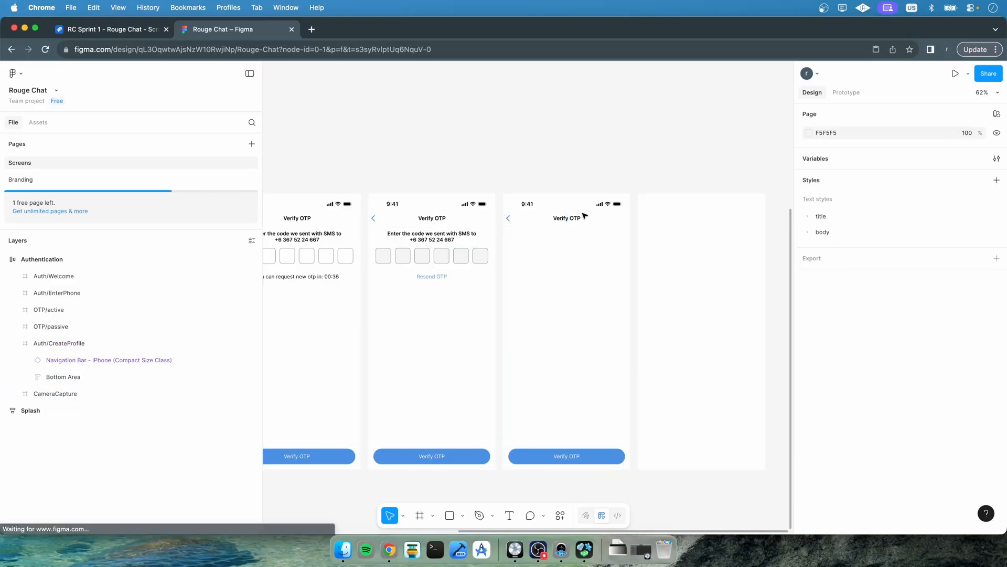
# Try renaming the Auth/CreateProfile navigation bar title to Create Account
pyautogui.scroll(5, 573, 251)
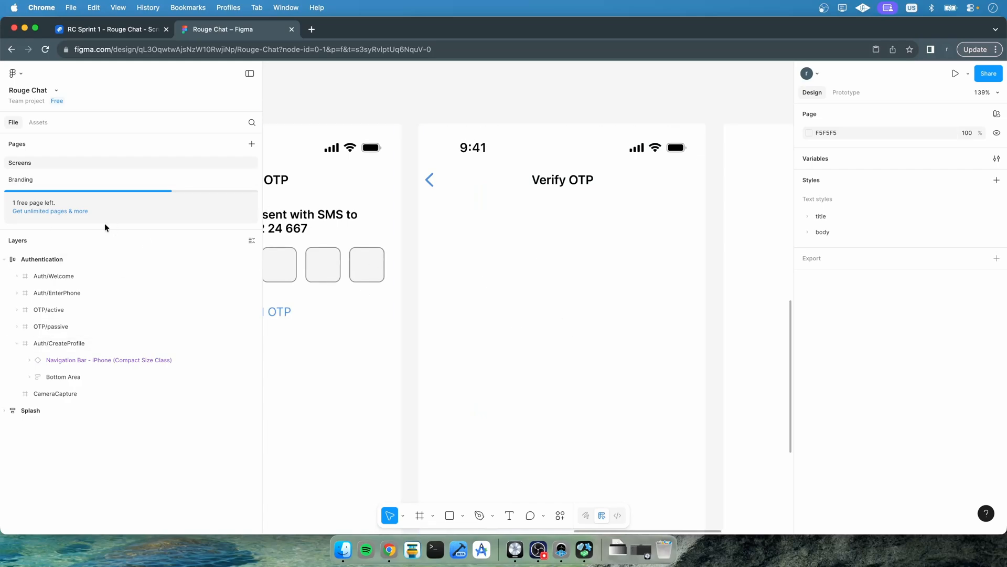
pyautogui.click(549, 180)
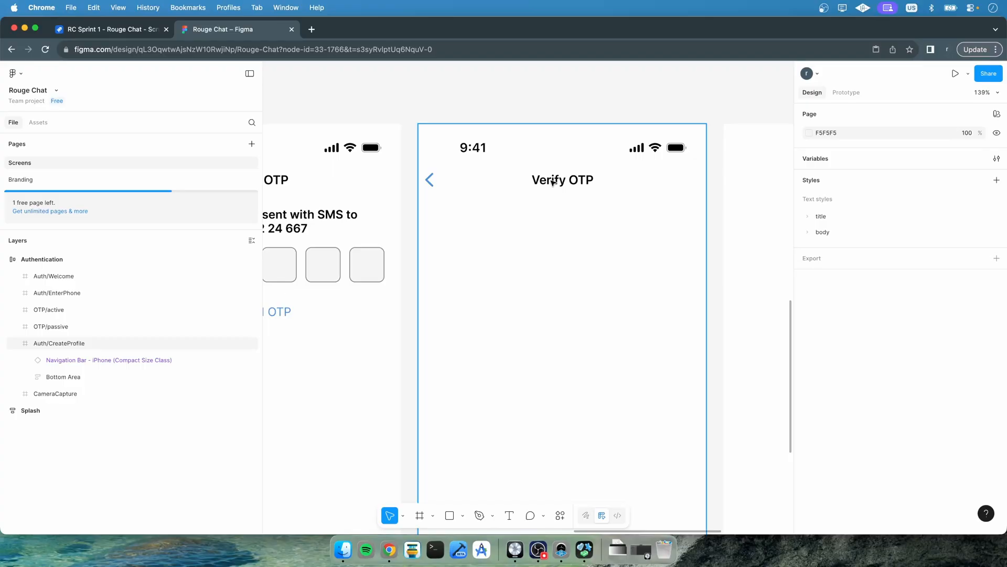
pyautogui.doubleClick(550, 181)
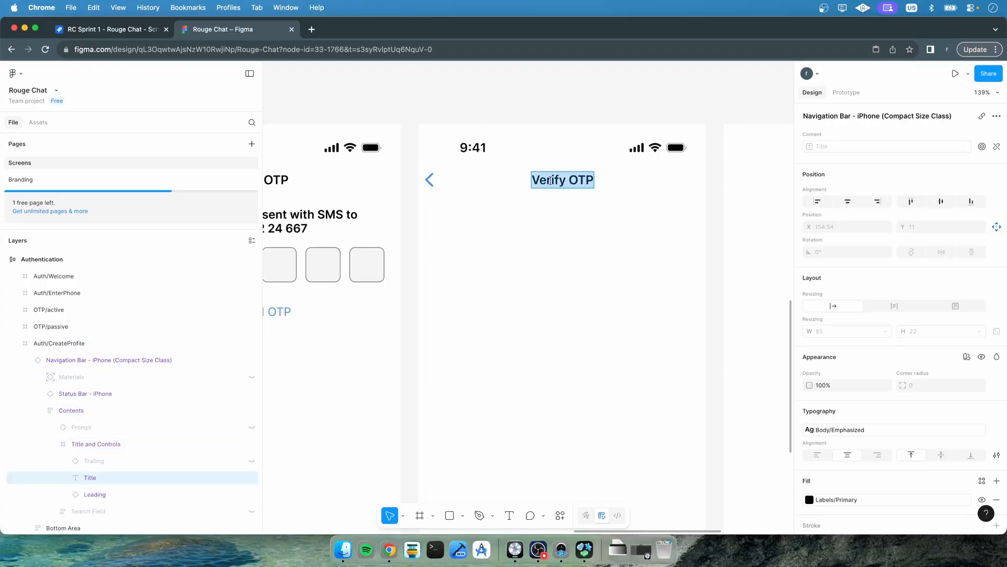
pyautogui.write('Create Account')
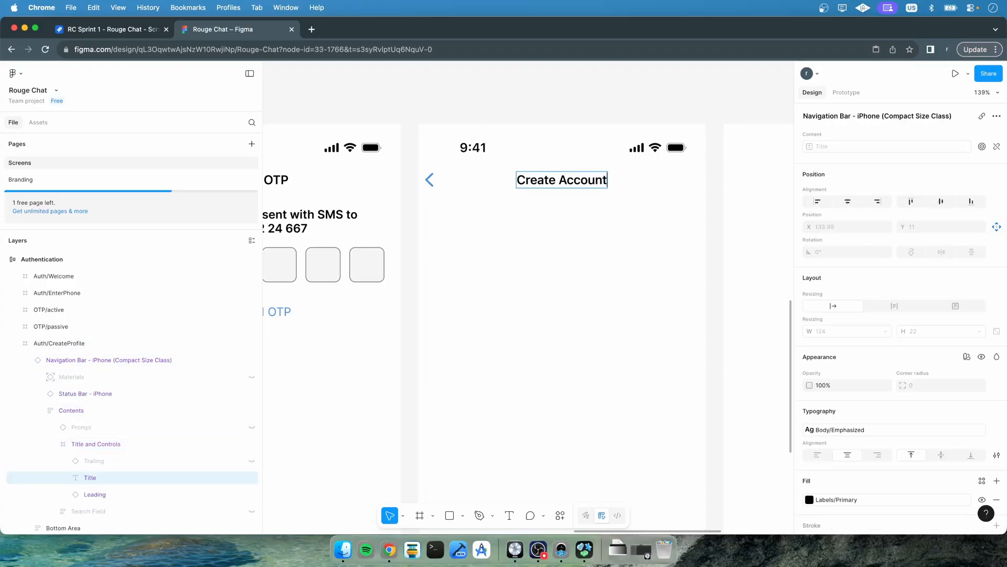
pyautogui.press('super+z')
pyautogui.press('Escape')
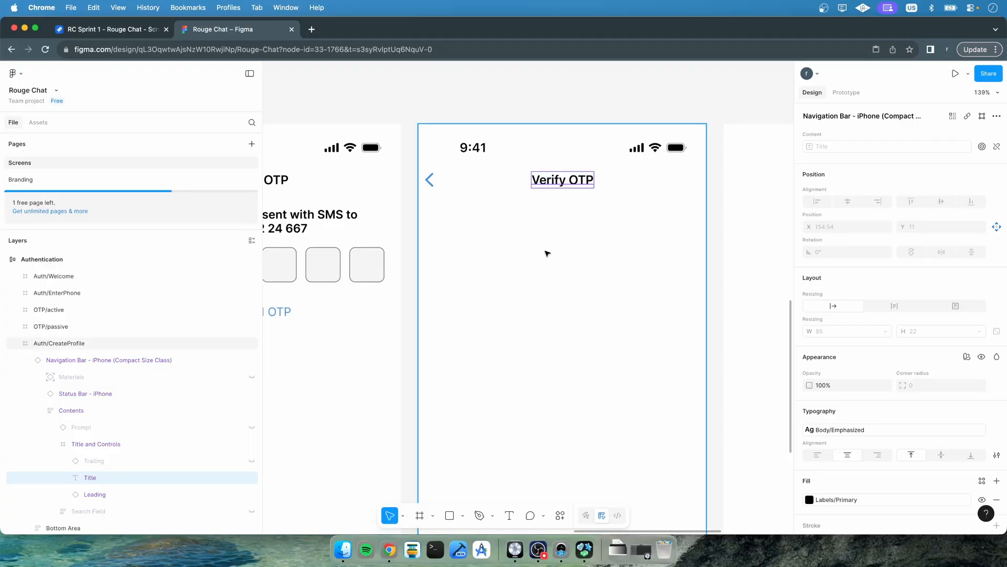
# Set the Auth/CreateProfile navigation bar's Title property to Create Account
pyautogui.press('Escape')
pyautogui.click(91, 360)
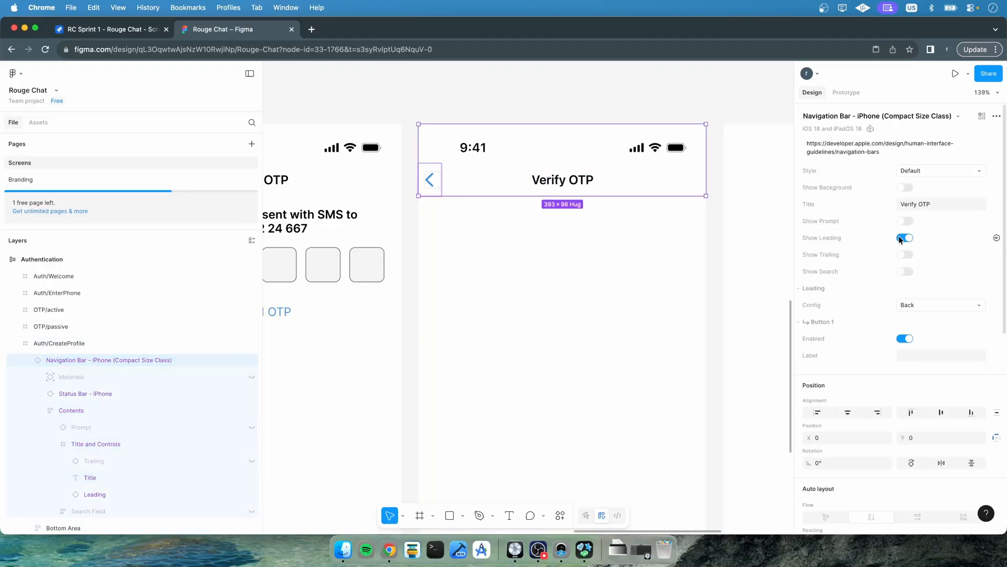
pyautogui.click(914, 204)
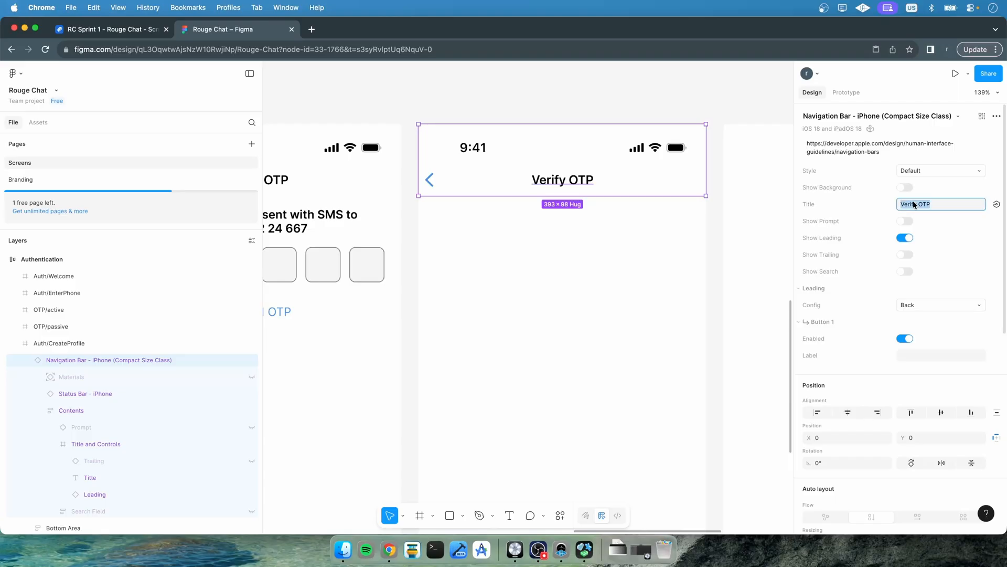
pyautogui.write('Create Account')
pyautogui.click(539, 330)
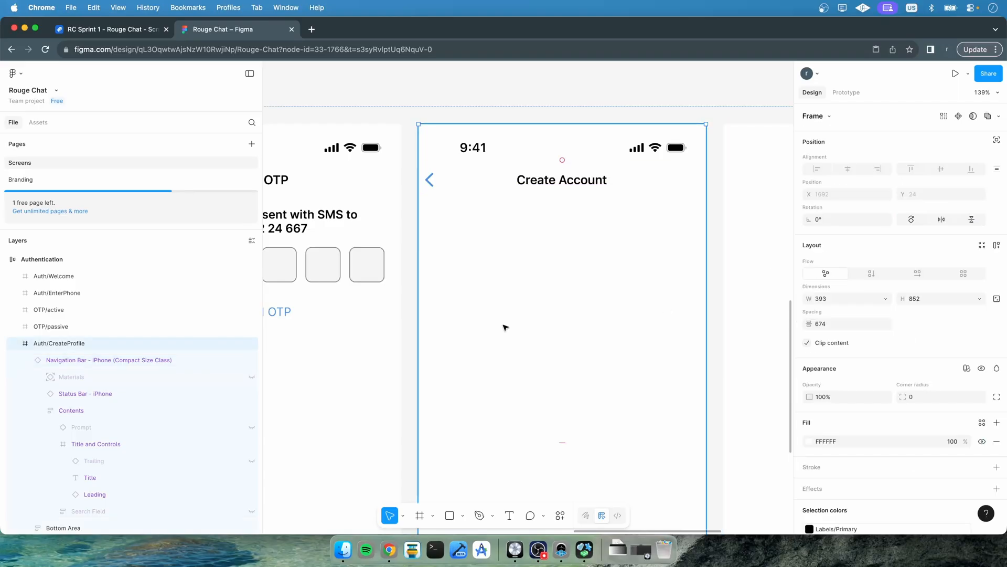
# Place a profile-picture-circular component from the file's assets near the top of the Create Account screen
pyautogui.scroll(-5, 504, 328)
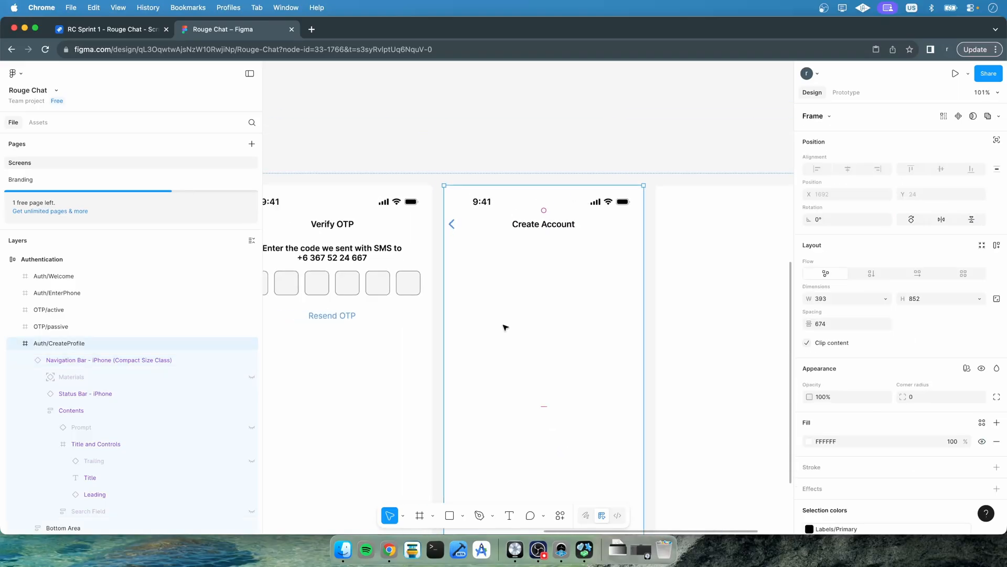
pyautogui.click(30, 360)
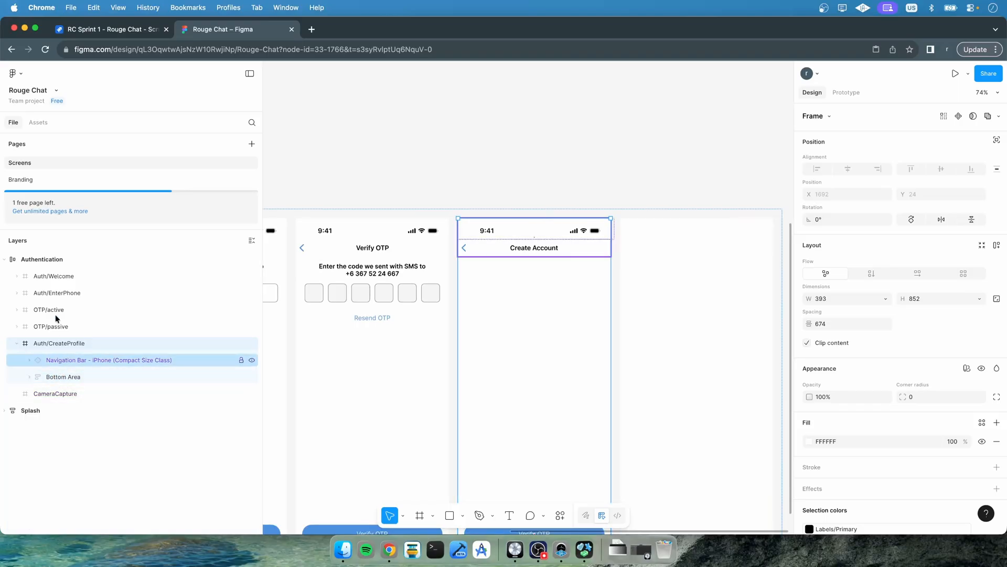
pyautogui.scroll(-3, 535, 346)
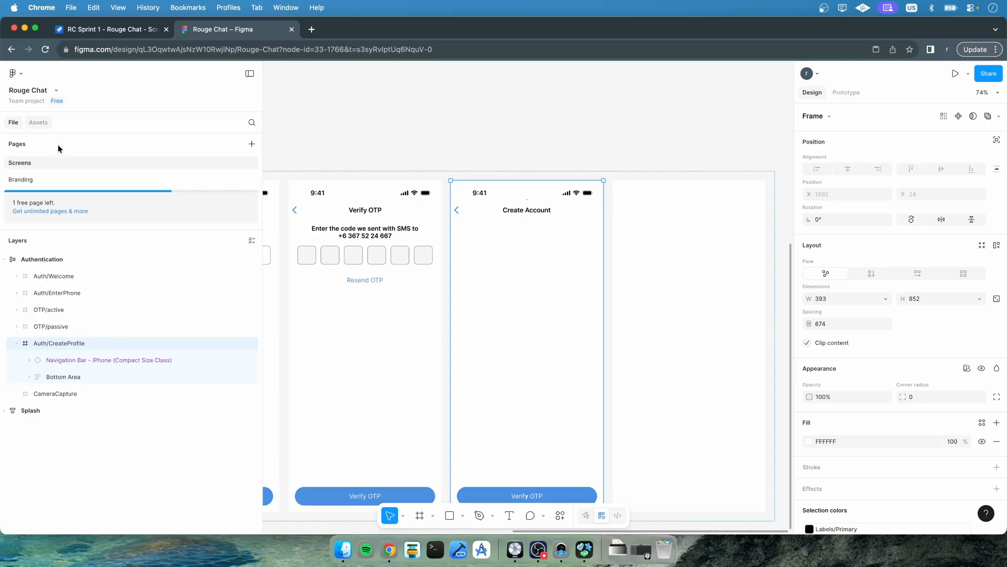
pyautogui.click(38, 122)
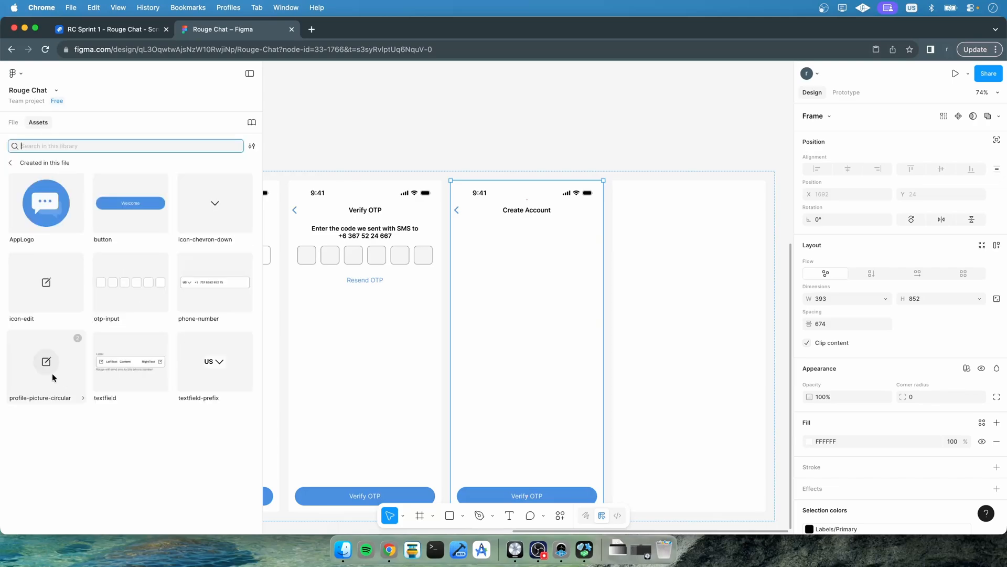
pyautogui.moveTo(53, 376); pyautogui.dragTo(524, 256)
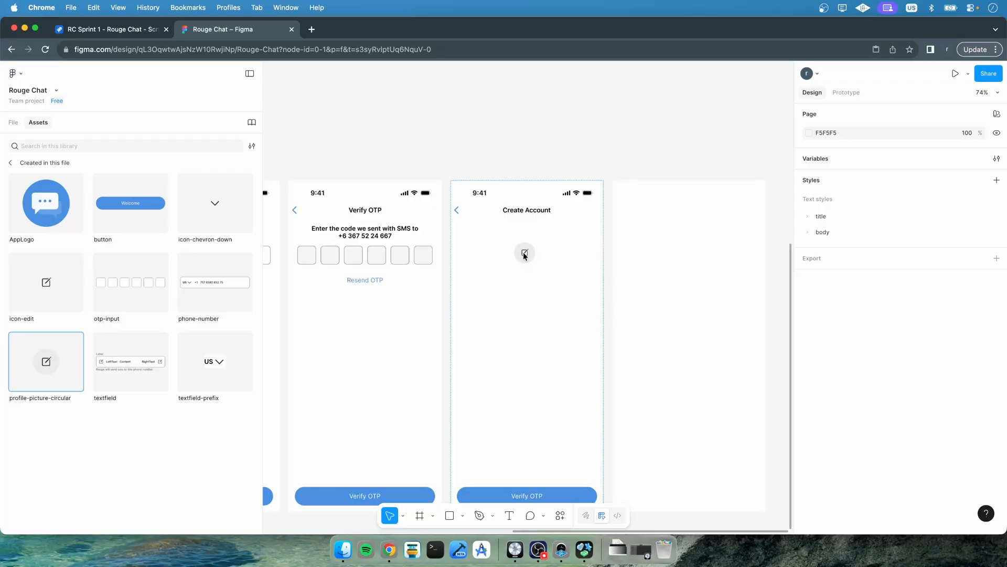
# Resize the profile picture component to 70 × 70
pyautogui.click(523, 249)
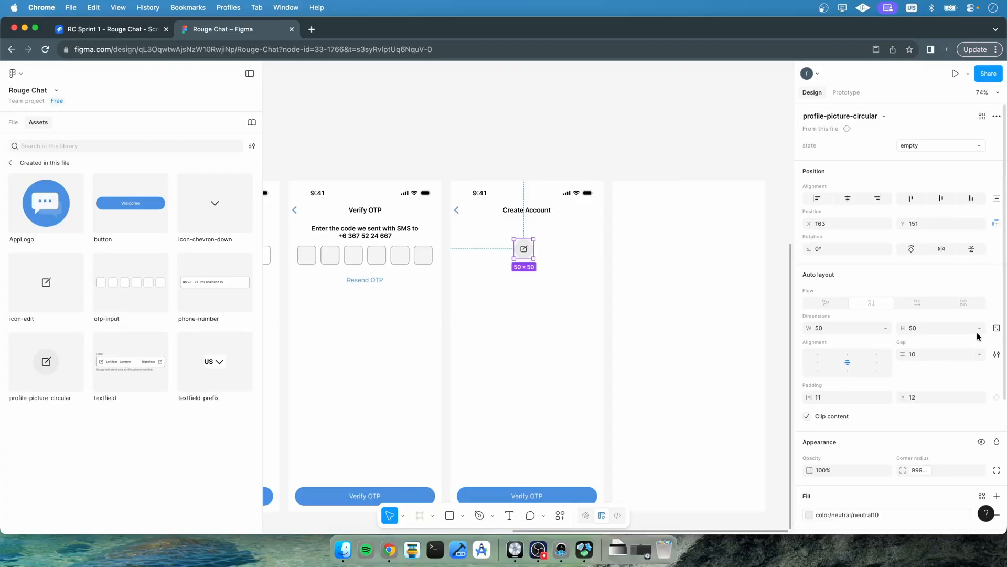
pyautogui.click(857, 329)
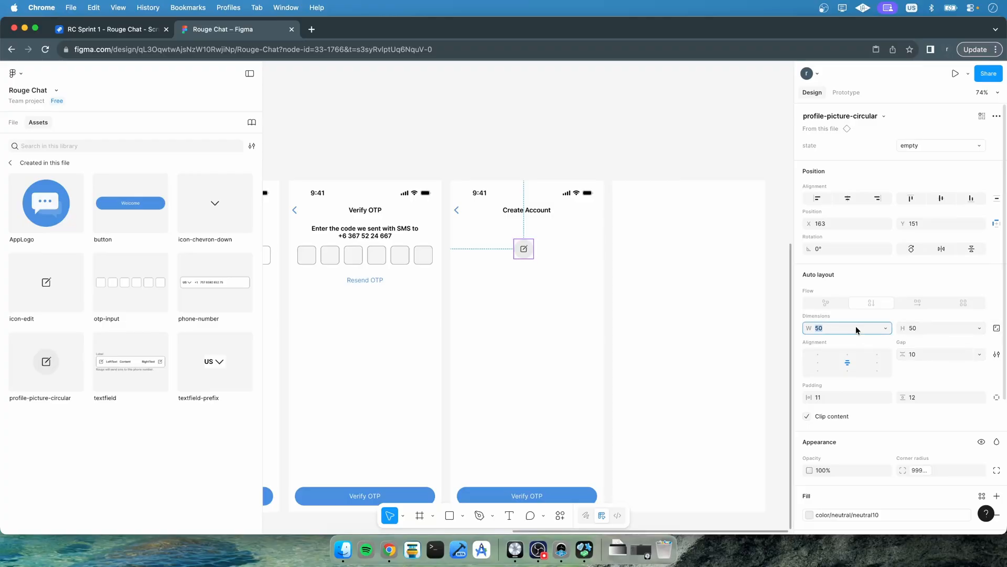
pyautogui.press('Tab')
pyautogui.write('7')
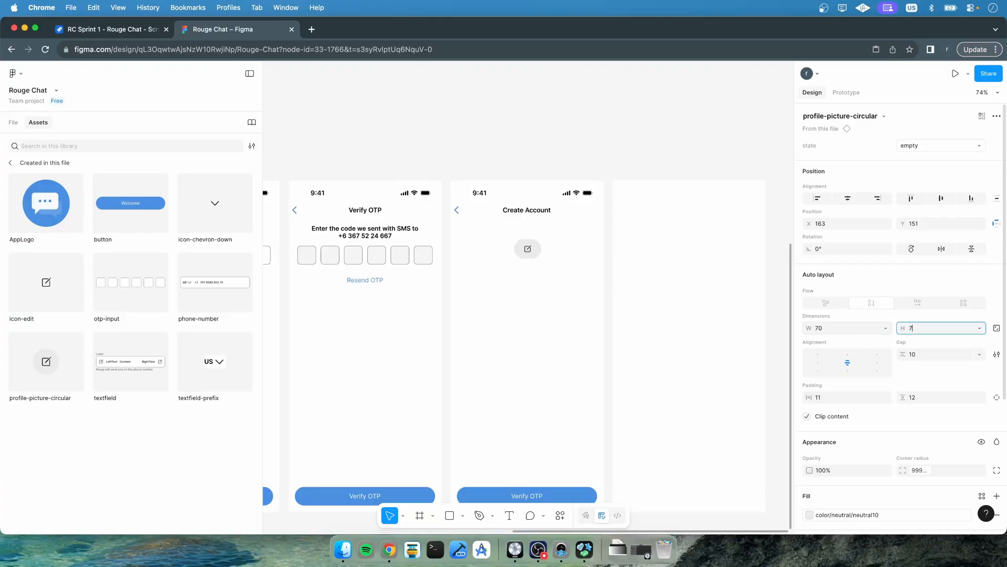
pyautogui.write('0')
pyautogui.press('Return')
pyautogui.click(497, 312)
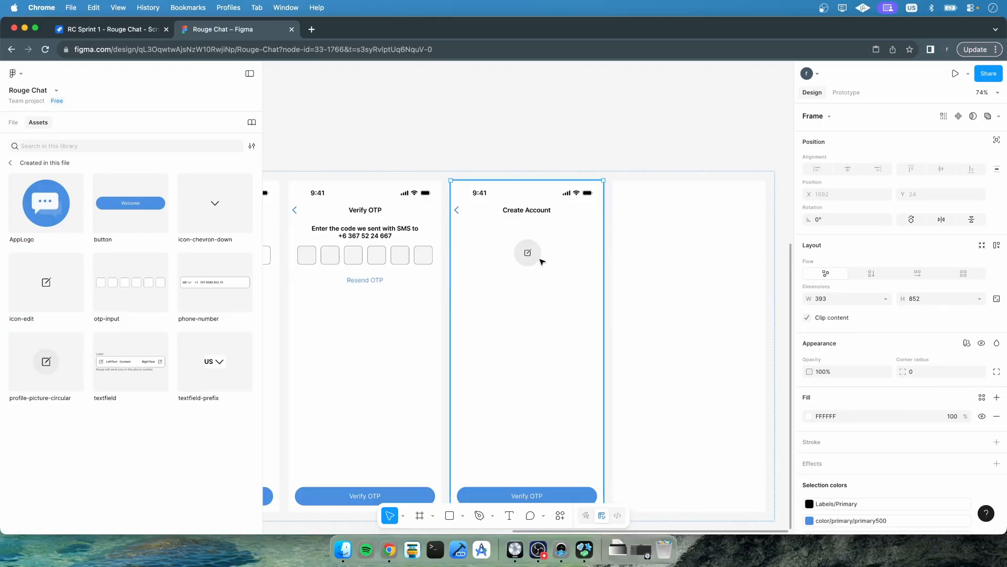
# Nudge the profile picture slightly upward below the navigation bar
pyautogui.doubleClick(534, 252)
pyautogui.doubleClick(534, 252)
pyautogui.click(538, 246)
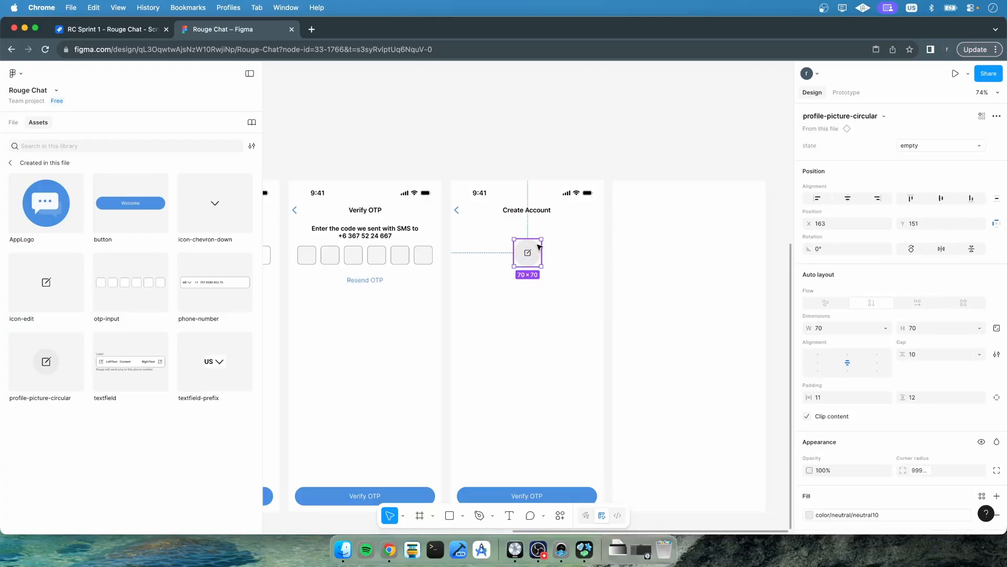
pyautogui.moveTo(535, 249); pyautogui.dragTo(535, 245)
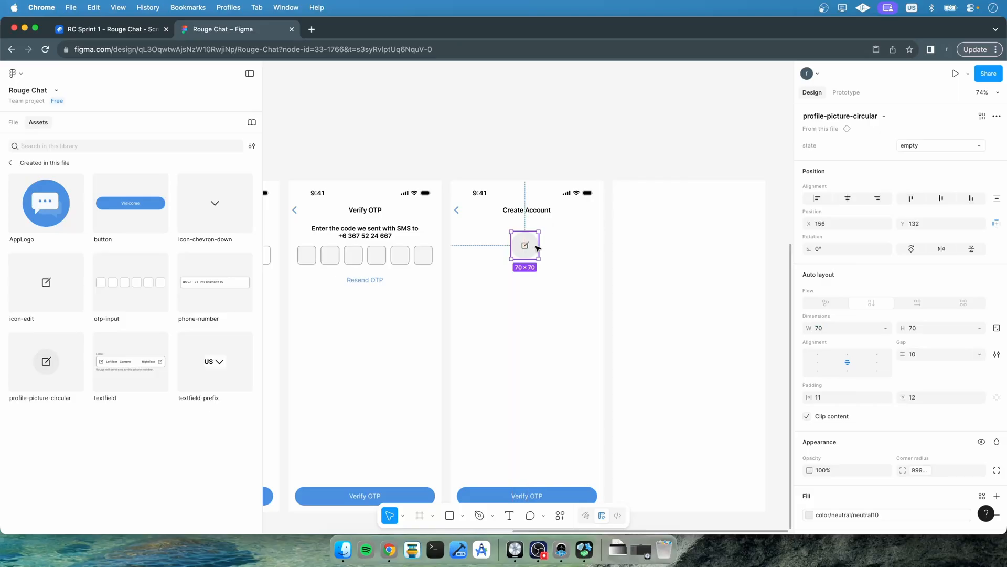
# Wrap the profile picture in a new frame
pyautogui.click(17, 126)
pyautogui.rightClick(86, 359)
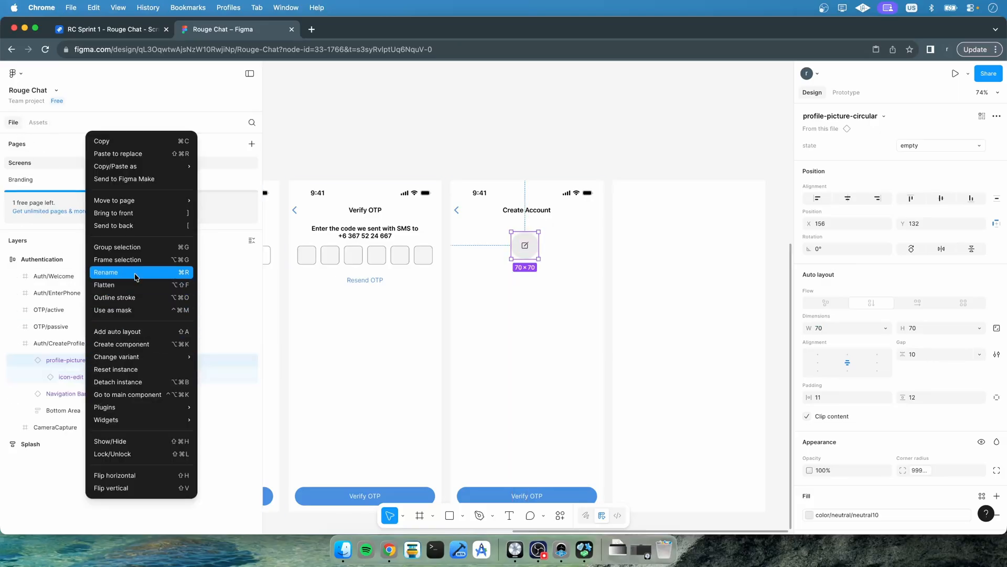
pyautogui.click(118, 259)
# Move the new frame between the Navigation Bar and Bottom Area layers and give it vertical auto layout
pyautogui.click(43, 373)
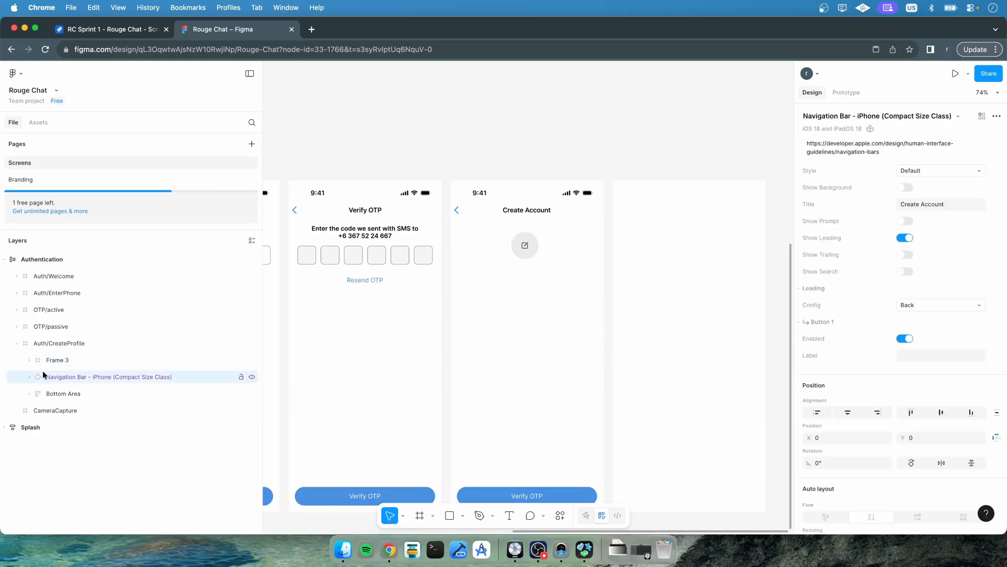
pyautogui.moveTo(43, 355); pyautogui.dragTo(49, 378)
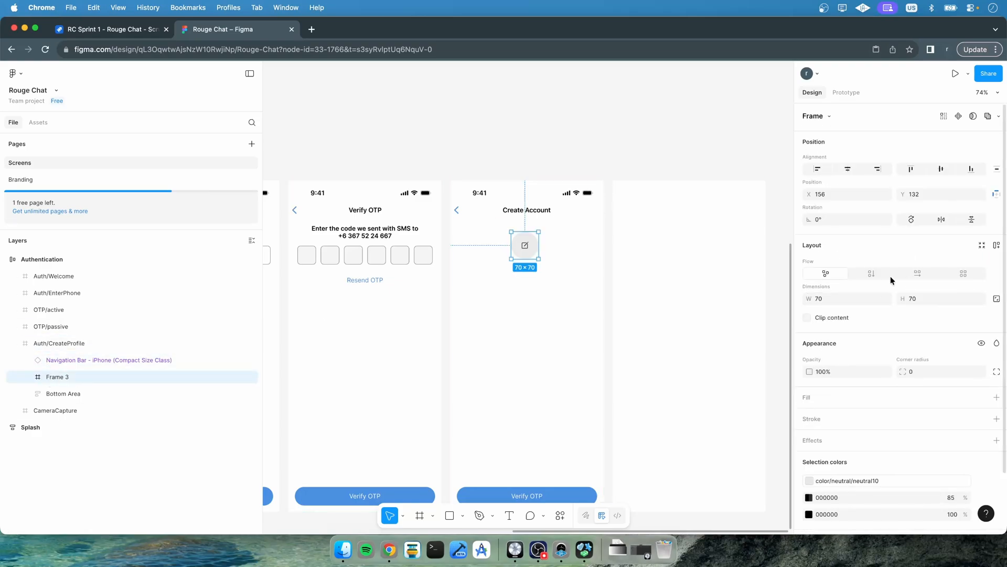
pyautogui.click(865, 275)
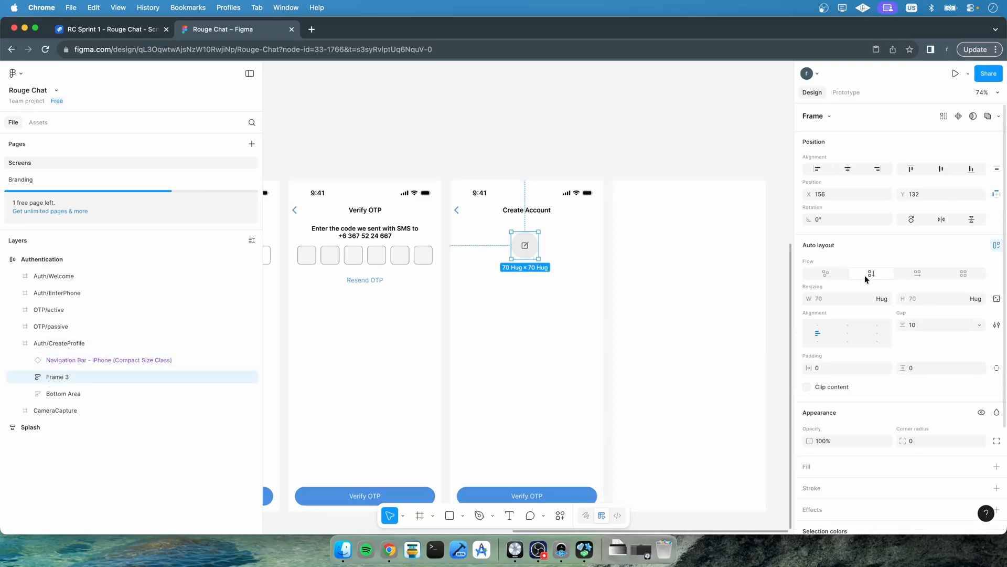
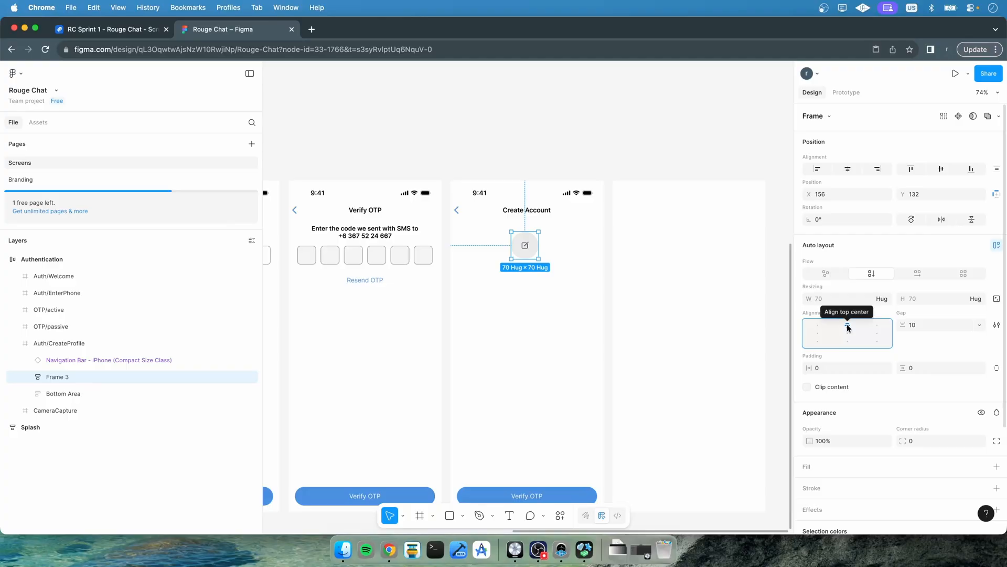
# Stretch the frame holding the profile picture to the full 393 screen width
pyautogui.click(882, 298)
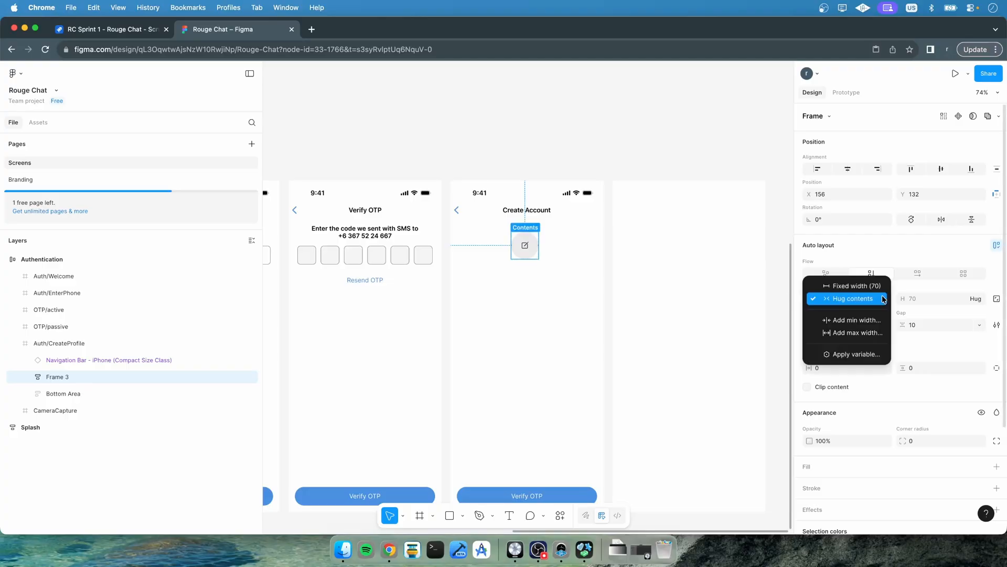
pyautogui.click(838, 298)
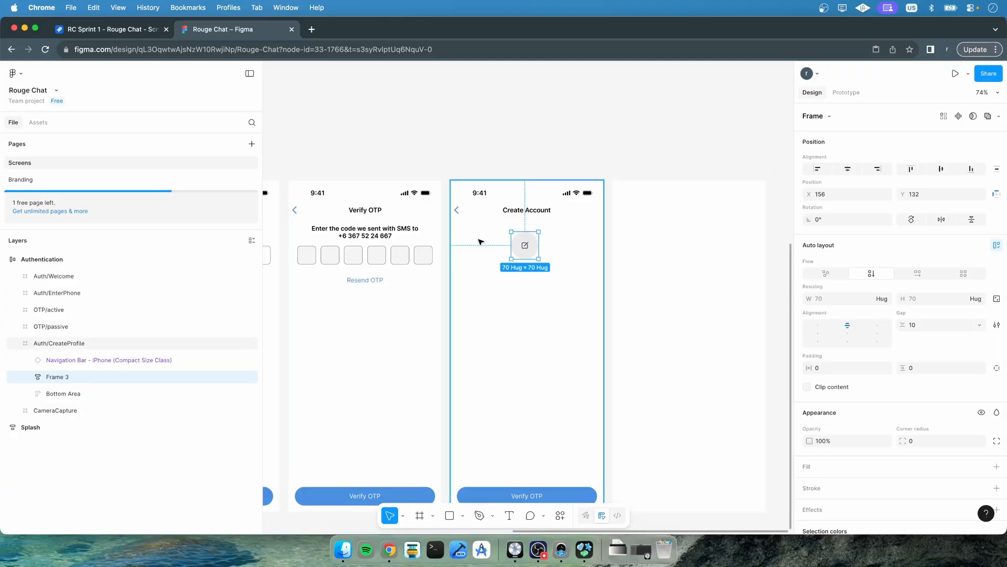
pyautogui.moveTo(501, 245); pyautogui.dragTo(446, 245)
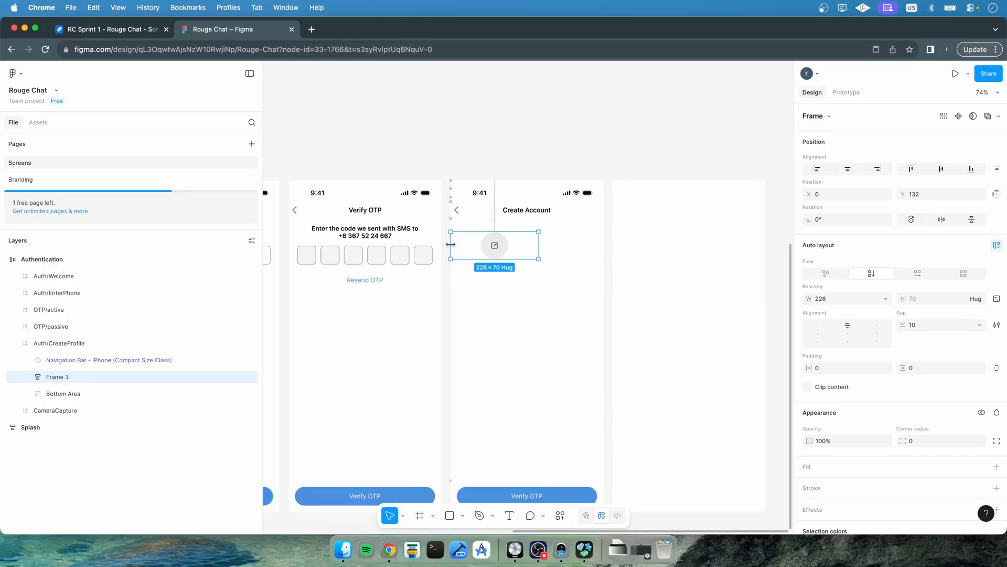
pyautogui.moveTo(540, 246); pyautogui.dragTo(574, 230)
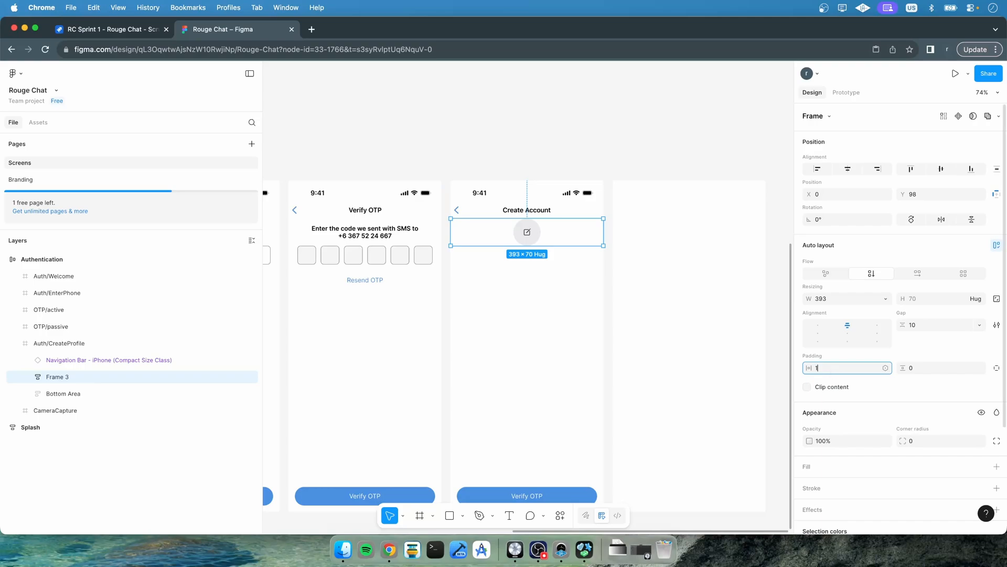
# Set the frame's padding to 16 on all sides except a bottom padding of 0
pyautogui.write('16')
pyautogui.press('Return')
pyautogui.click(940, 367)
pyautogui.write('16')
pyautogui.press('Return')
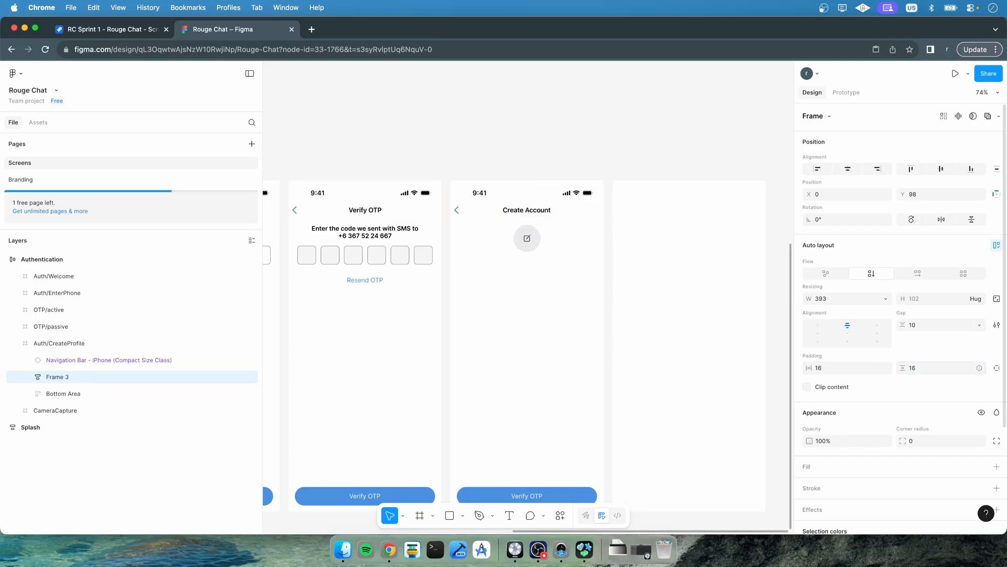
pyautogui.click(997, 368)
pyautogui.click(926, 385)
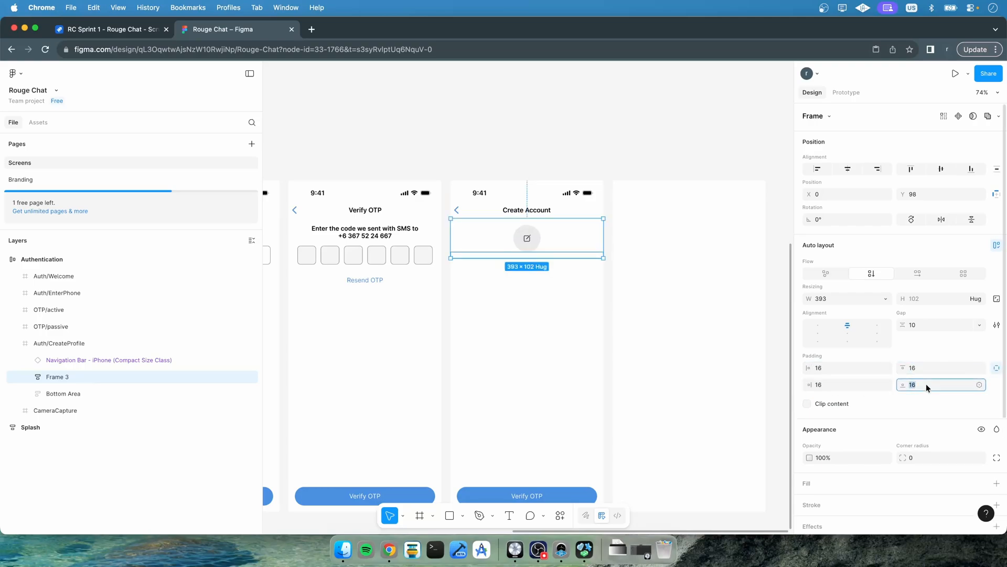
pyautogui.write('0')
pyautogui.press('Return')
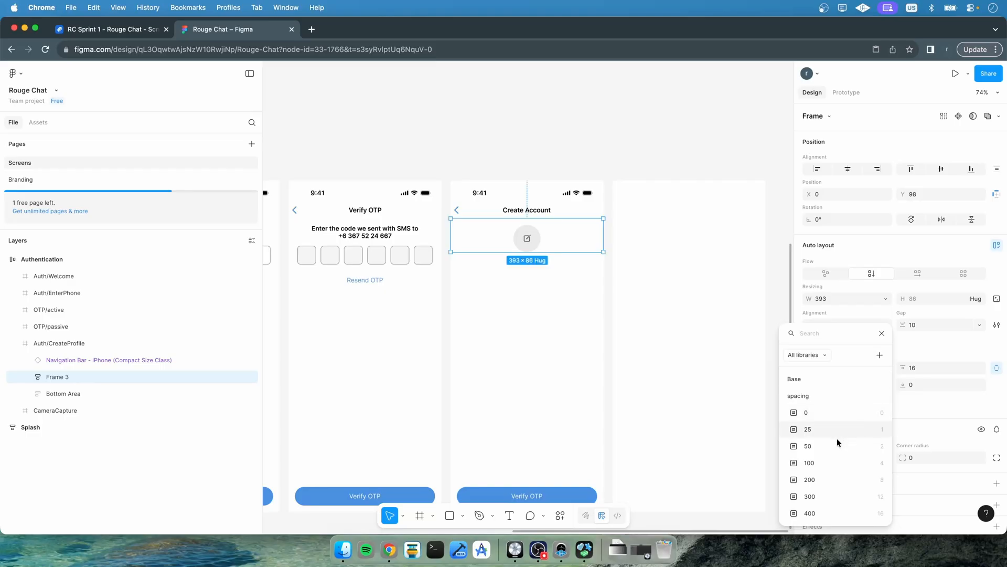
# Apply the spacing variable 400 to the frame's padding and item gap
pyautogui.click(825, 514)
pyautogui.click(886, 385)
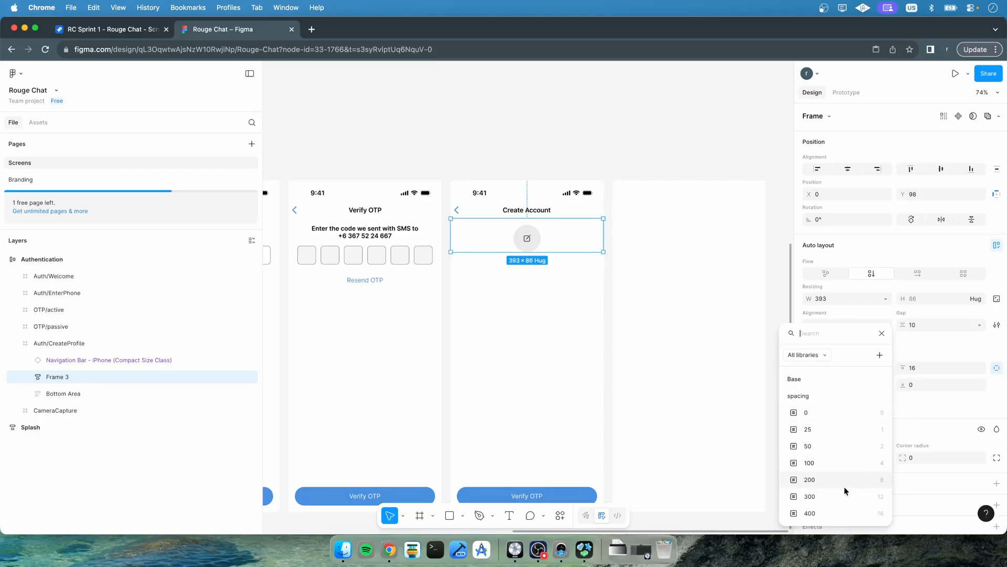
pyautogui.click(836, 512)
pyautogui.click(979, 368)
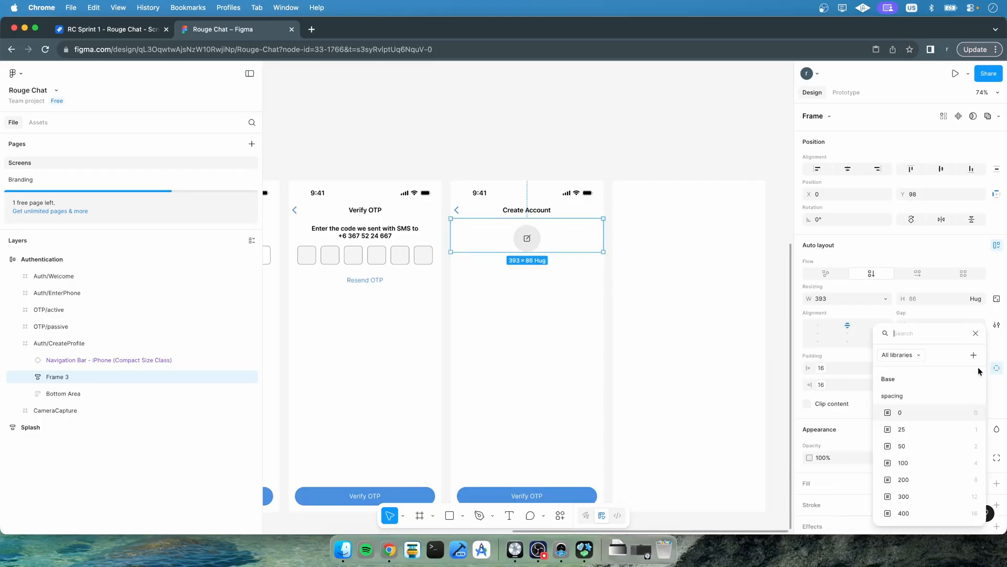
pyautogui.click(911, 511)
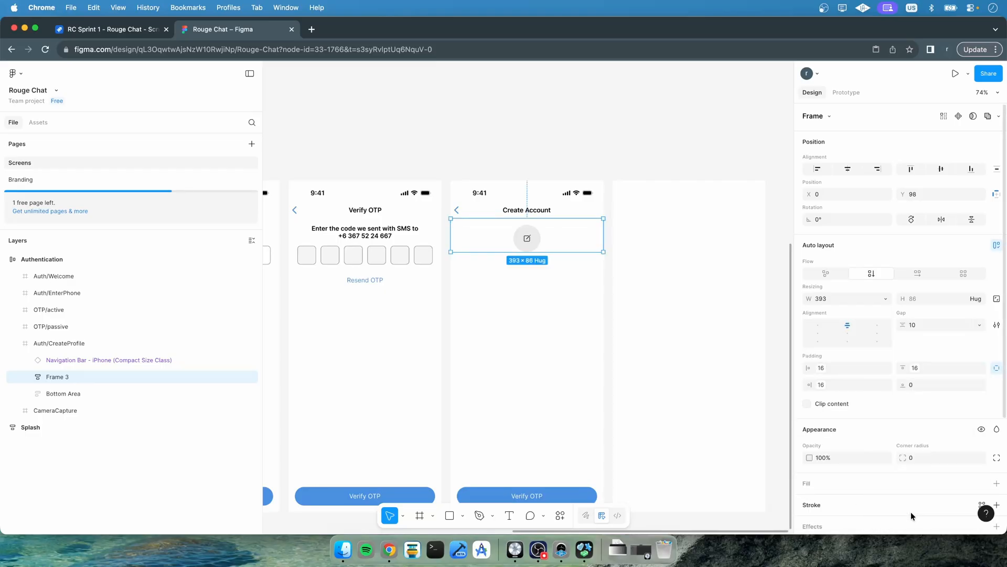
pyautogui.click(979, 329)
pyautogui.click(936, 362)
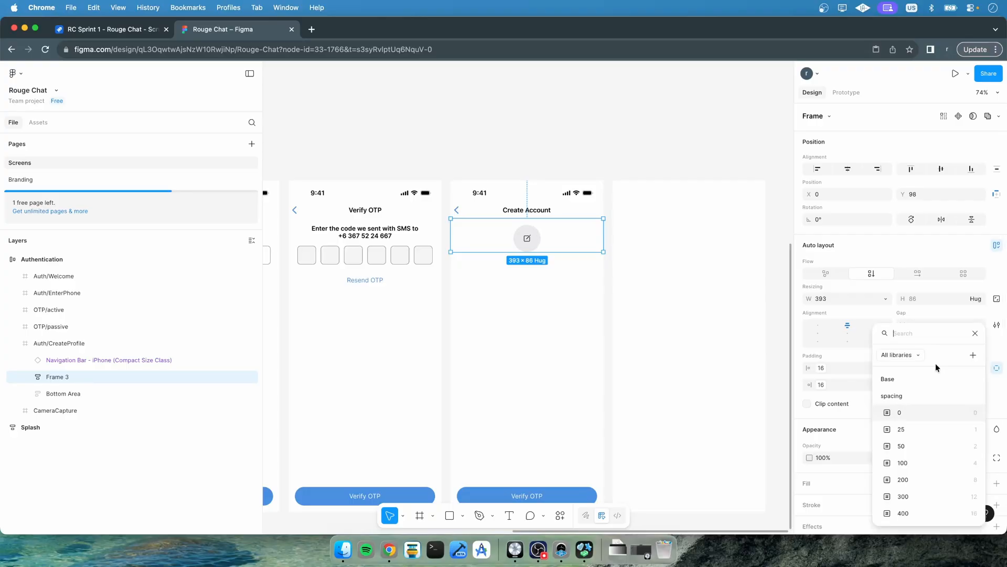
pyautogui.click(917, 510)
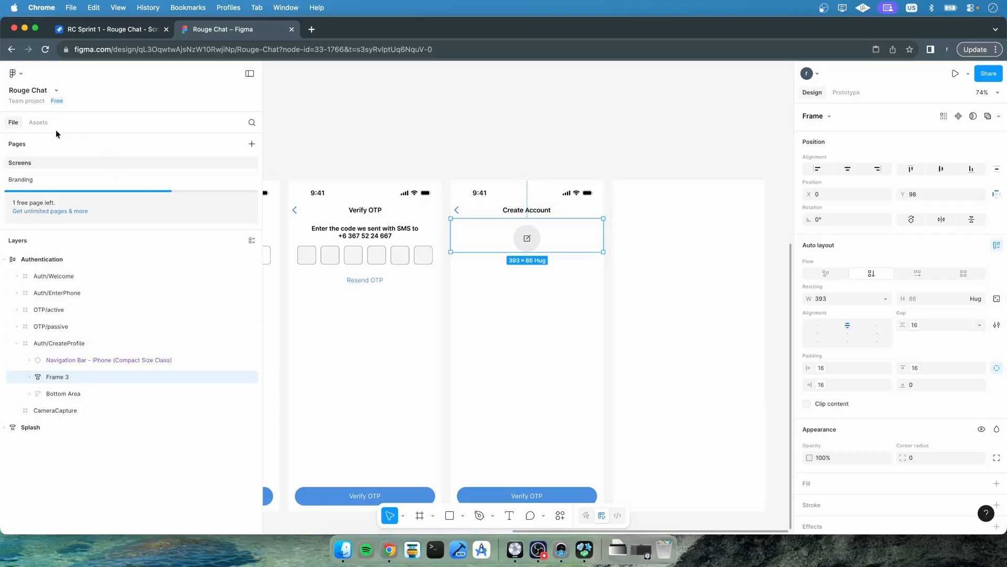
# Insert two textfield components from the file's assets into the frame below the profile picture
pyautogui.hotkey('alt', '2')
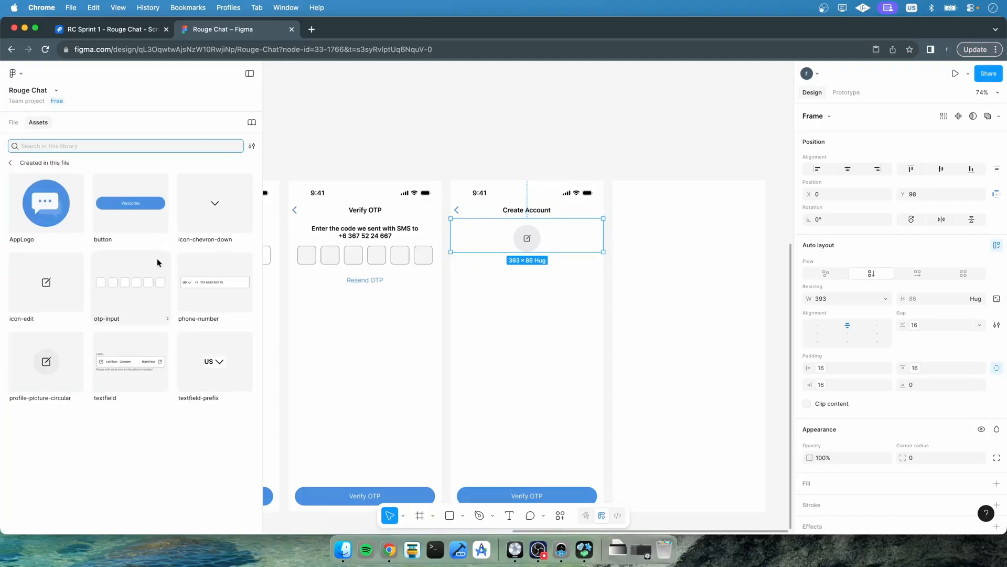
pyautogui.moveTo(127, 369); pyautogui.dragTo(526, 248)
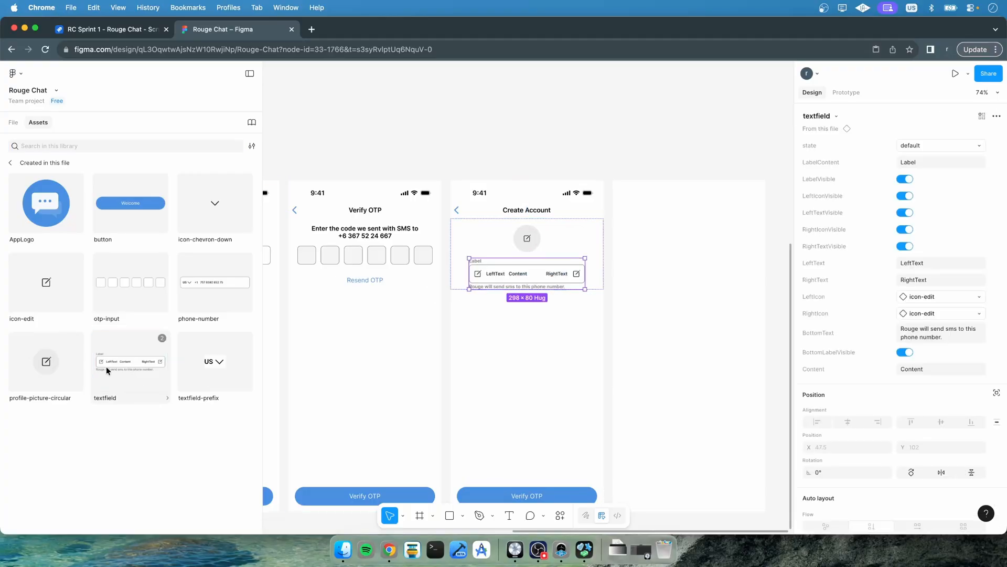
pyautogui.moveTo(106, 367); pyautogui.dragTo(516, 287)
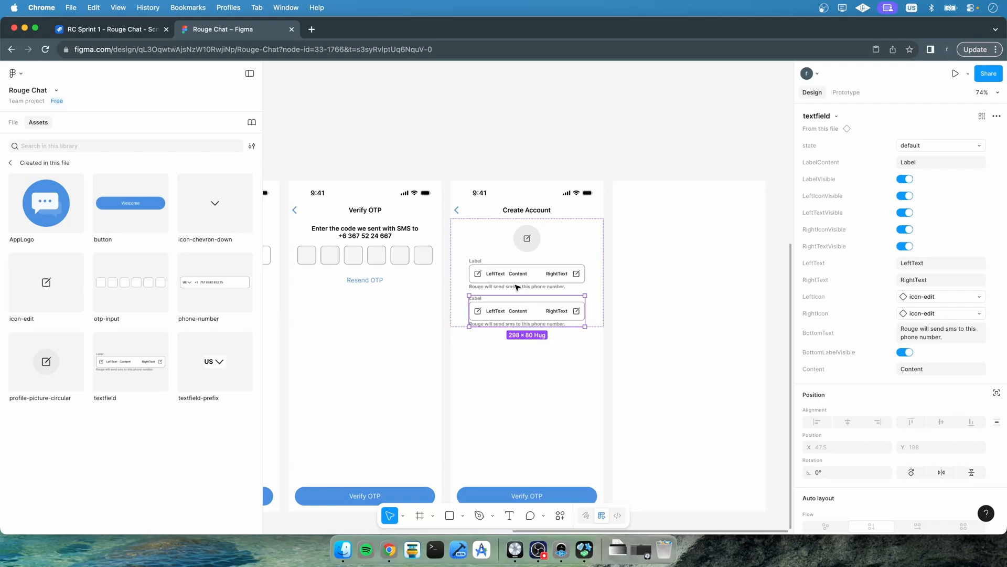
# Configure the first text field with the label Name, hiding its icons, side texts and bottom label and clearing its content
pyautogui.click(517, 287)
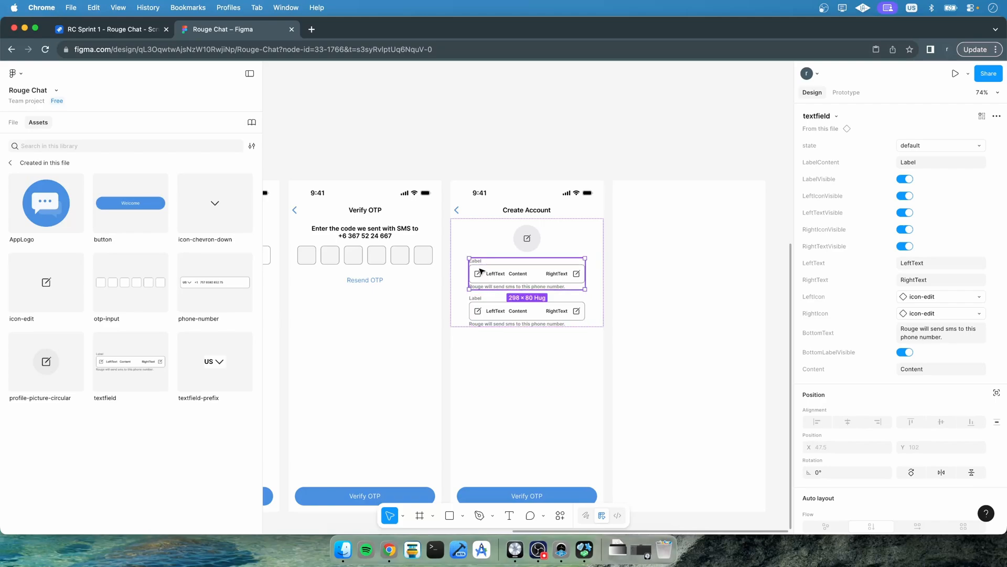
pyautogui.click(927, 159)
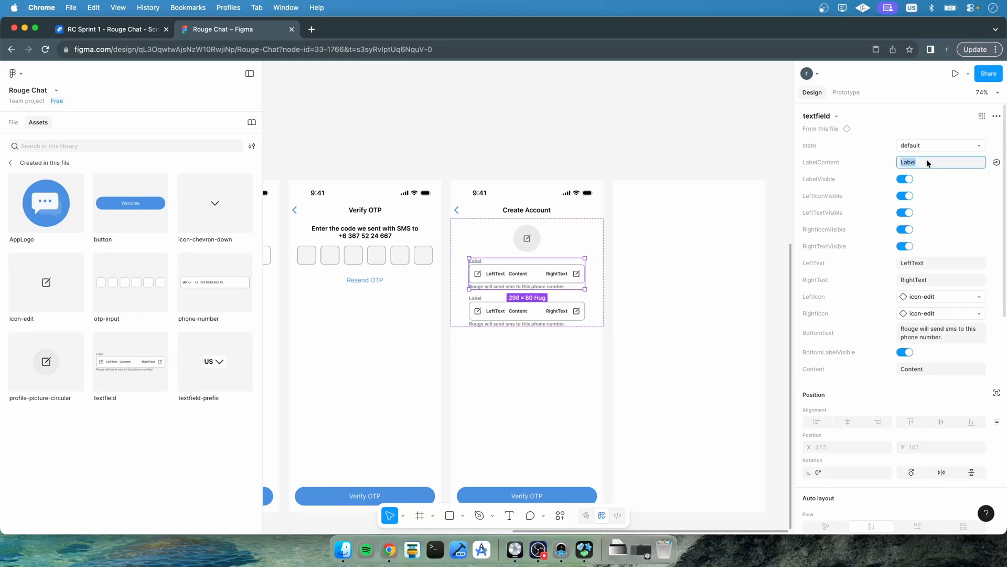
pyautogui.write('Name')
pyautogui.press('Return')
pyautogui.click(906, 196)
pyautogui.click(906, 212)
pyautogui.click(905, 229)
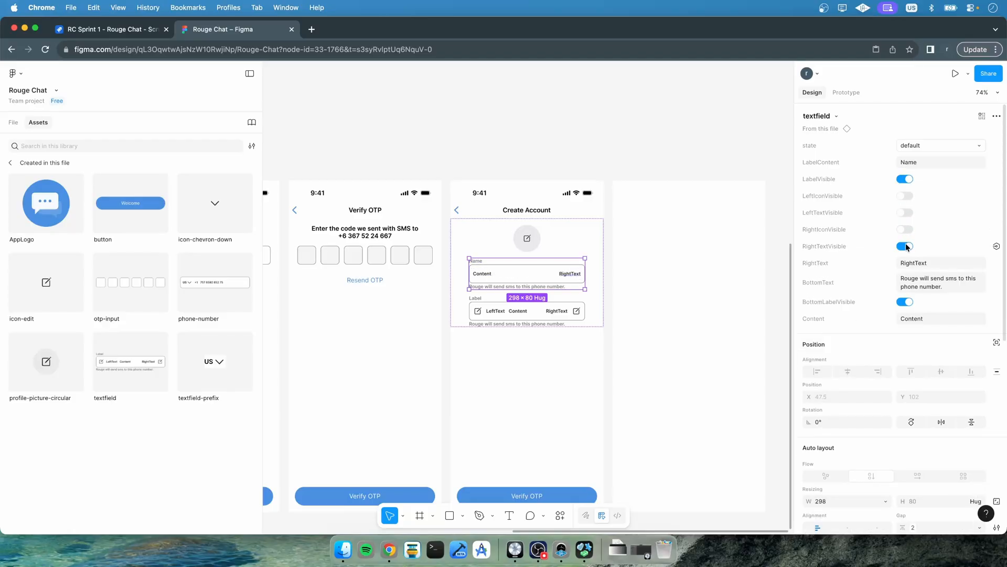
pyautogui.click(906, 247)
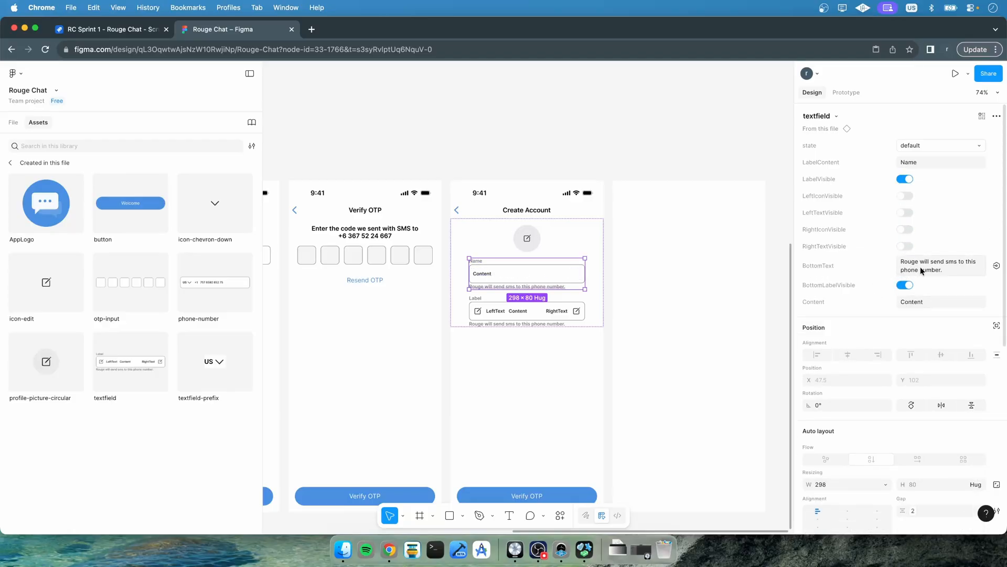
pyautogui.click(901, 303)
pyautogui.press('BackSpace')
pyautogui.press('Return')
pyautogui.click(906, 285)
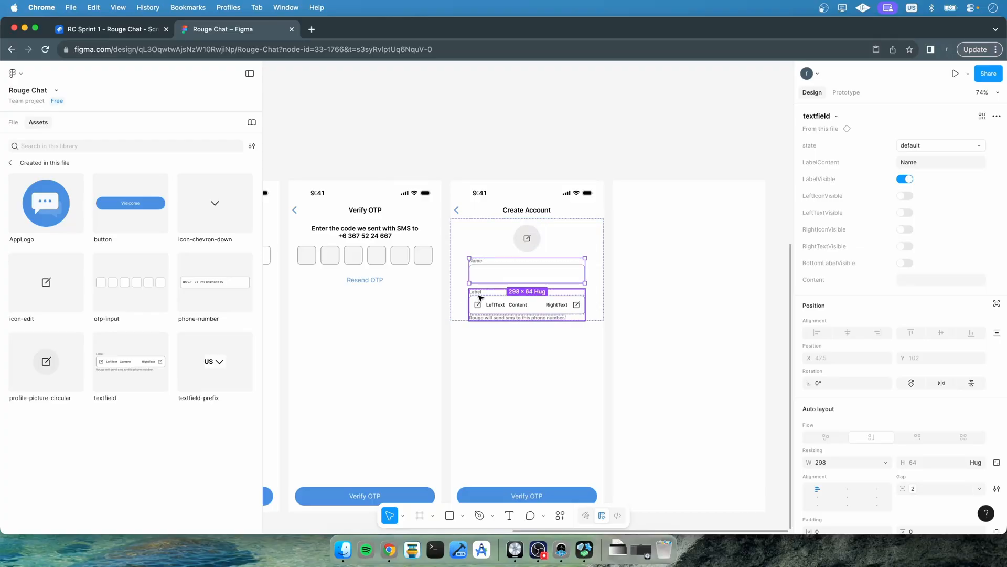
# Configure the second text field with the label Status, hiding its icons, side texts and bottom label
pyautogui.click(520, 298)
pyautogui.click(918, 161)
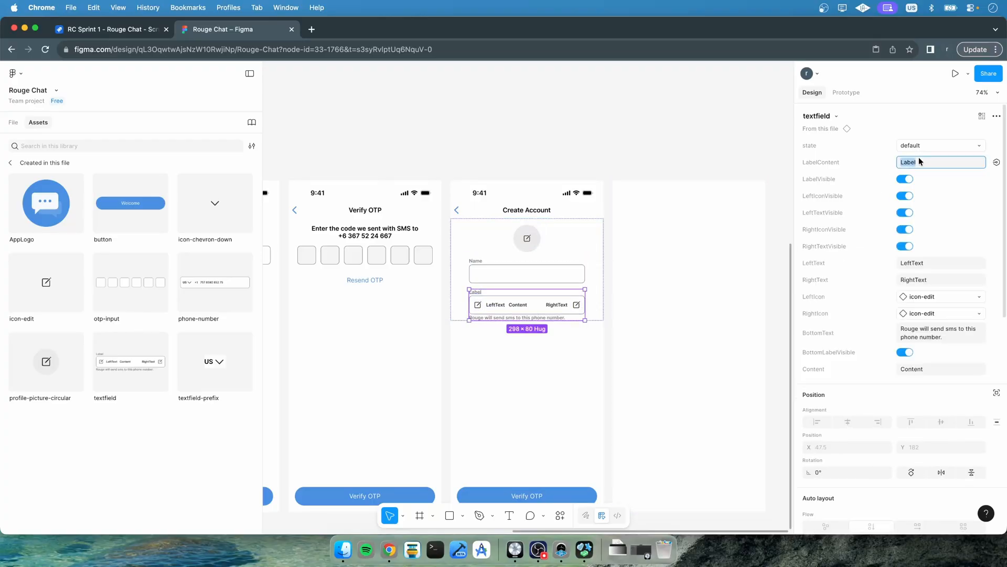
pyautogui.write('Status')
pyautogui.press('Return')
pyautogui.click(903, 196)
pyautogui.click(905, 213)
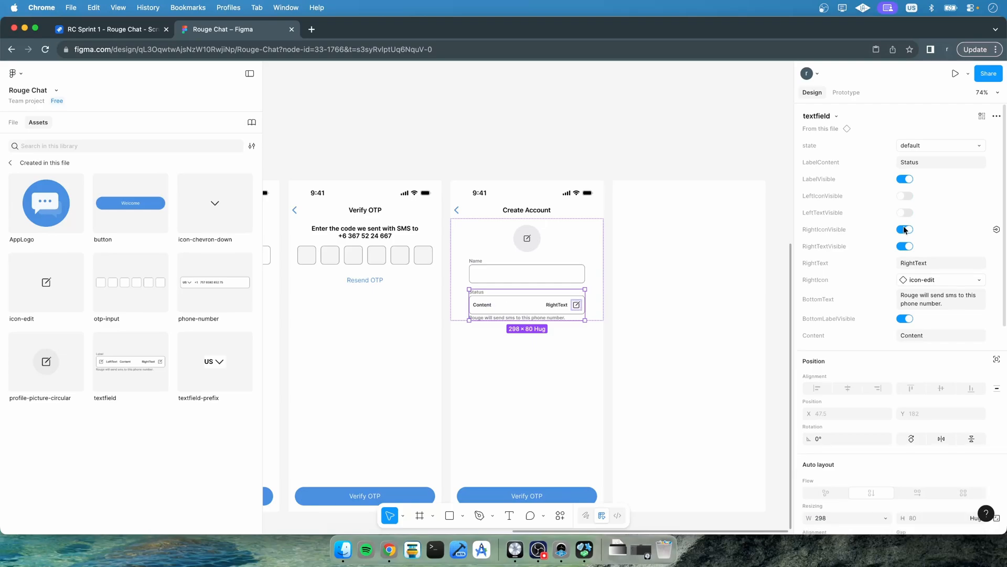
pyautogui.click(905, 230)
pyautogui.click(905, 246)
pyautogui.click(922, 273)
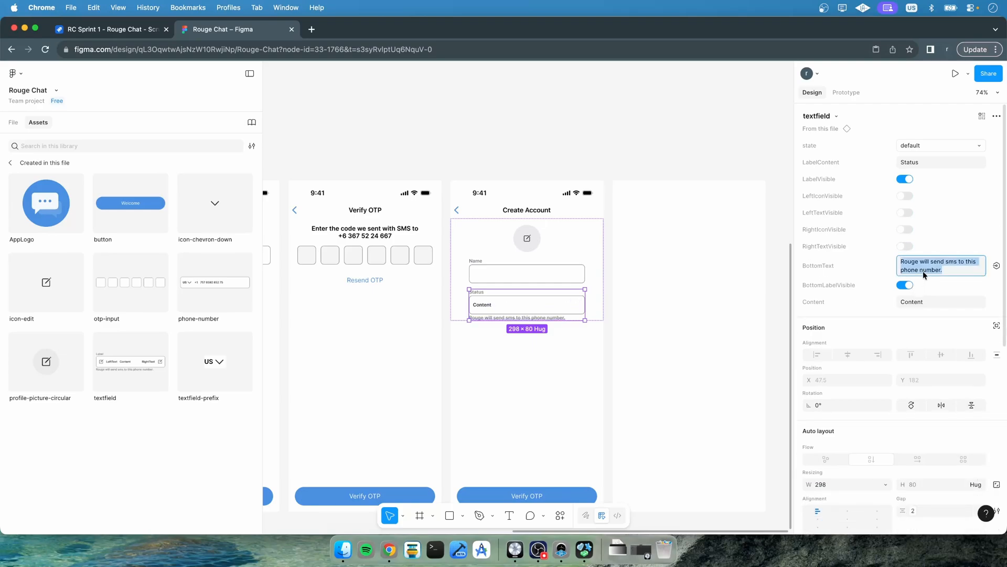
pyautogui.click(904, 285)
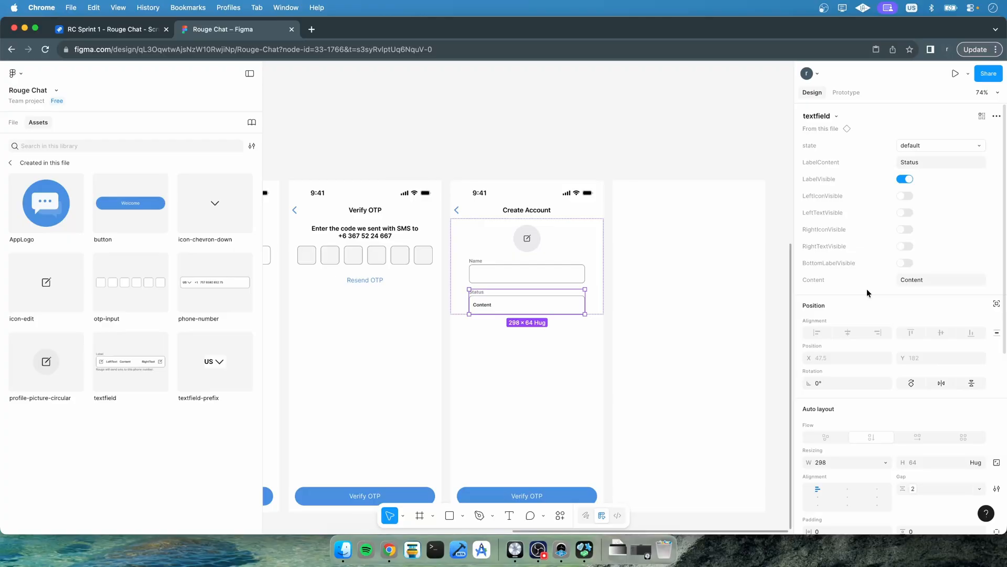
pyautogui.click(510, 366)
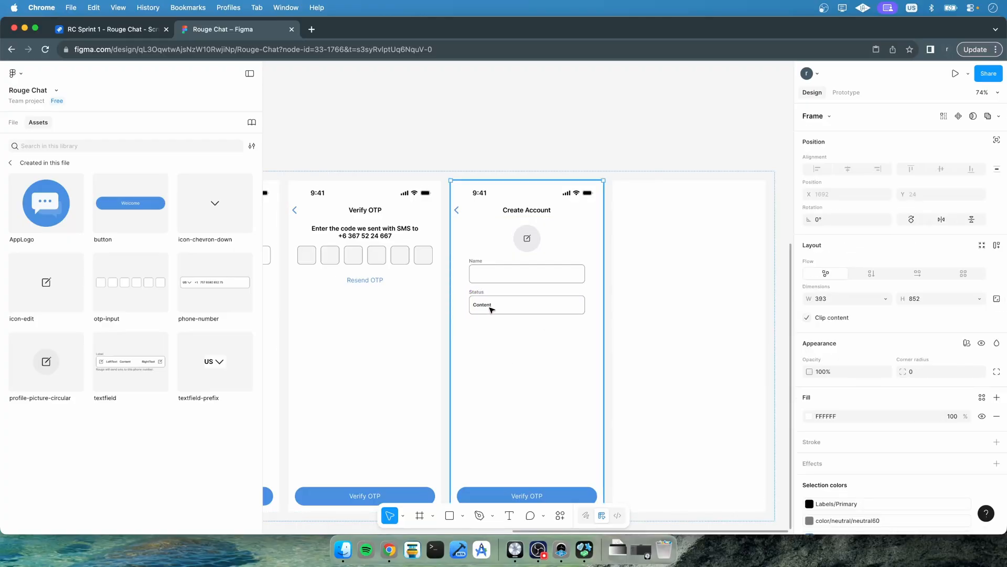
# Clear the content text of the Status text field
pyautogui.click(12, 123)
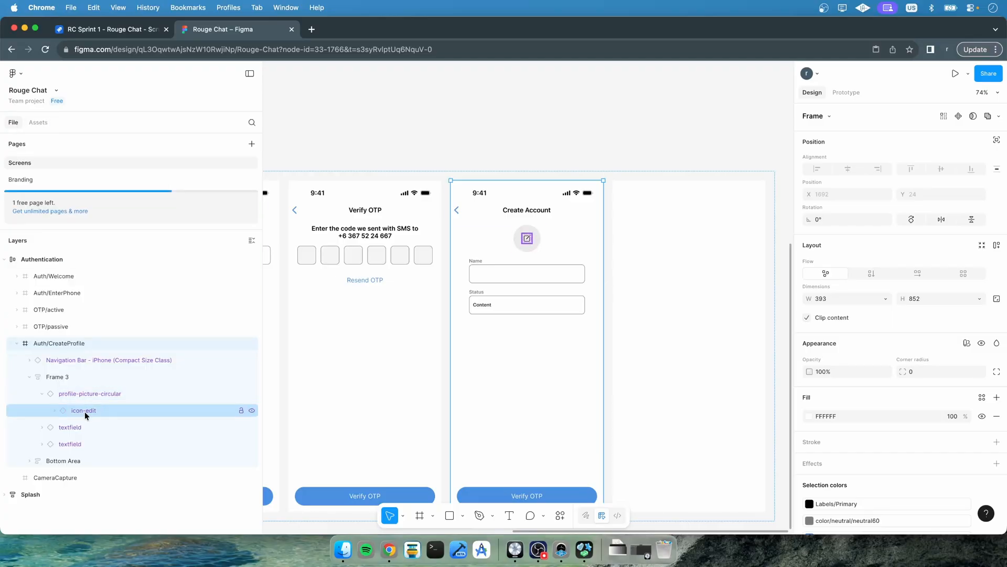
pyautogui.click(56, 445)
pyautogui.click(937, 280)
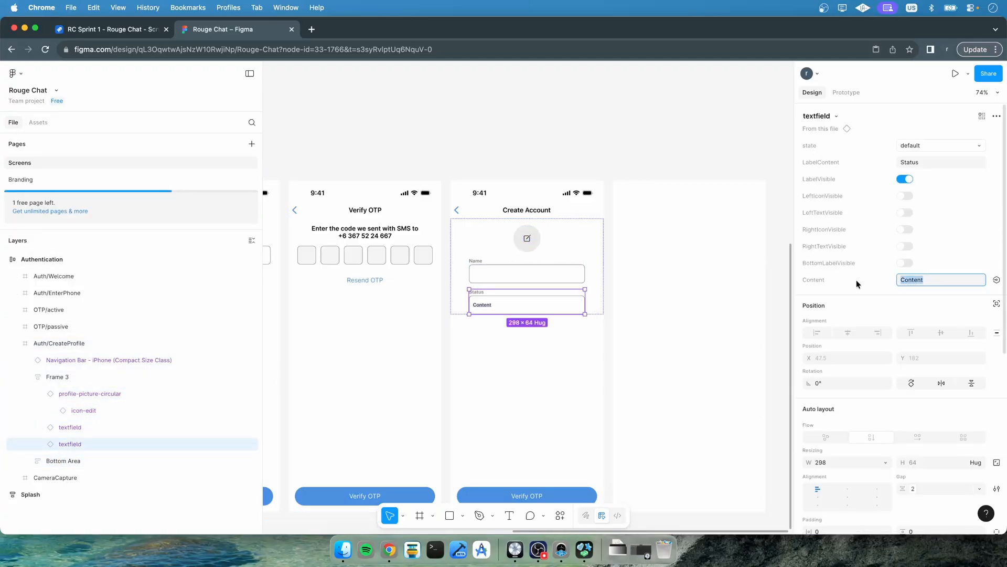
pyautogui.press('BackSpace')
pyautogui.press('Return')
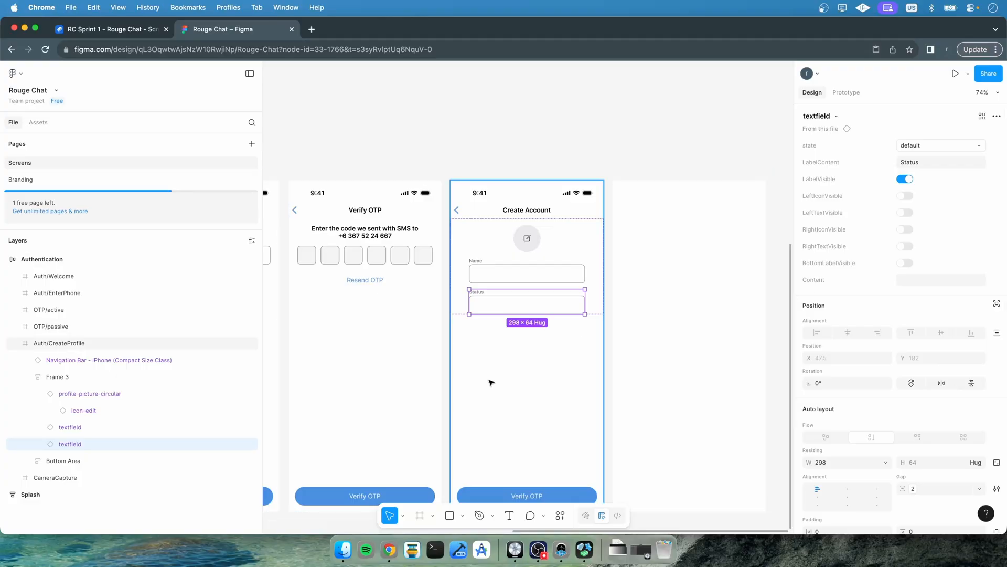
# Try giving the frame a fixed height and stretching it taller, then undo both changes
pyautogui.click(520, 364)
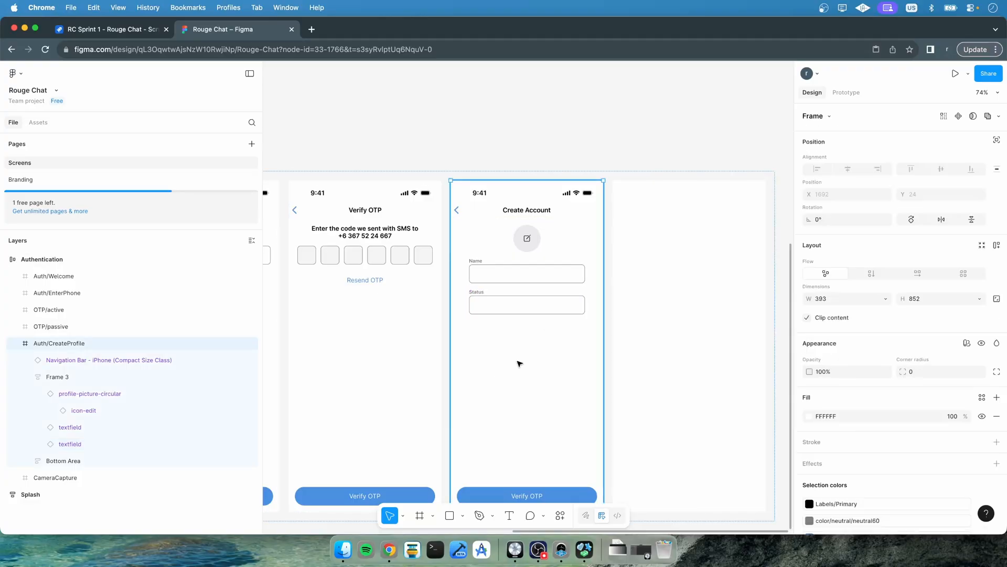
pyautogui.click(87, 427)
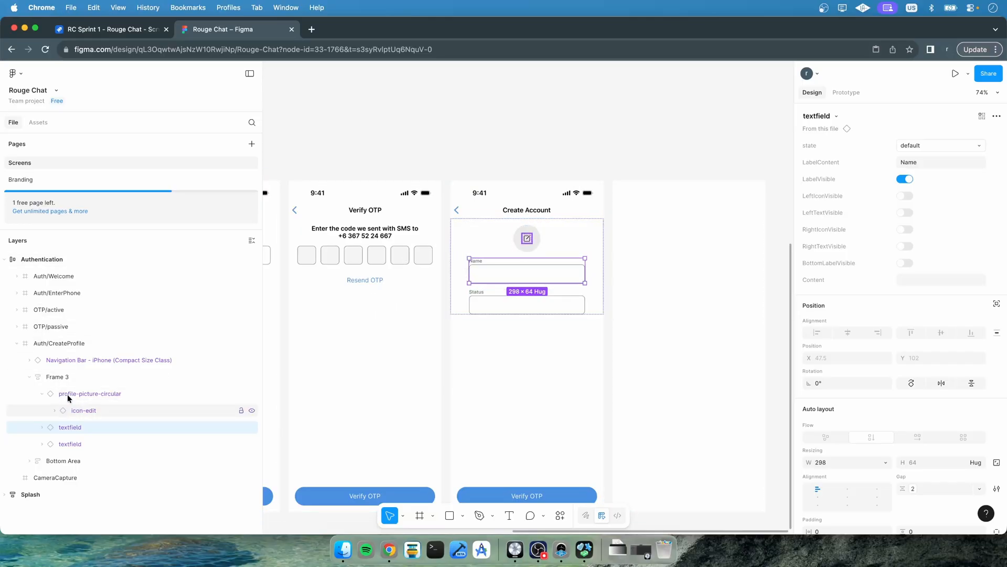
pyautogui.click(69, 378)
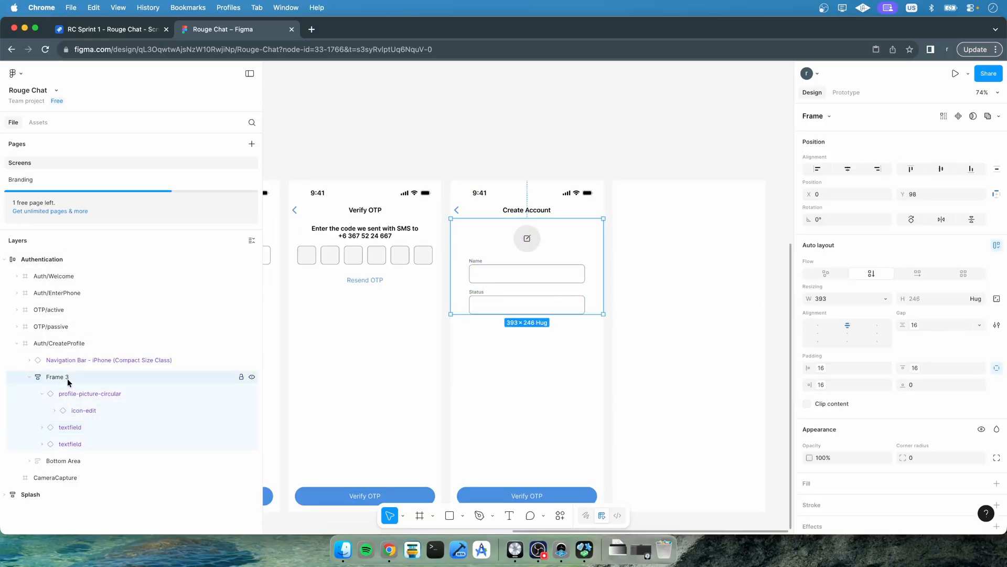
pyautogui.click(979, 300)
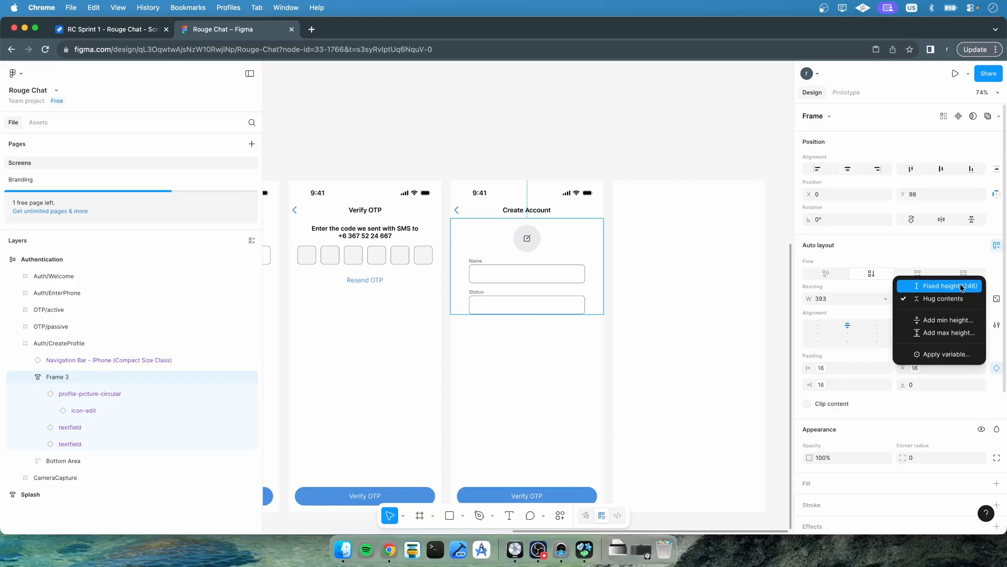
pyautogui.click(960, 285)
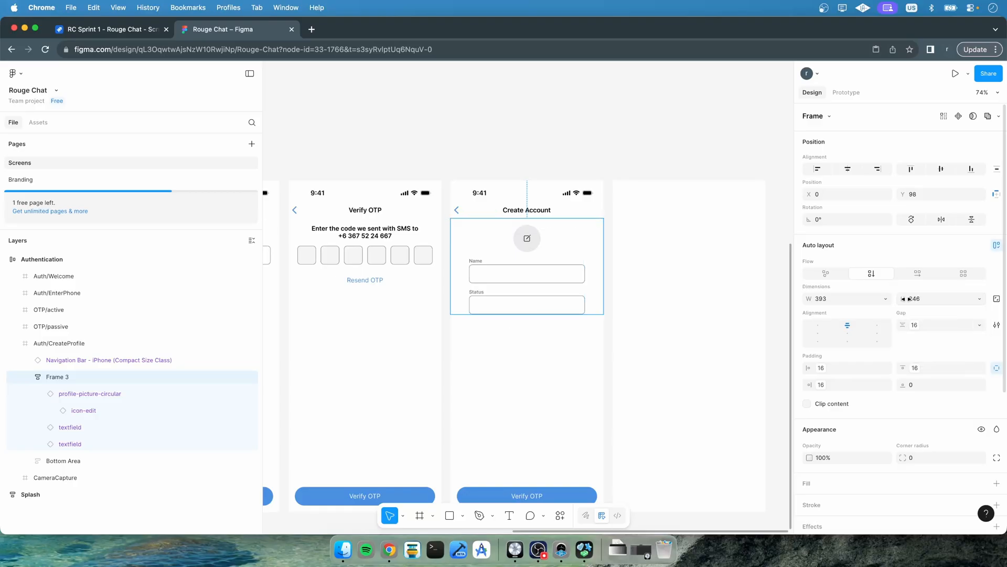
pyautogui.moveTo(909, 299); pyautogui.dragTo(992, 300)
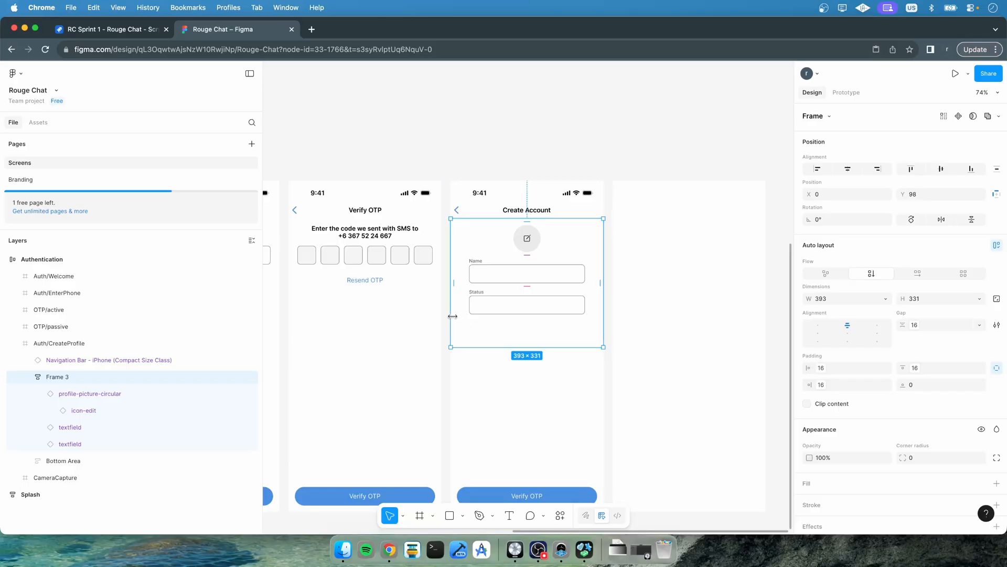
pyautogui.press('super+z')
pyautogui.press('super+z')
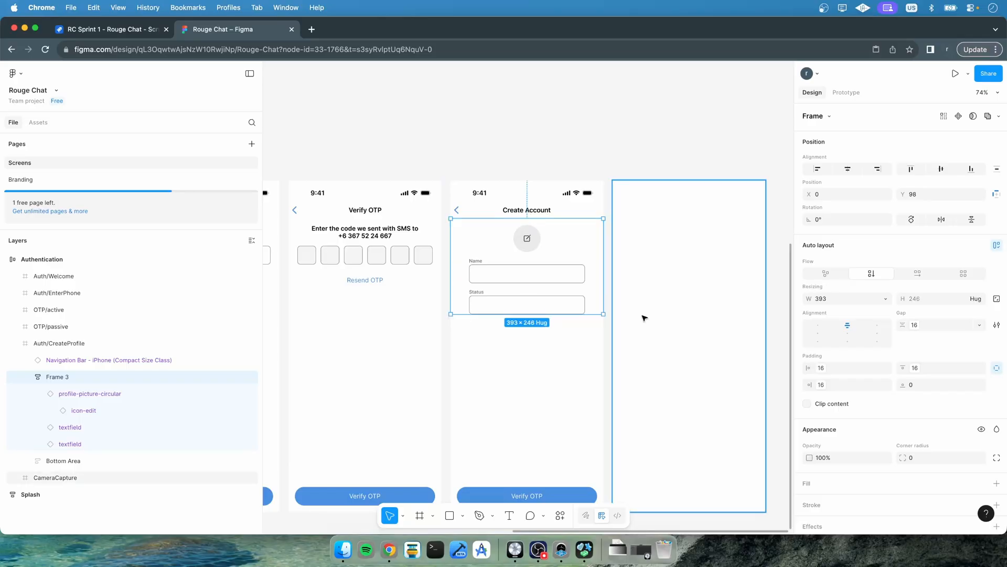
pyautogui.click(79, 427)
pyautogui.click(77, 441)
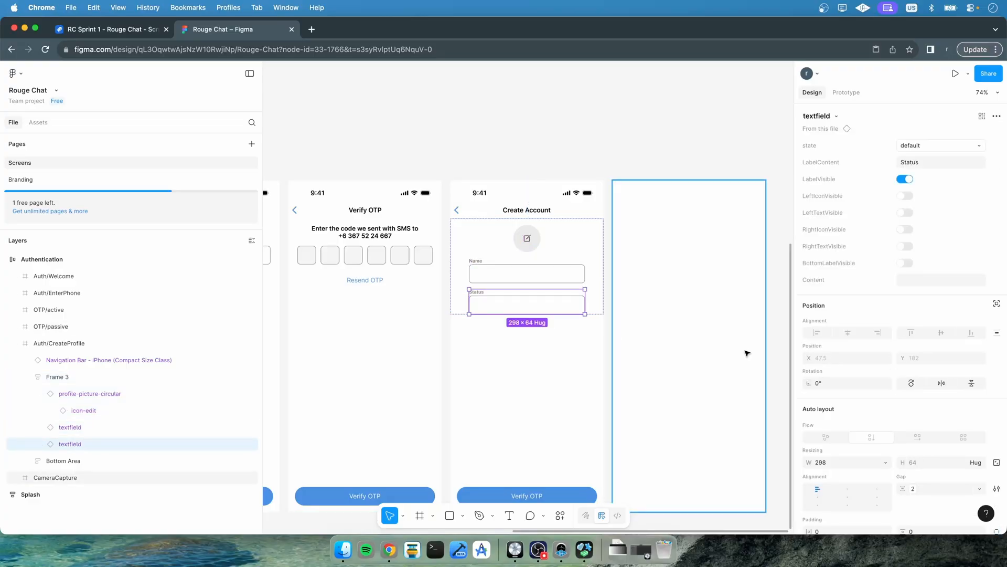
# Set both the Status and Name text fields to fill the container's width
pyautogui.scroll(-3, 867, 405)
pyautogui.click(886, 391)
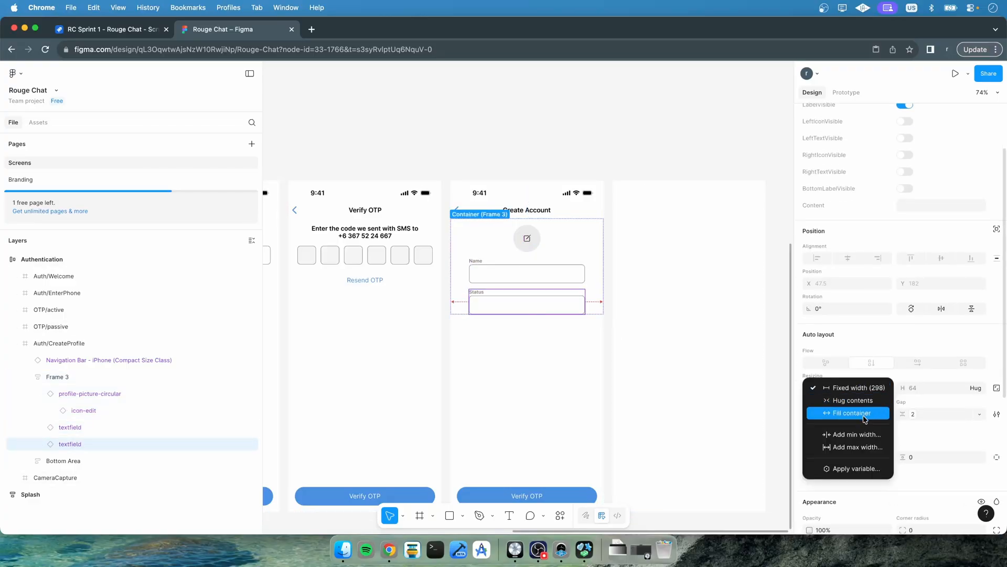
pyautogui.click(863, 413)
pyautogui.click(120, 426)
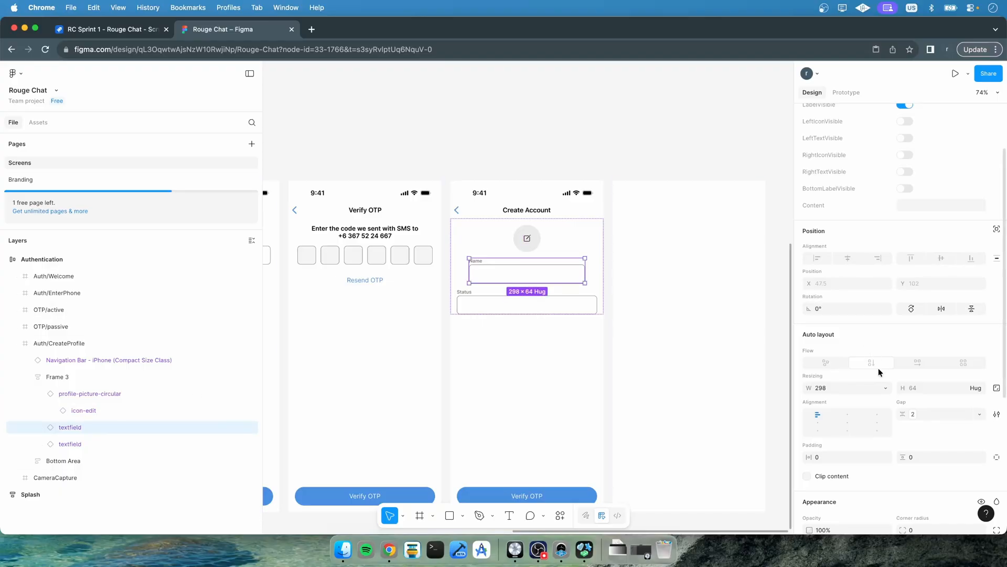
pyautogui.click(886, 388)
pyautogui.click(860, 413)
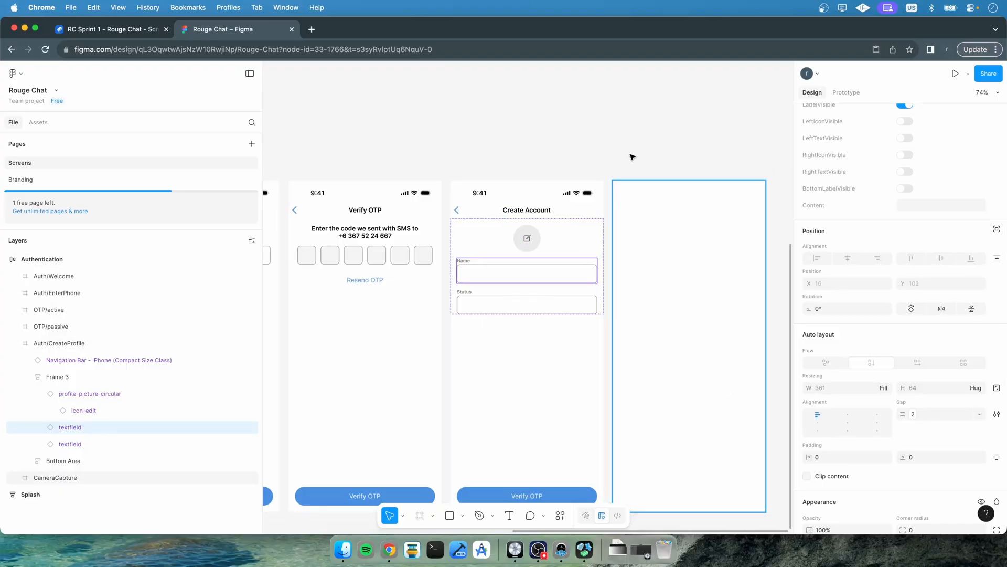
# Rename the Create Profile frame as Auth/CreateProfile/default
pyautogui.click(660, 79)
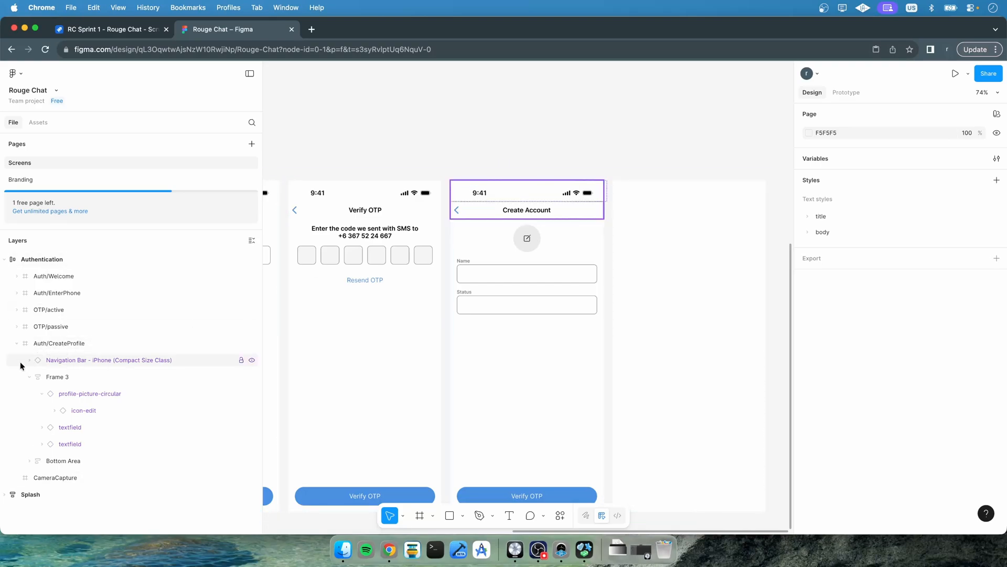
pyautogui.click(17, 344)
pyautogui.click(42, 342)
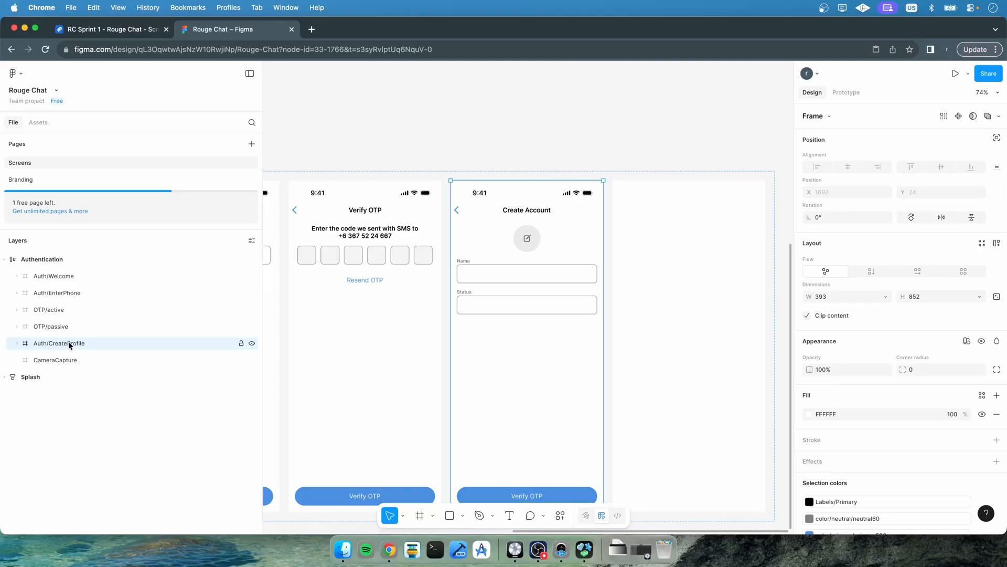
pyautogui.doubleClick(68, 342)
pyautogui.click(94, 345)
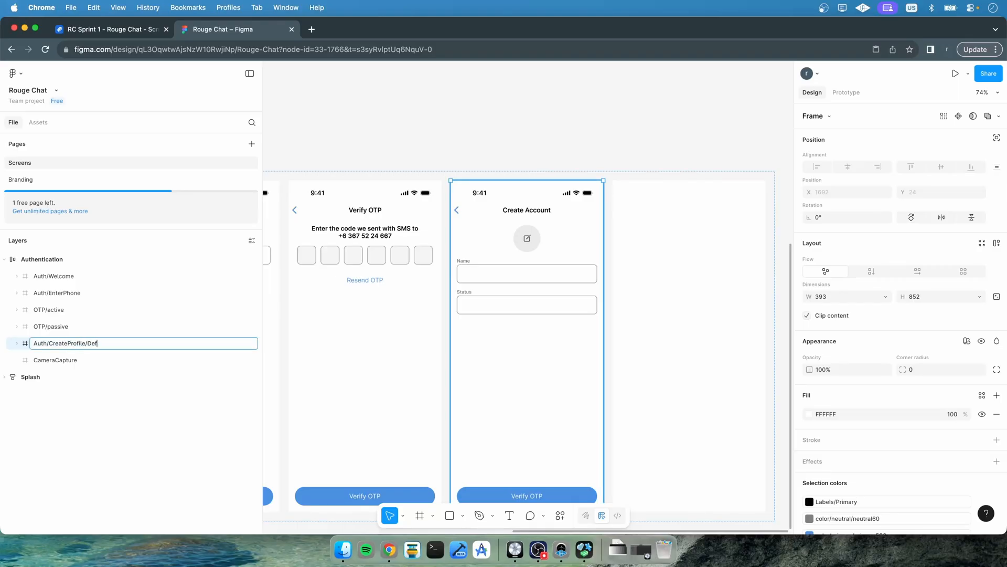
pyautogui.write('/default')
pyautogui.press('Return')
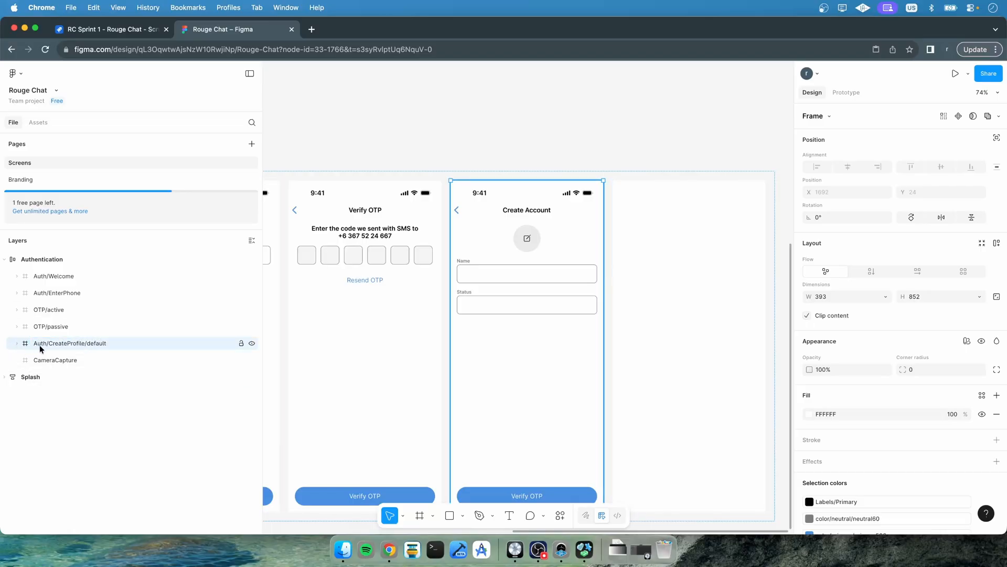
# Duplicate the frame and rename the copy as Auth/CreateProfile/profile-photo-picker
pyautogui.press('super+d')
pyautogui.doubleClick(100, 361)
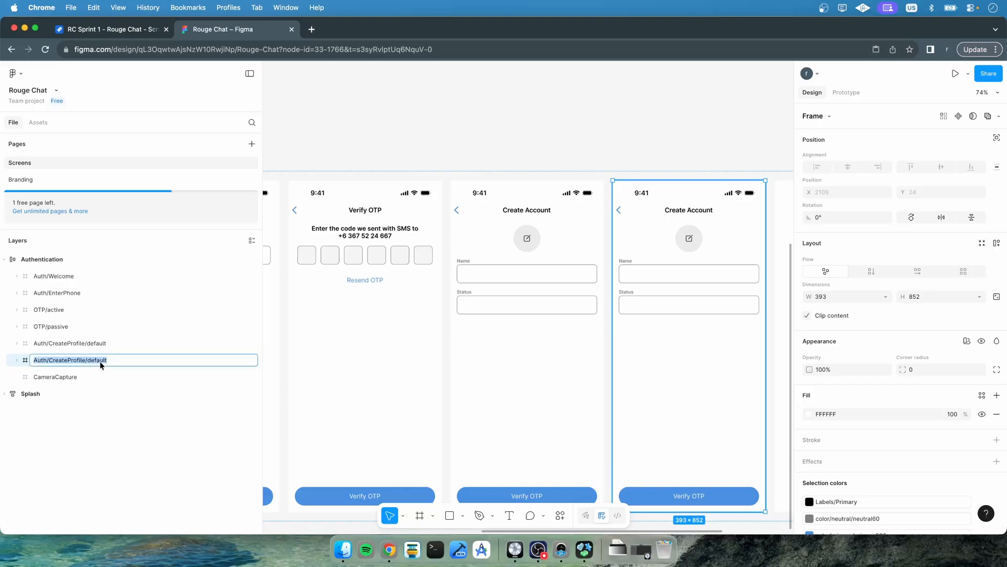
pyautogui.press('Right')
pyautogui.press('BackSpace')
pyautogui.press('BackSpace')
pyautogui.press('BackSpace')
pyautogui.press('BackSpace')
pyautogui.press('BackSpace')
pyautogui.press('BackSpace')
pyautogui.press('BackSpace')
pyautogui.write('profile-photo-picker')
pyautogui.press('Return')
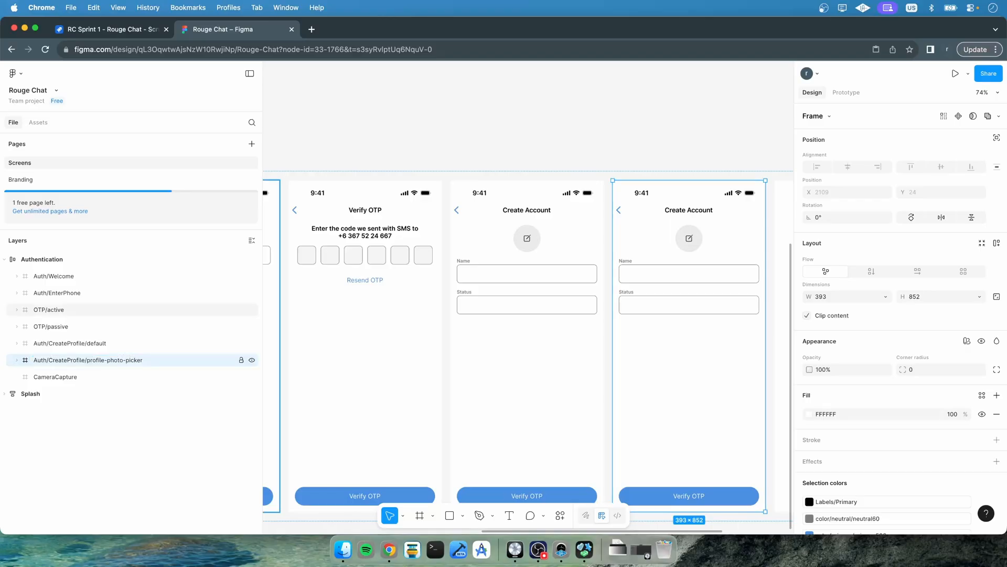
# Place an iOS 18 Action Sheet - iPhone into the photo picker frame, aligned to cover the whole 393 × 852 frame
pyautogui.hscroll(5, 428, 378)
pyautogui.scroll(-1, 429, 378)
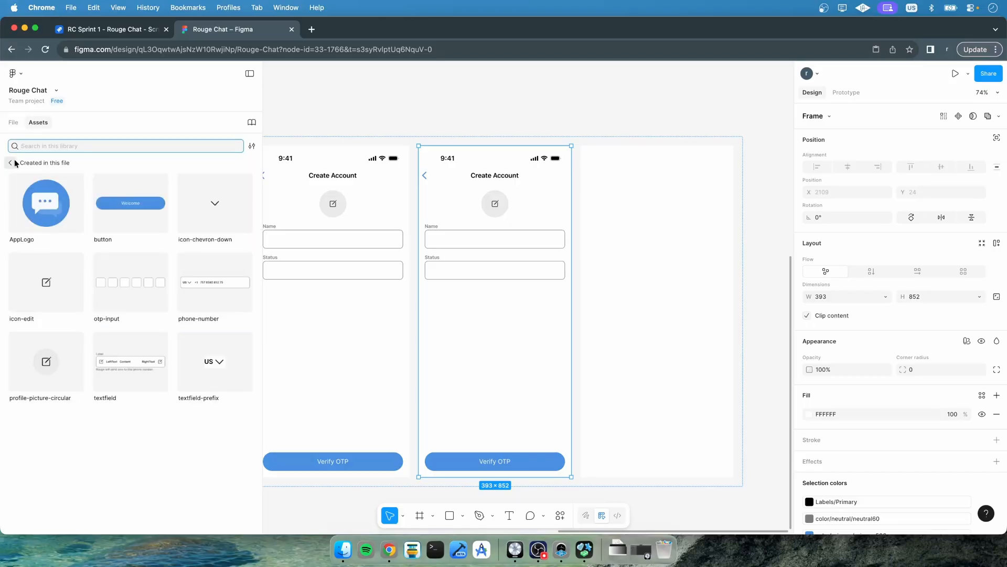
pyautogui.click(14, 162)
pyautogui.click(81, 352)
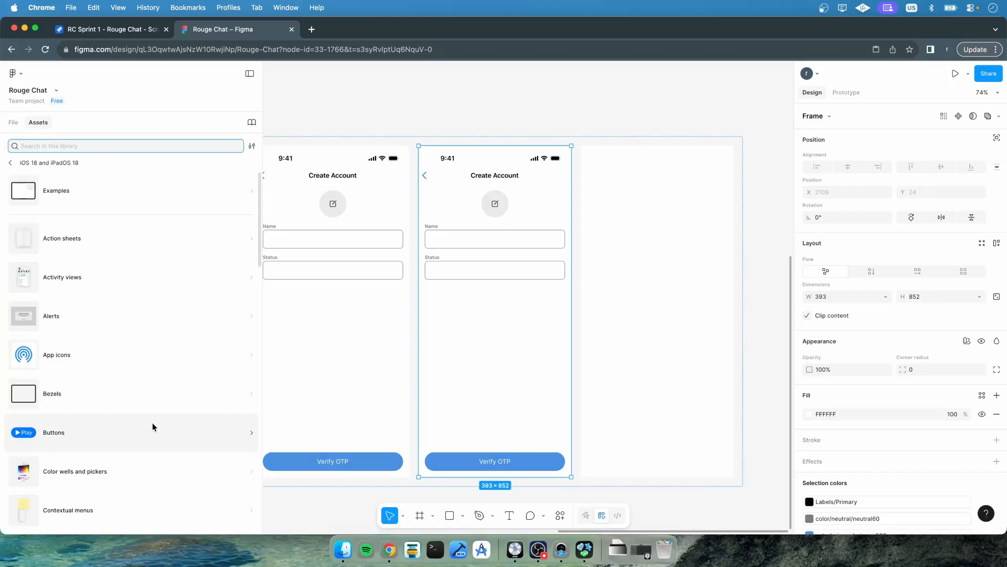
pyautogui.click(149, 238)
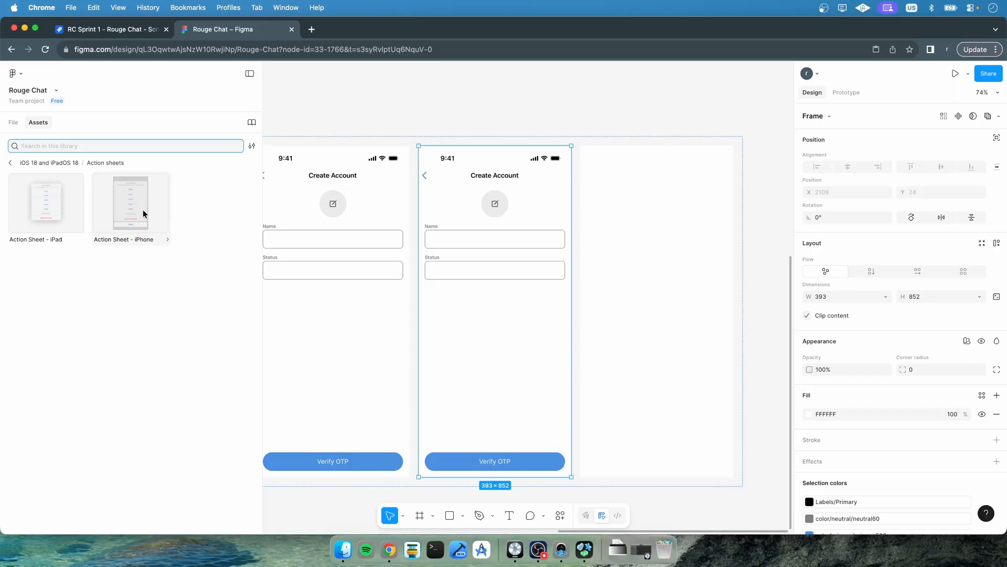
pyautogui.moveTo(143, 213); pyautogui.dragTo(542, 364)
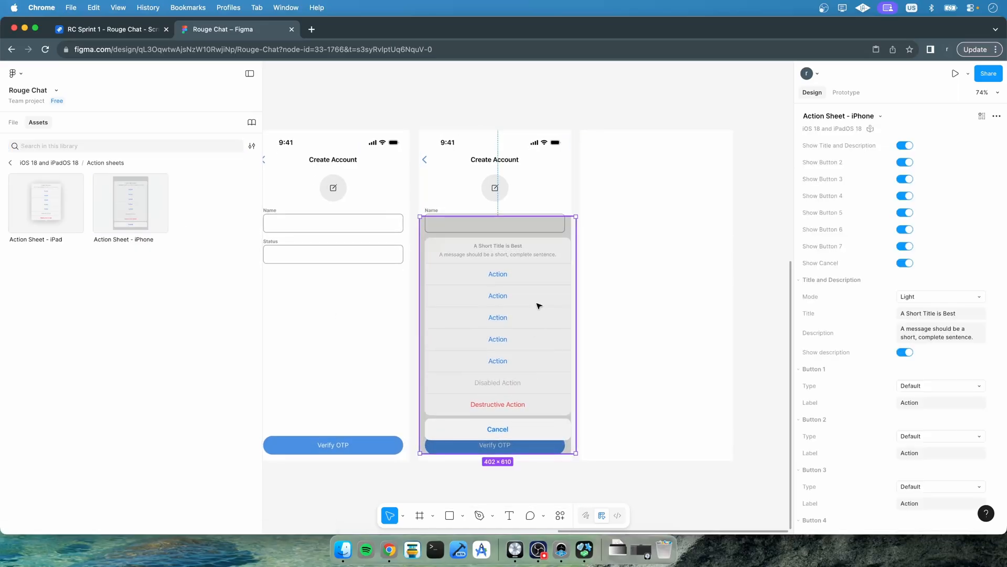
pyautogui.moveTo(543, 231); pyautogui.dragTo(520, 131)
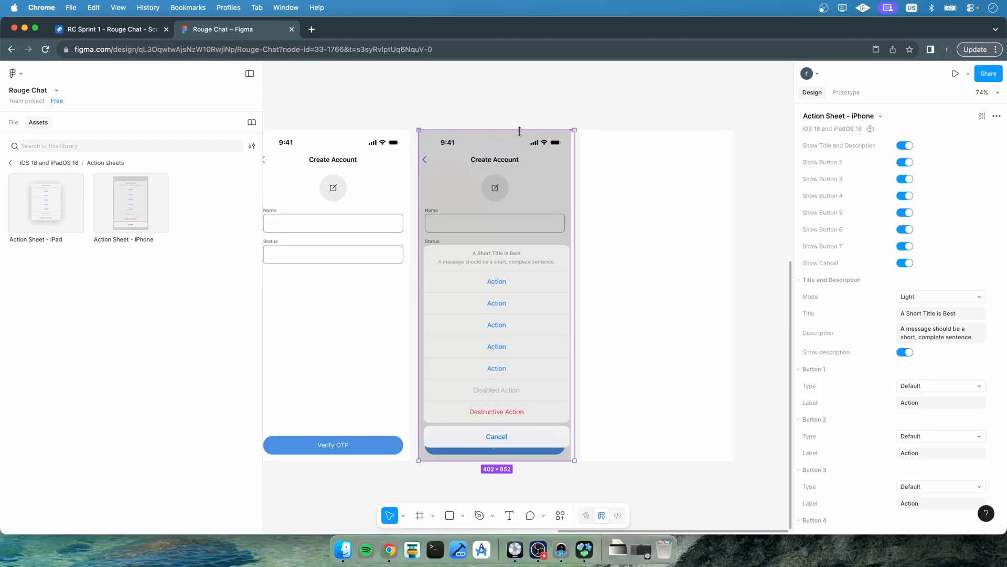
pyautogui.moveTo(574, 261); pyautogui.dragTo(571, 262)
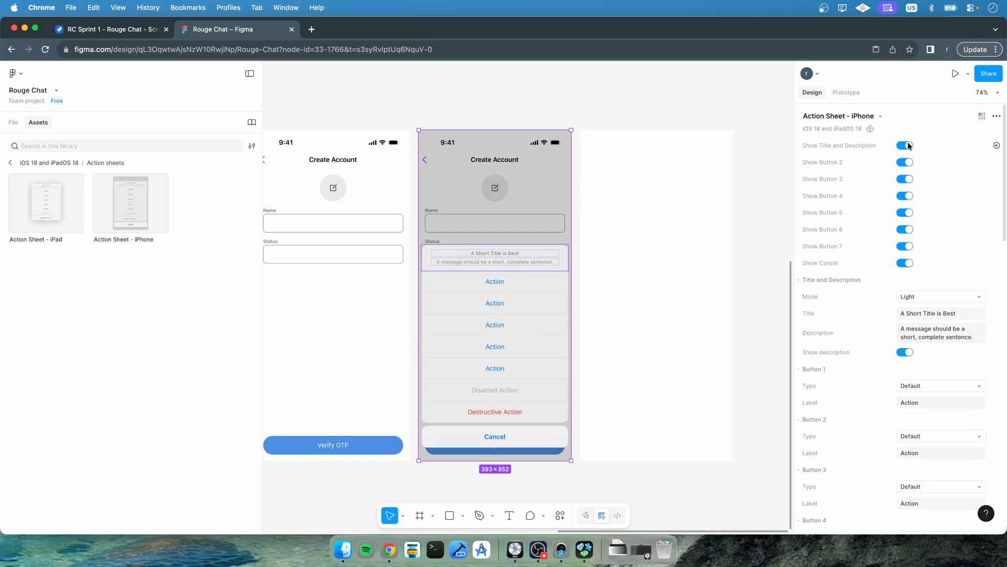
# Set the action sheet title to Photo Source and its description to Choose a photo source for your profile picture
pyautogui.click(928, 312)
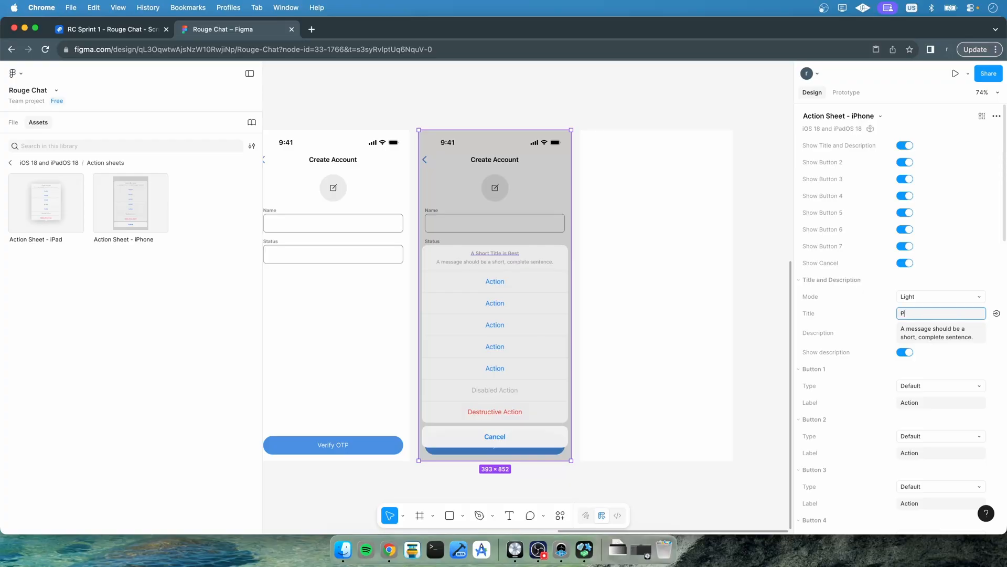
pyautogui.write('Photo Source')
pyautogui.press('Return')
pyautogui.click(931, 338)
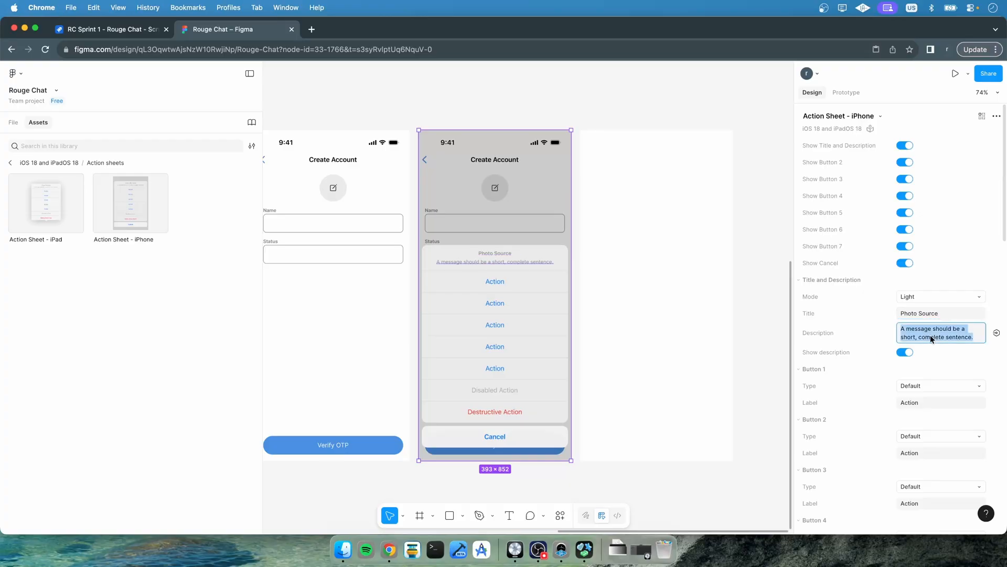
pyautogui.write('Choose a photo')
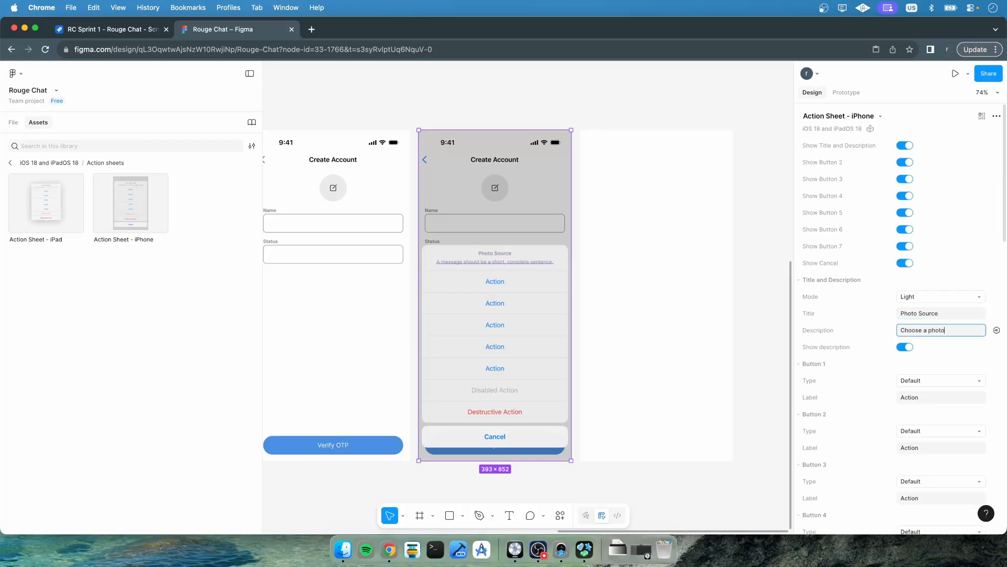
pyautogui.write(' source for your pro')
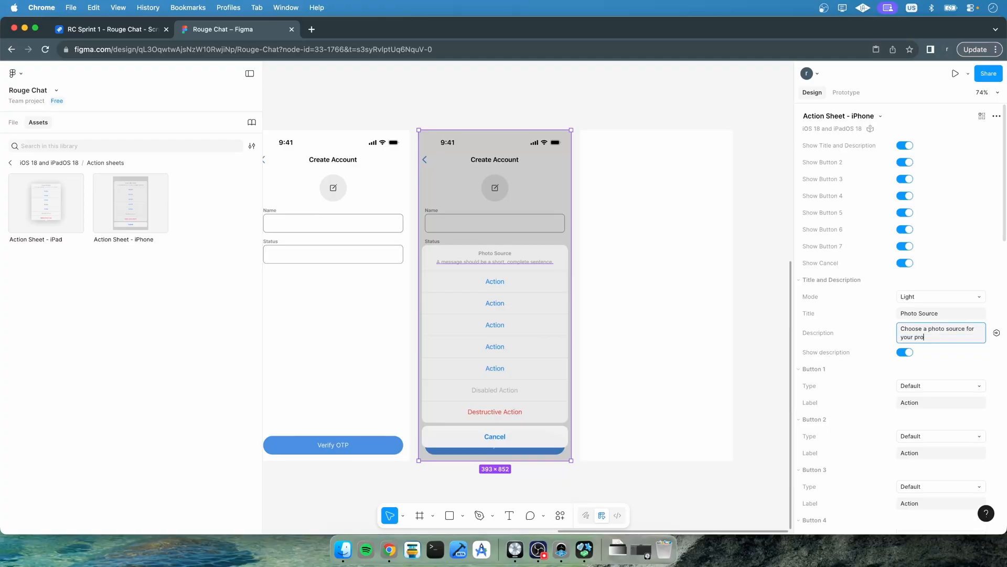
pyautogui.write('file picture.')
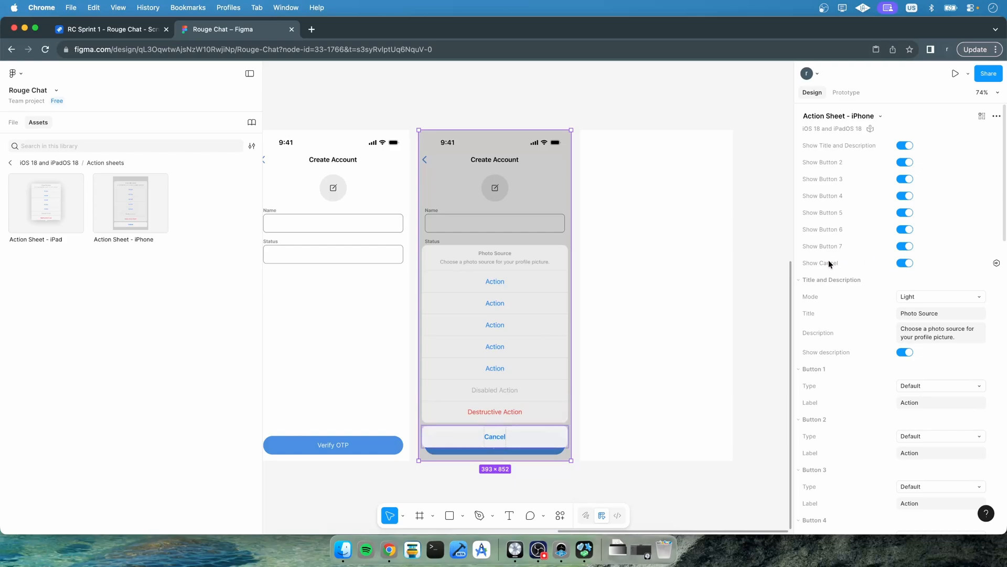
# Hide action sheet buttons 3 through 7, leaving only two buttons
pyautogui.click(905, 246)
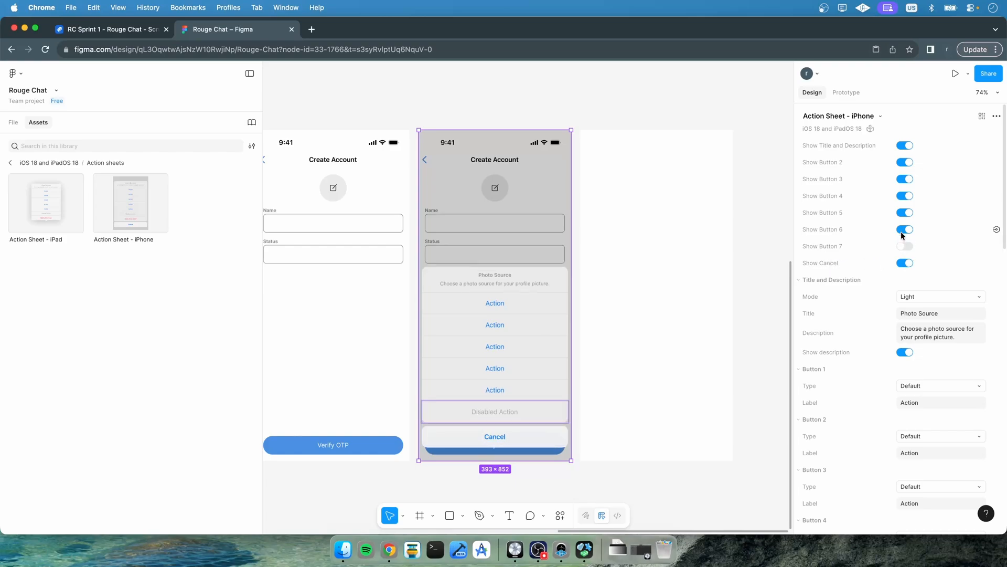
pyautogui.click(904, 230)
pyautogui.click(905, 213)
pyautogui.click(904, 196)
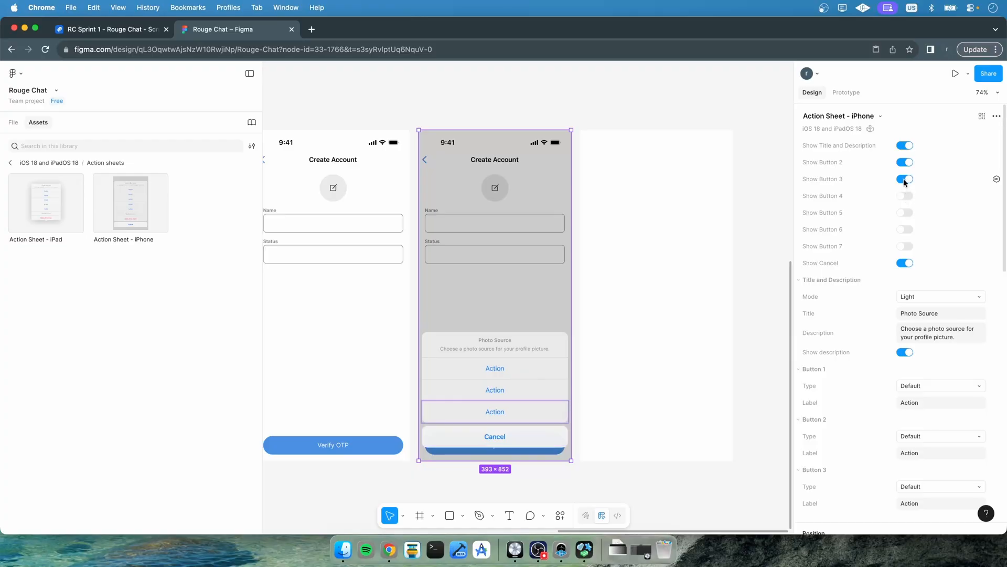
pyautogui.click(904, 179)
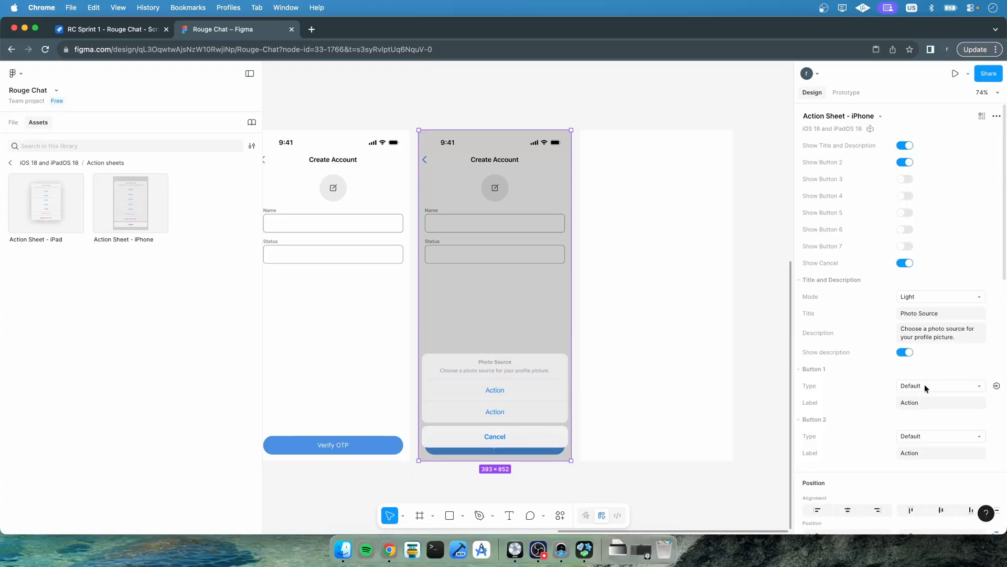
# Label the two remaining action sheet buttons Camera and Gallery
pyautogui.click(917, 403)
pyautogui.write('Camera')
pyautogui.click(928, 452)
pyautogui.write('Gallery')
pyautogui.press('Return')
pyautogui.click(750, 308)
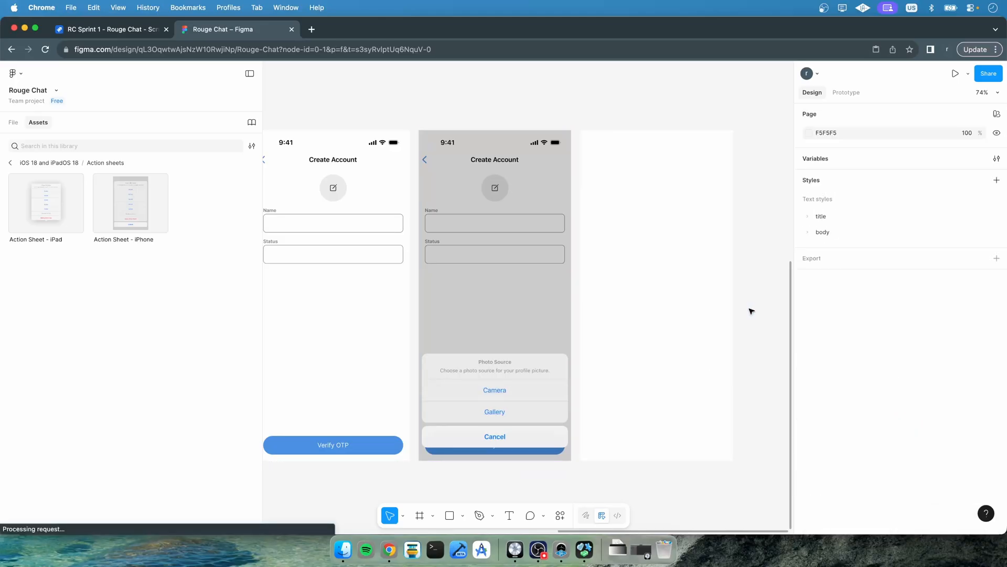